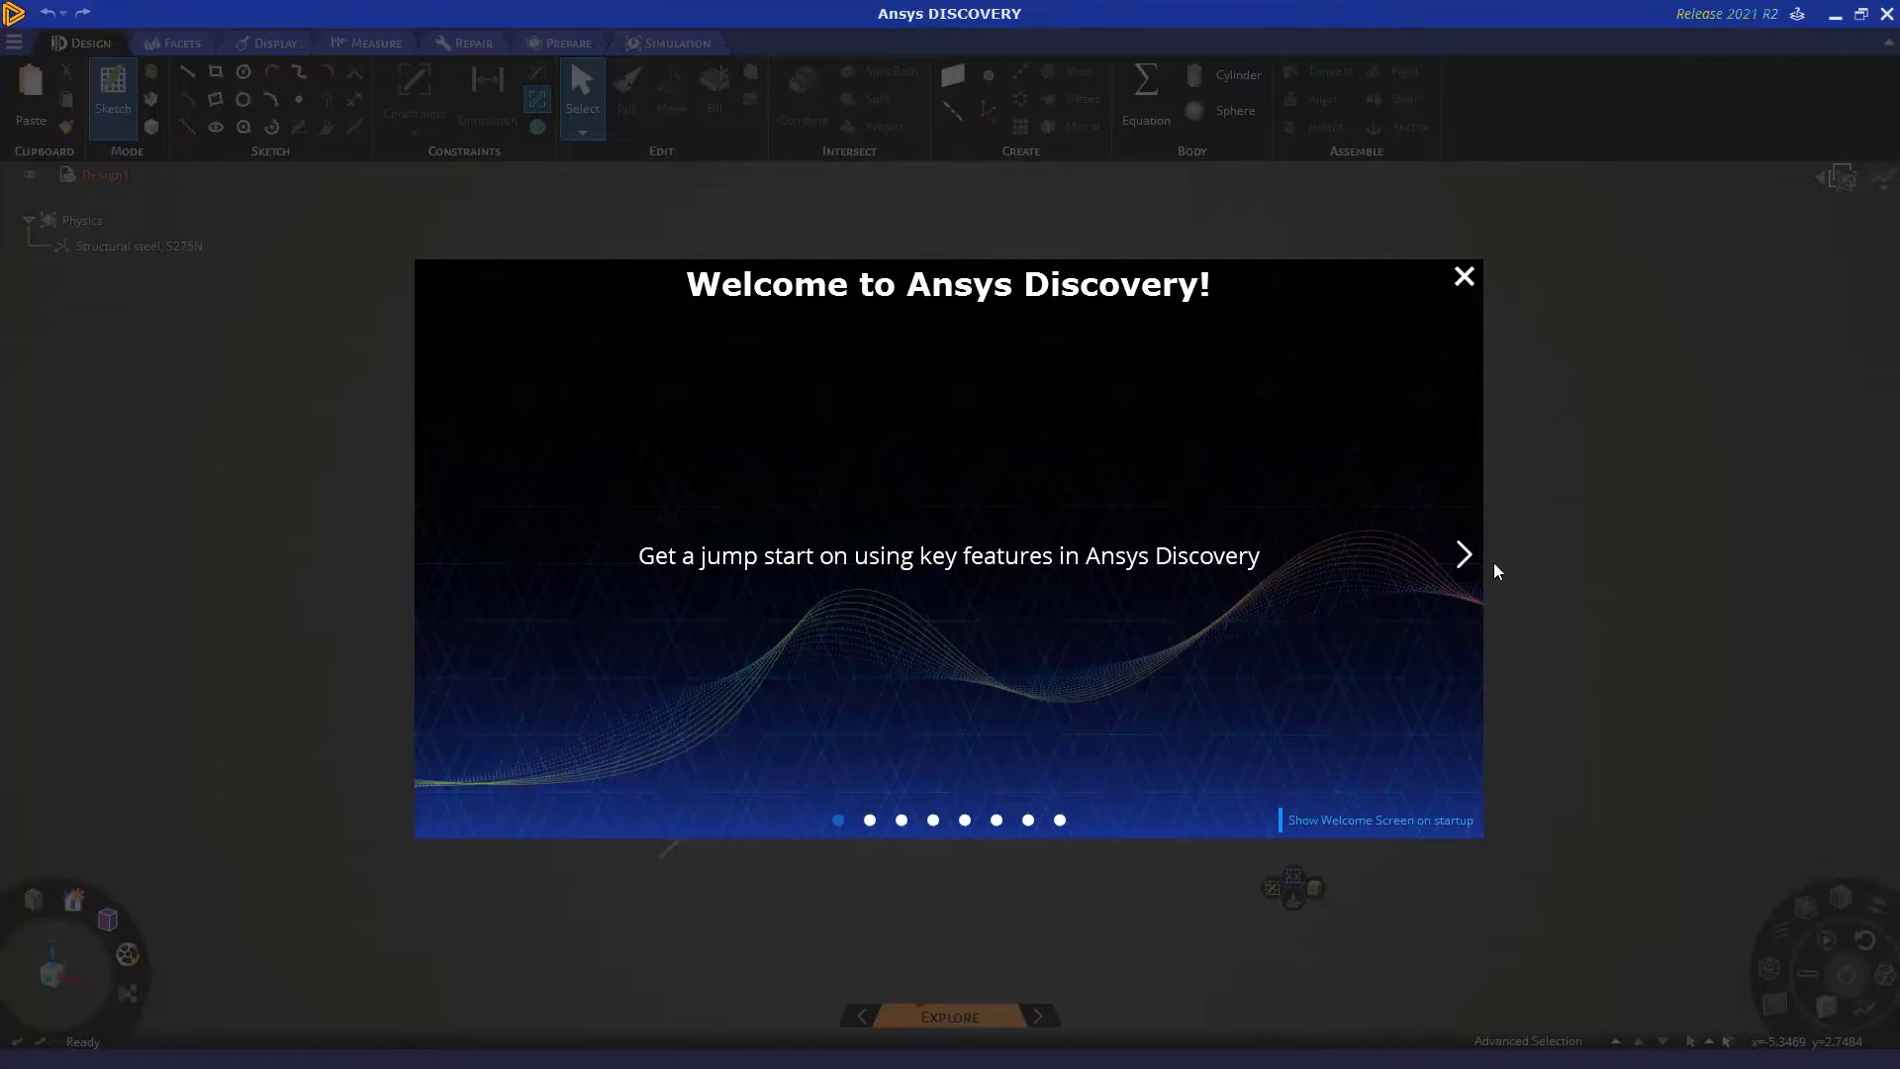
Page through the introductory welcome slides on interface, navigation, selection and help, and close them
left_click(1463, 574)
left_click(1466, 582)
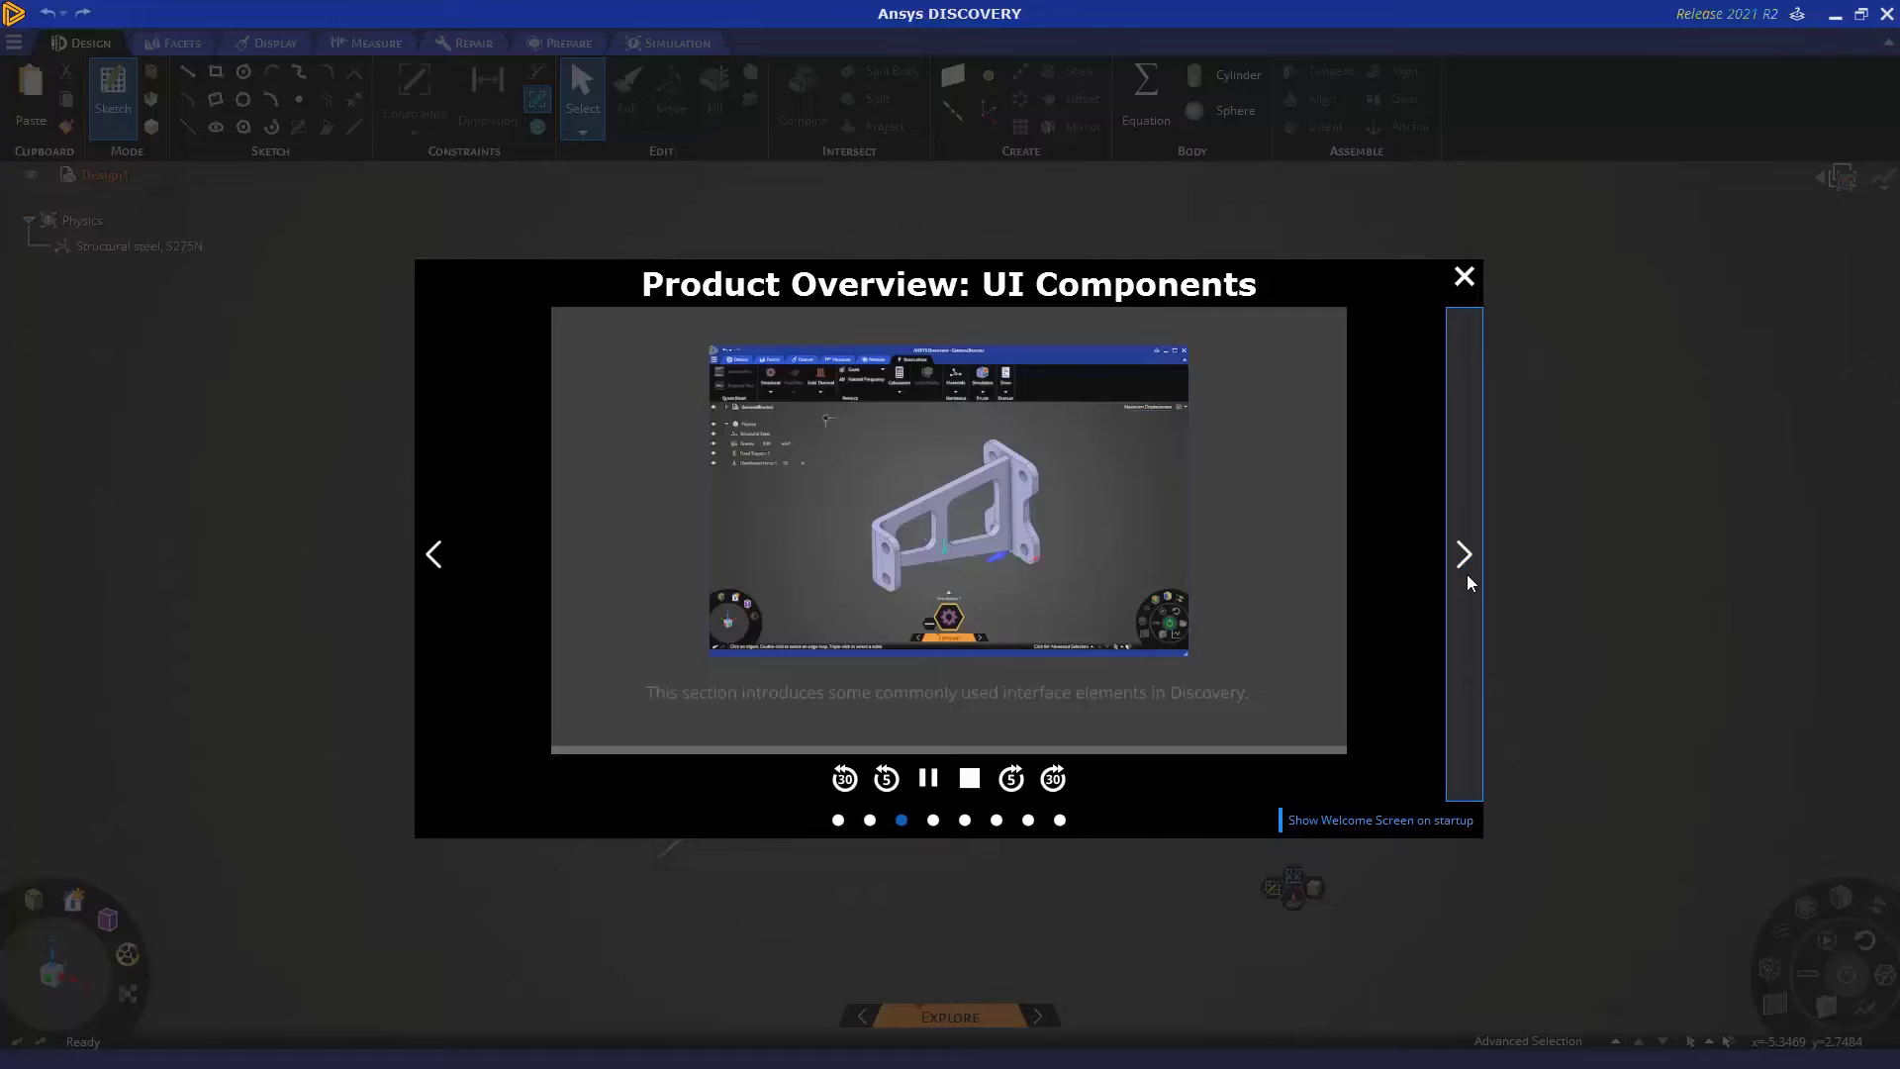
left_click(1467, 577)
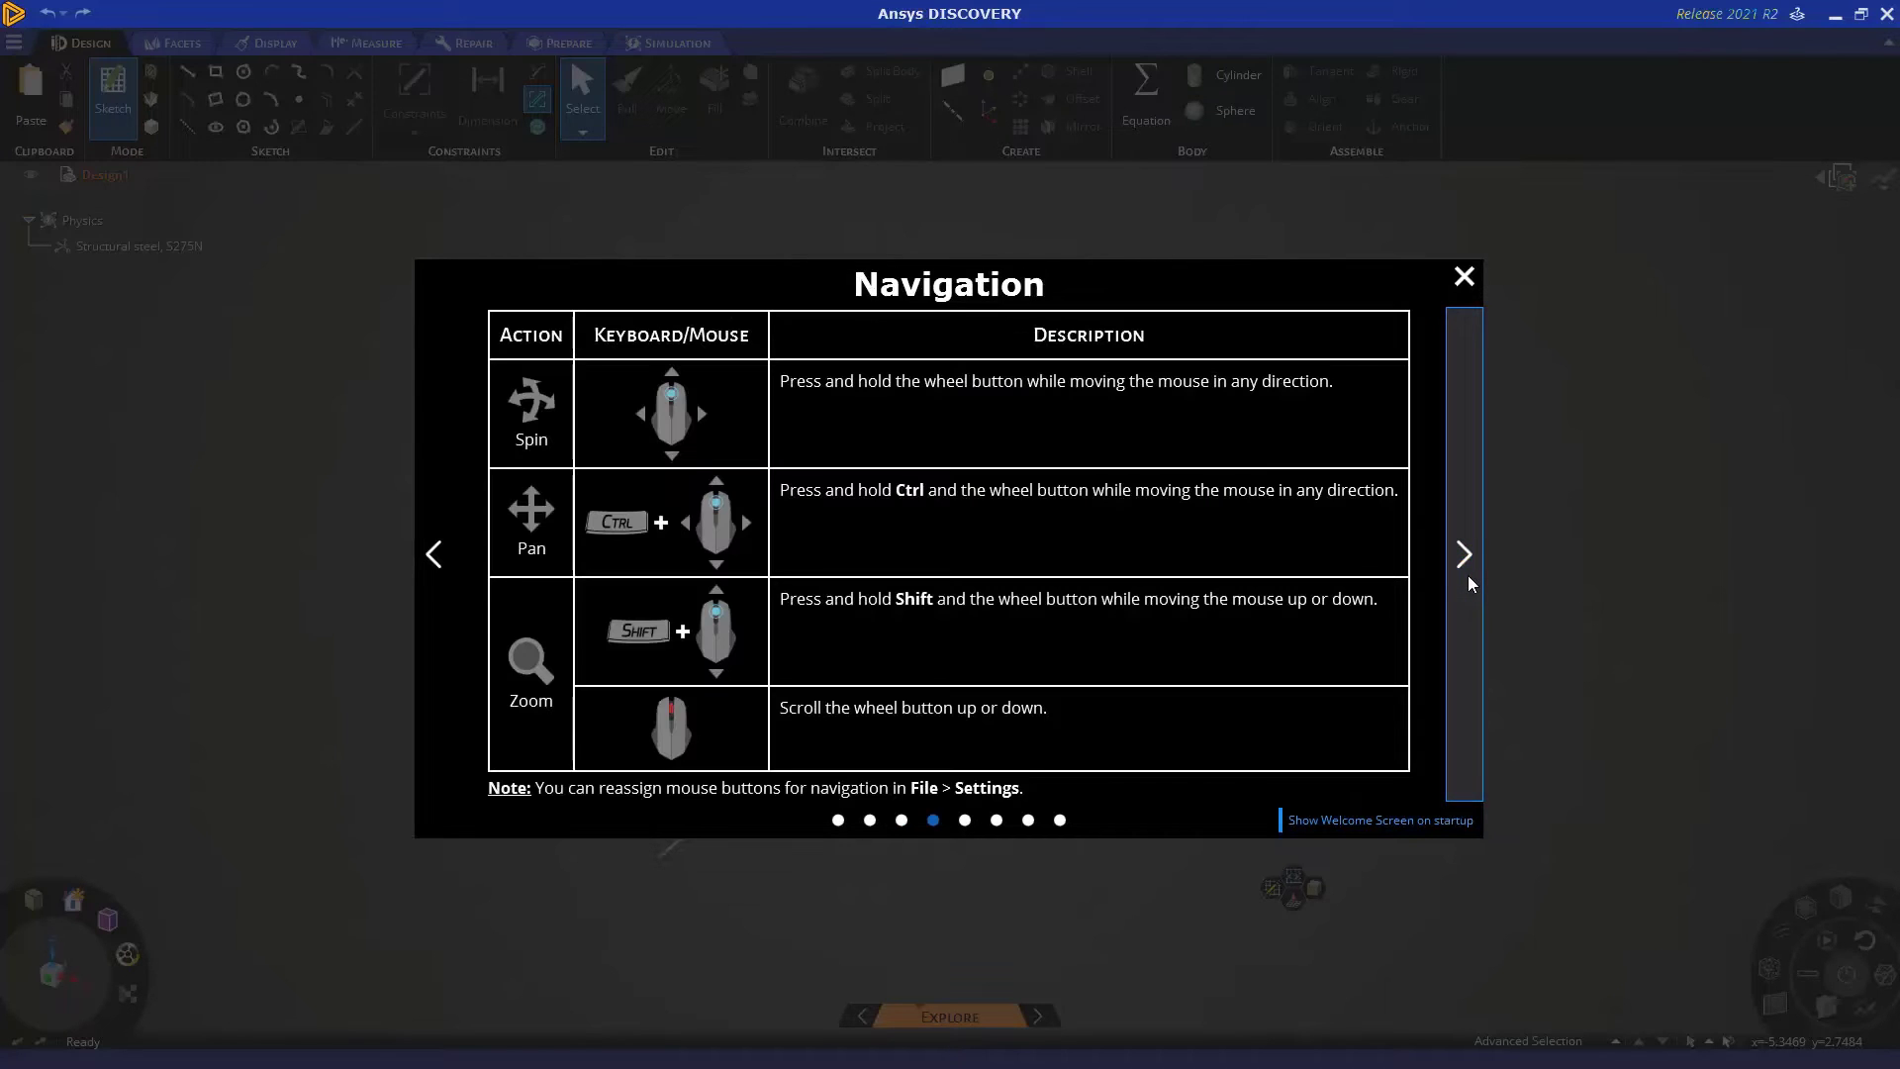
left_click(1468, 583)
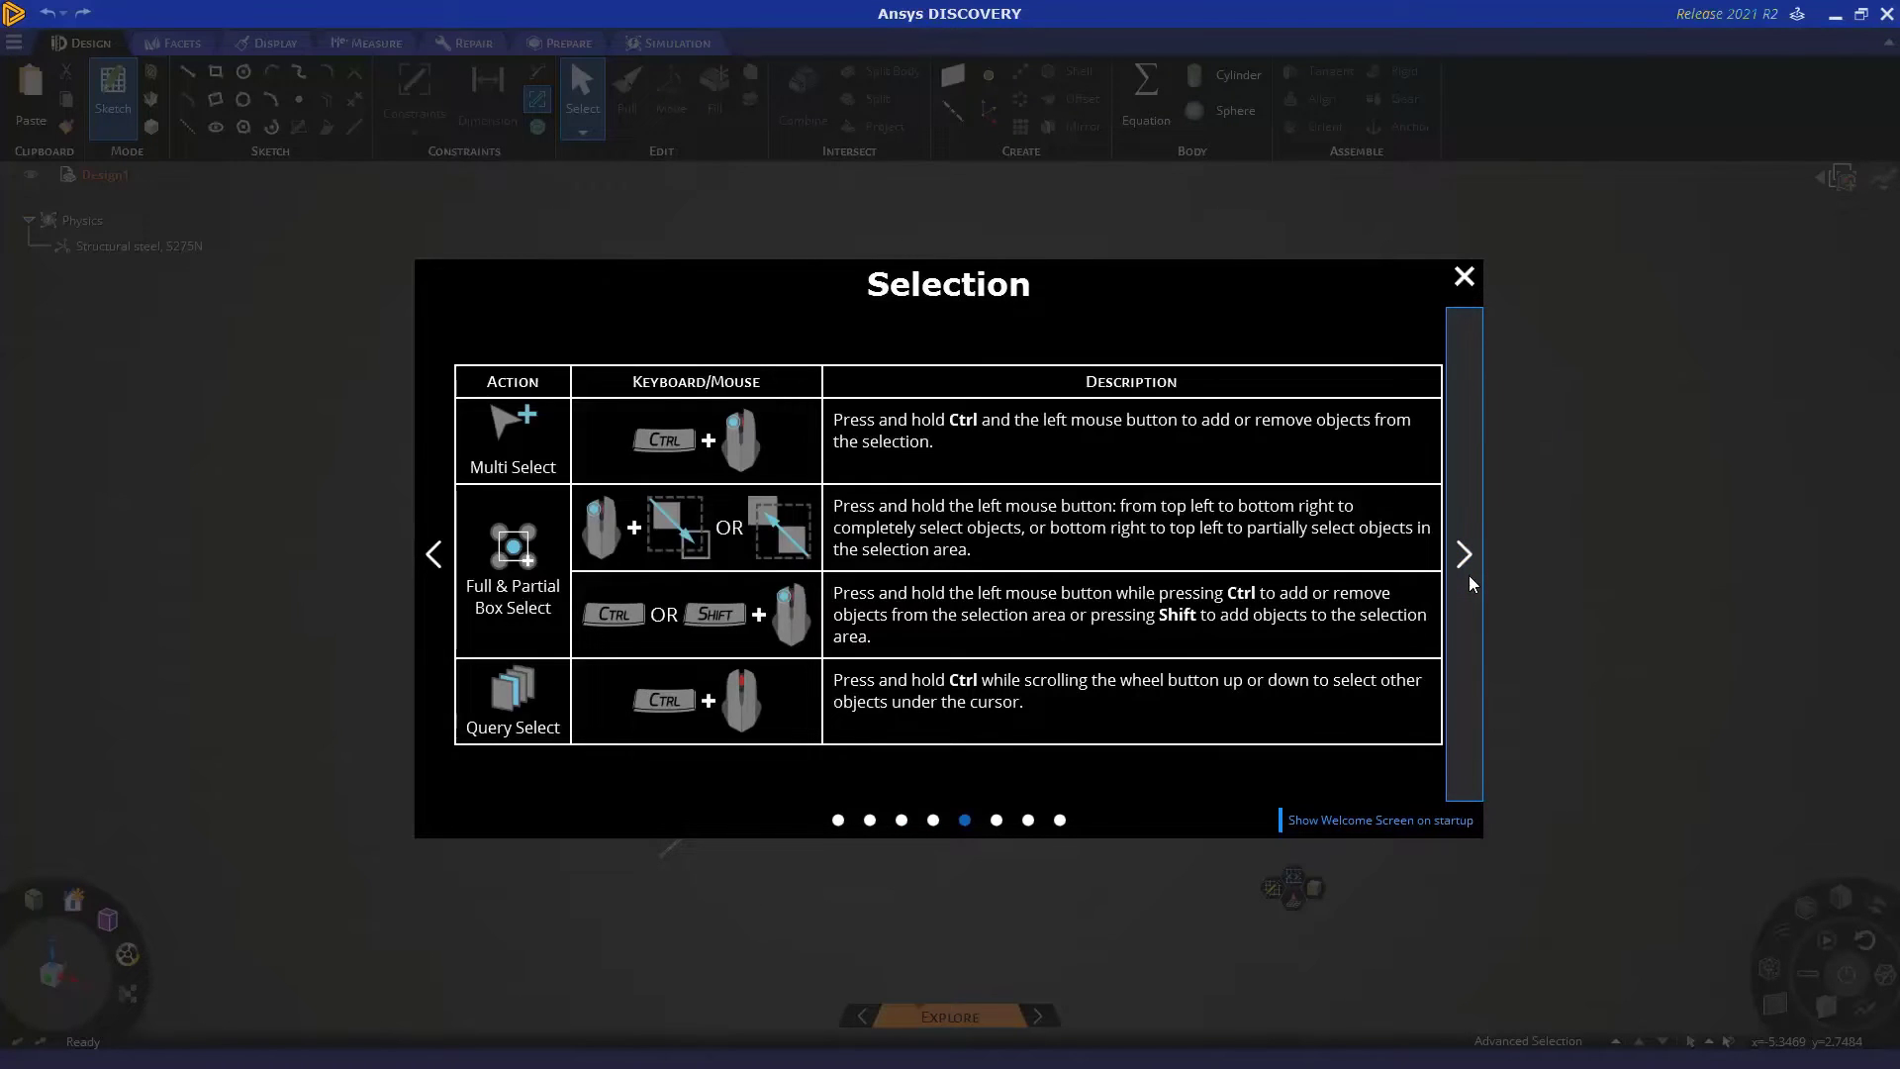
left_click(1469, 579)
left_click(1469, 579)
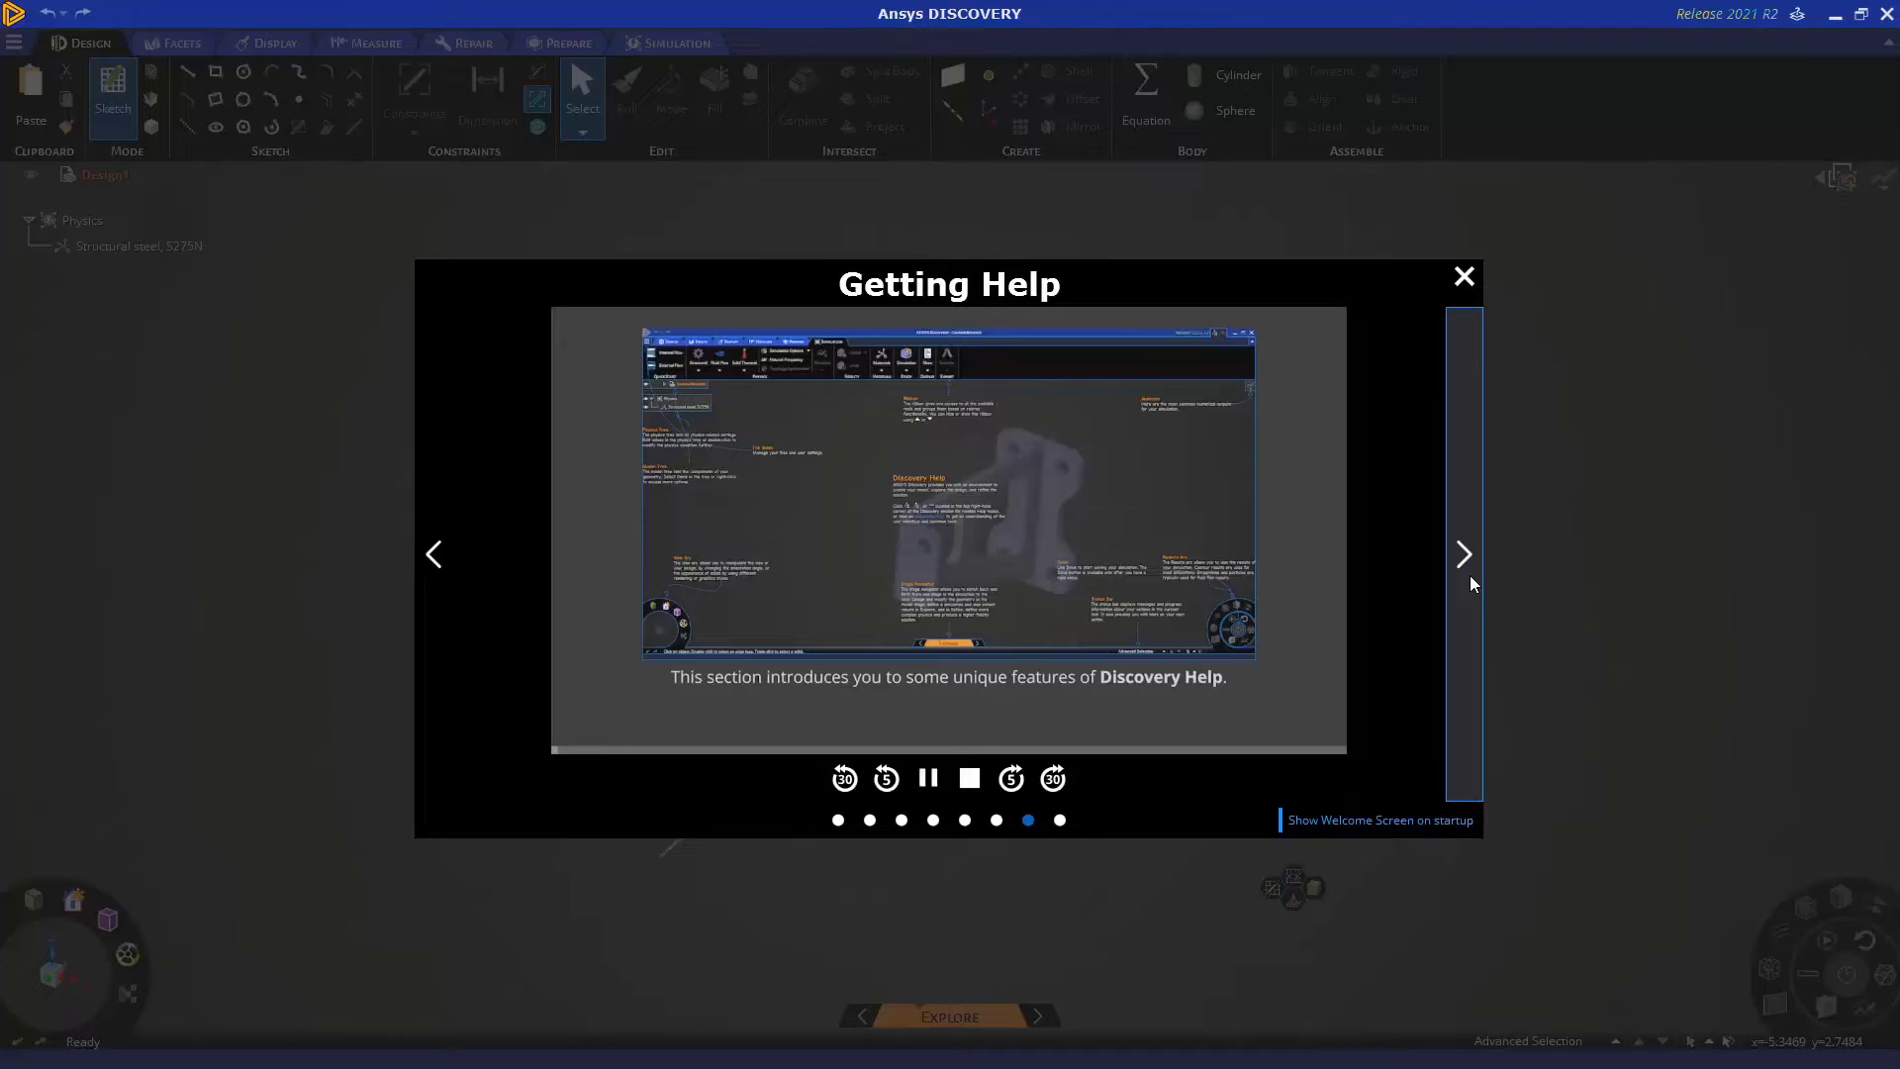
left_click(1470, 583)
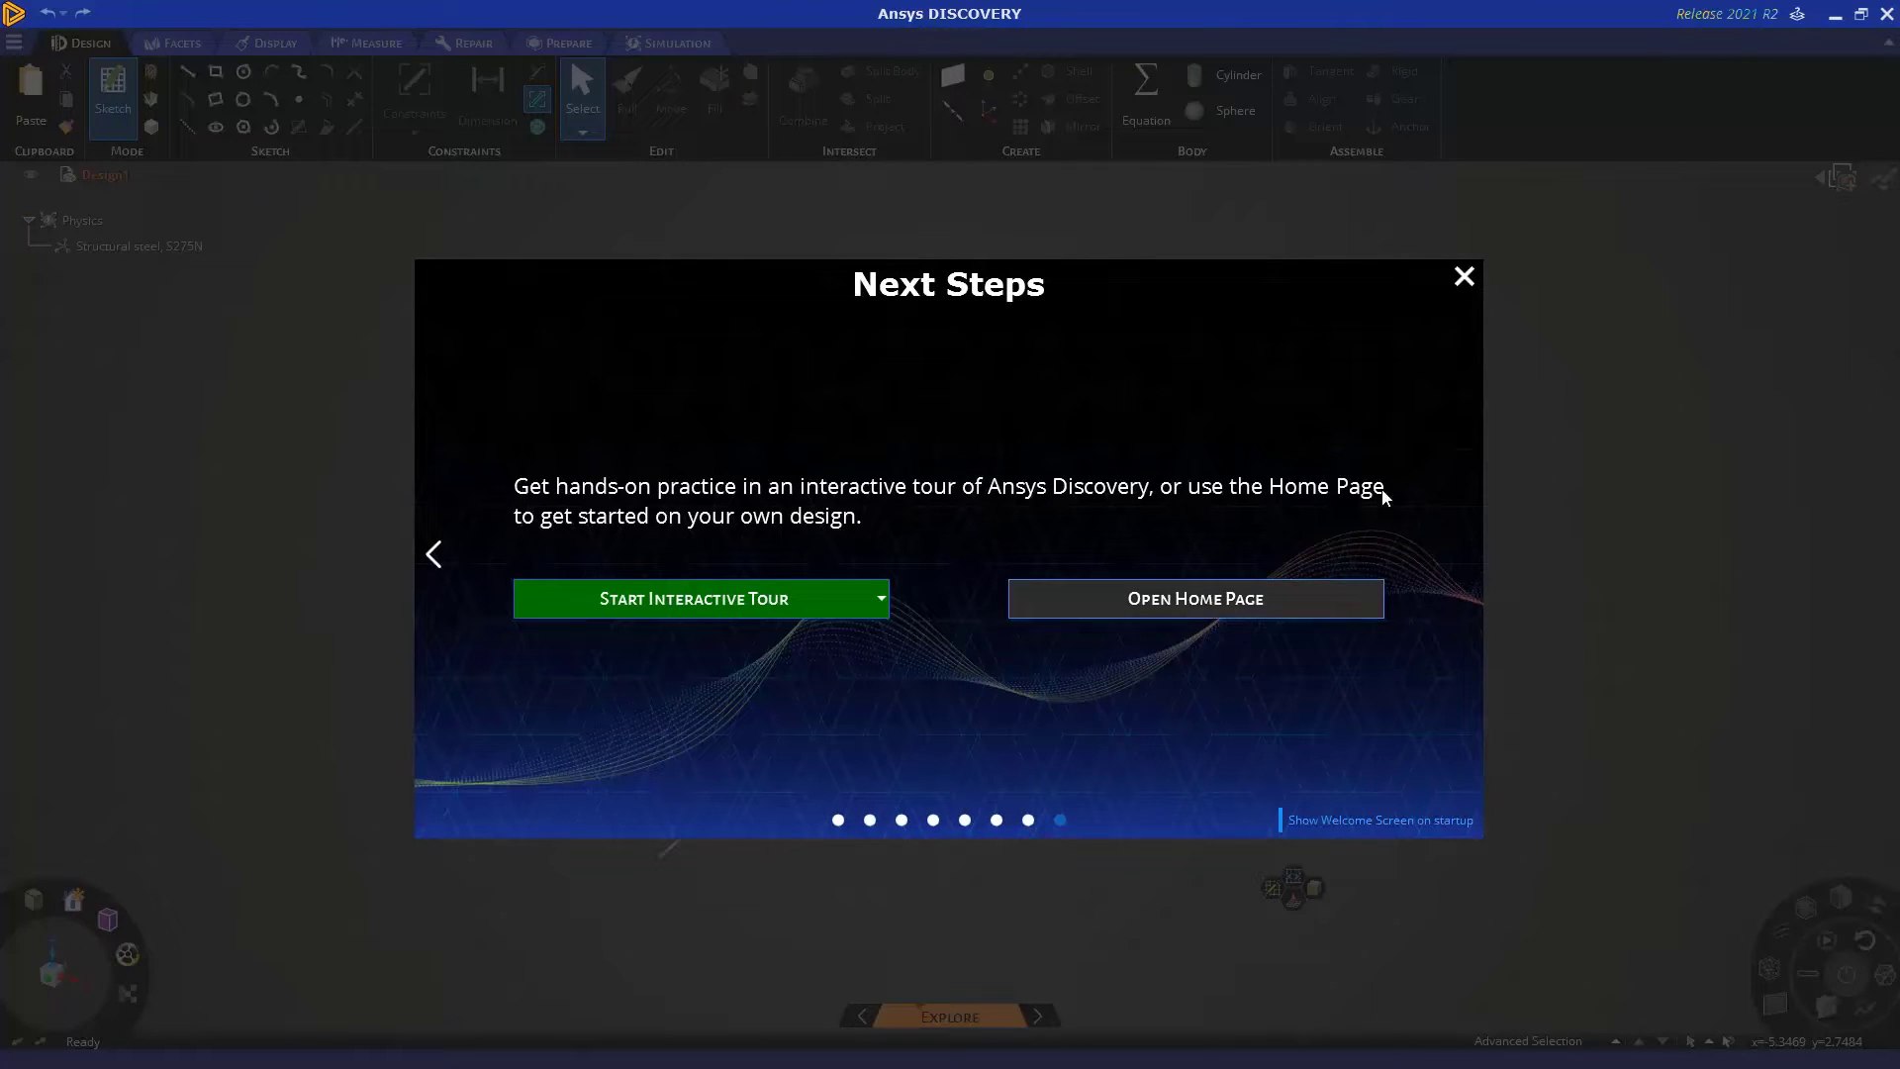
left_click(1465, 278)
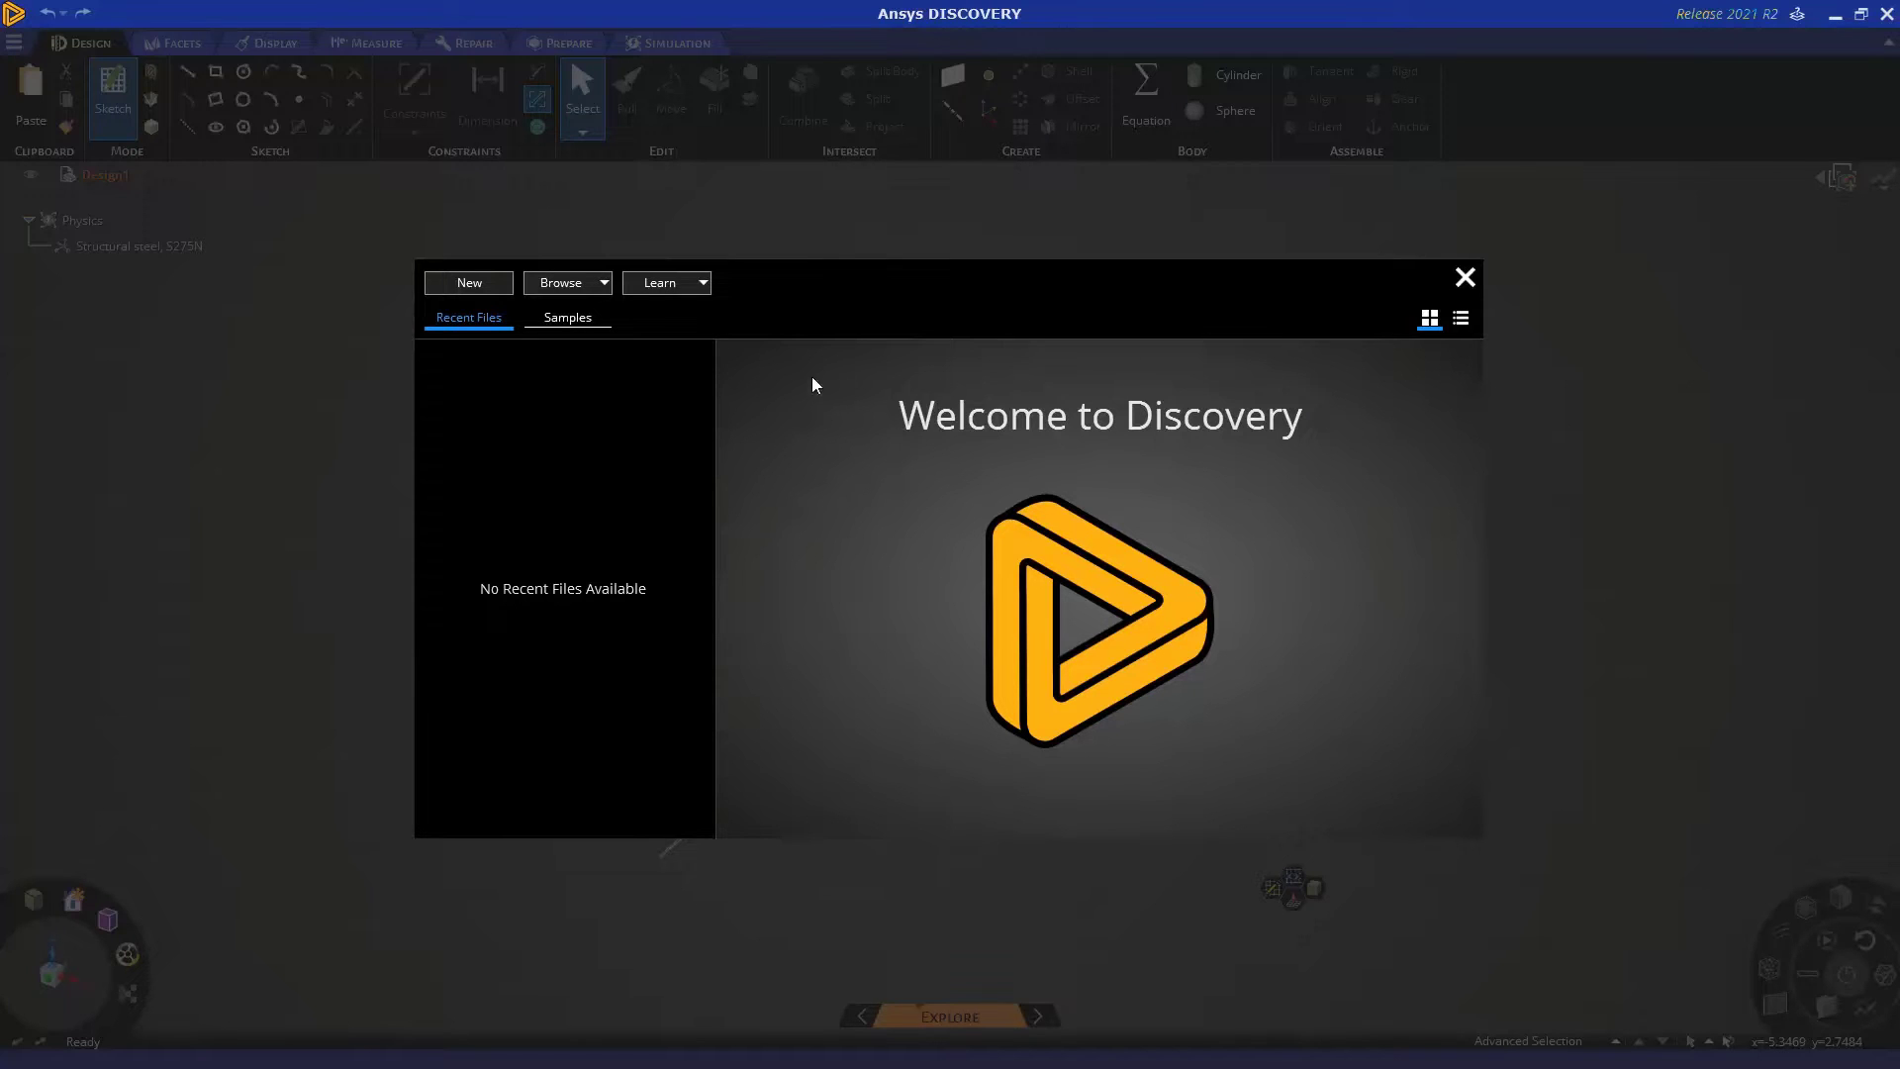
Open the existing geometry file Automotive Bracket Housing from the Topo Opt Getting Started folder
left_click(606, 283)
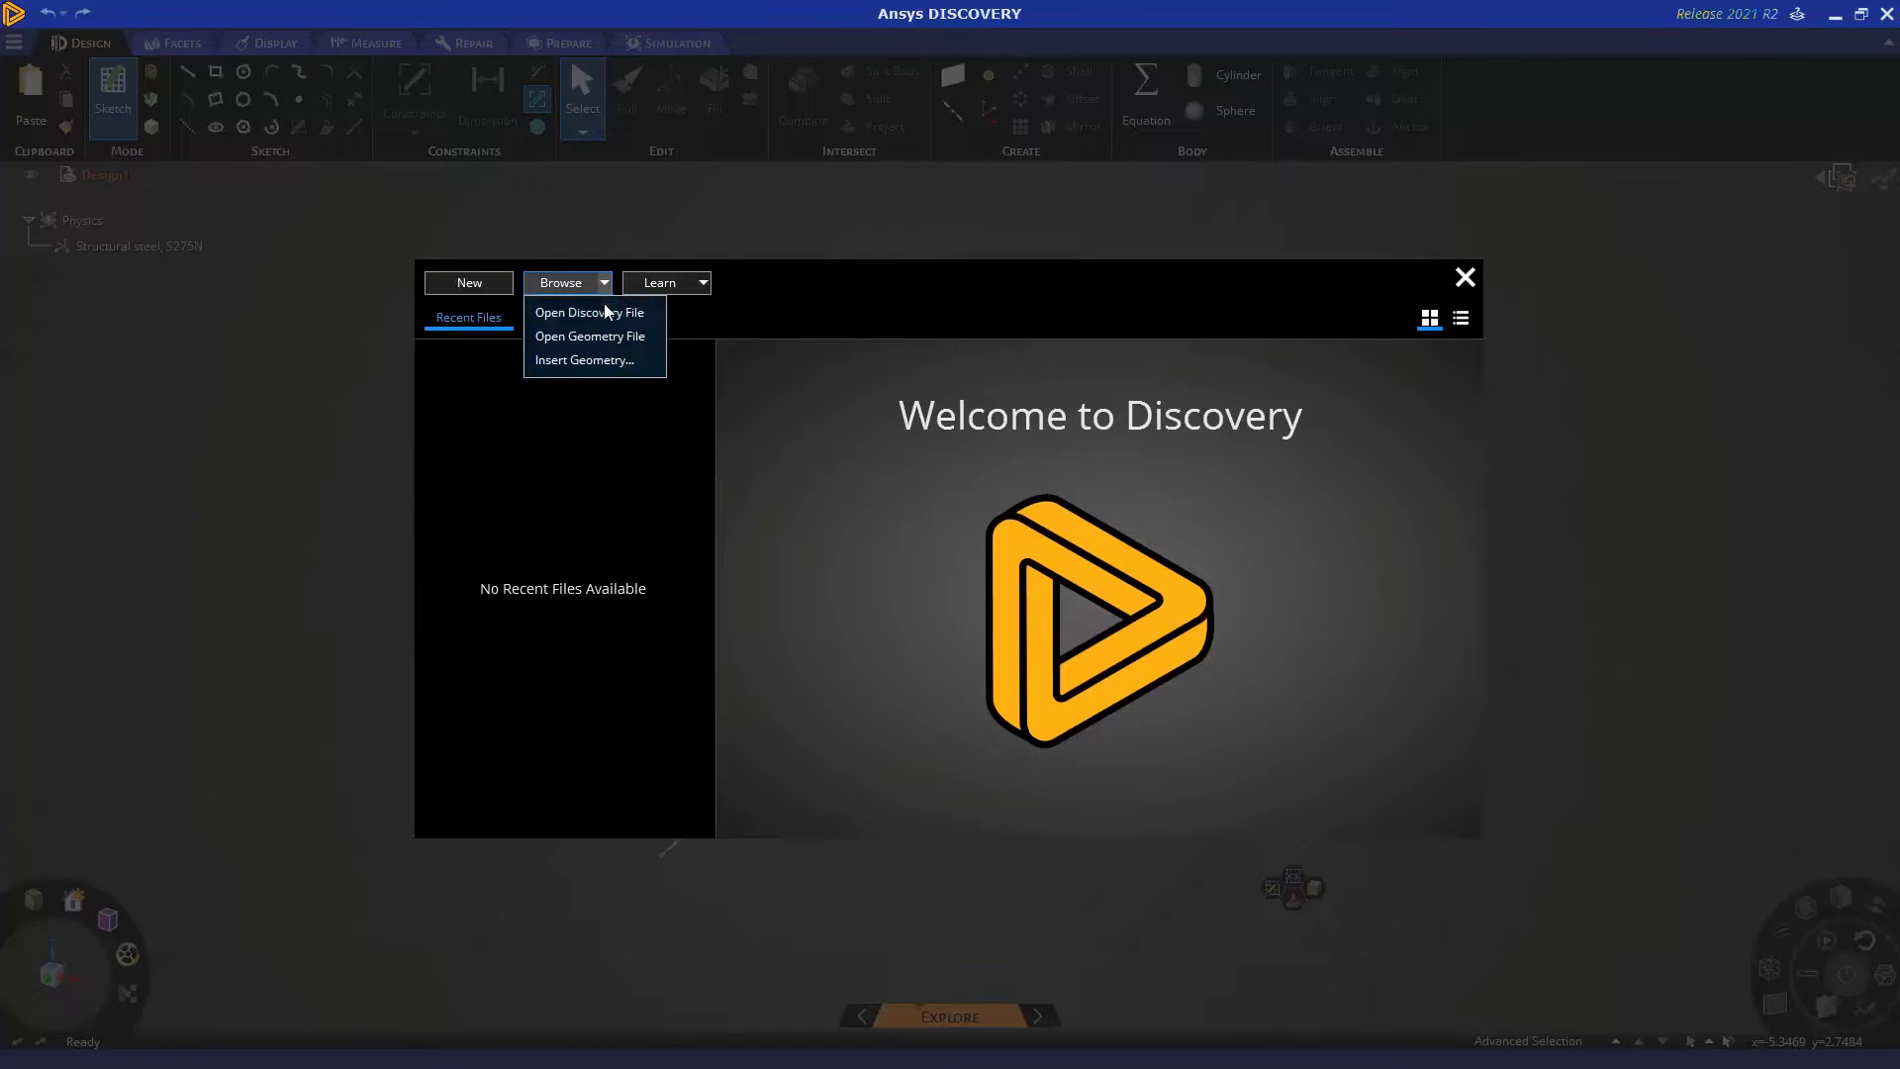
left_click(605, 336)
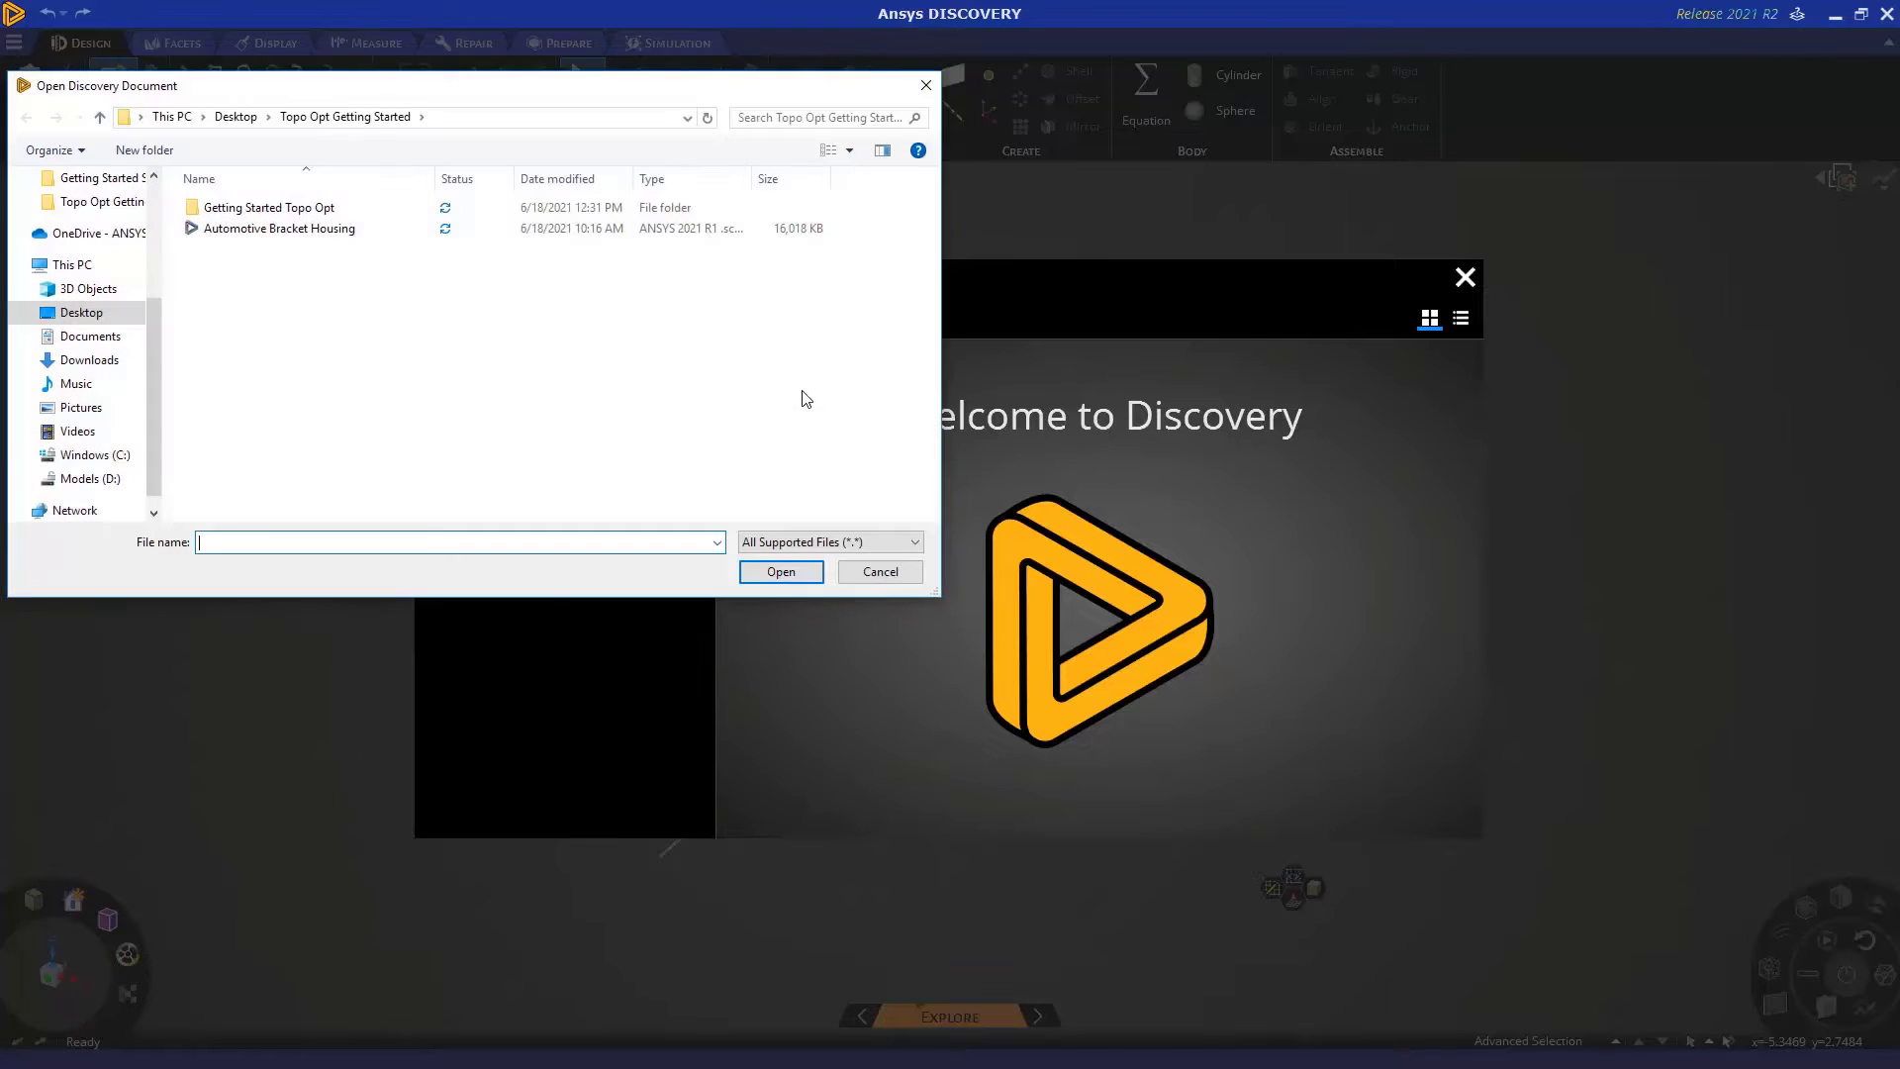
left_click(326, 229)
left_click(781, 572)
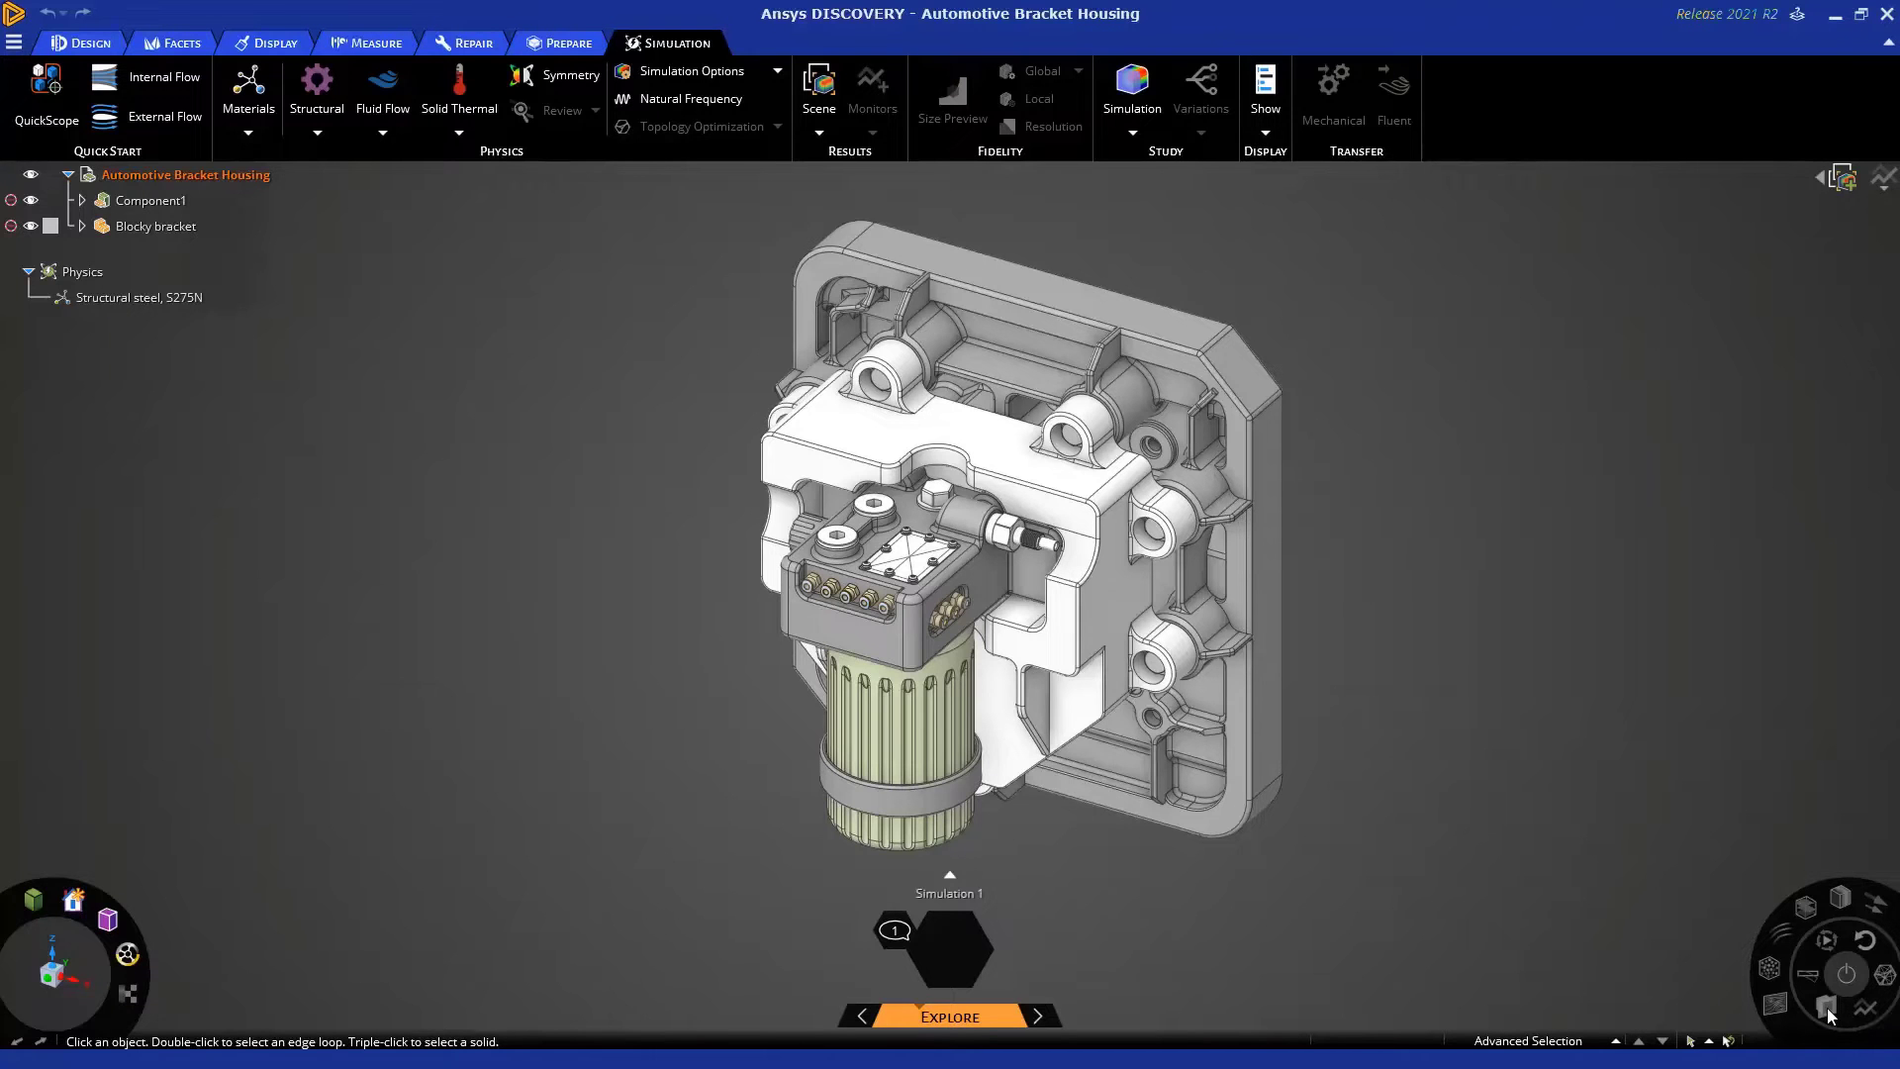
Read the simulation message about the imported bodies and check the inclusion options for the blocky bracket
left_click(895, 930)
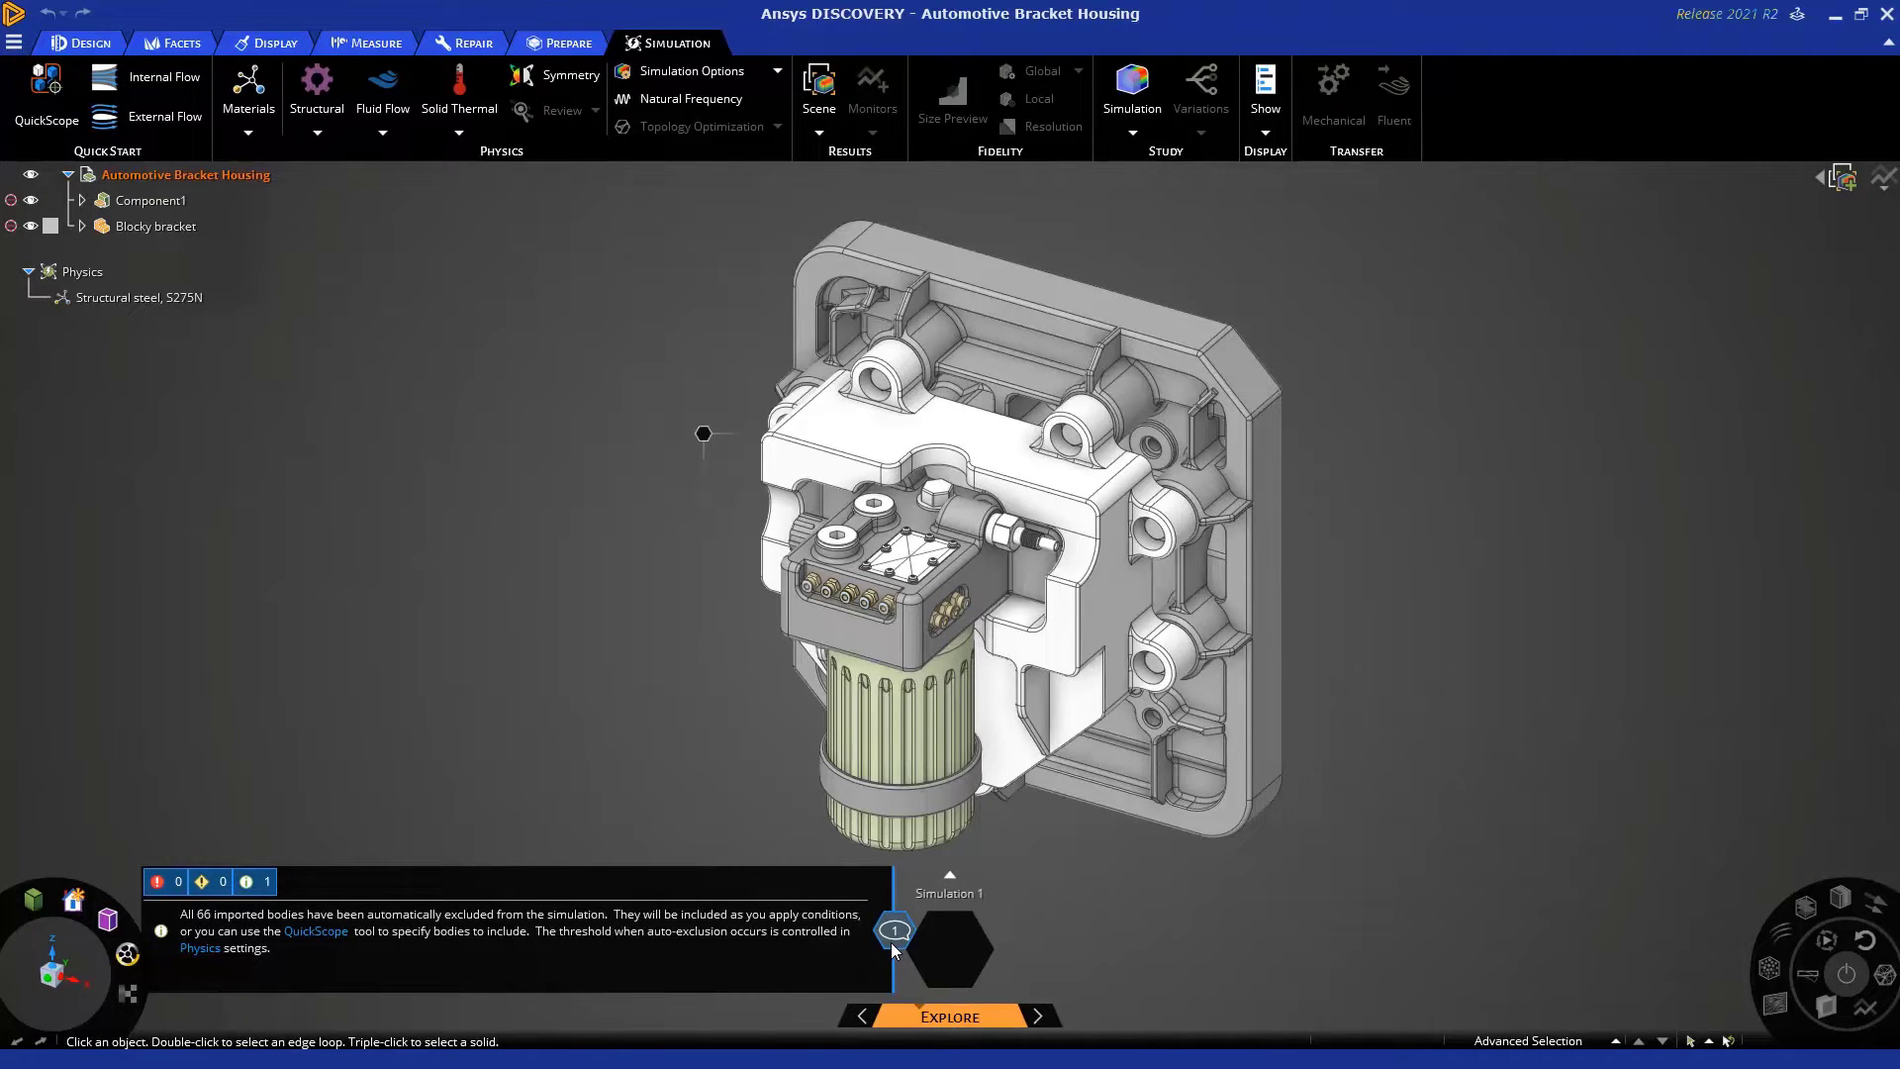
left_click(893, 942)
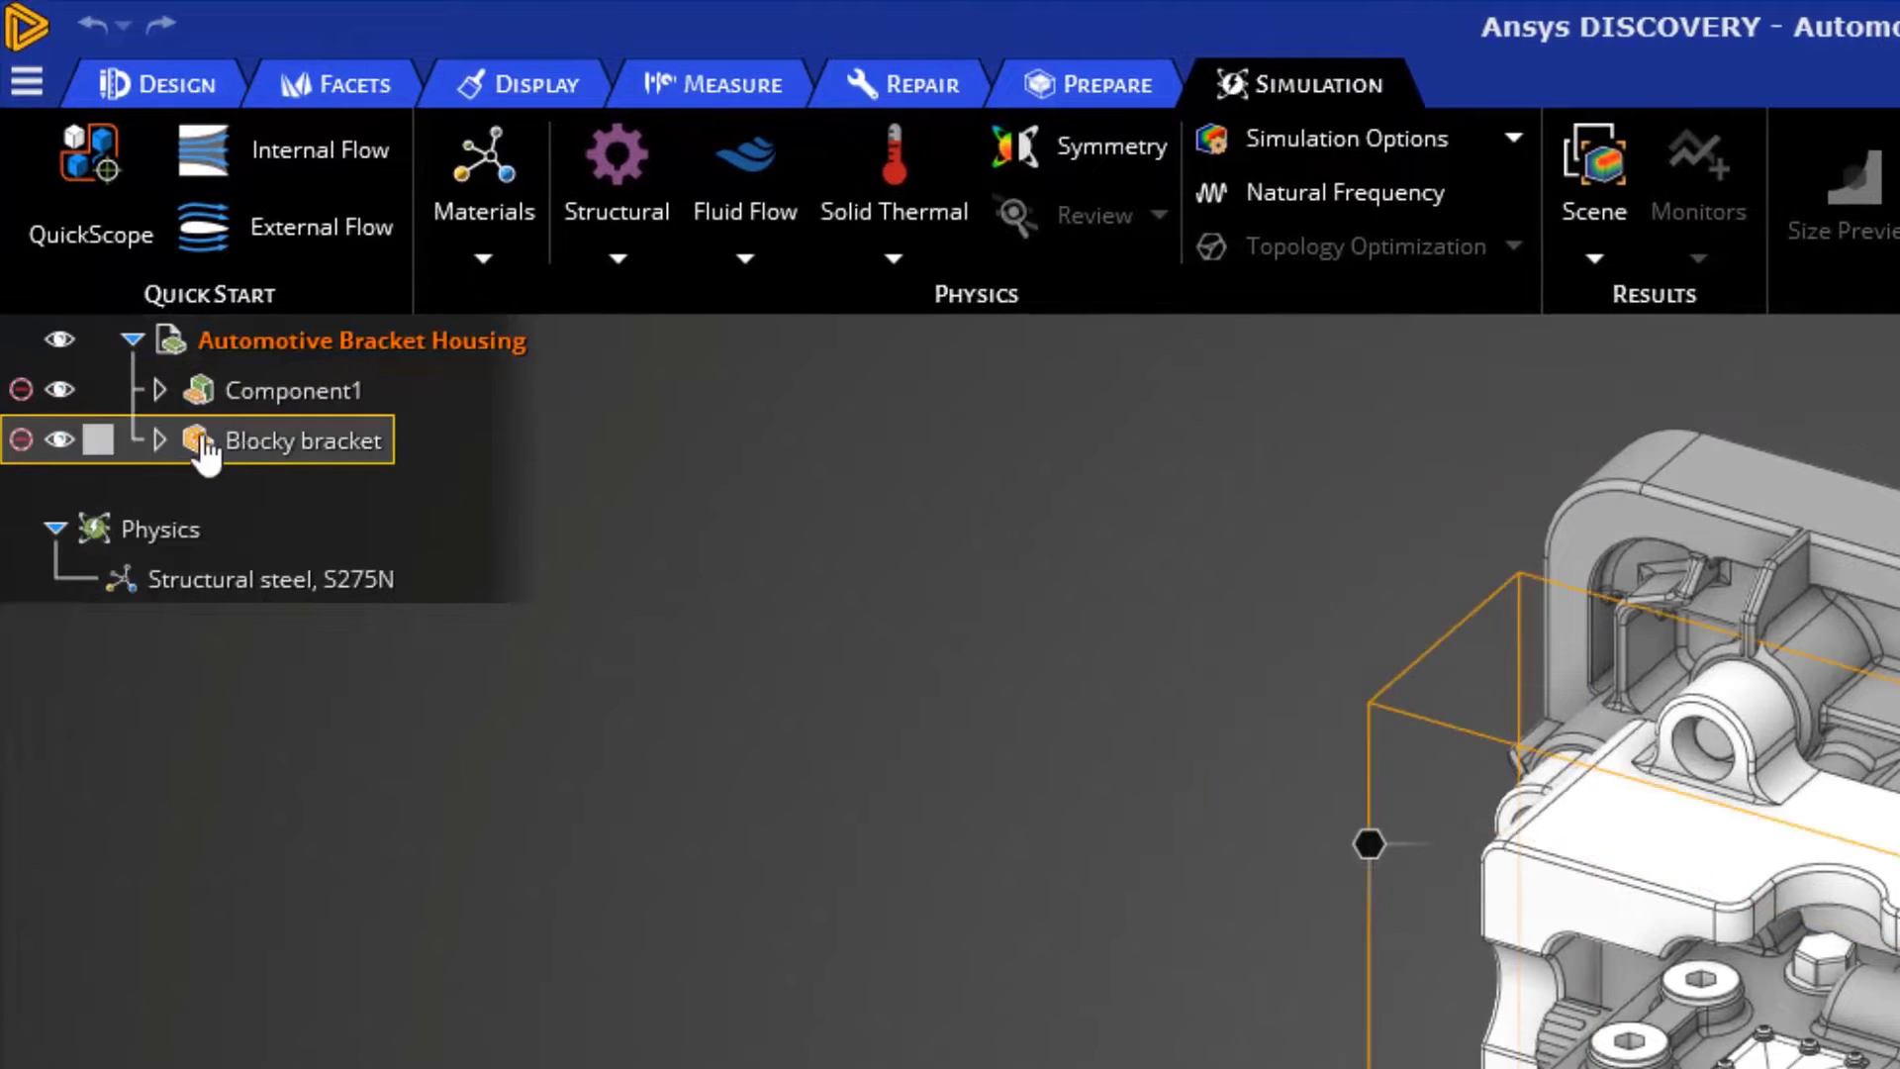
left_click(20, 441)
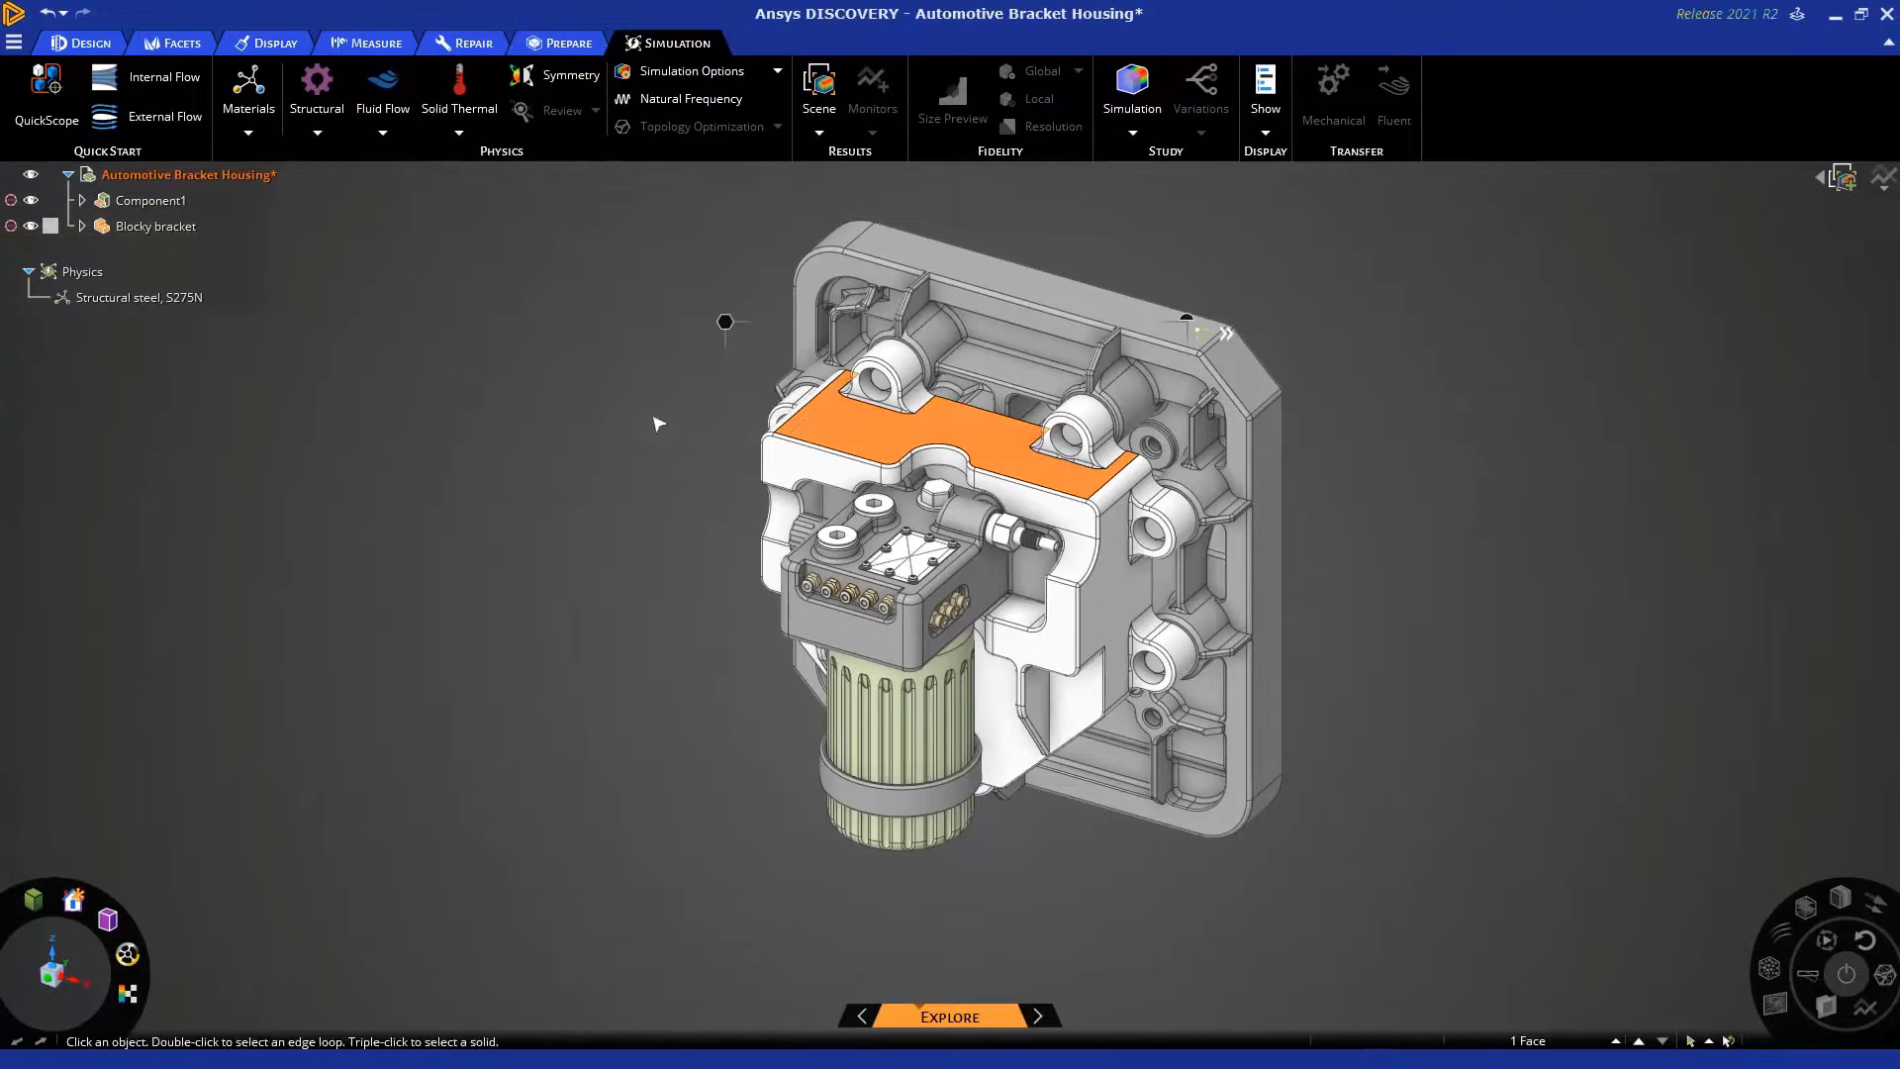
right_click(654, 417)
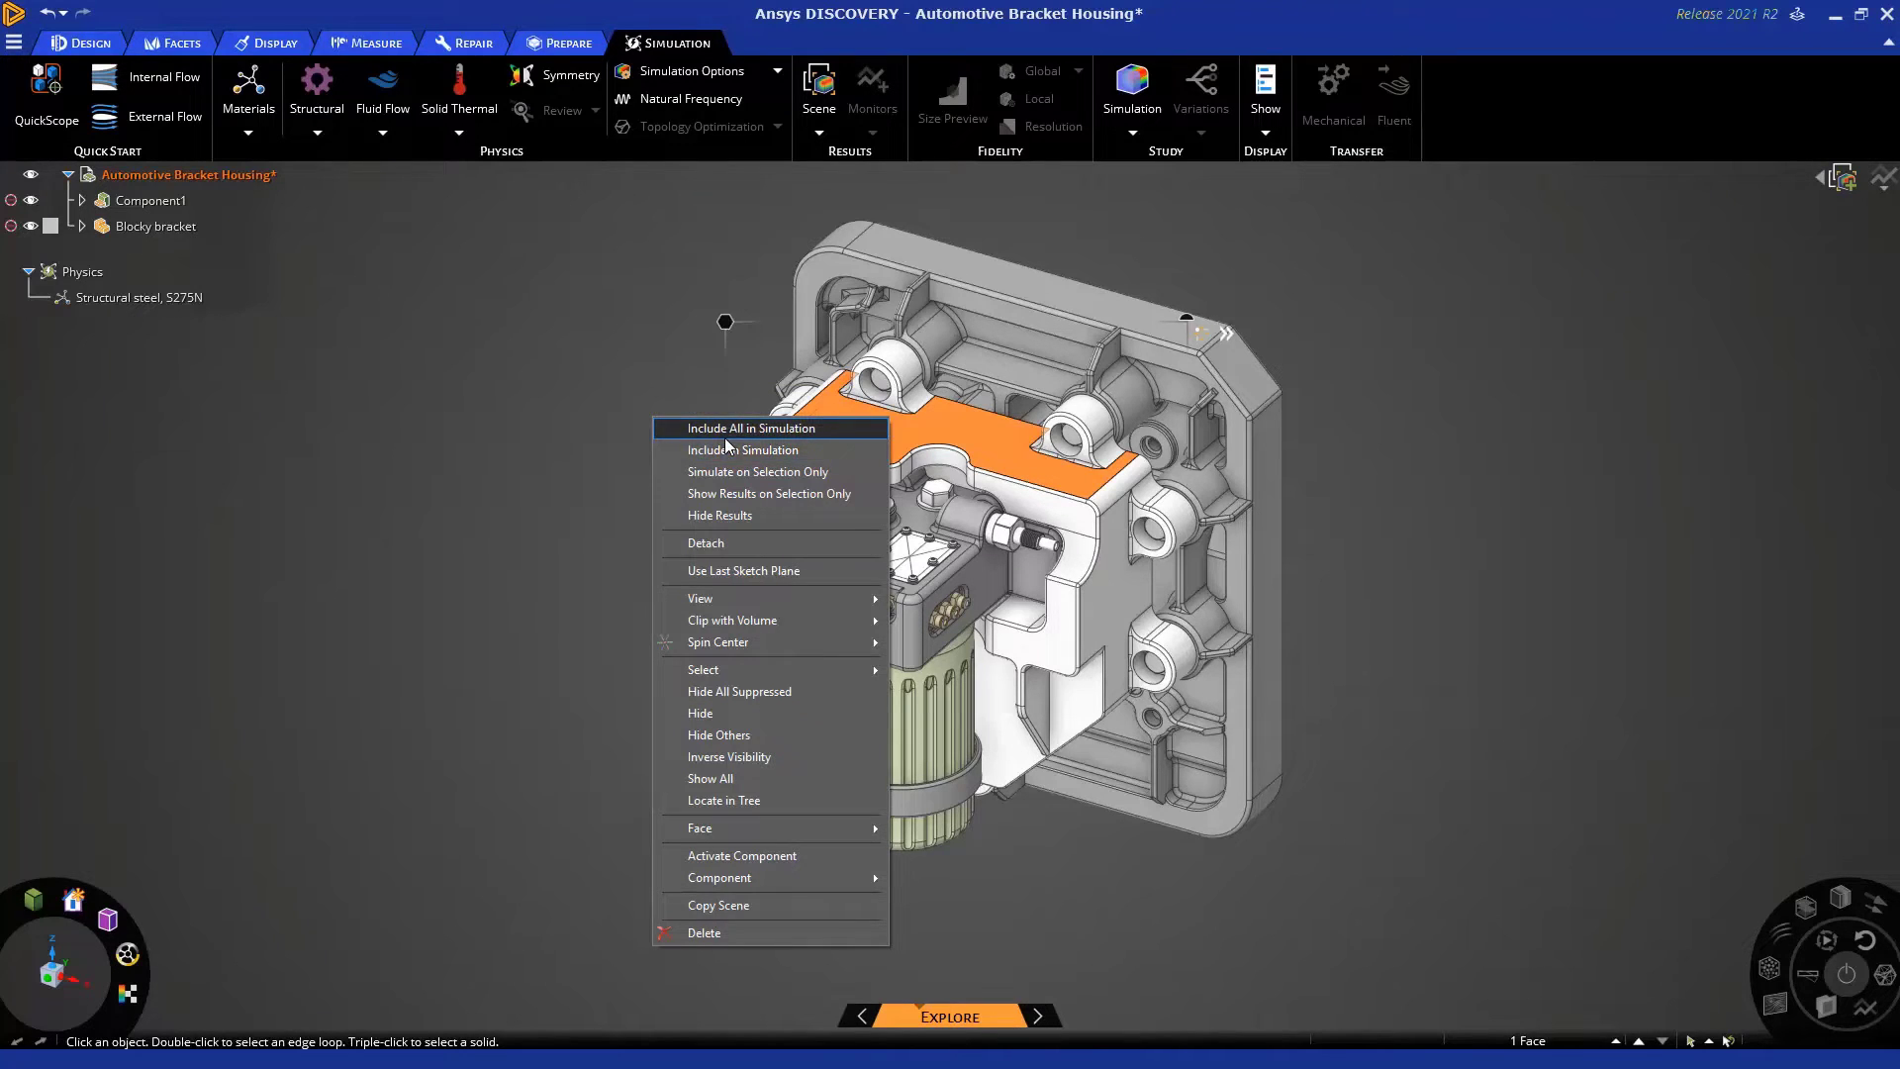
left_click(607, 342)
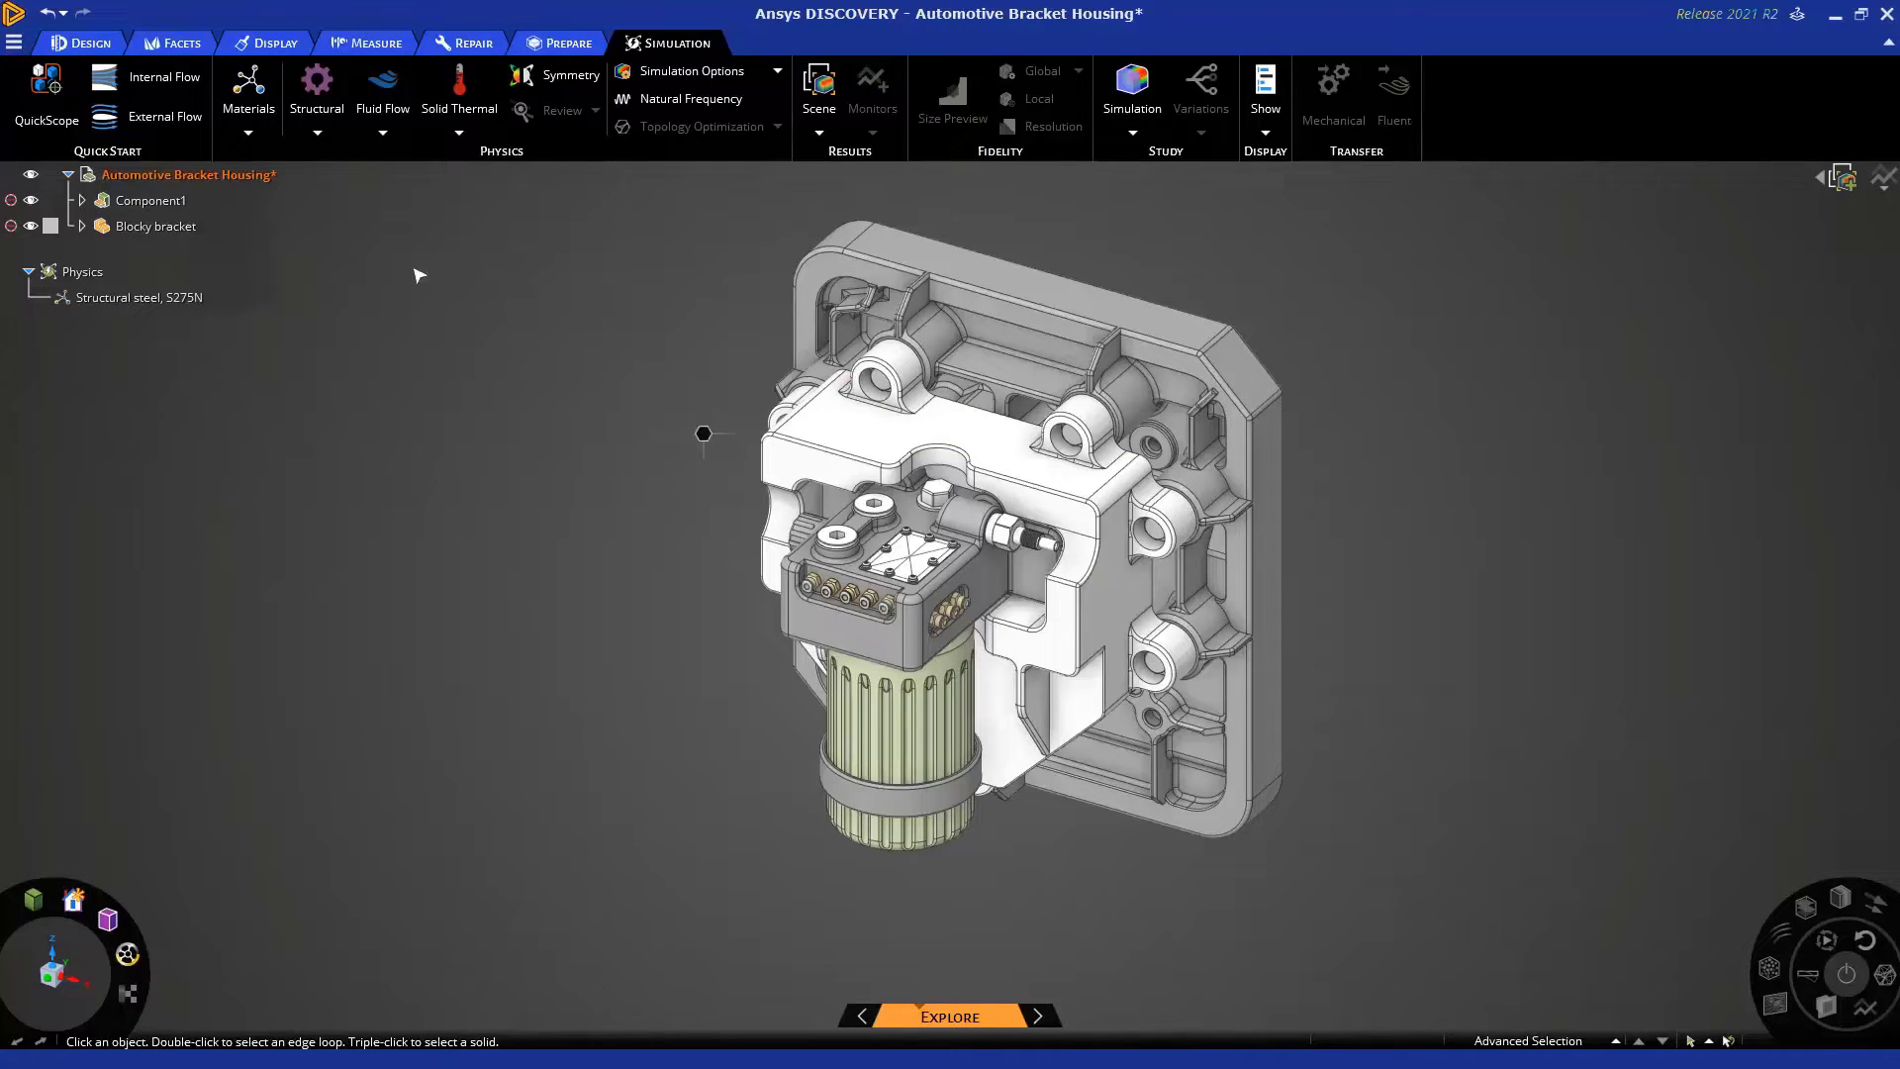
Use QuickScope to include the main assembly bodies in the simulation without the bolts and fittings, and hide the excluded bodies
left_click(47, 87)
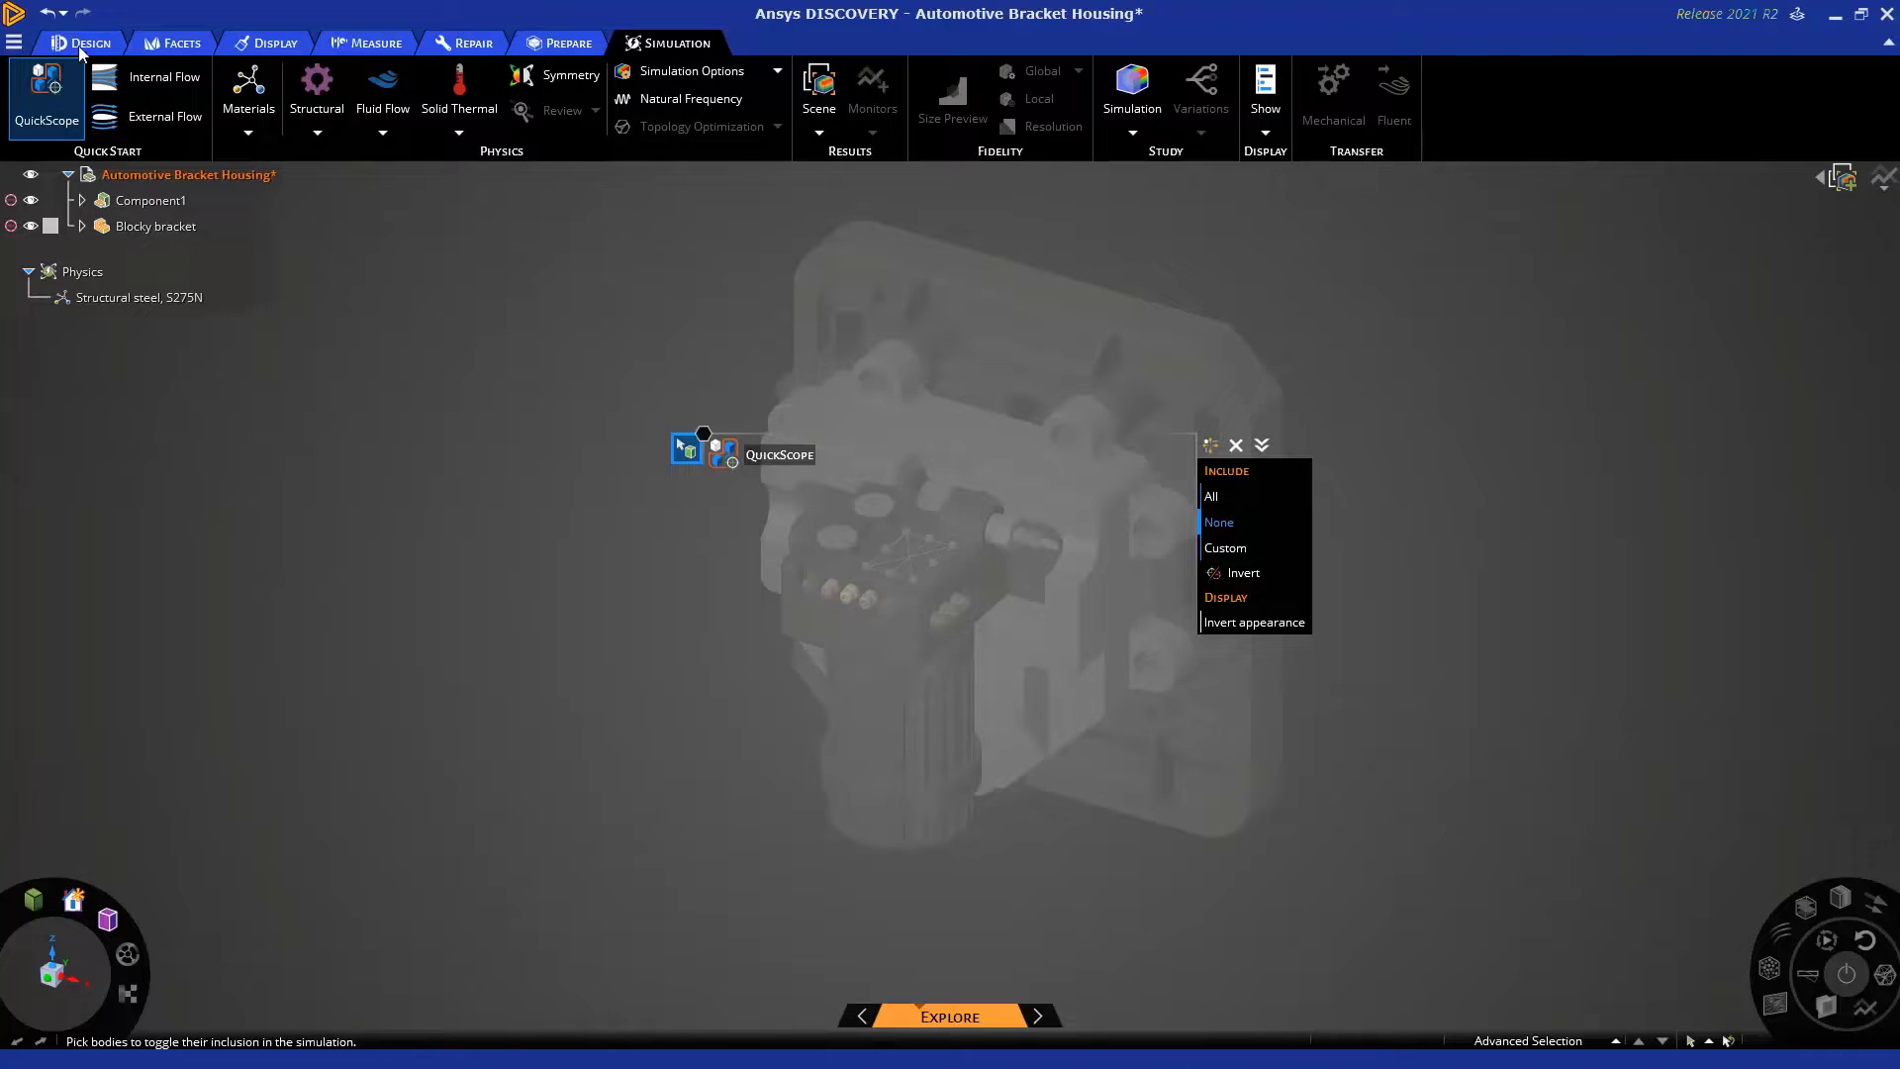
left_click(968, 321)
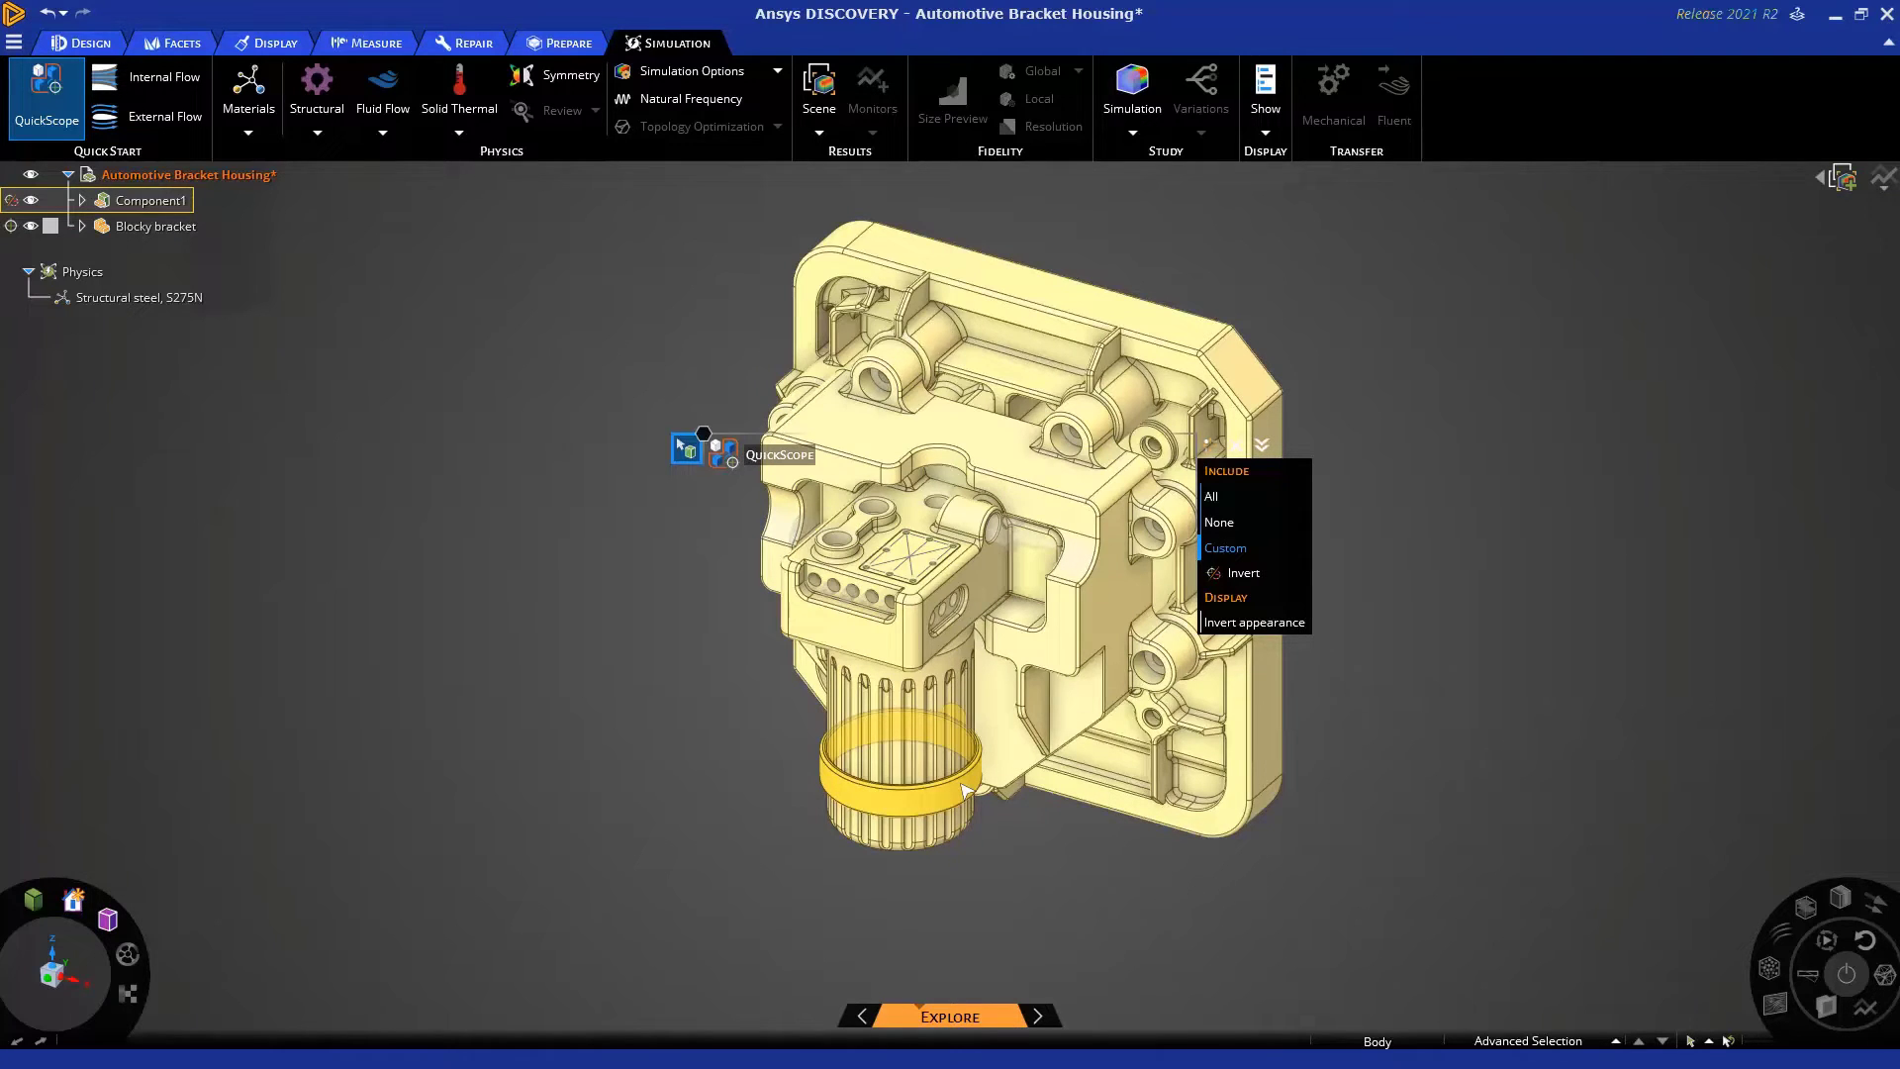
left_click(1262, 447)
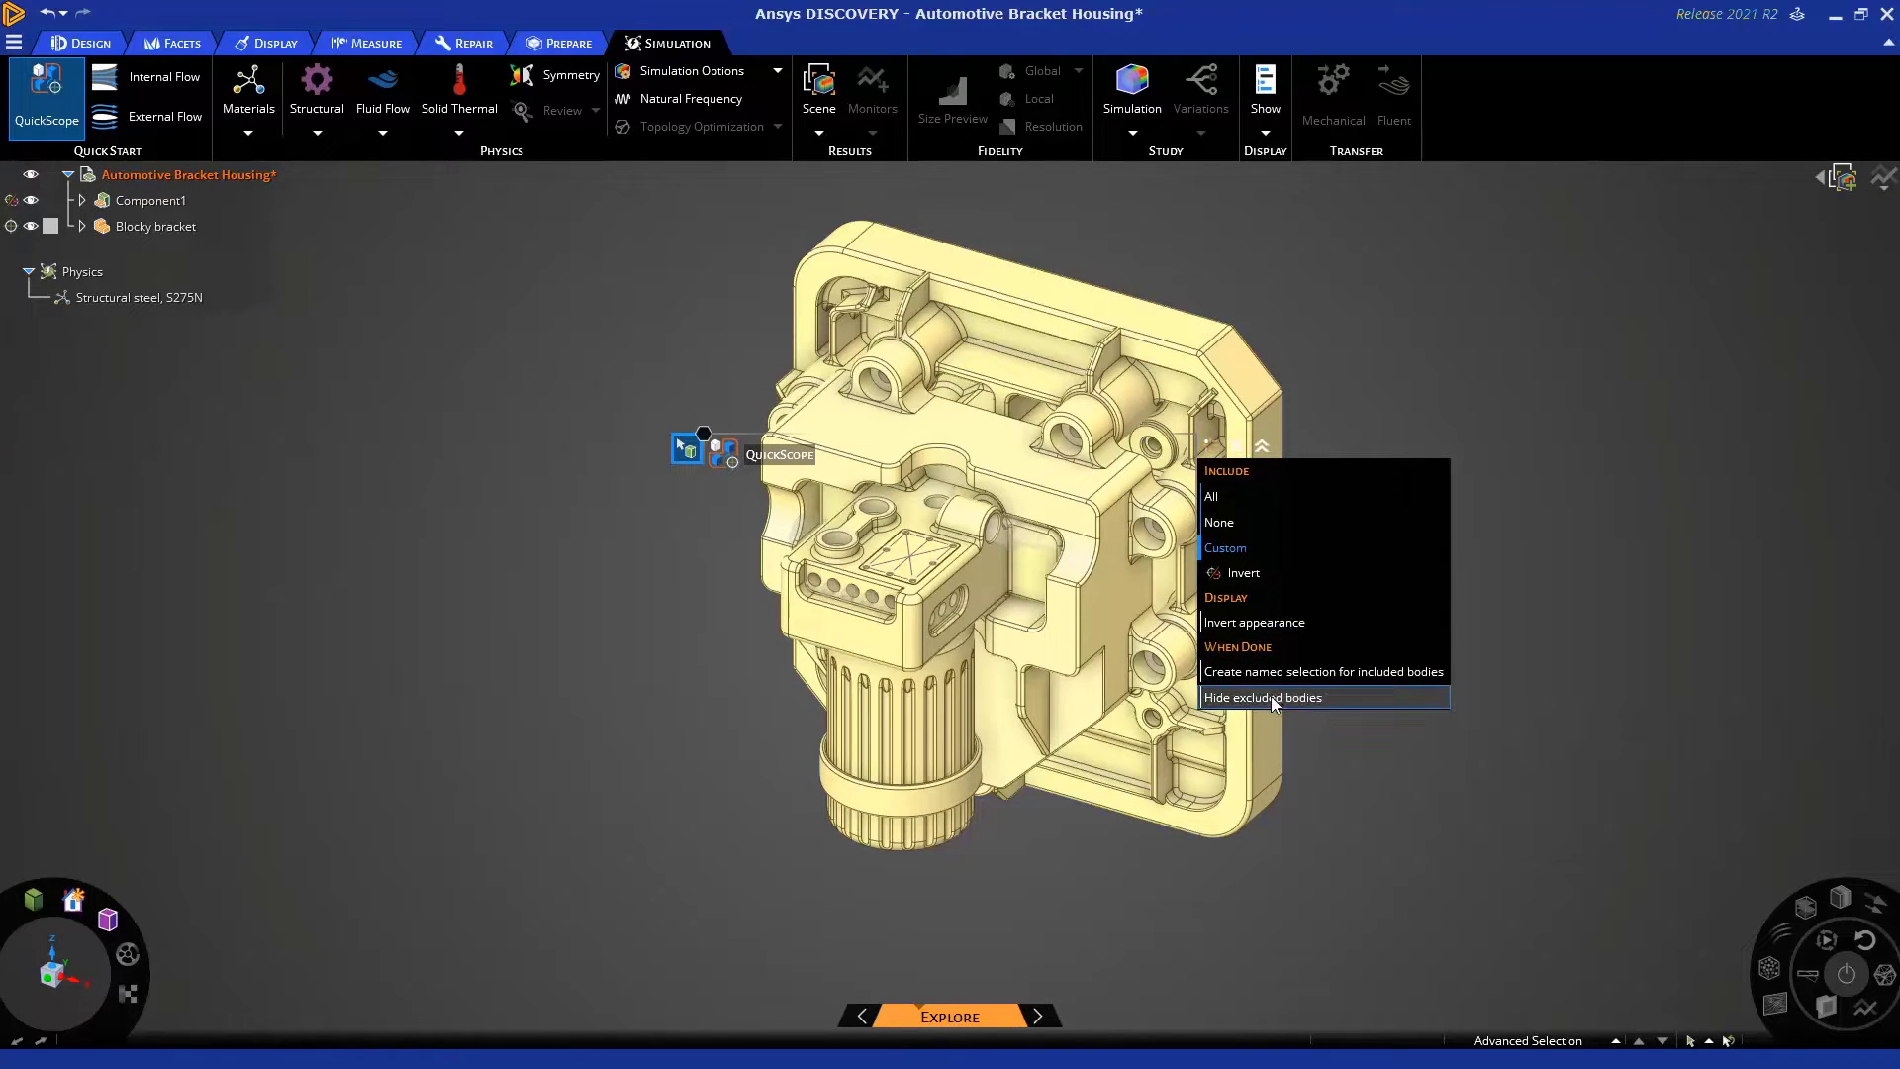
left_click(1298, 697)
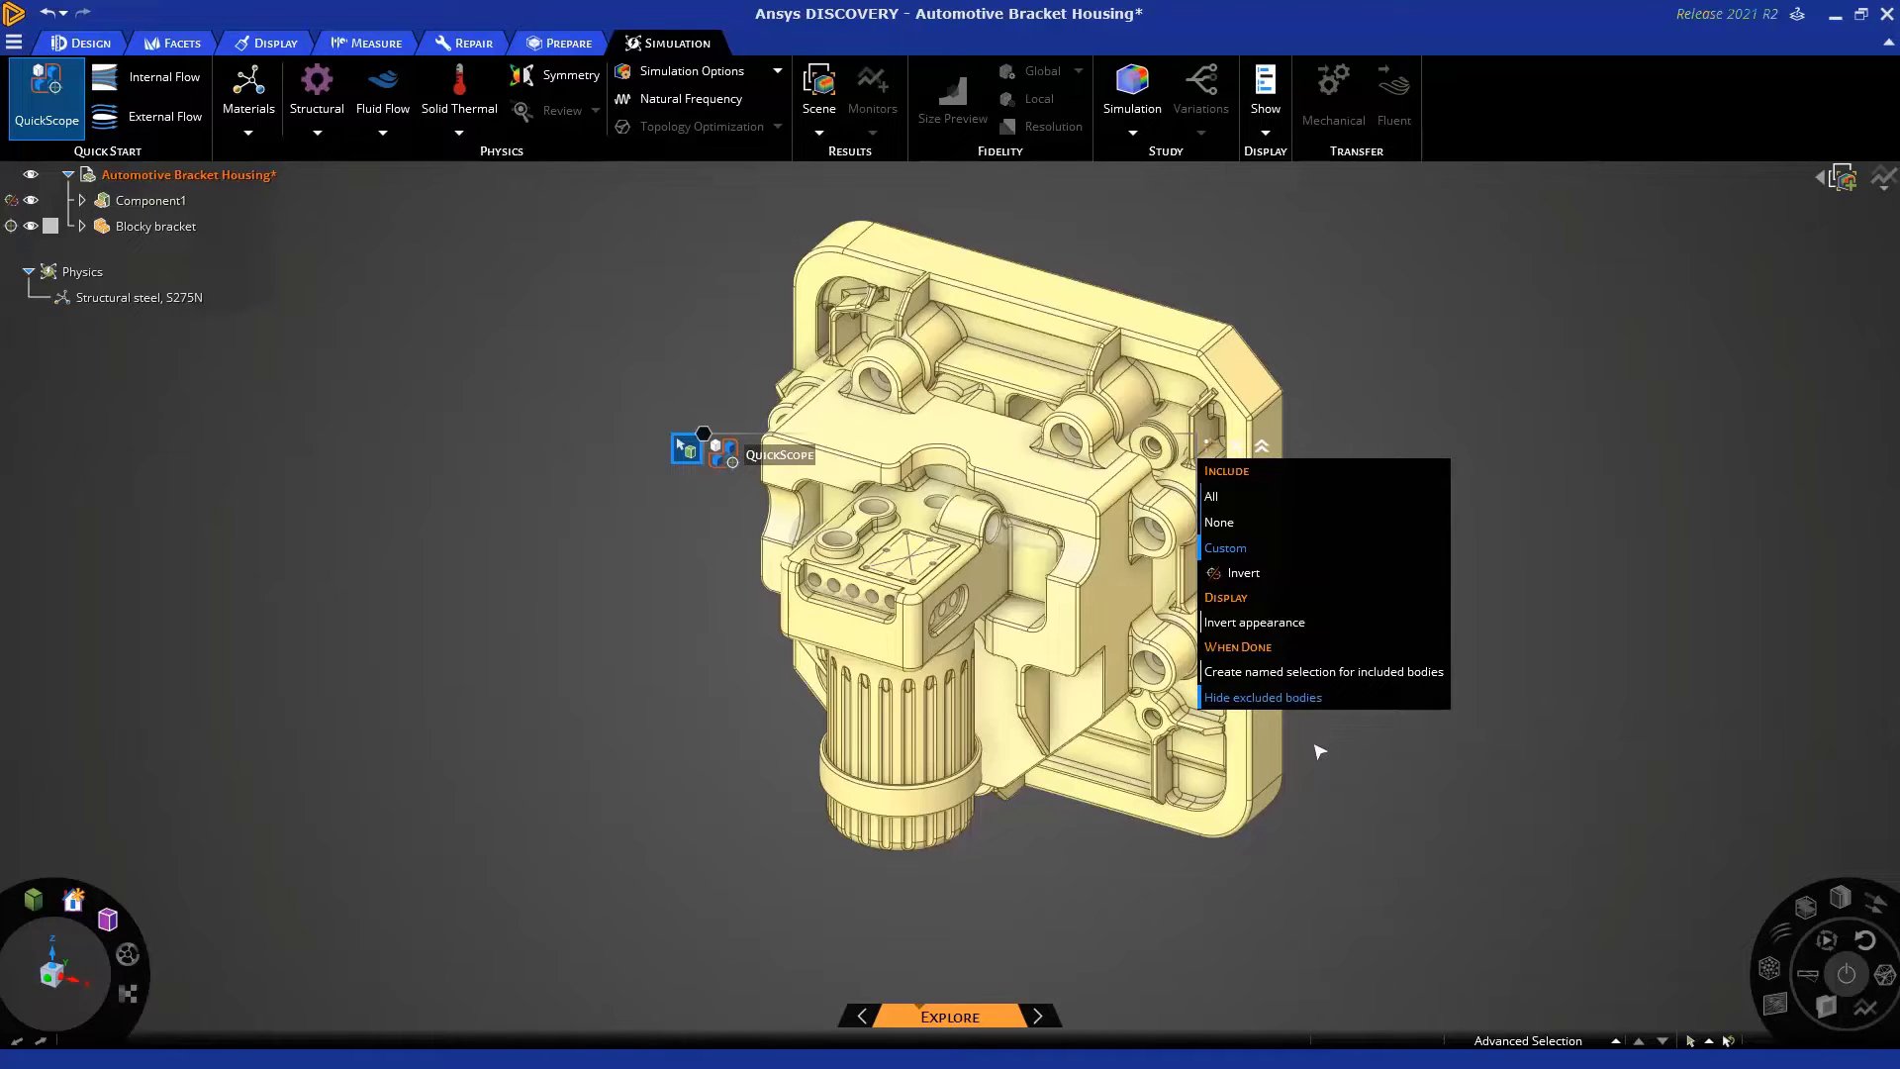
key("Escape")
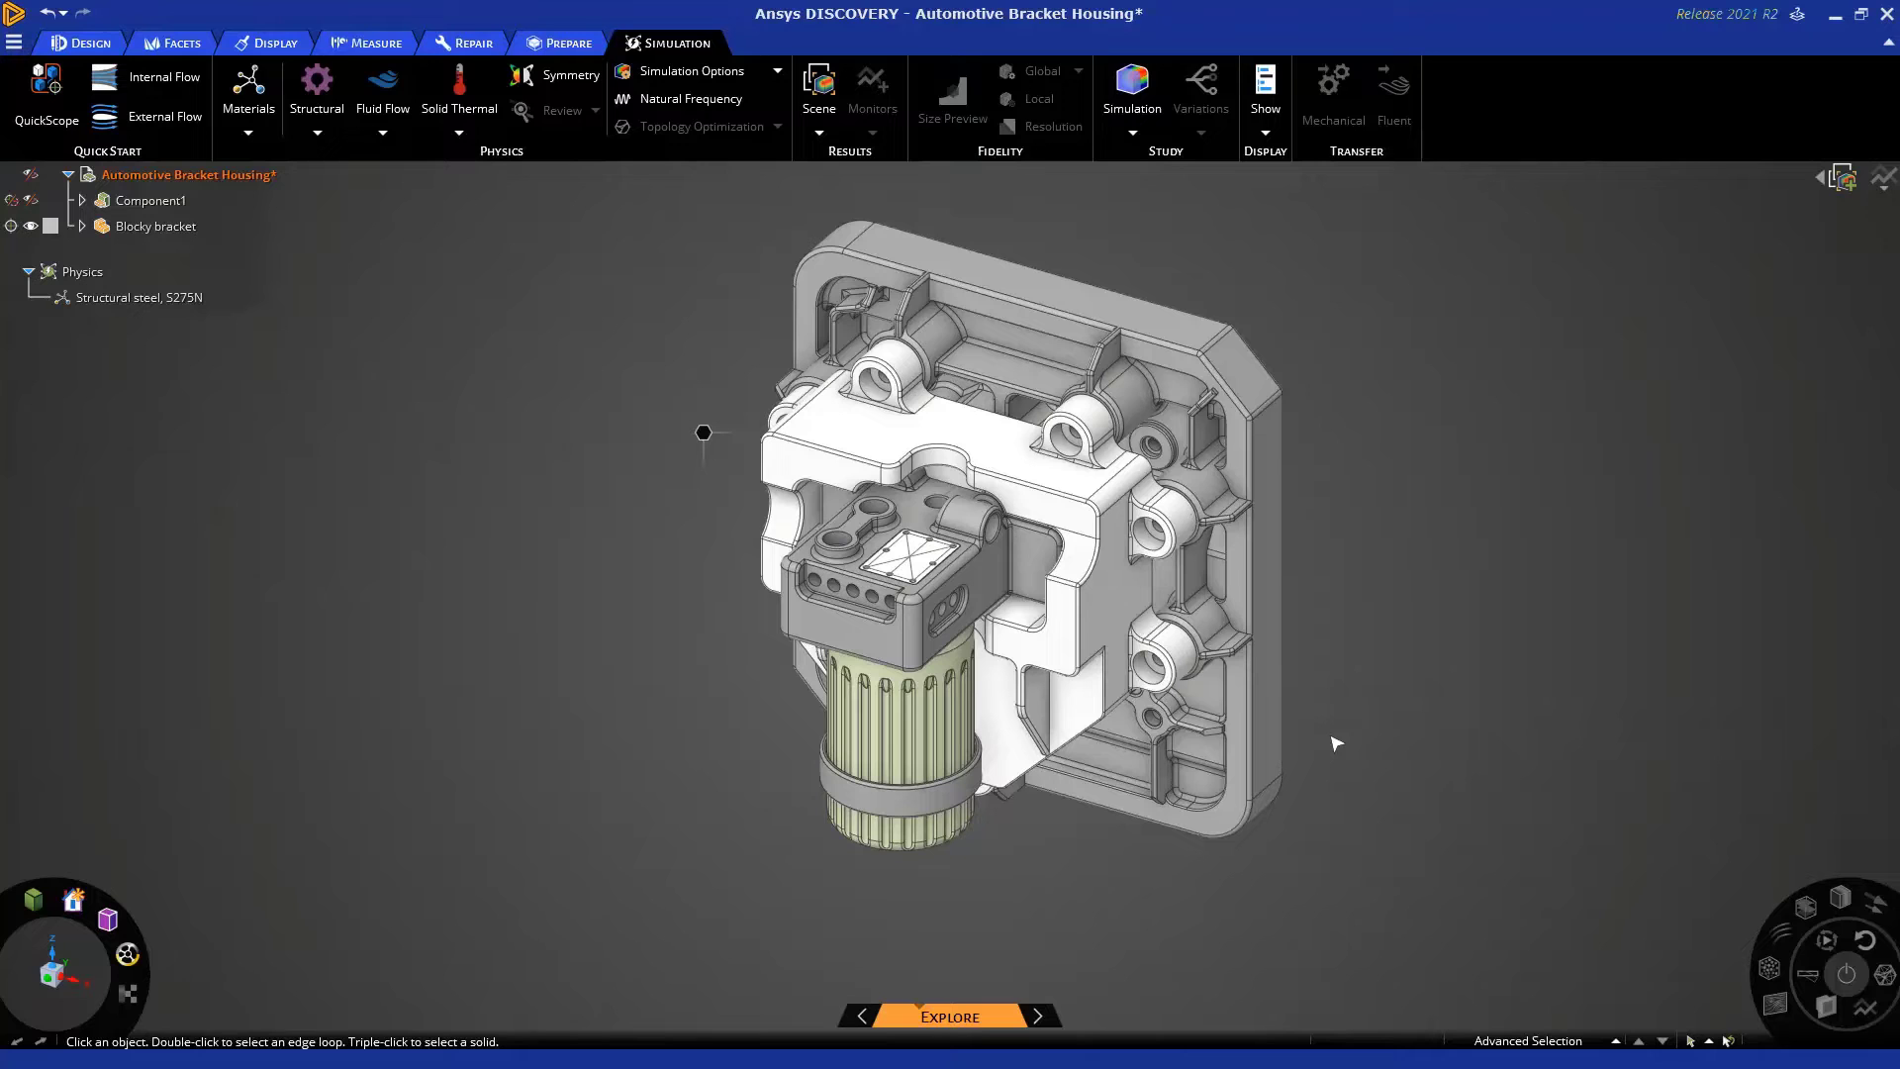
Apply a fixed structural support to the flat back face of the housing plate
mouse_move(1227, 863)
middle_mouse_down()
mouse_move(1317, 860)
mouse_move(1212, 836)
mouse_move(1306, 827)
mouse_move(1005, 581)
mouse_move(1141, 656)
middle_mouse_up()
left_click(1123, 554)
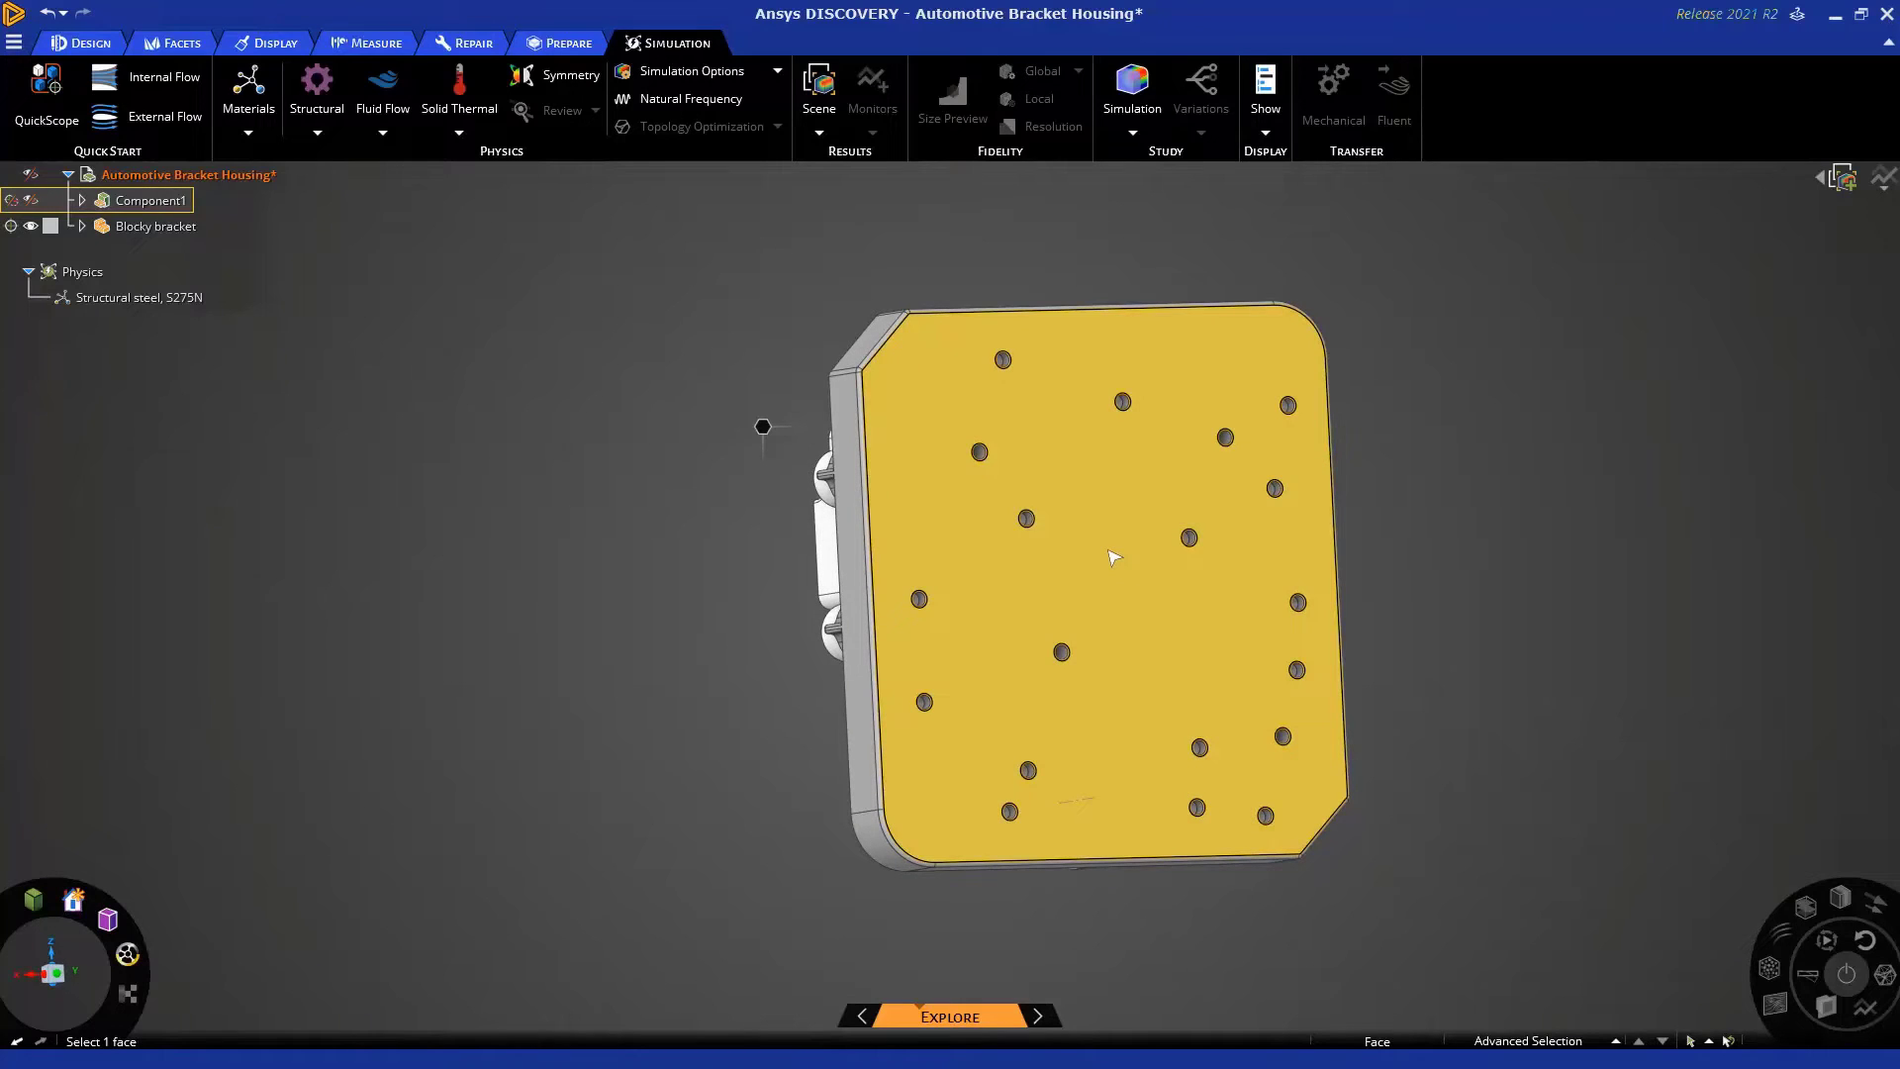
left_click(1113, 557)
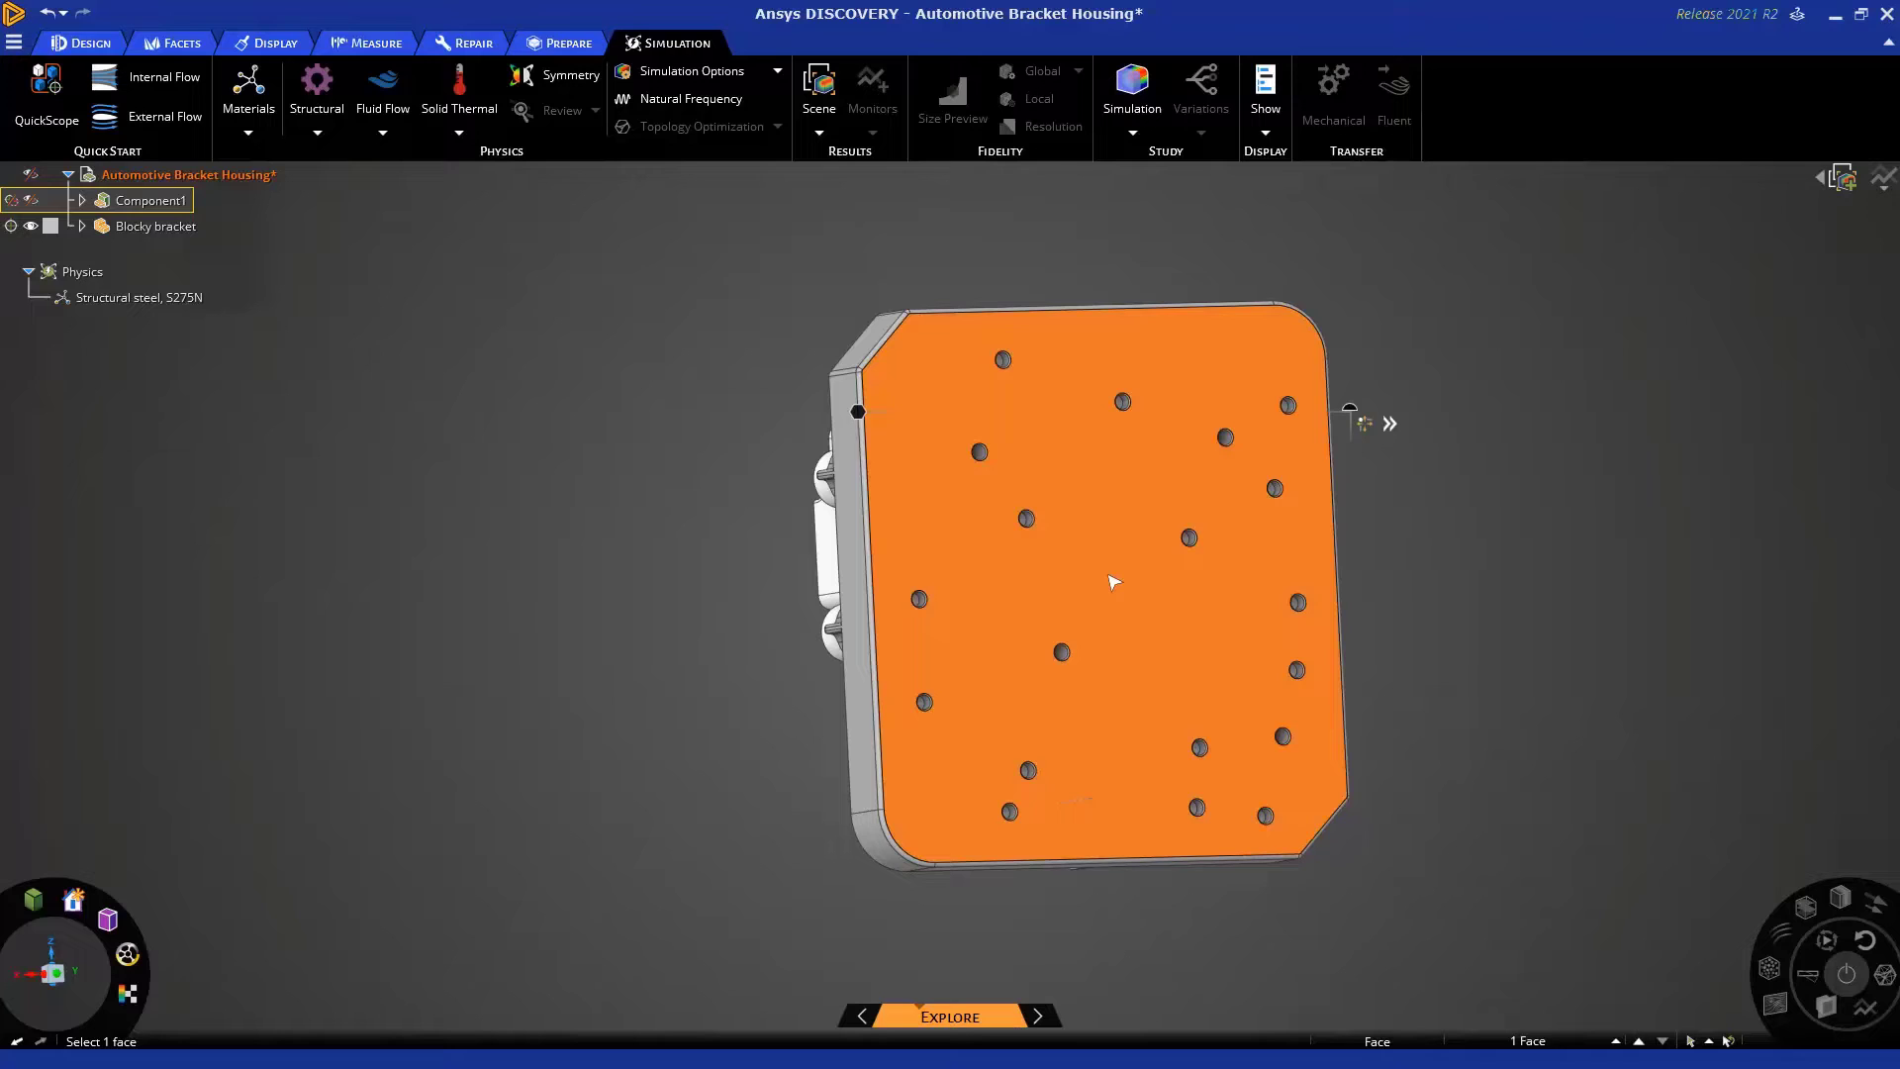
left_click(313, 135)
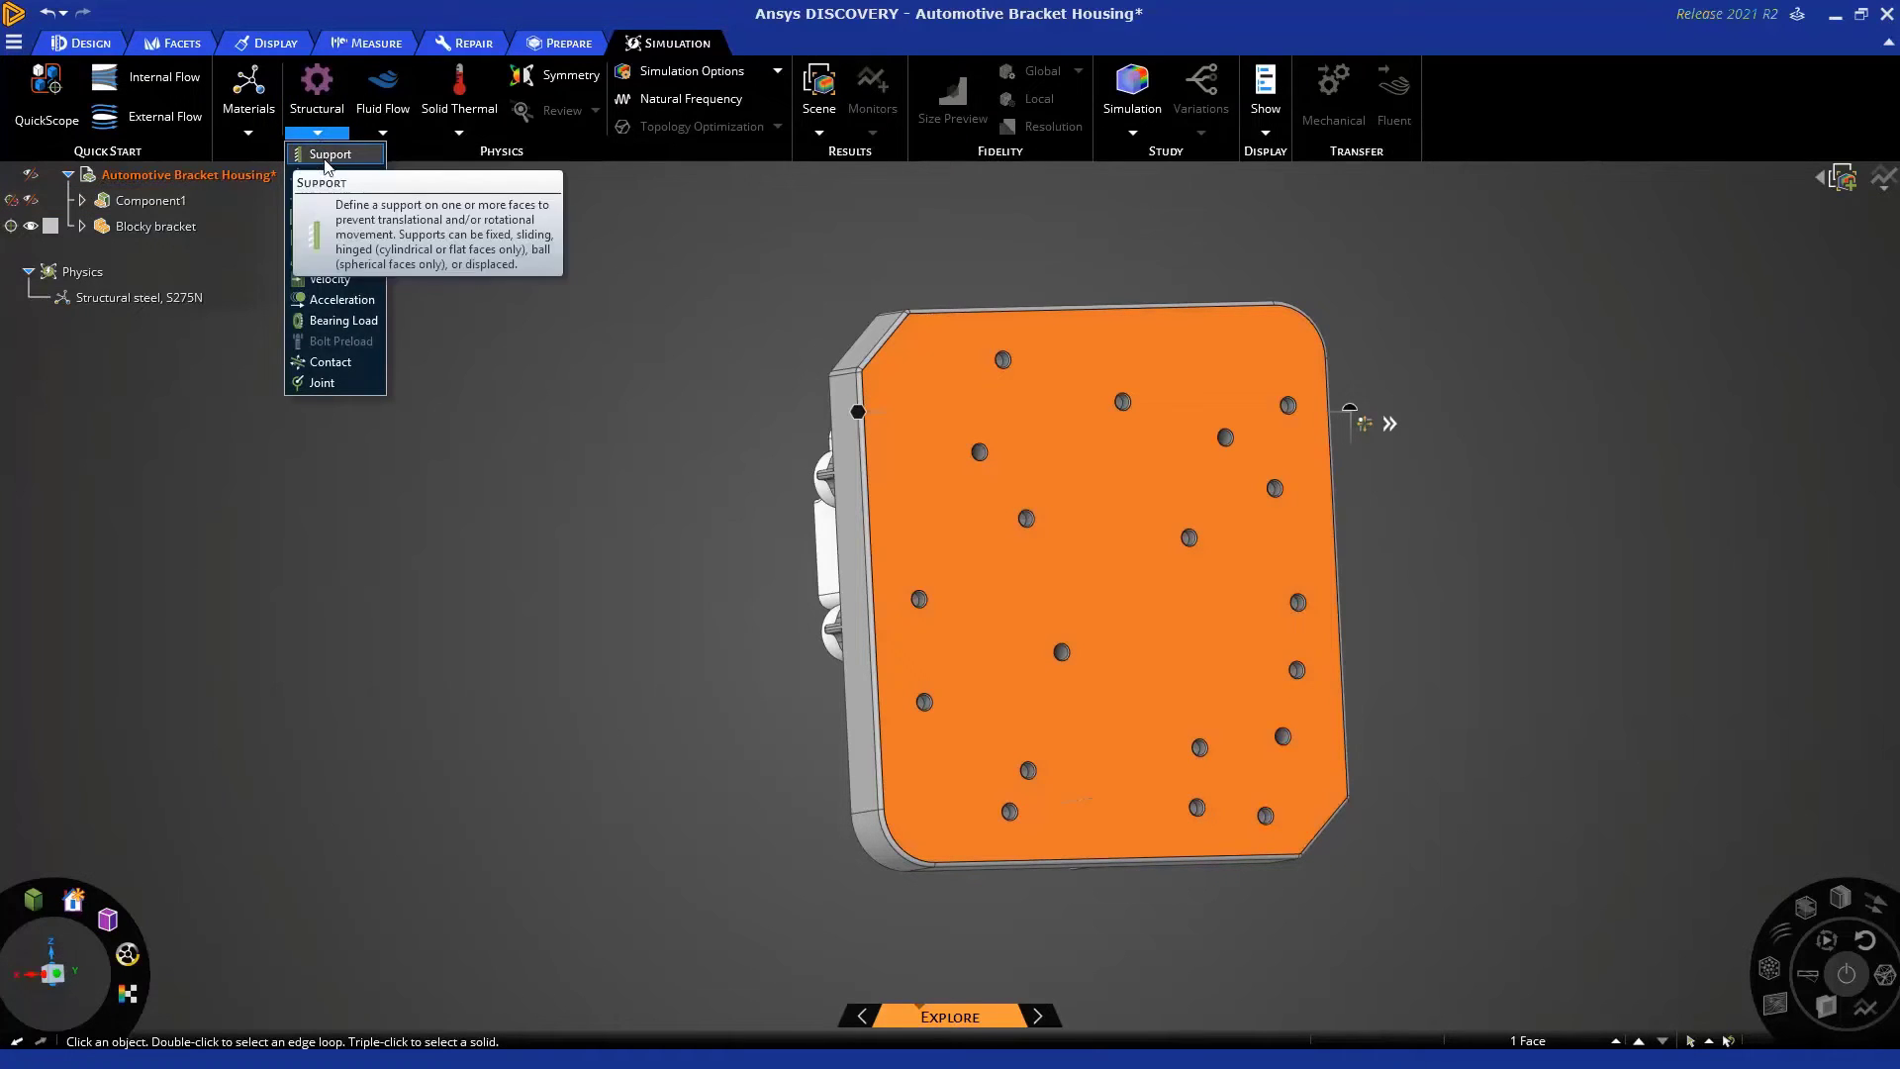
right_click(859, 415)
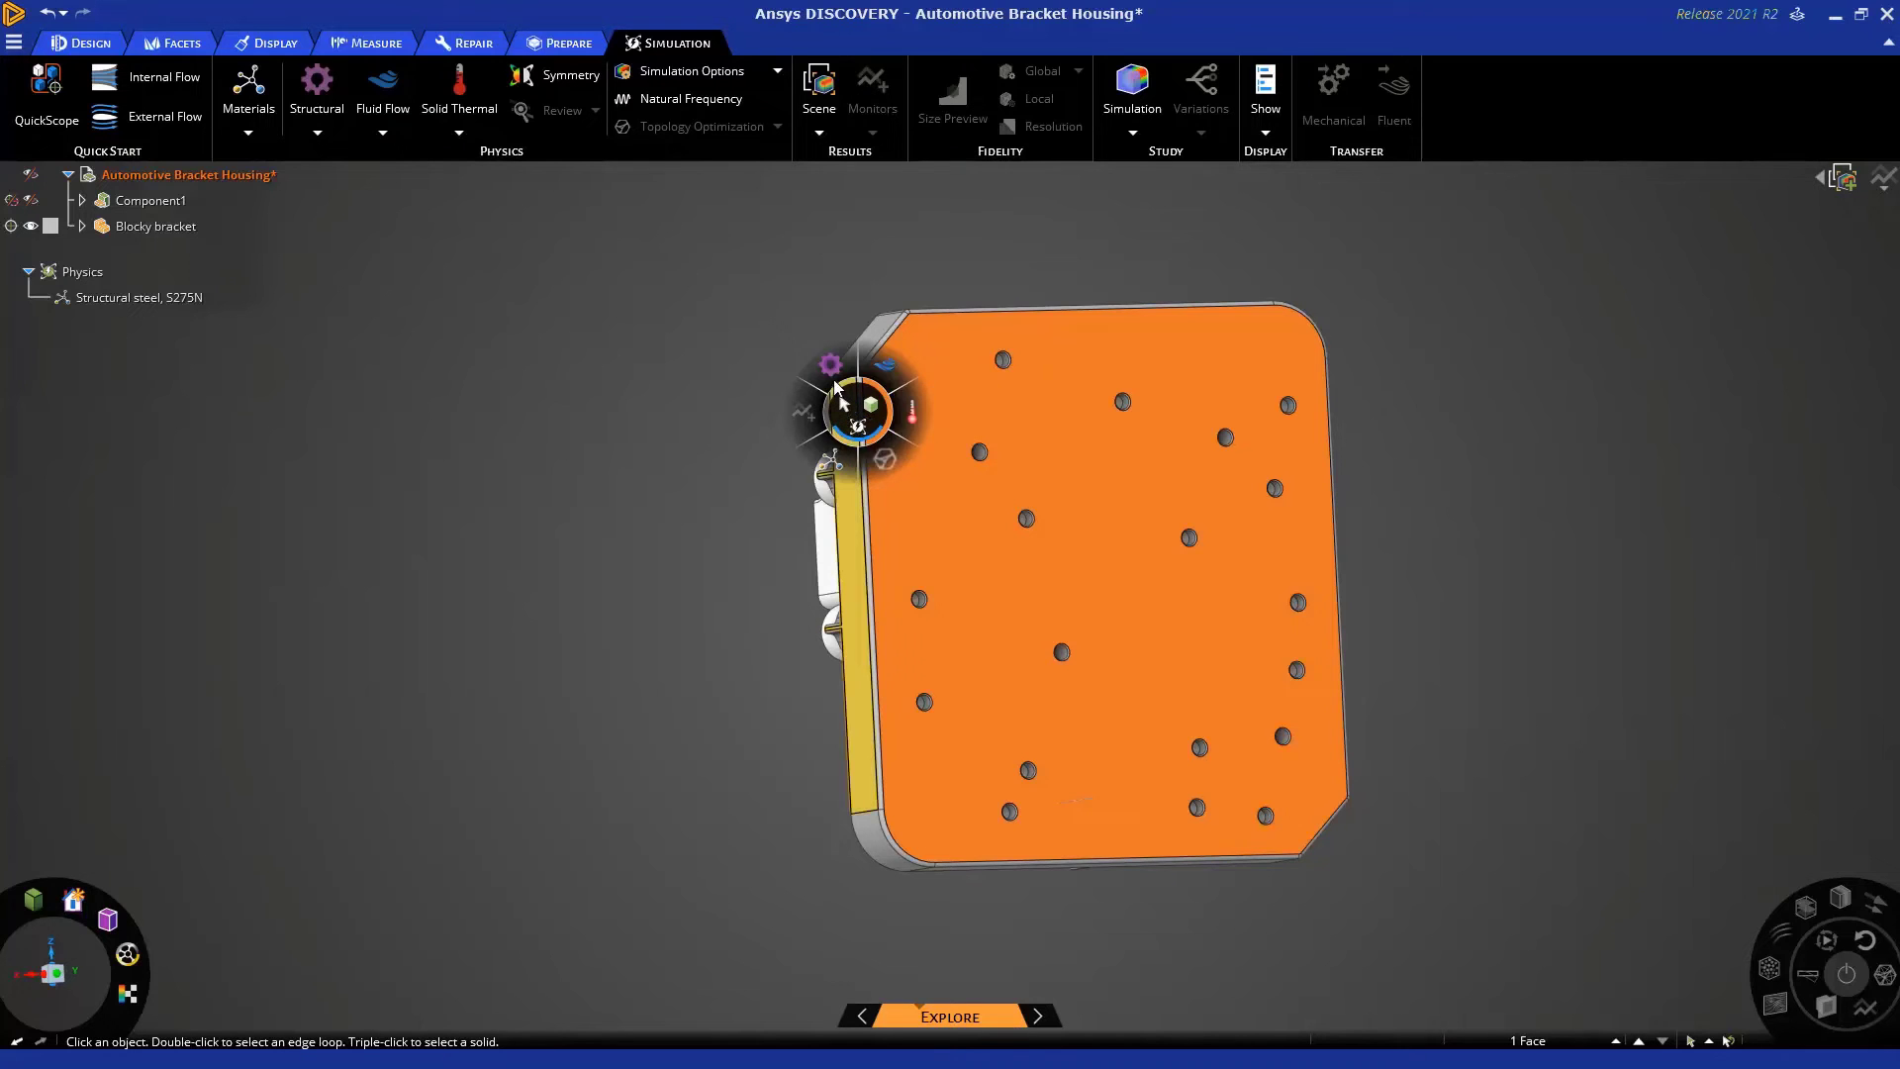
mouse_move(837, 378)
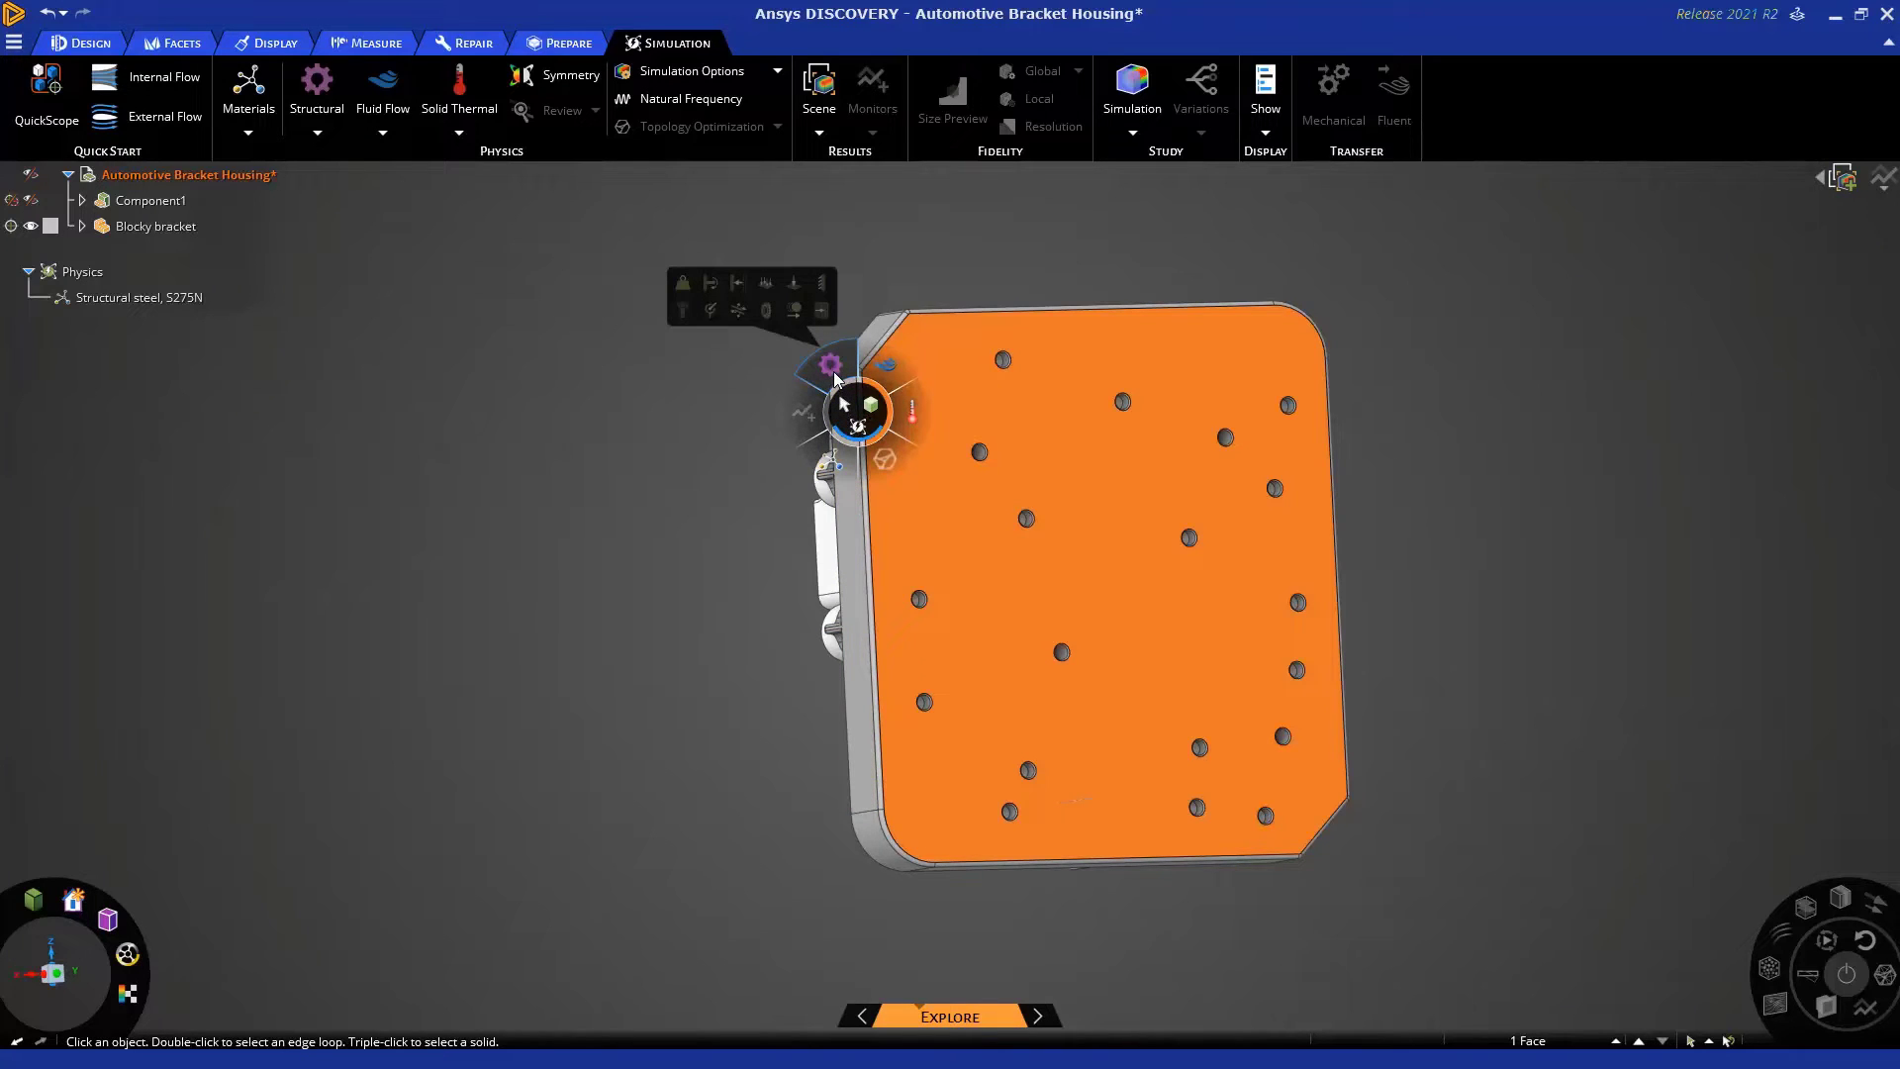
left_click(820, 287)
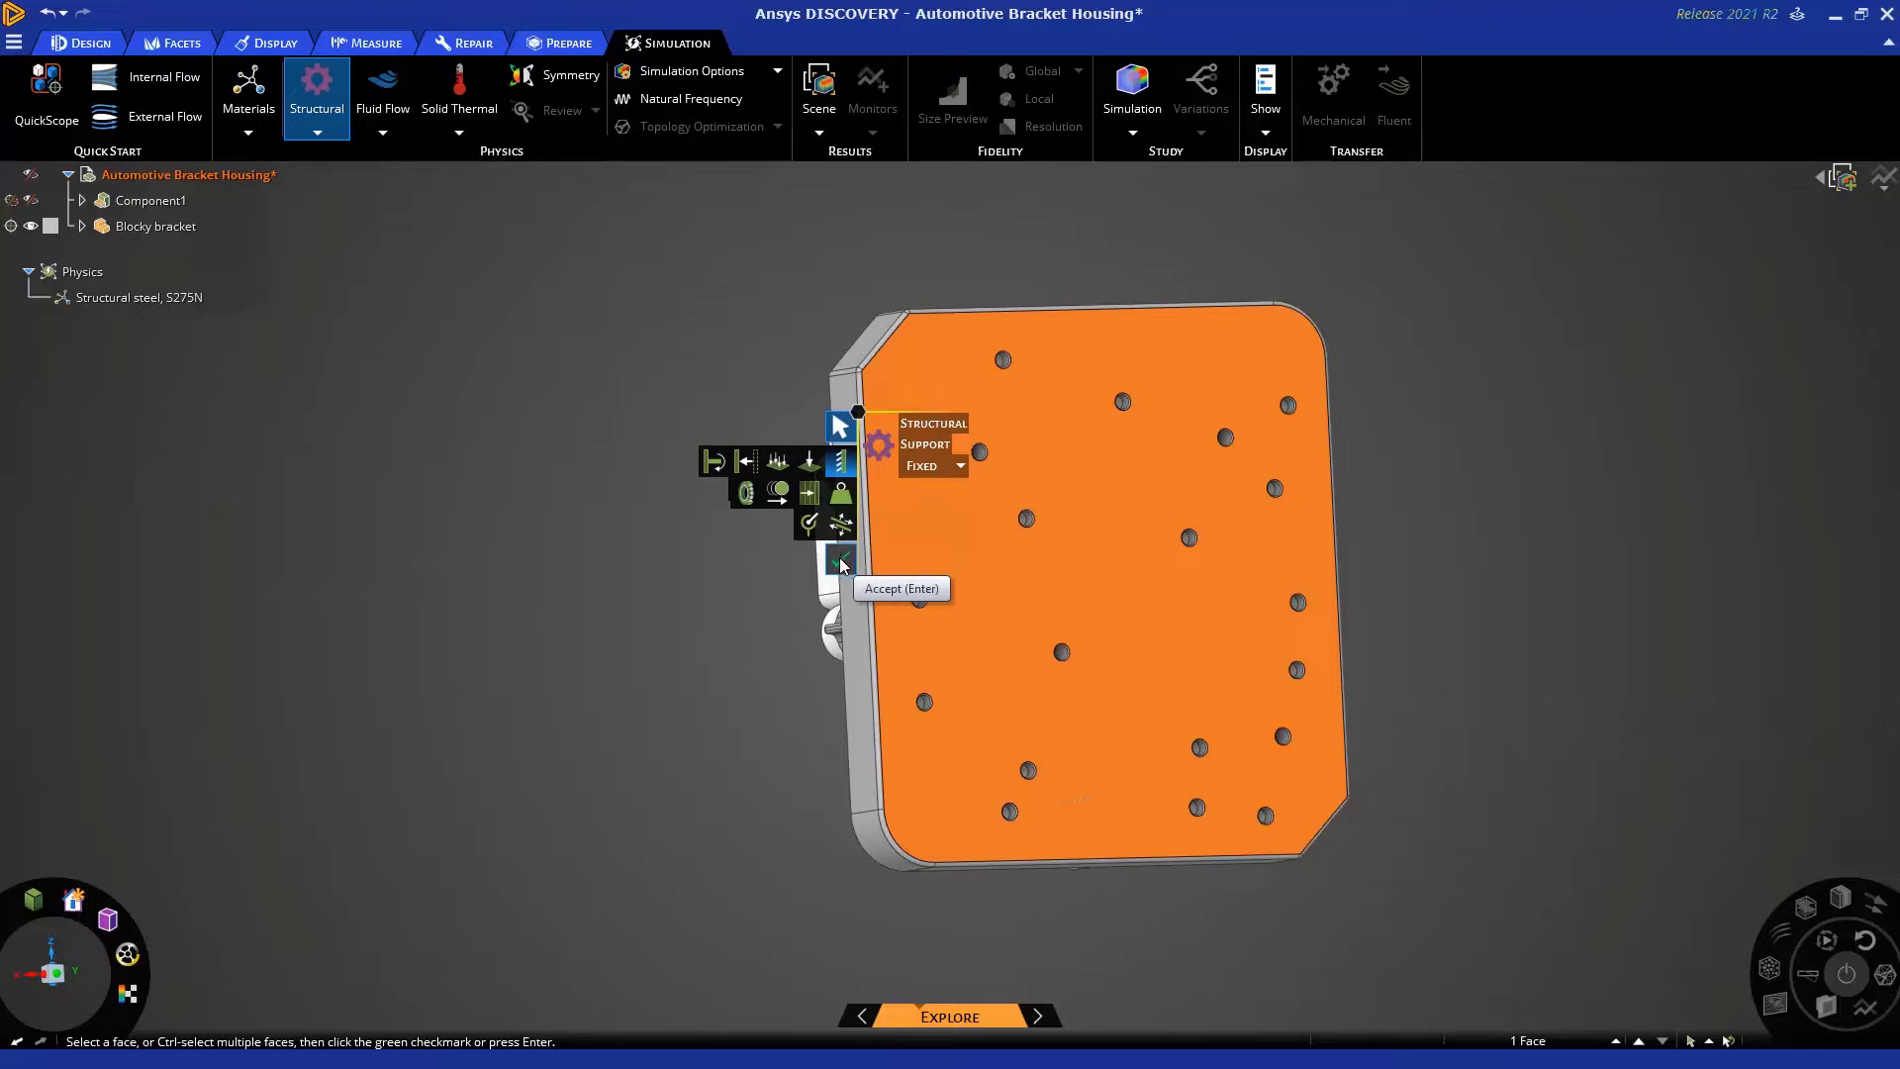
key("Return")
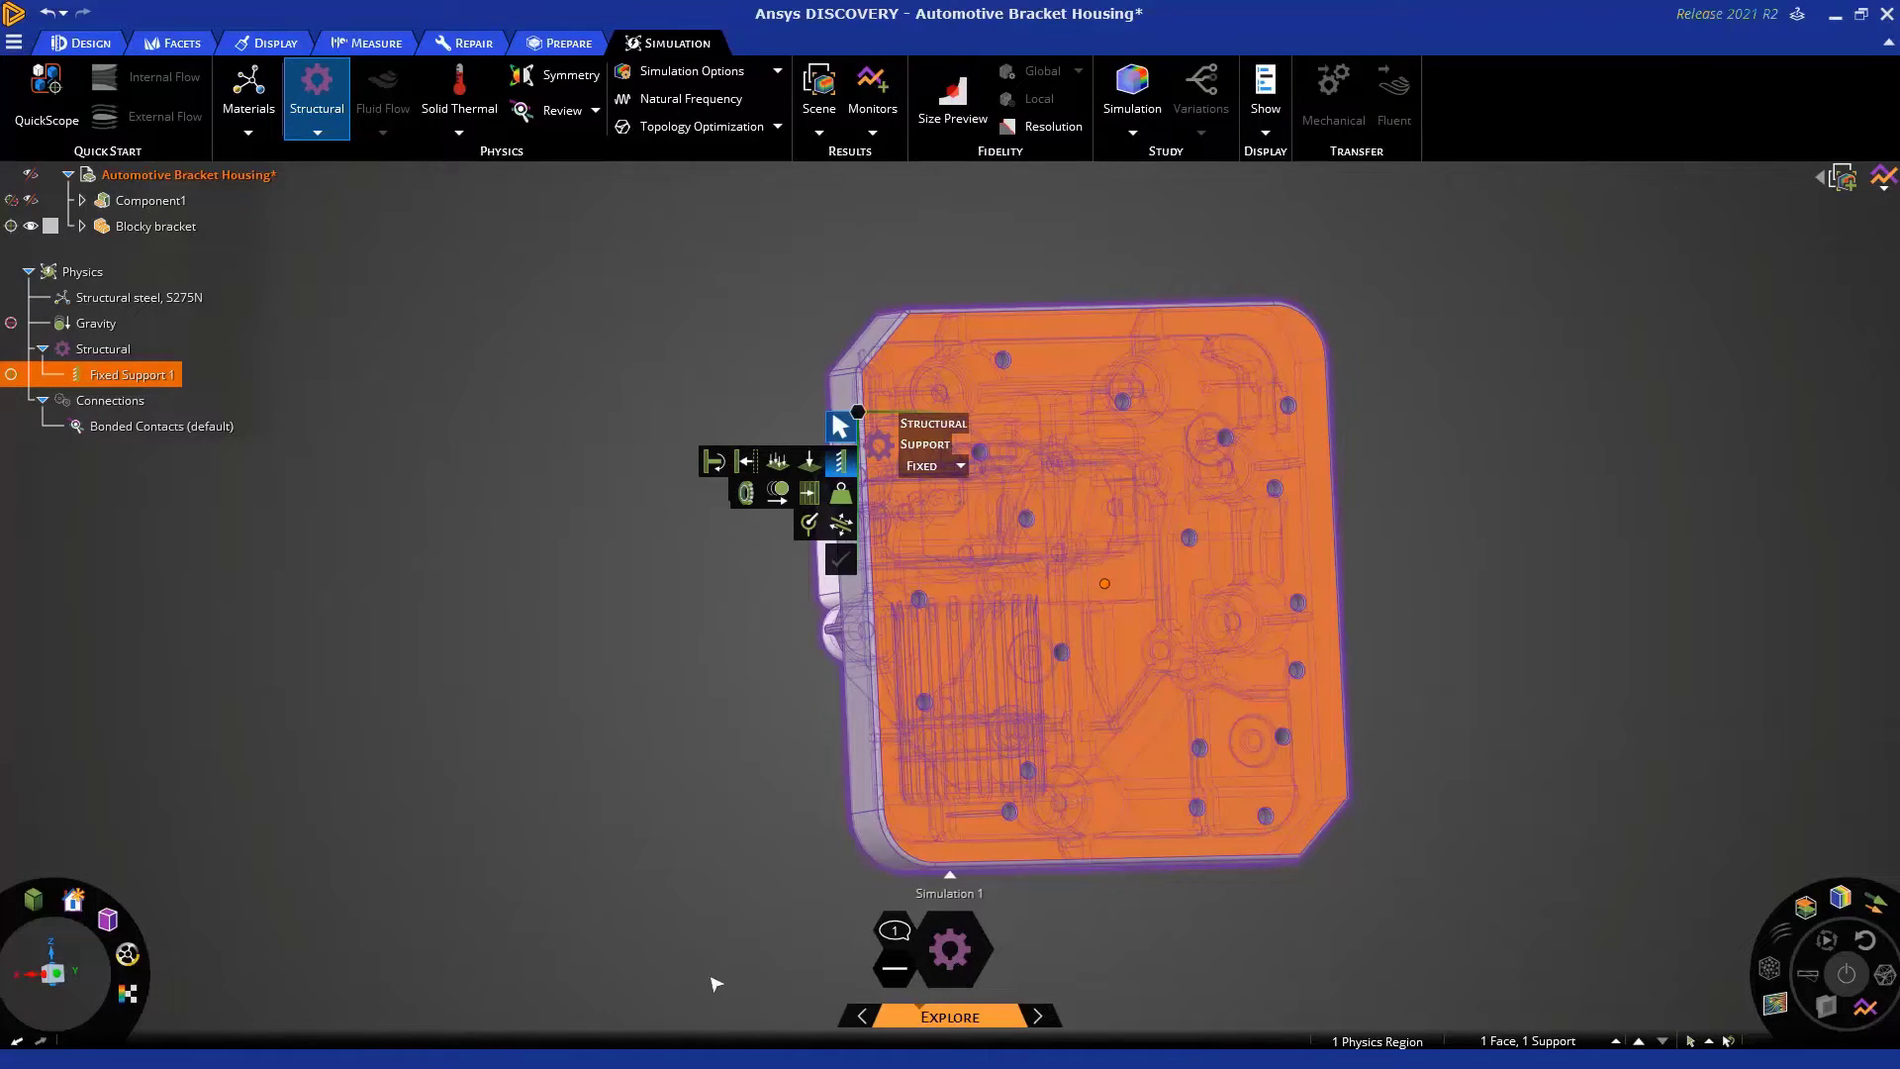
middle_click_drag(808, 840, 989, 785, "shift")
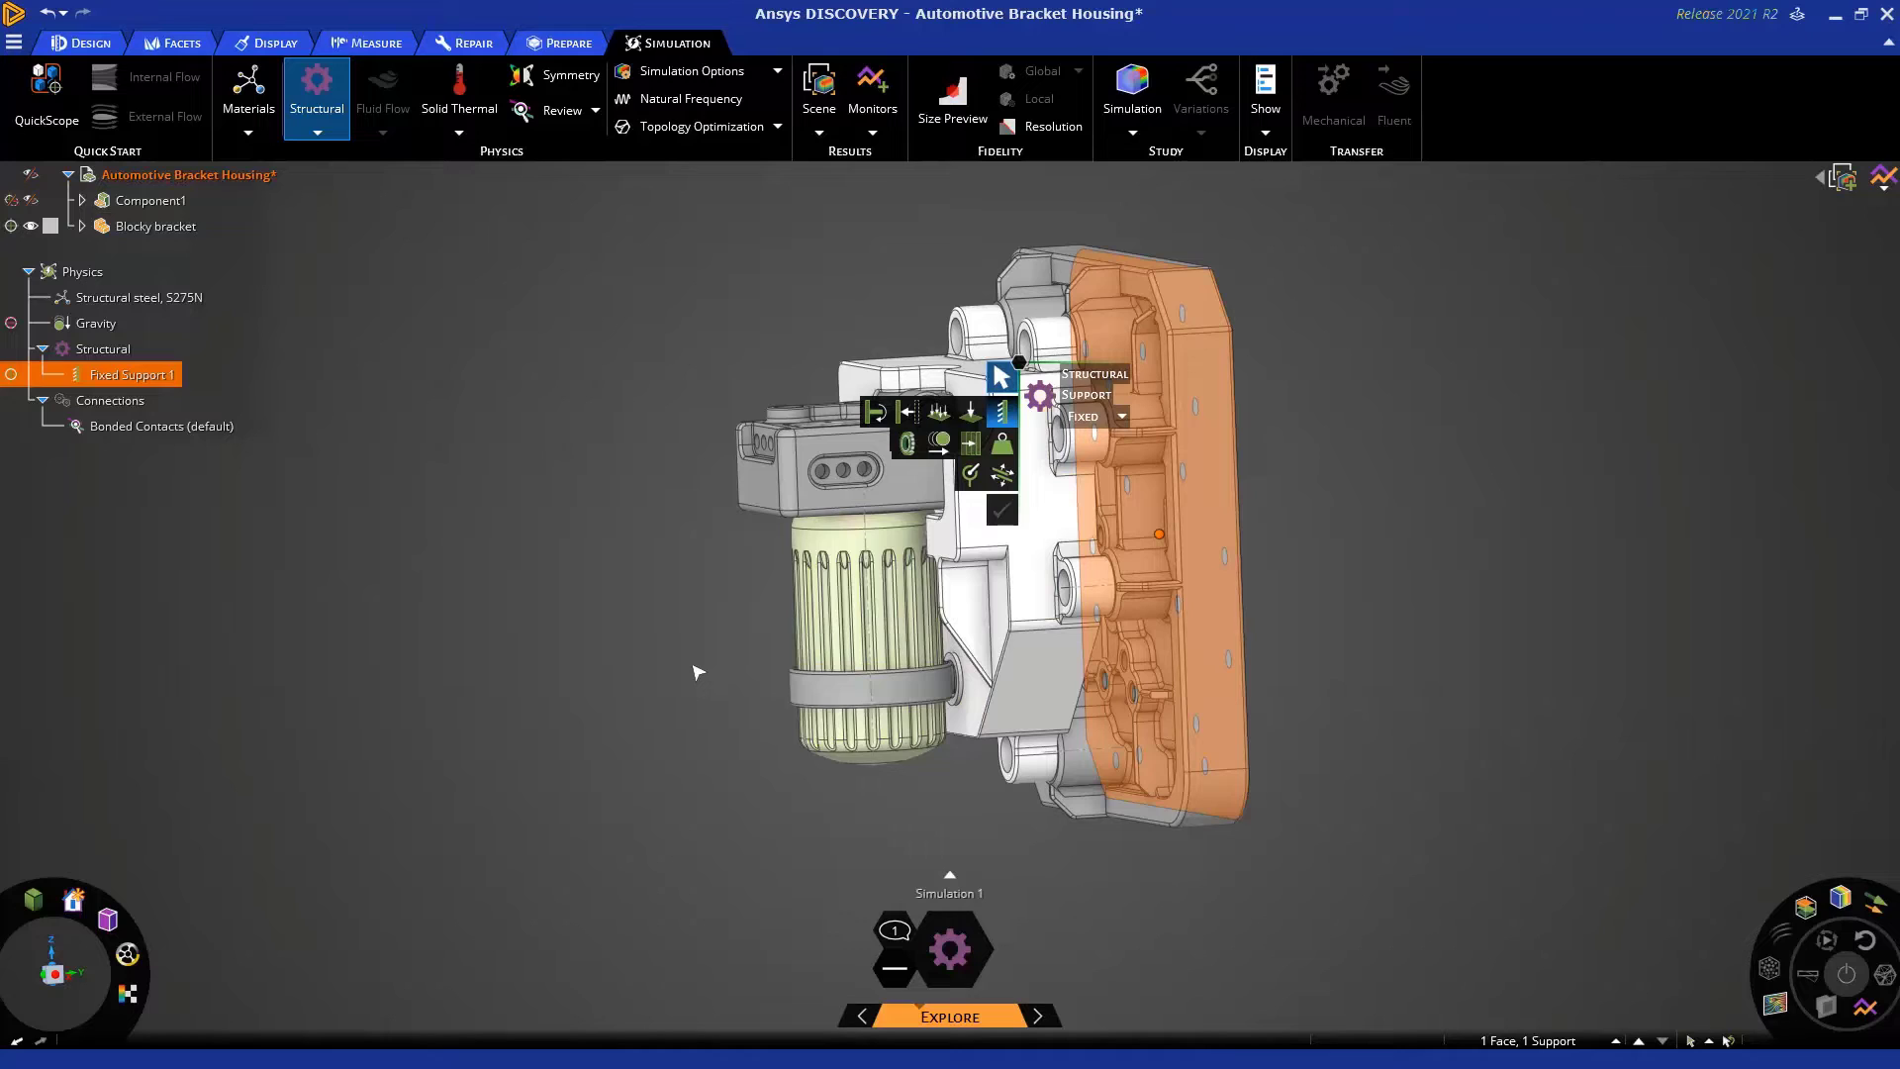
key("Escape")
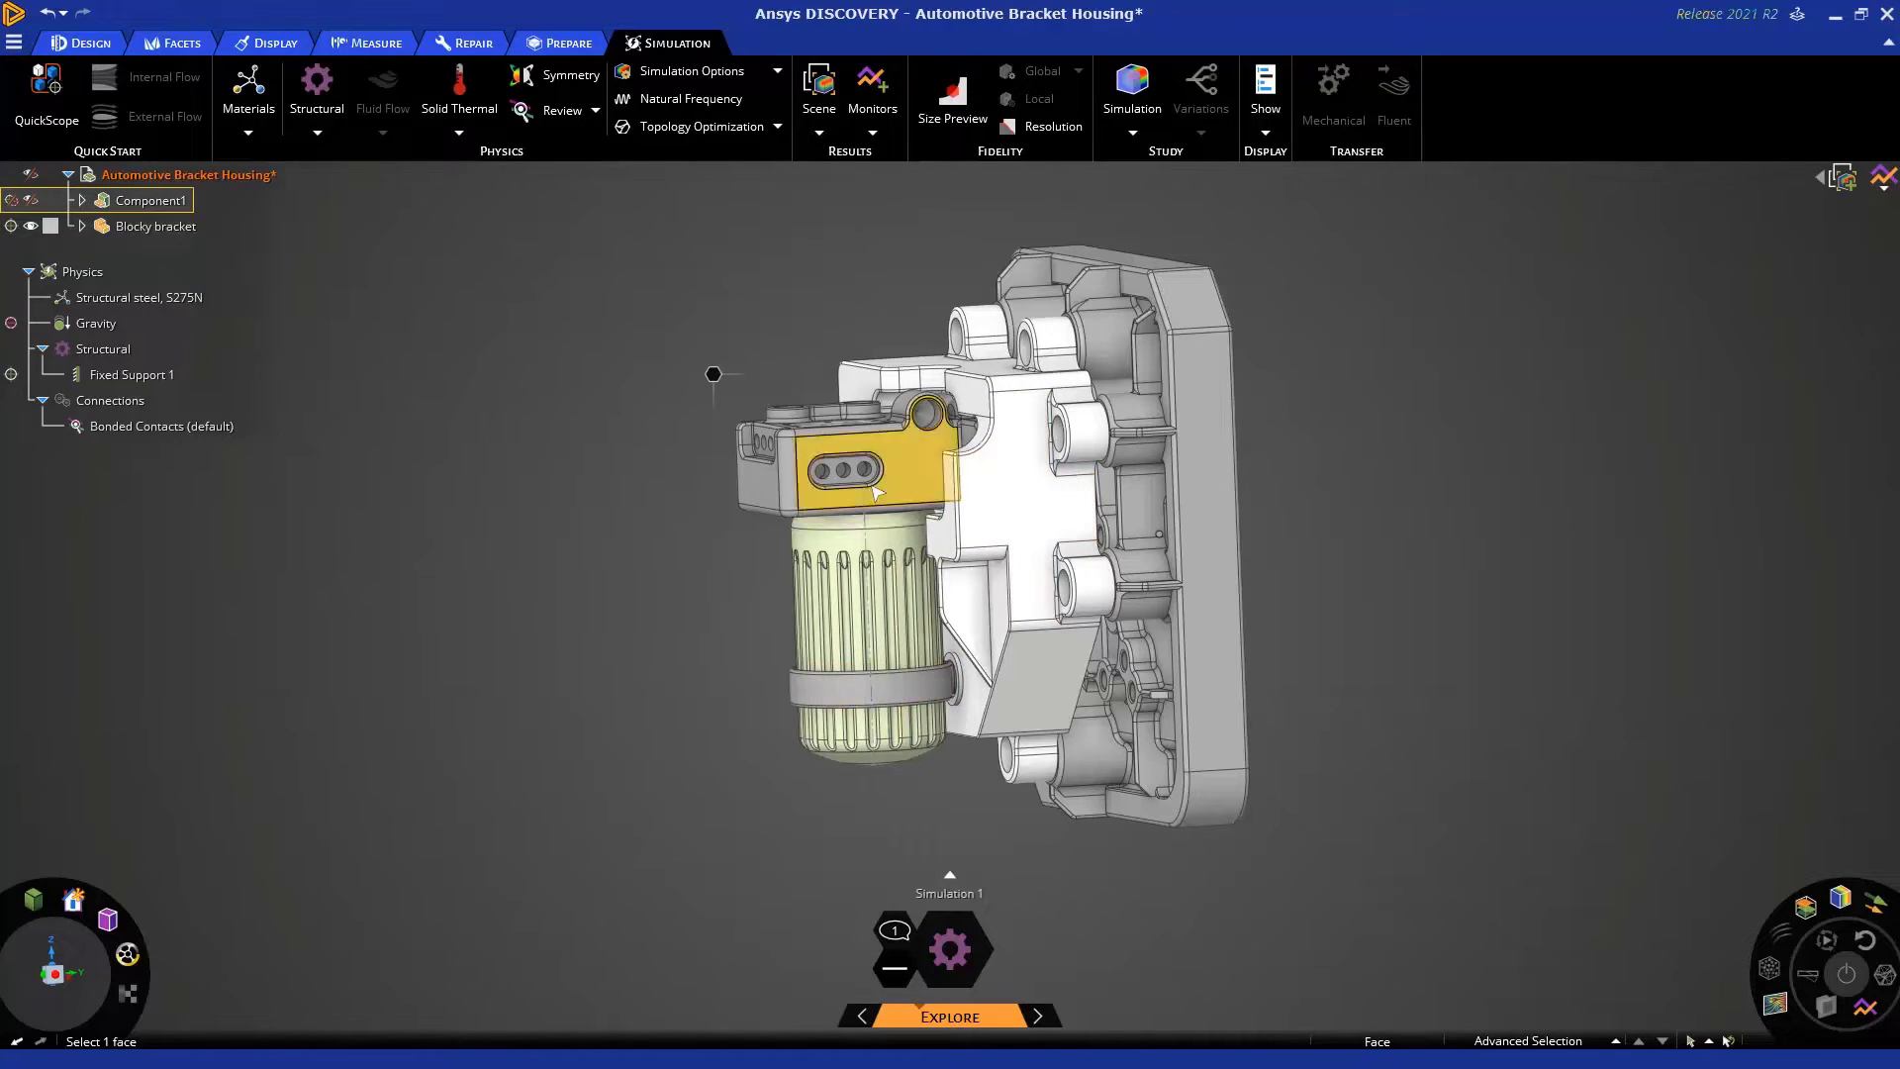
Include gravity in the simulation's physics, acting in the -Z direction
middle_click_drag(704, 859, 797, 878)
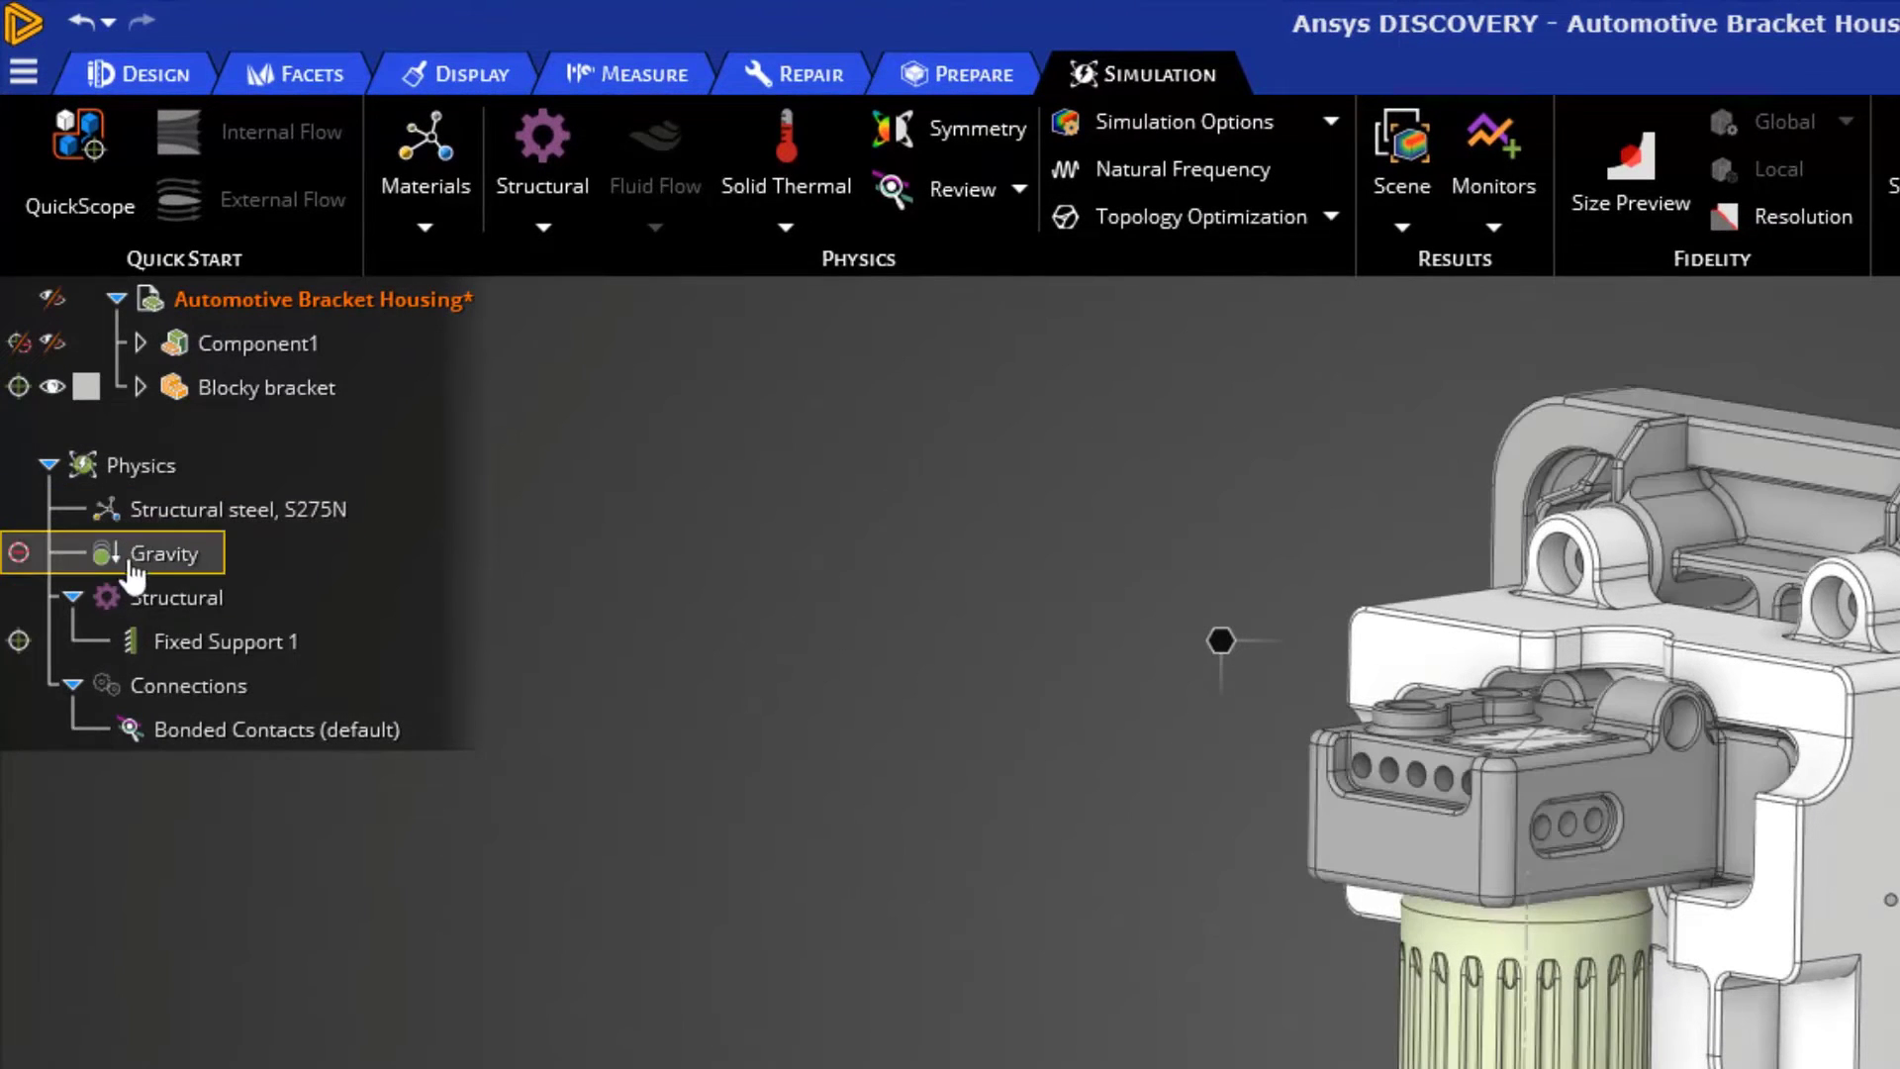
left_click(19, 552)
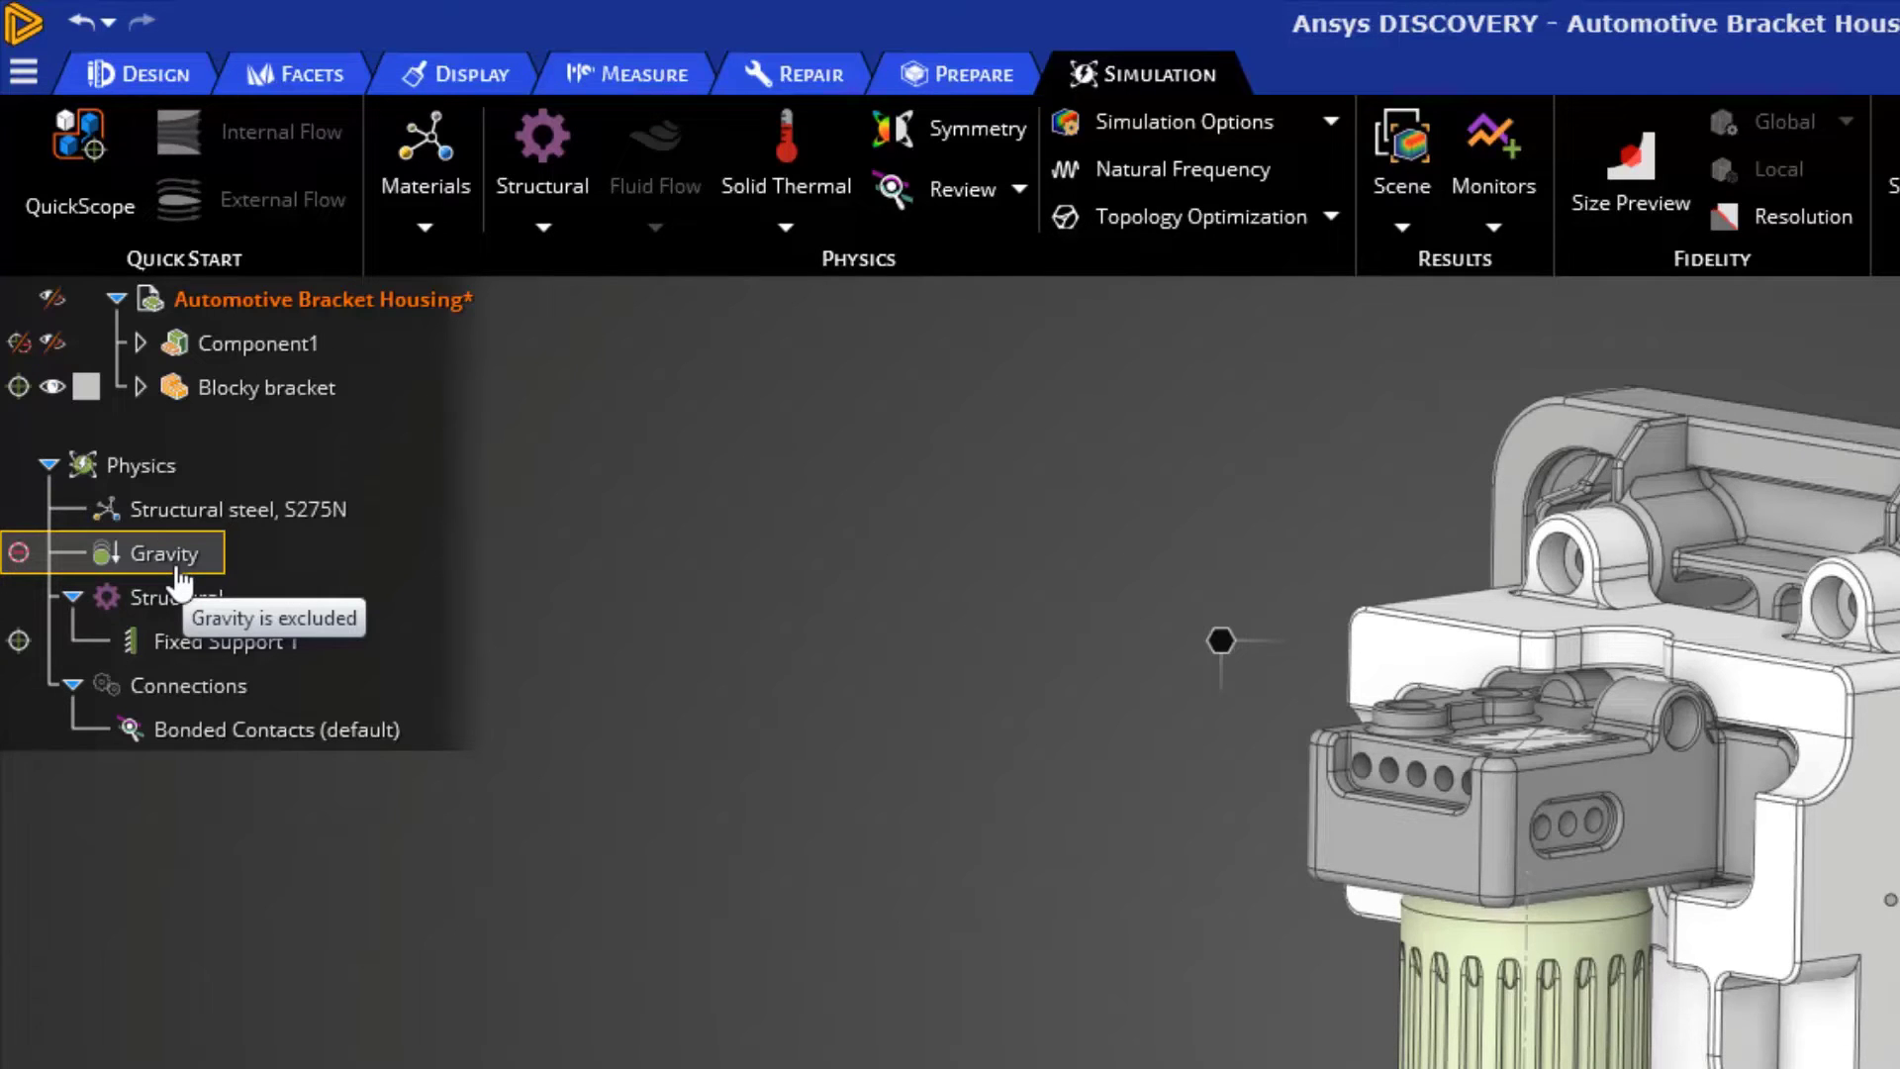
left_click(20, 554)
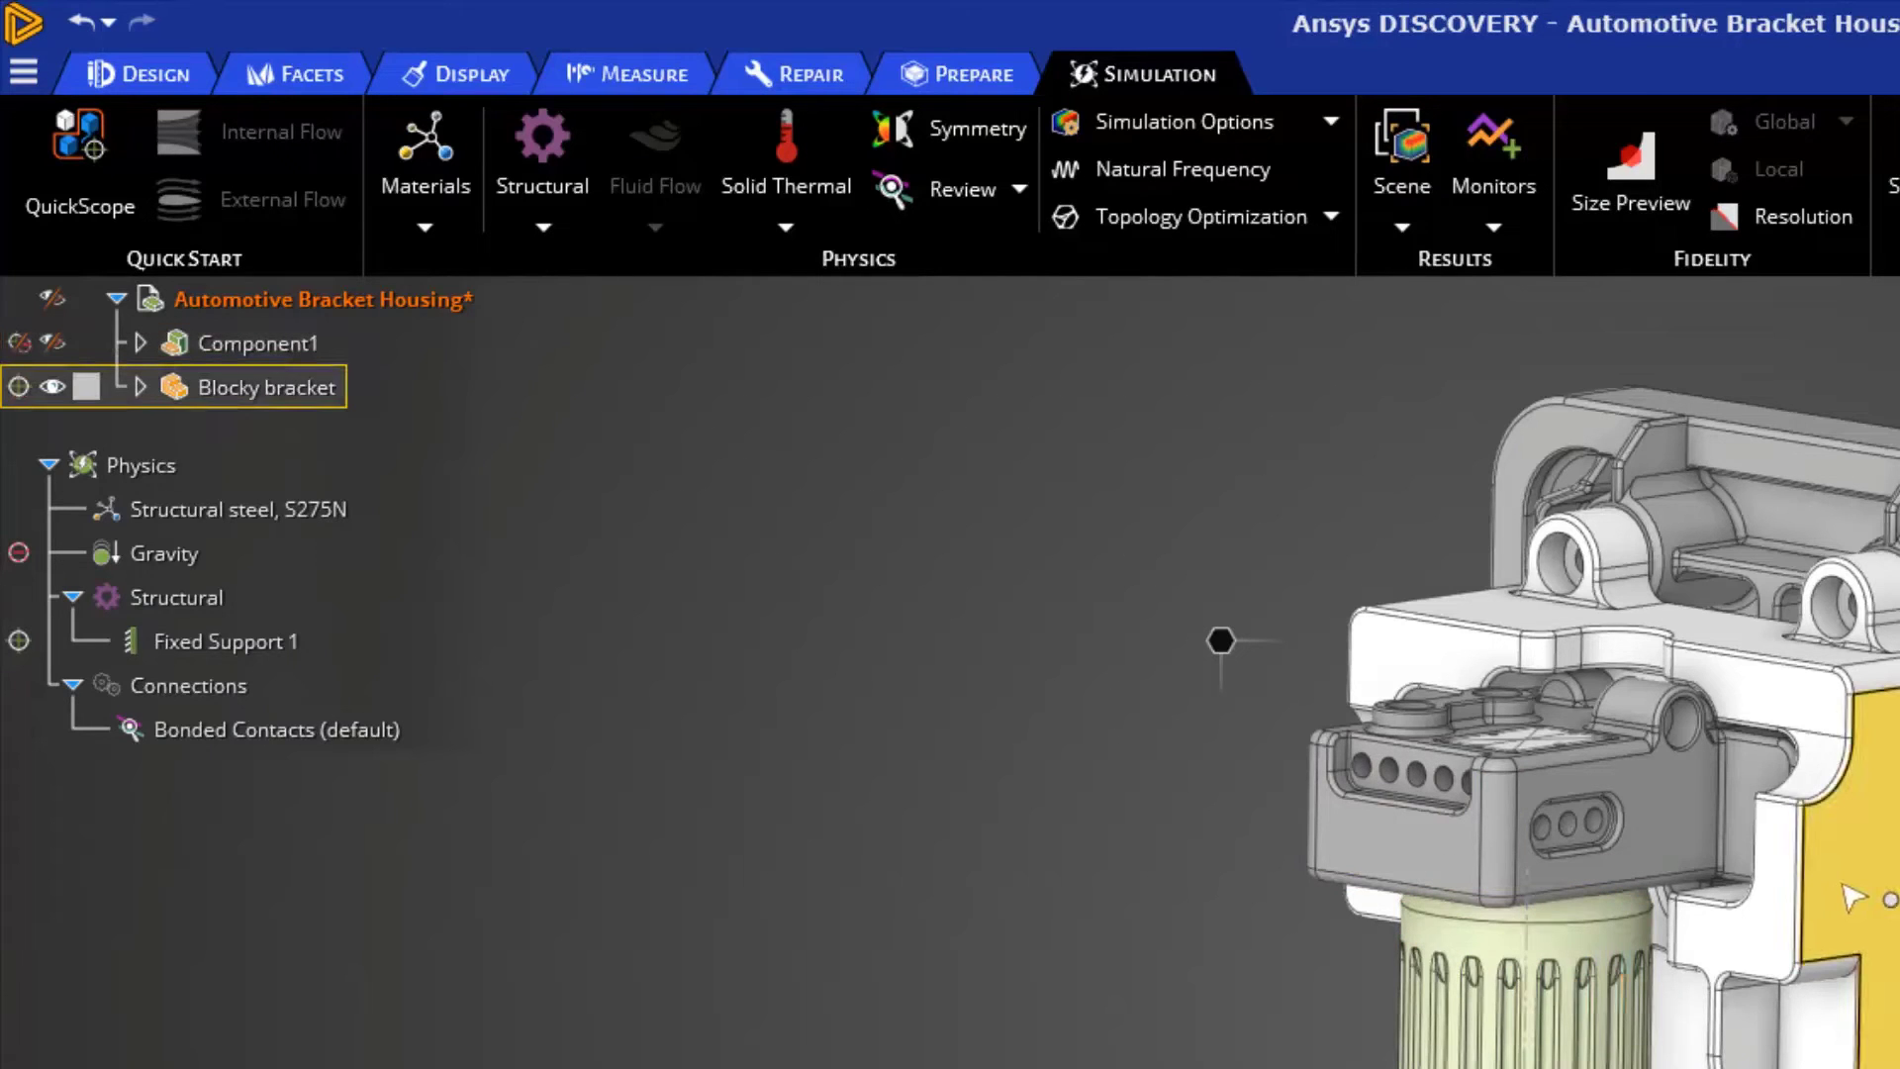
left_click(20, 554)
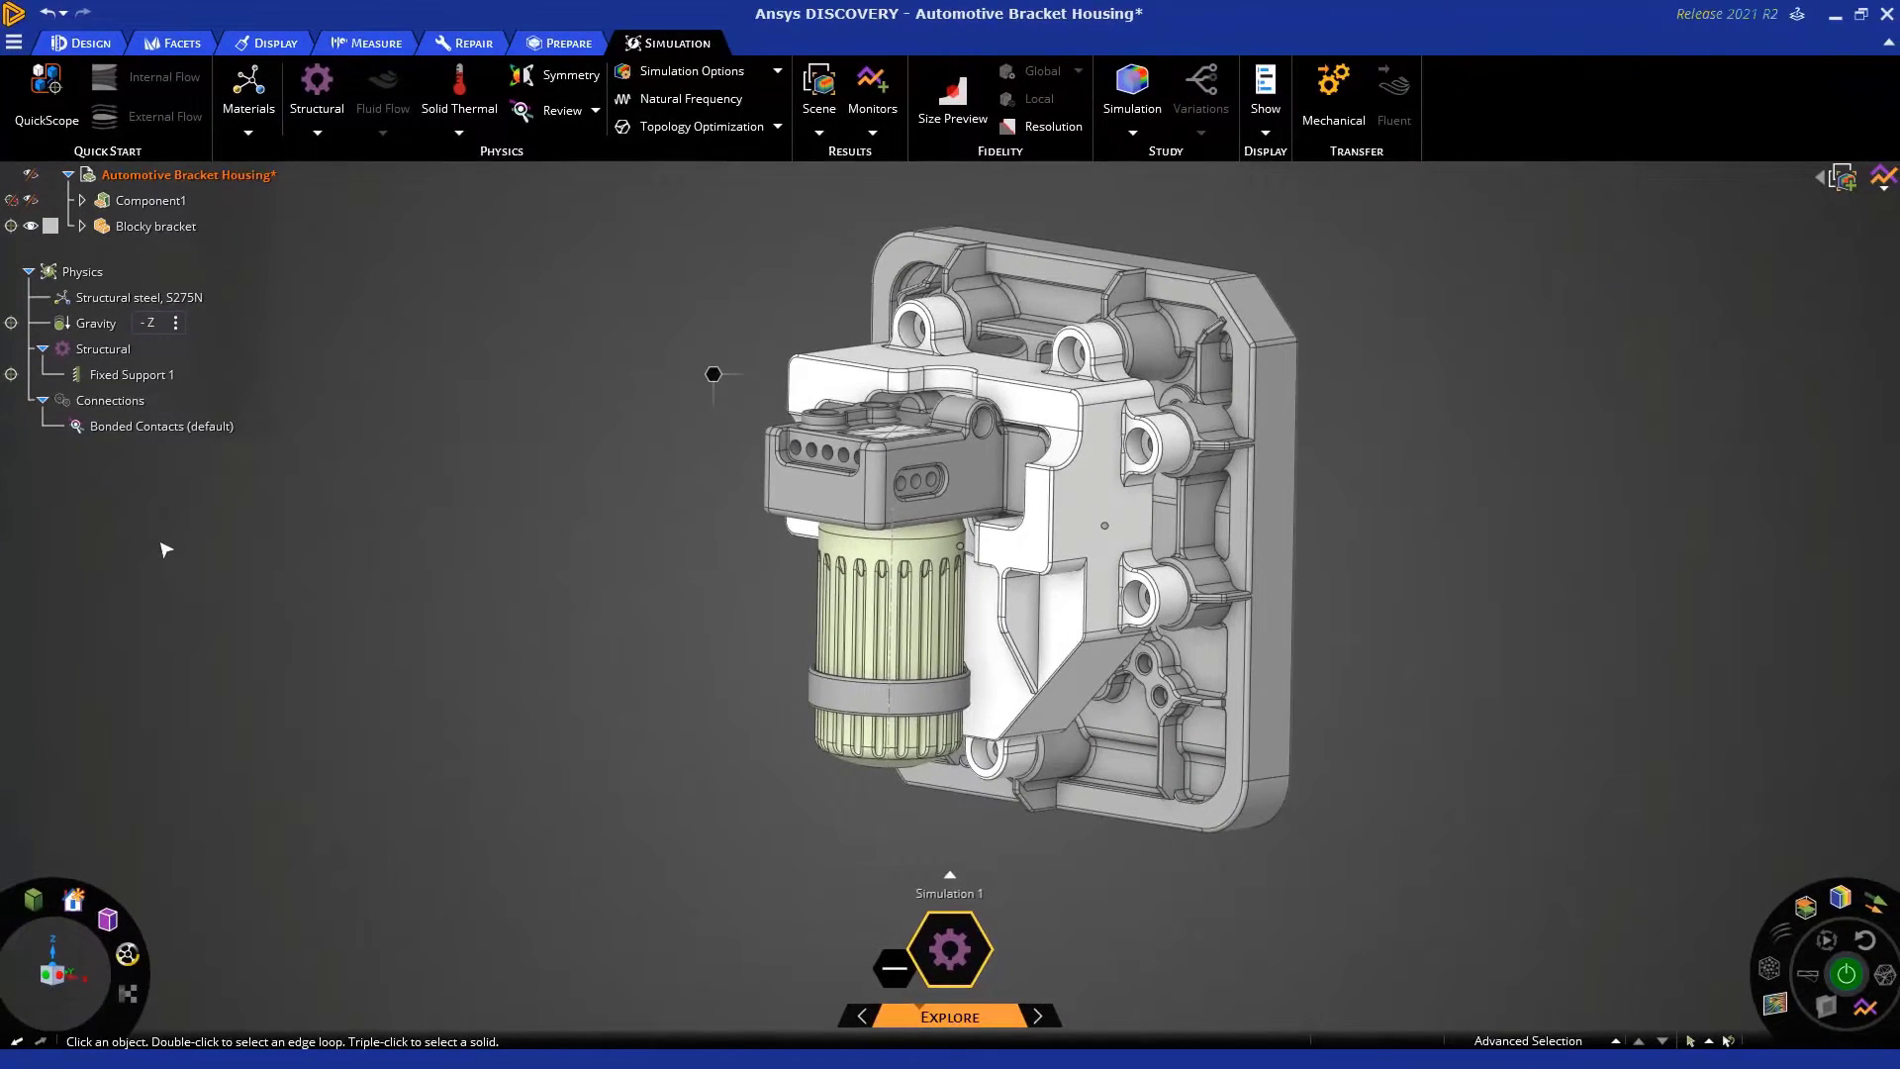
left_click(103, 331)
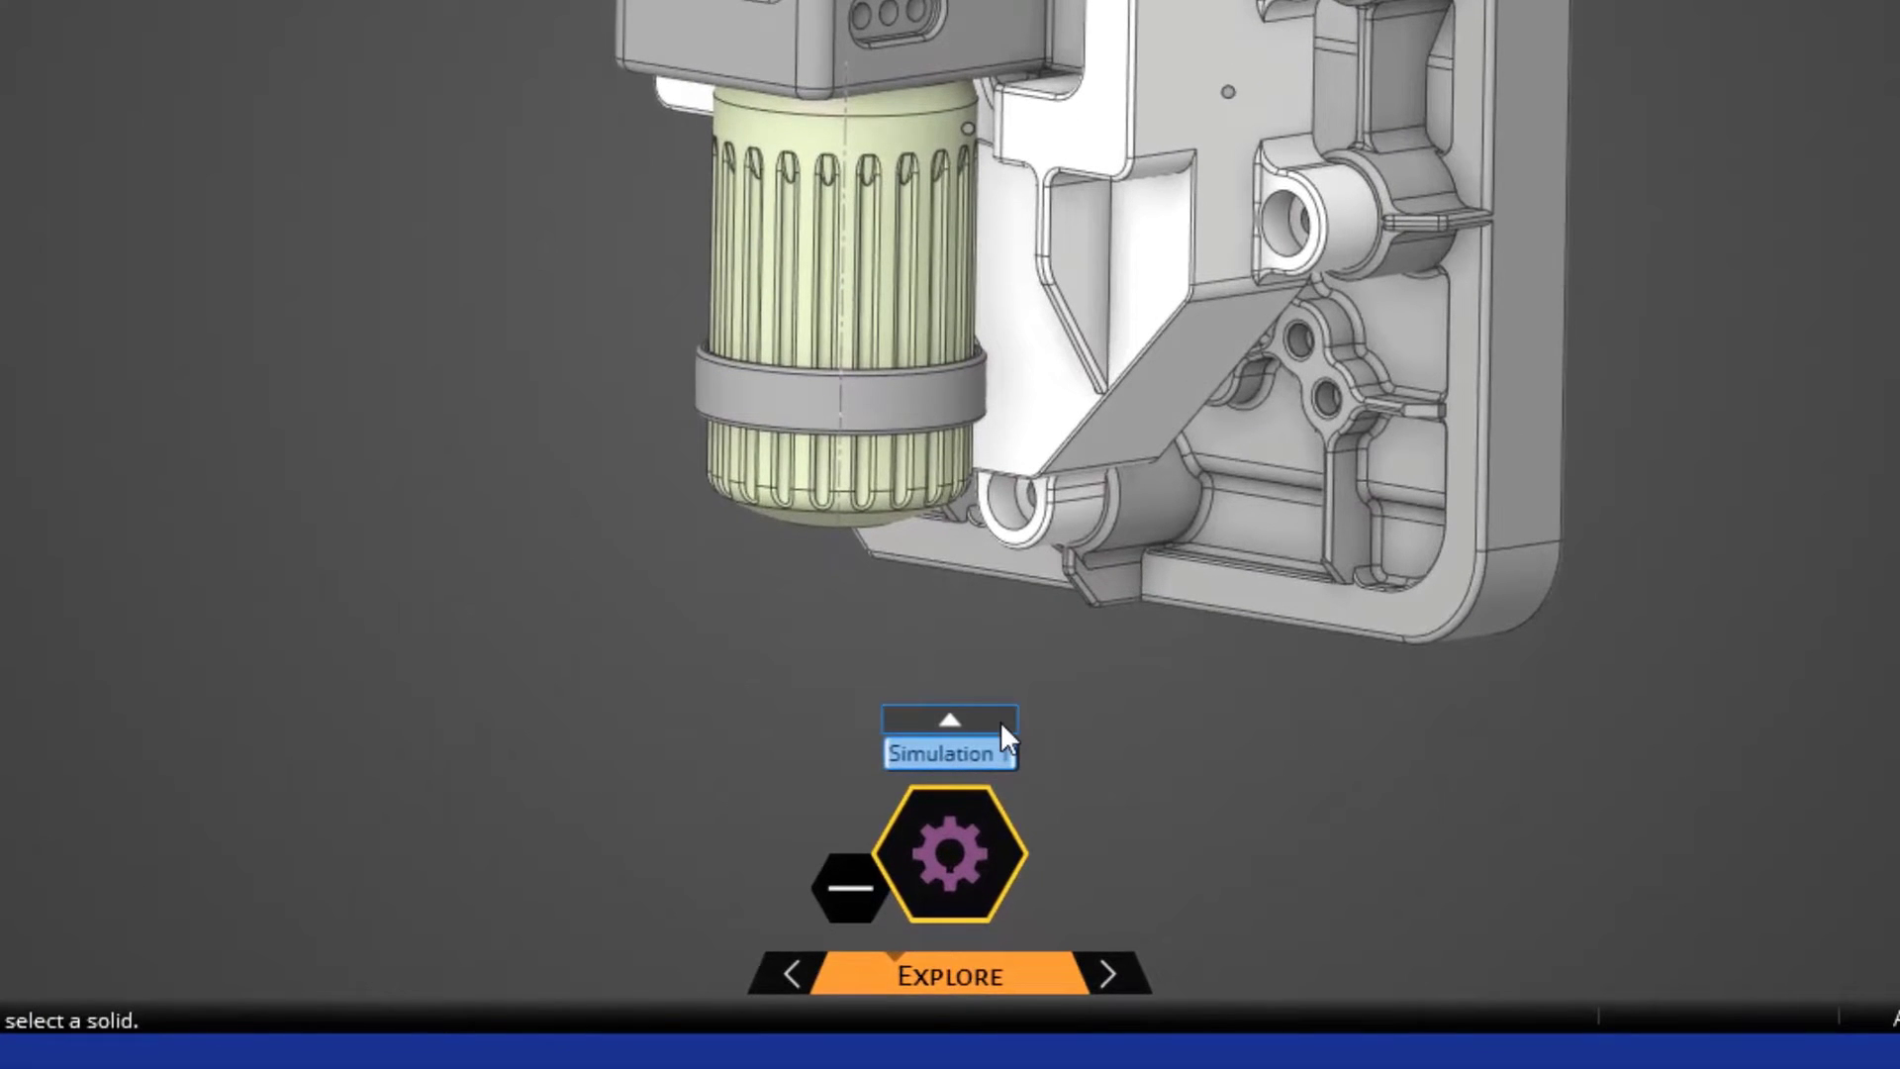
Rename the simulation as Z Gravity
type("Z Gravity")
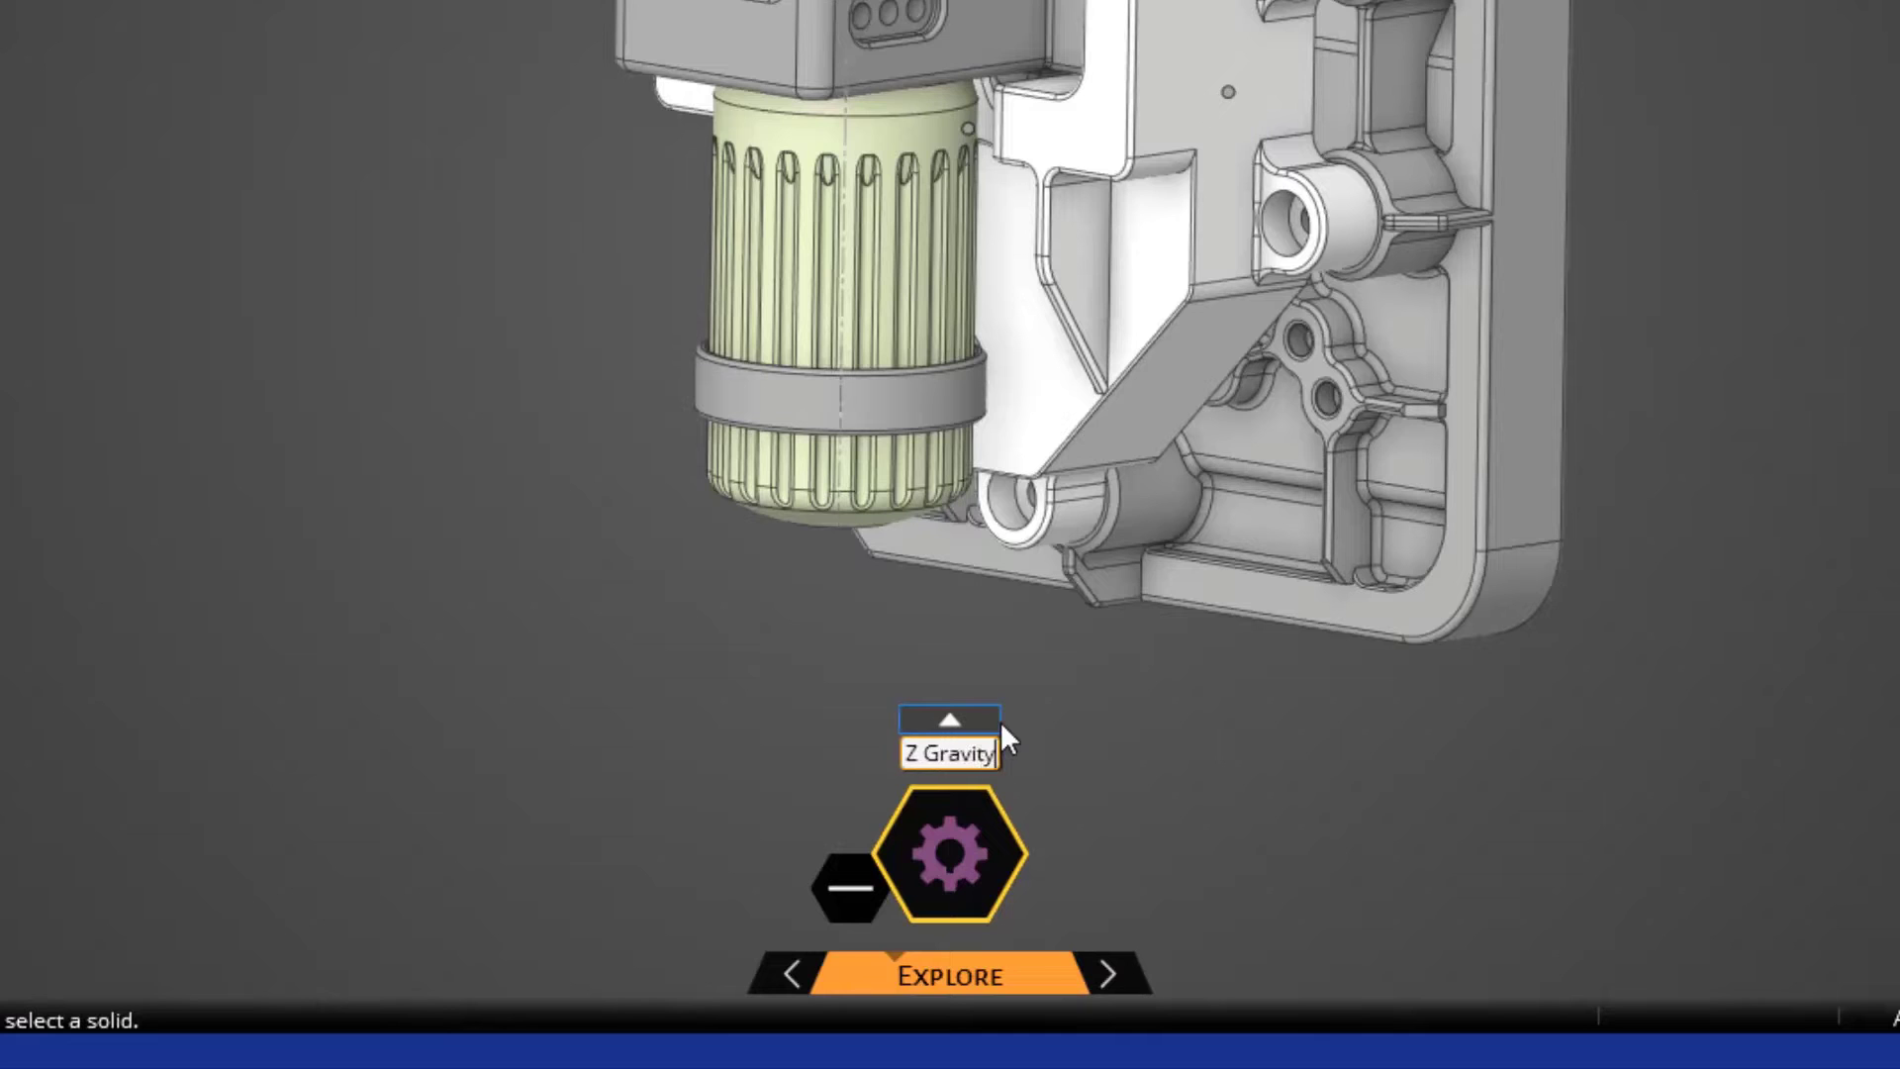
key("Return")
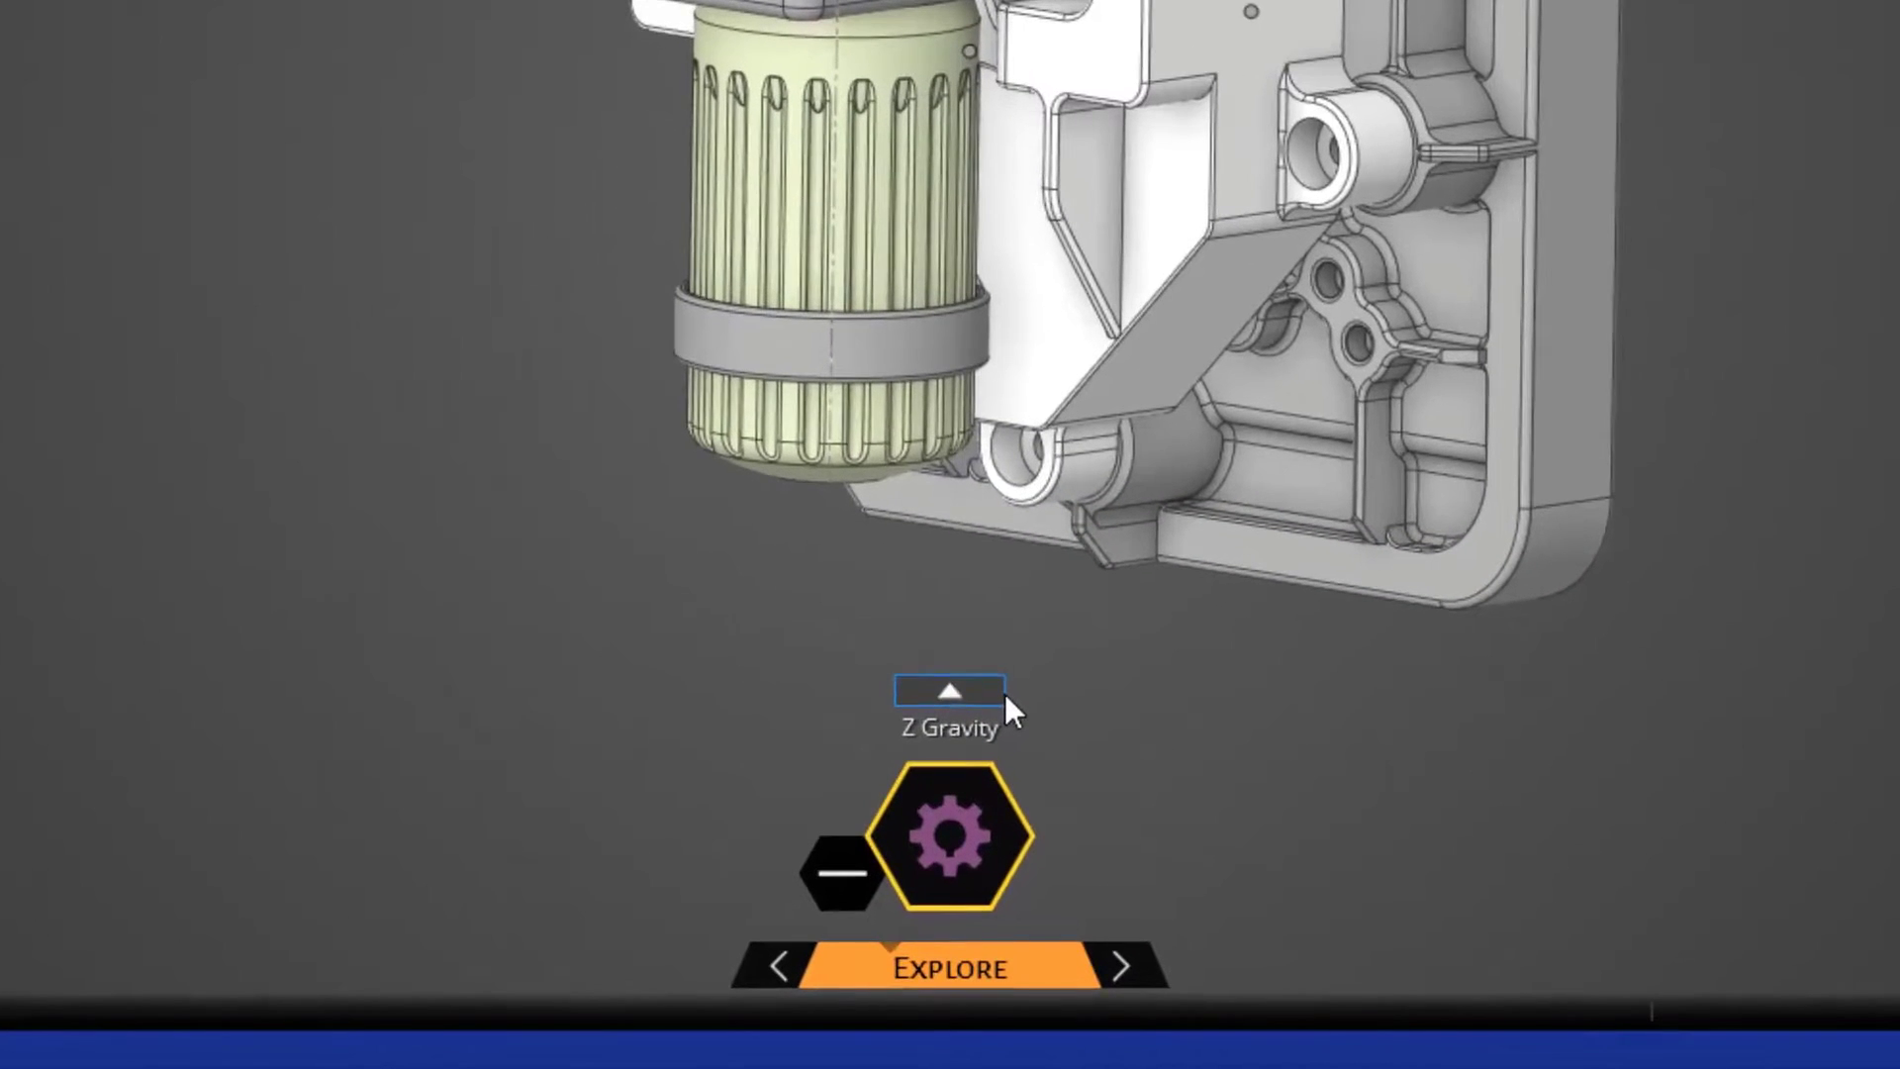
Duplicate the Z Gravity simulation and rename the copy as -X Gravity
left_click(975, 877)
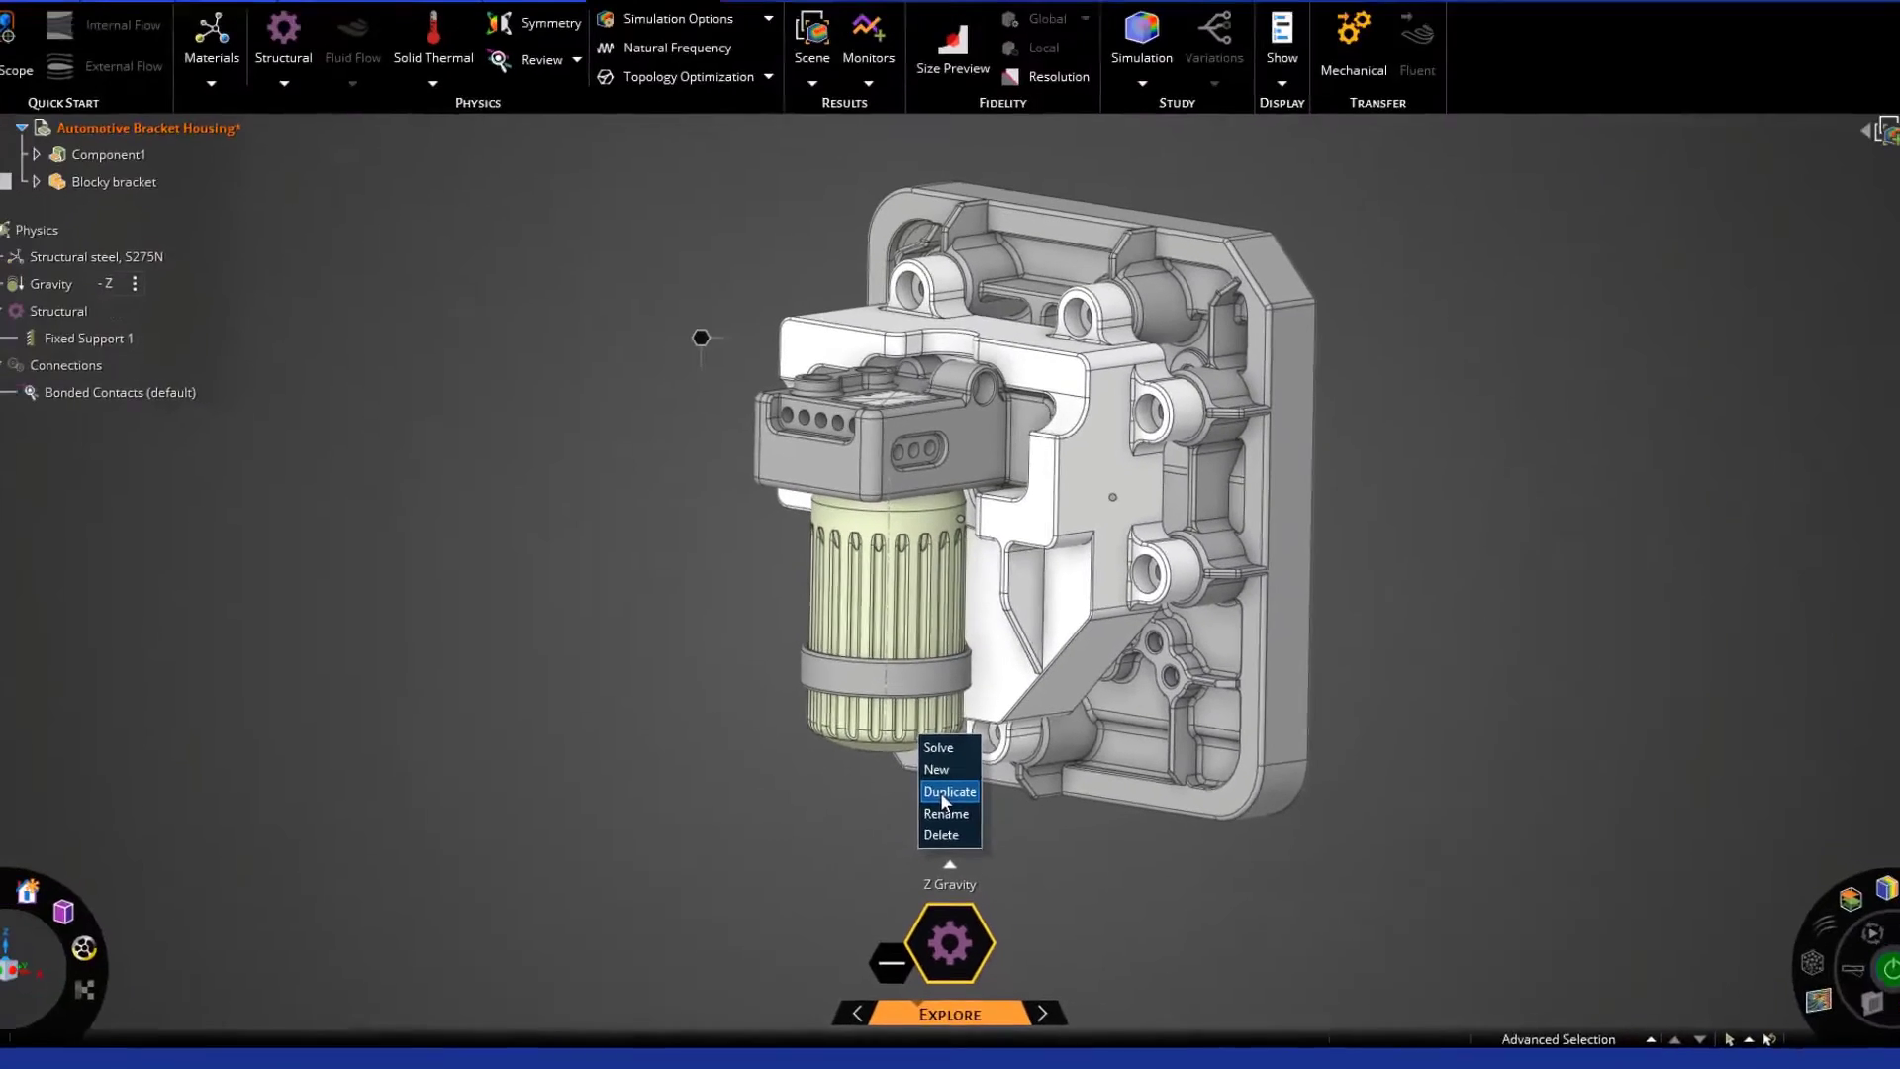
left_click(934, 558)
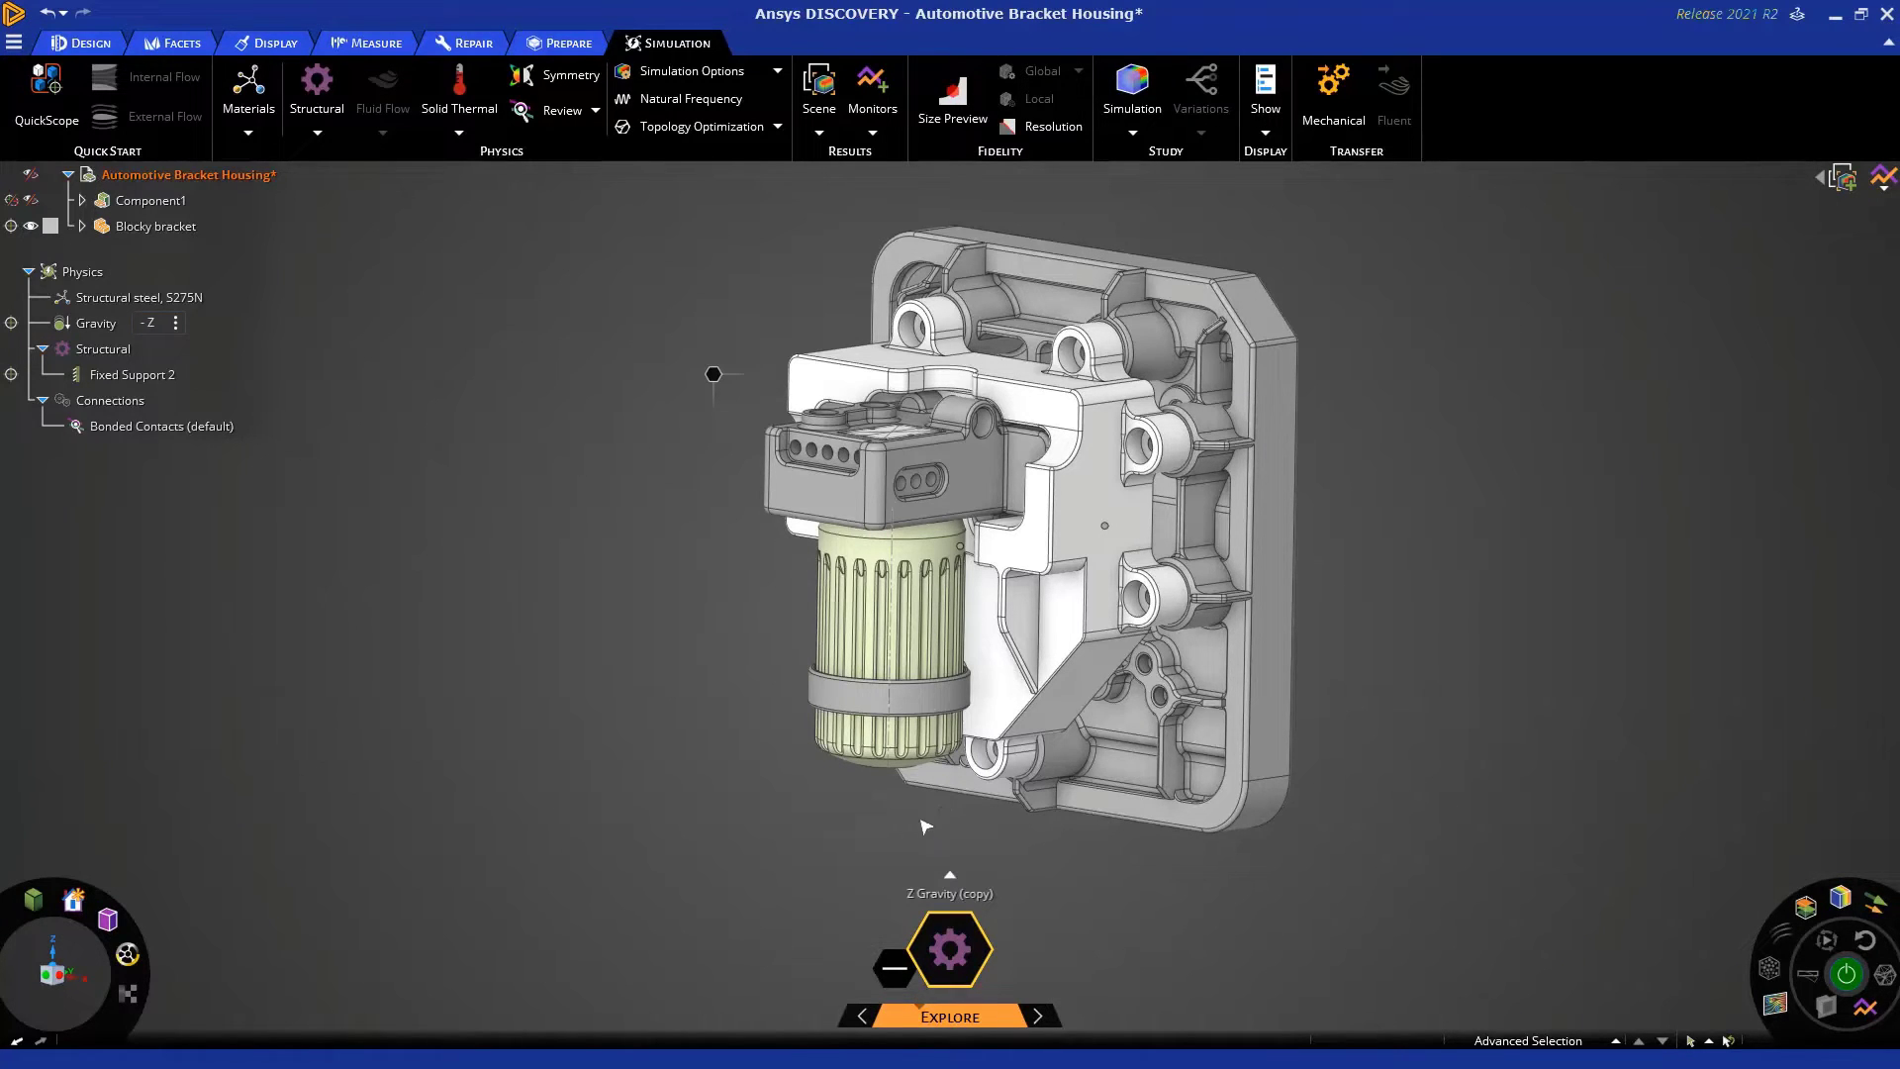
double_click(925, 903)
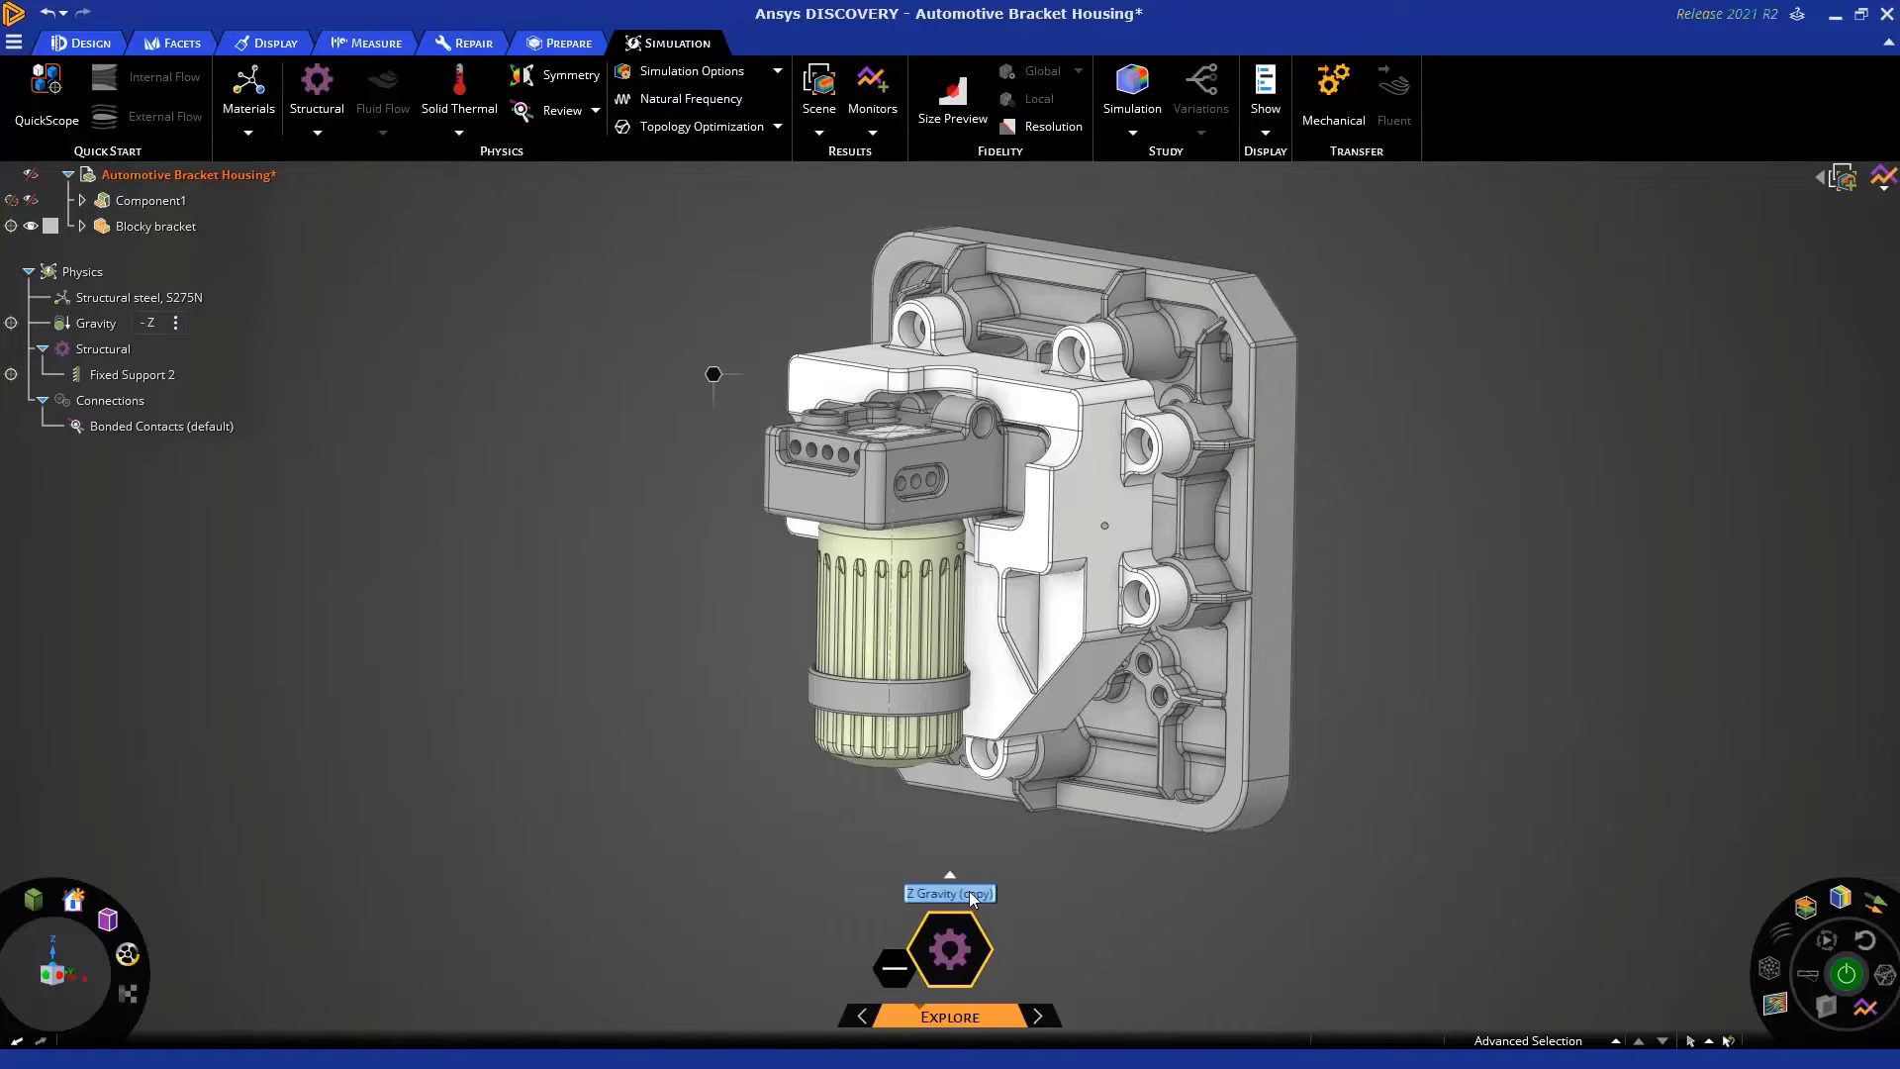
key("BackSpace")
type("-X Grav")
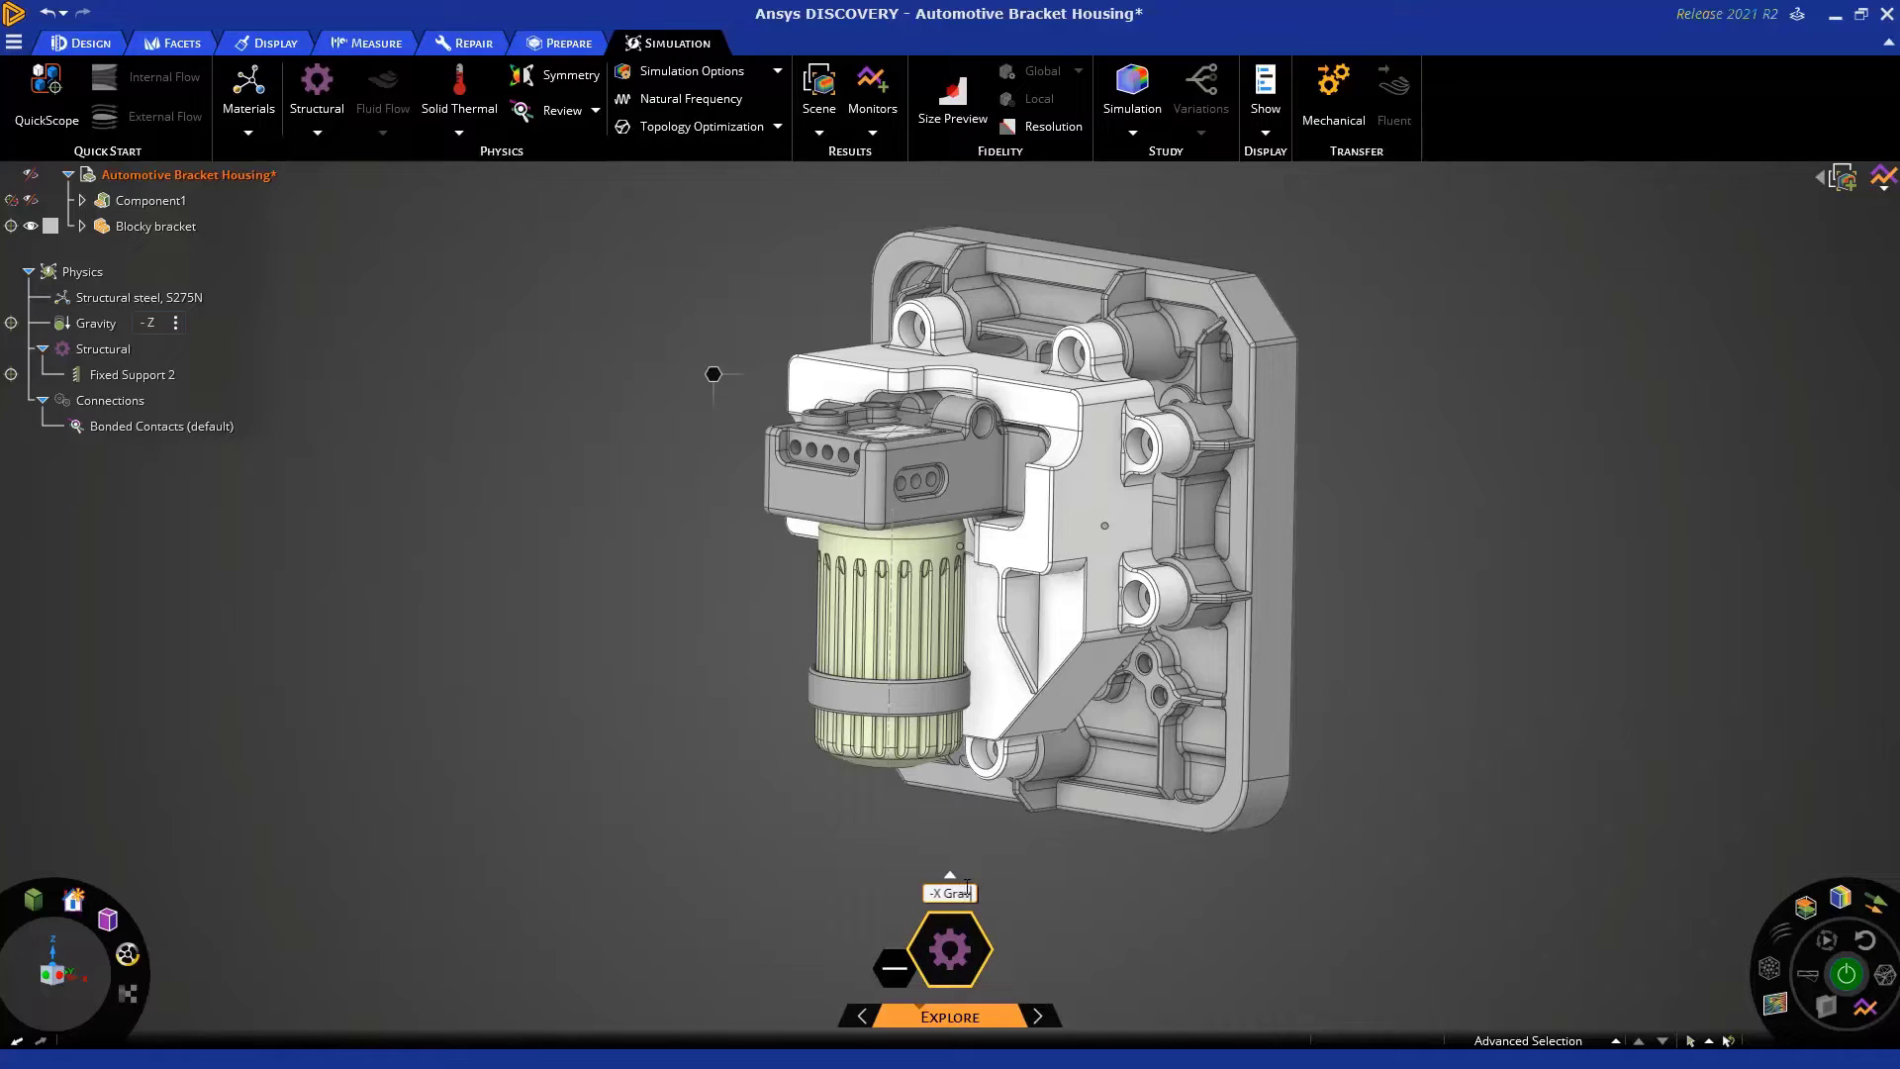
type("ity")
key("Return")
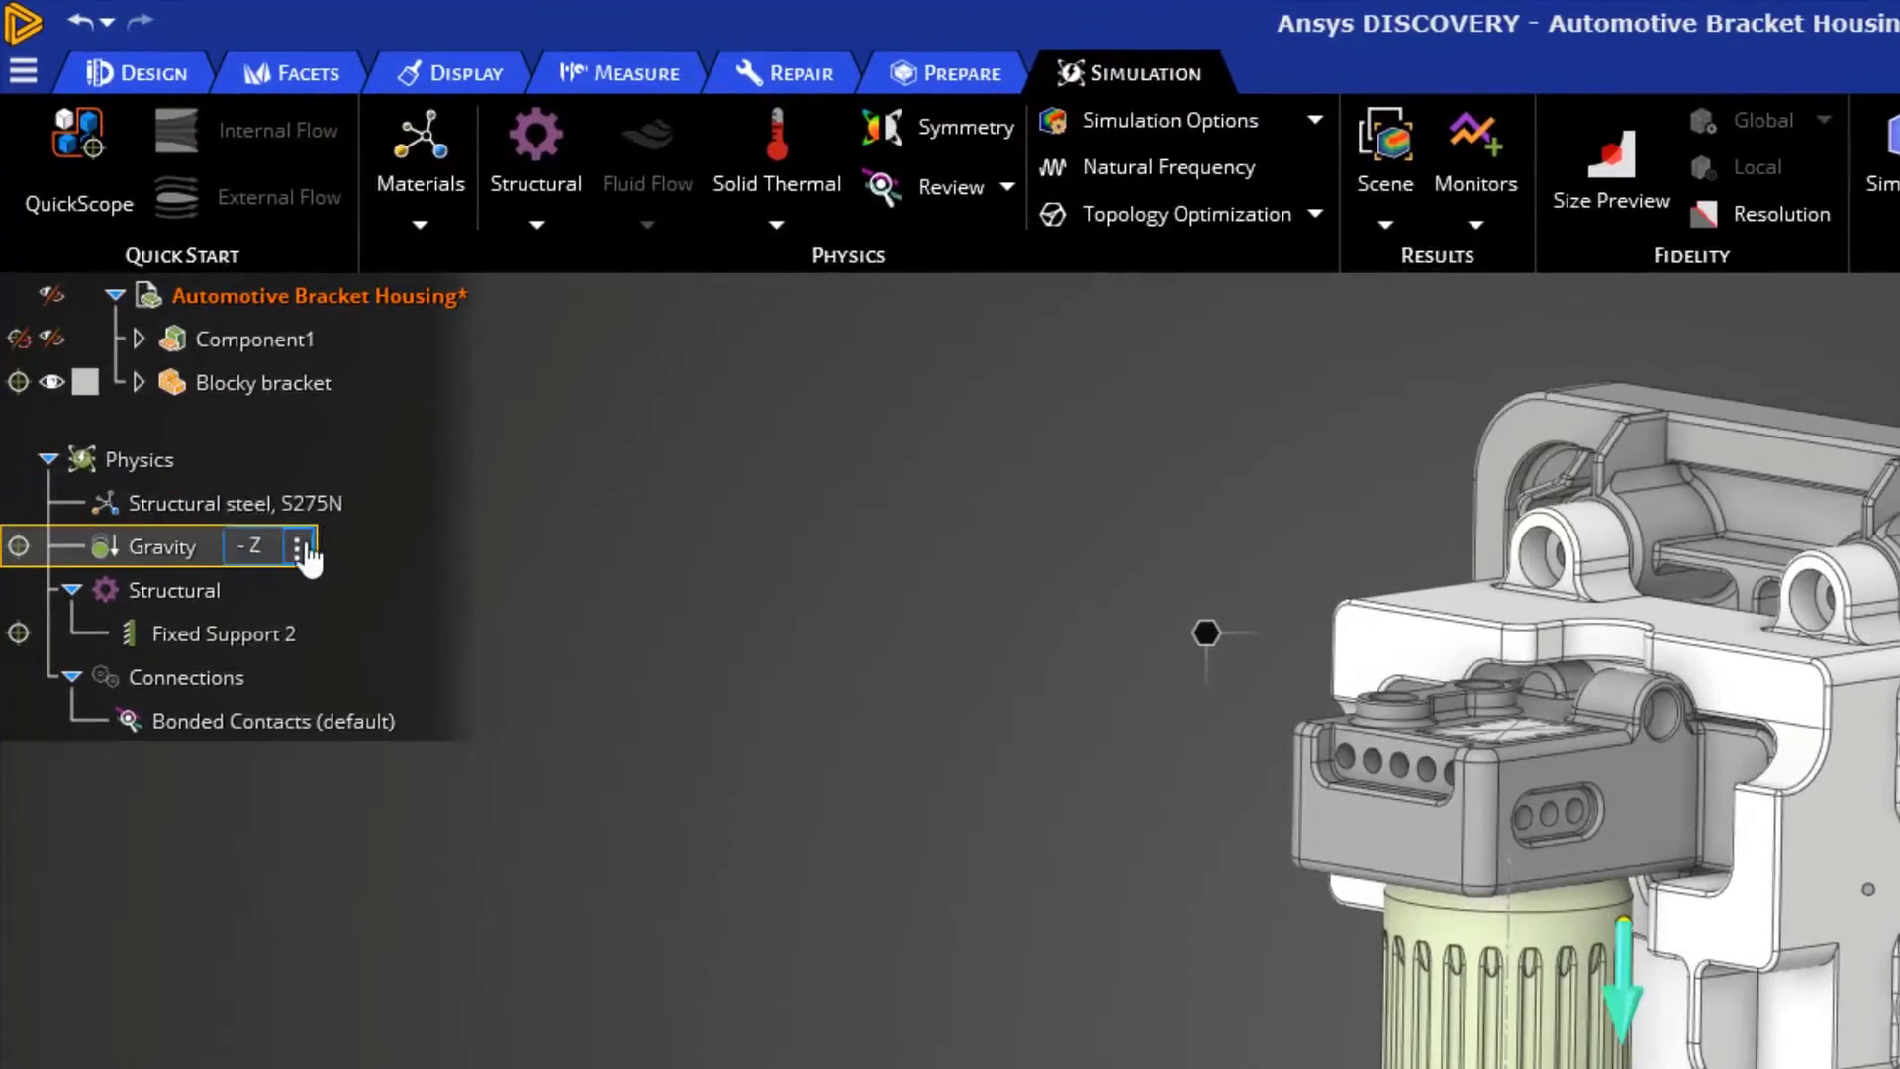
Set the gravity direction in the -X Gravity simulation to -X and check its acceleration components
left_click(307, 547)
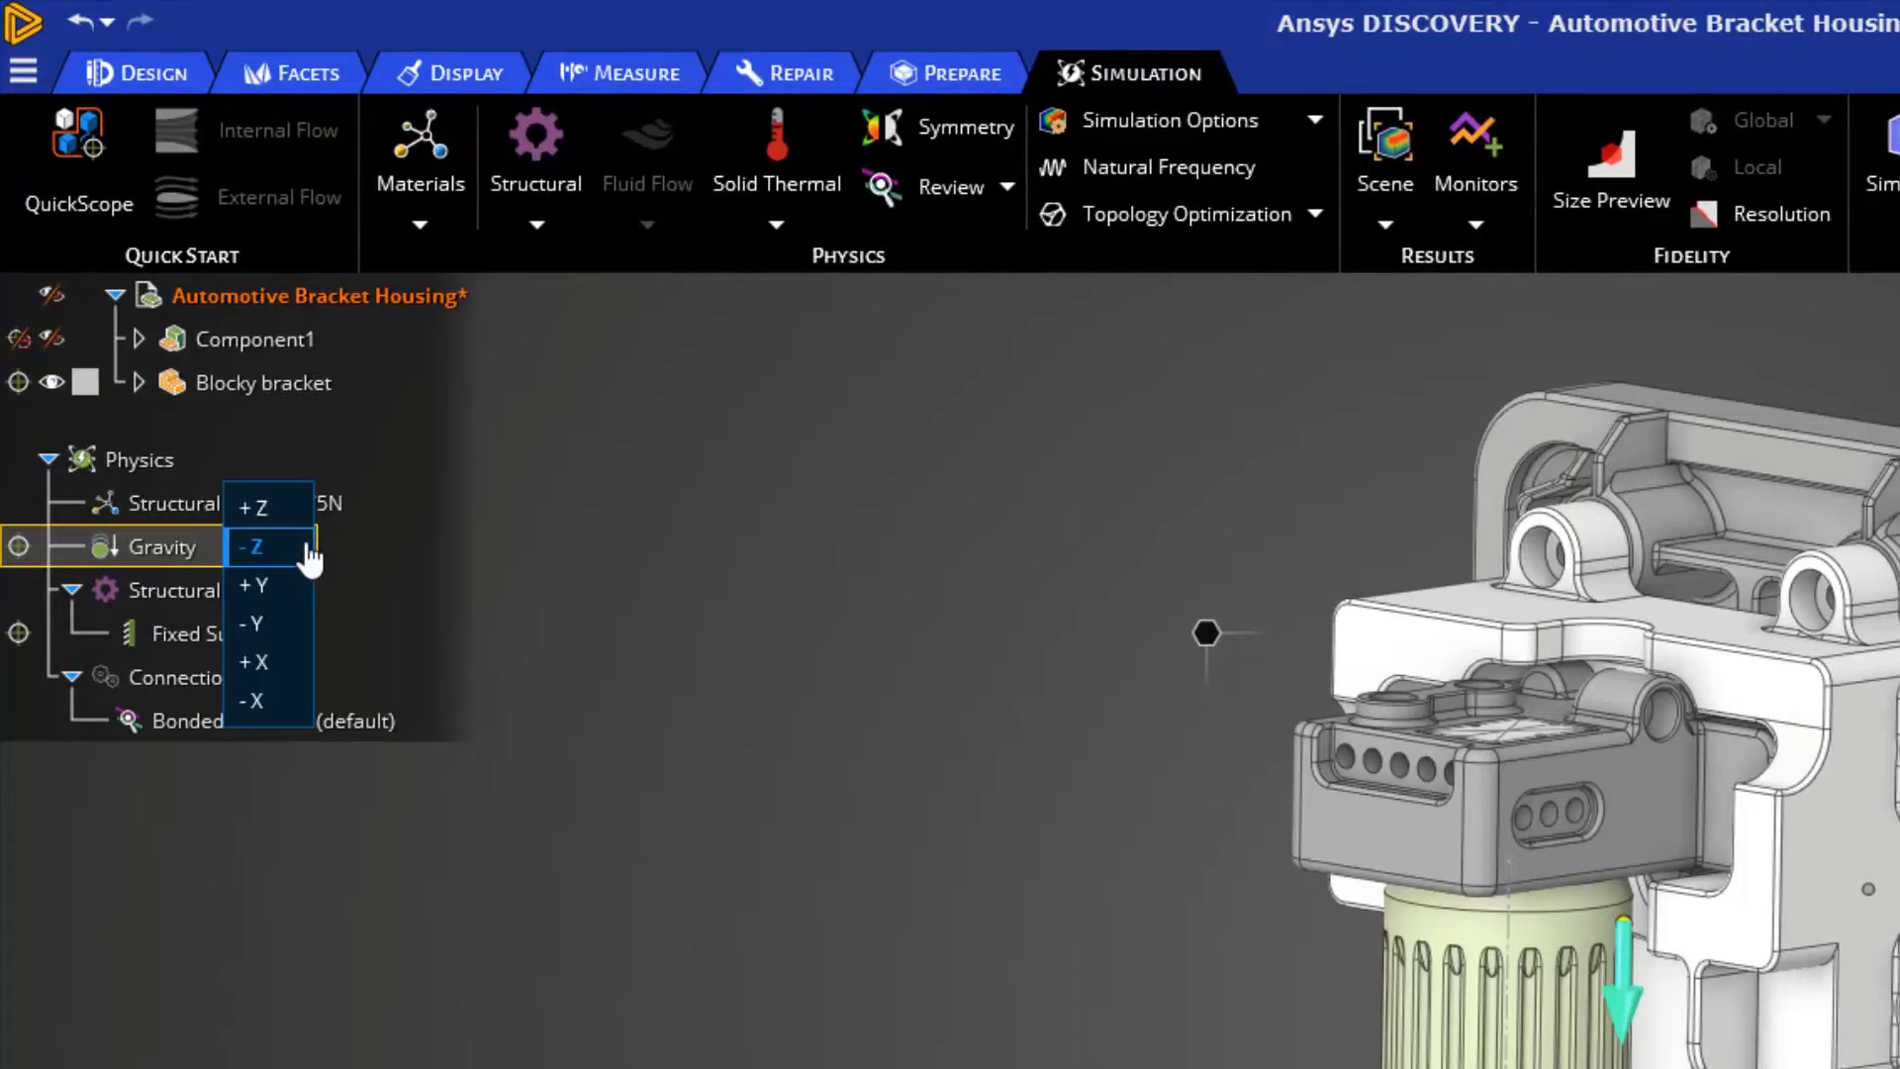
left_click(490, 576)
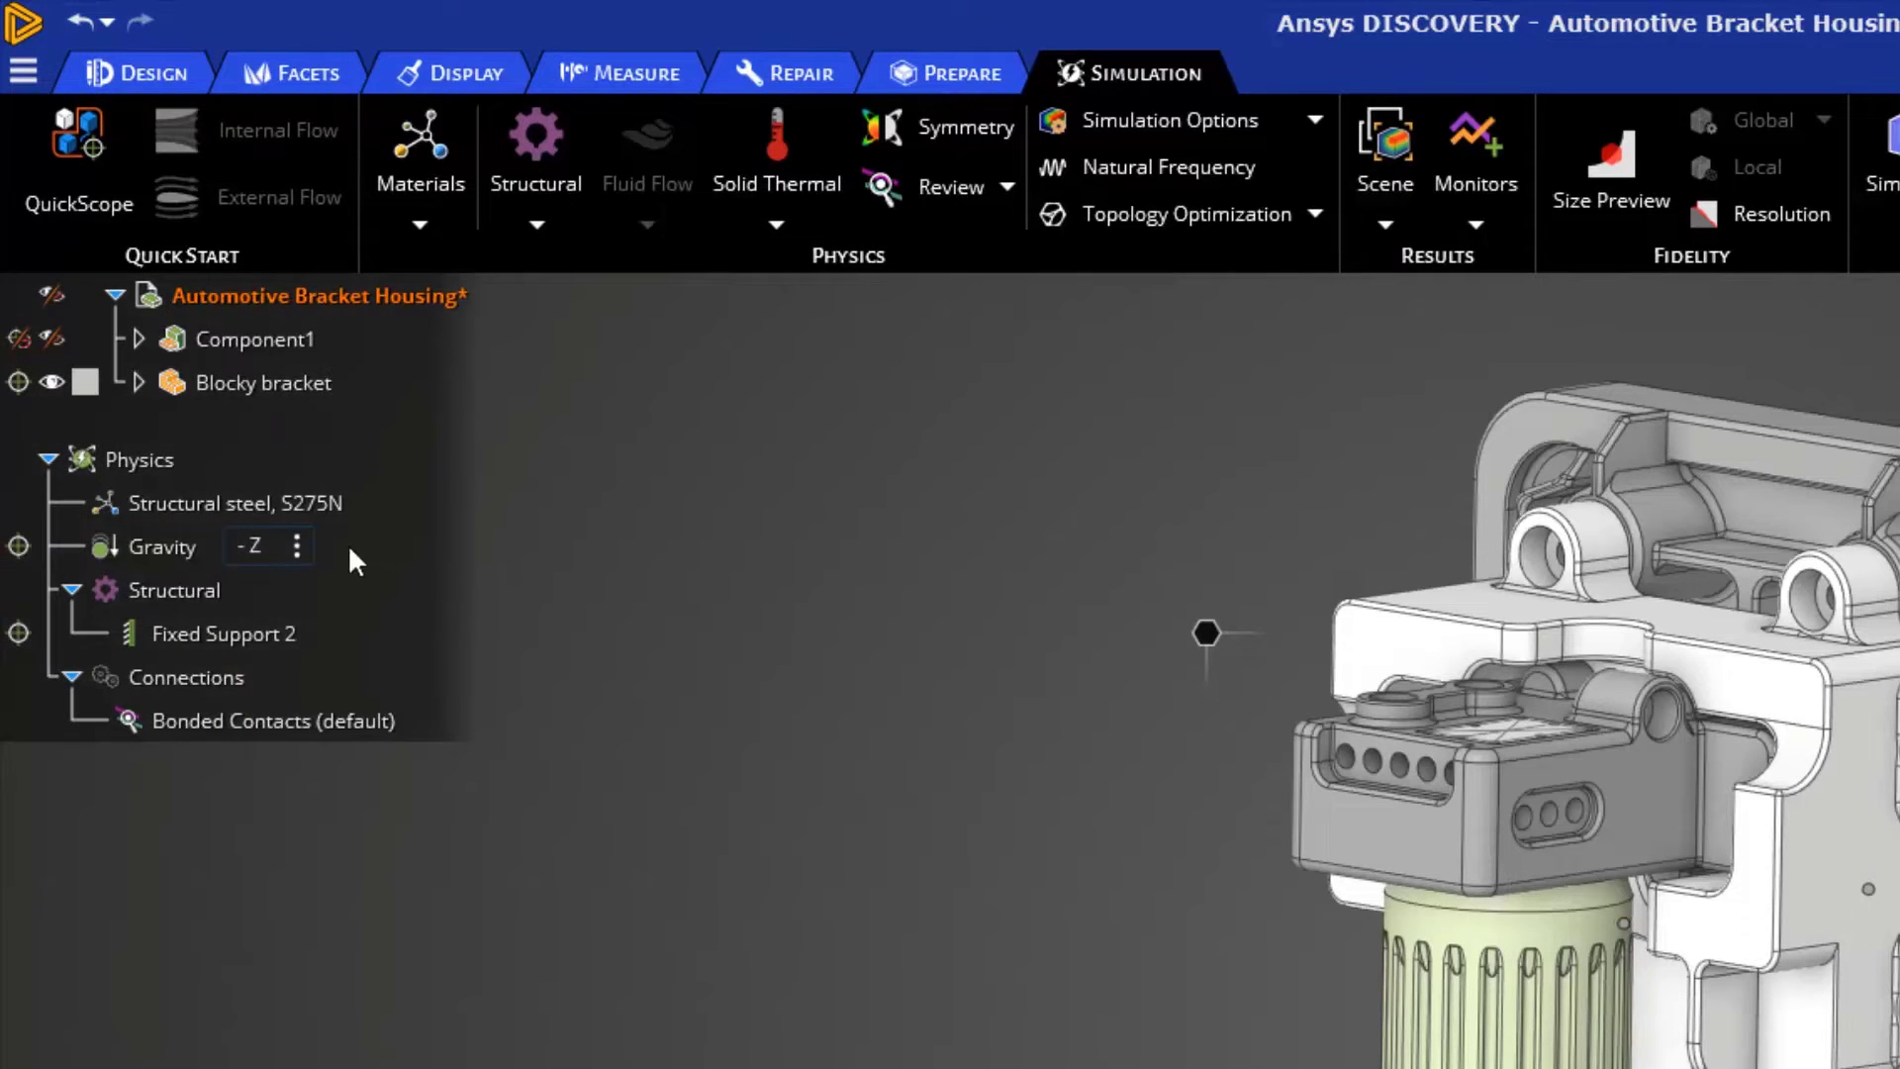
left_click(304, 569)
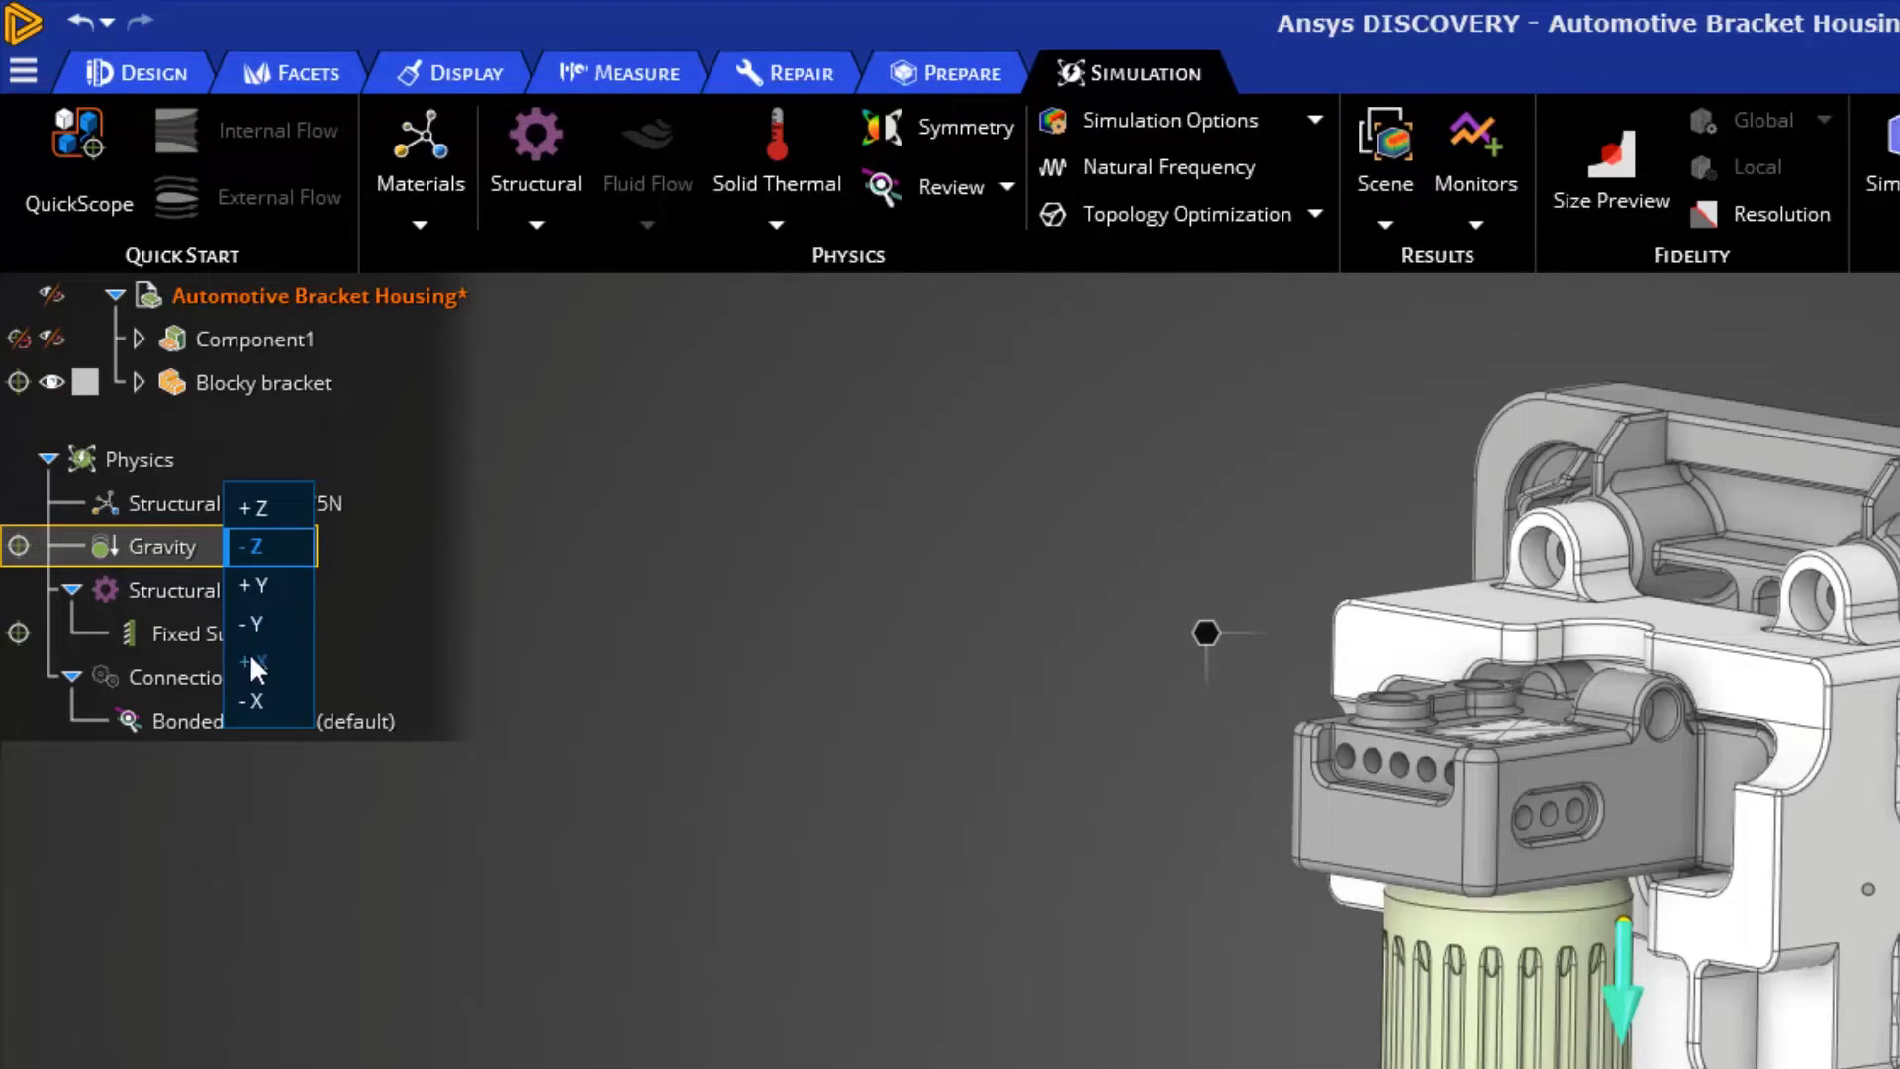
left_click(261, 699)
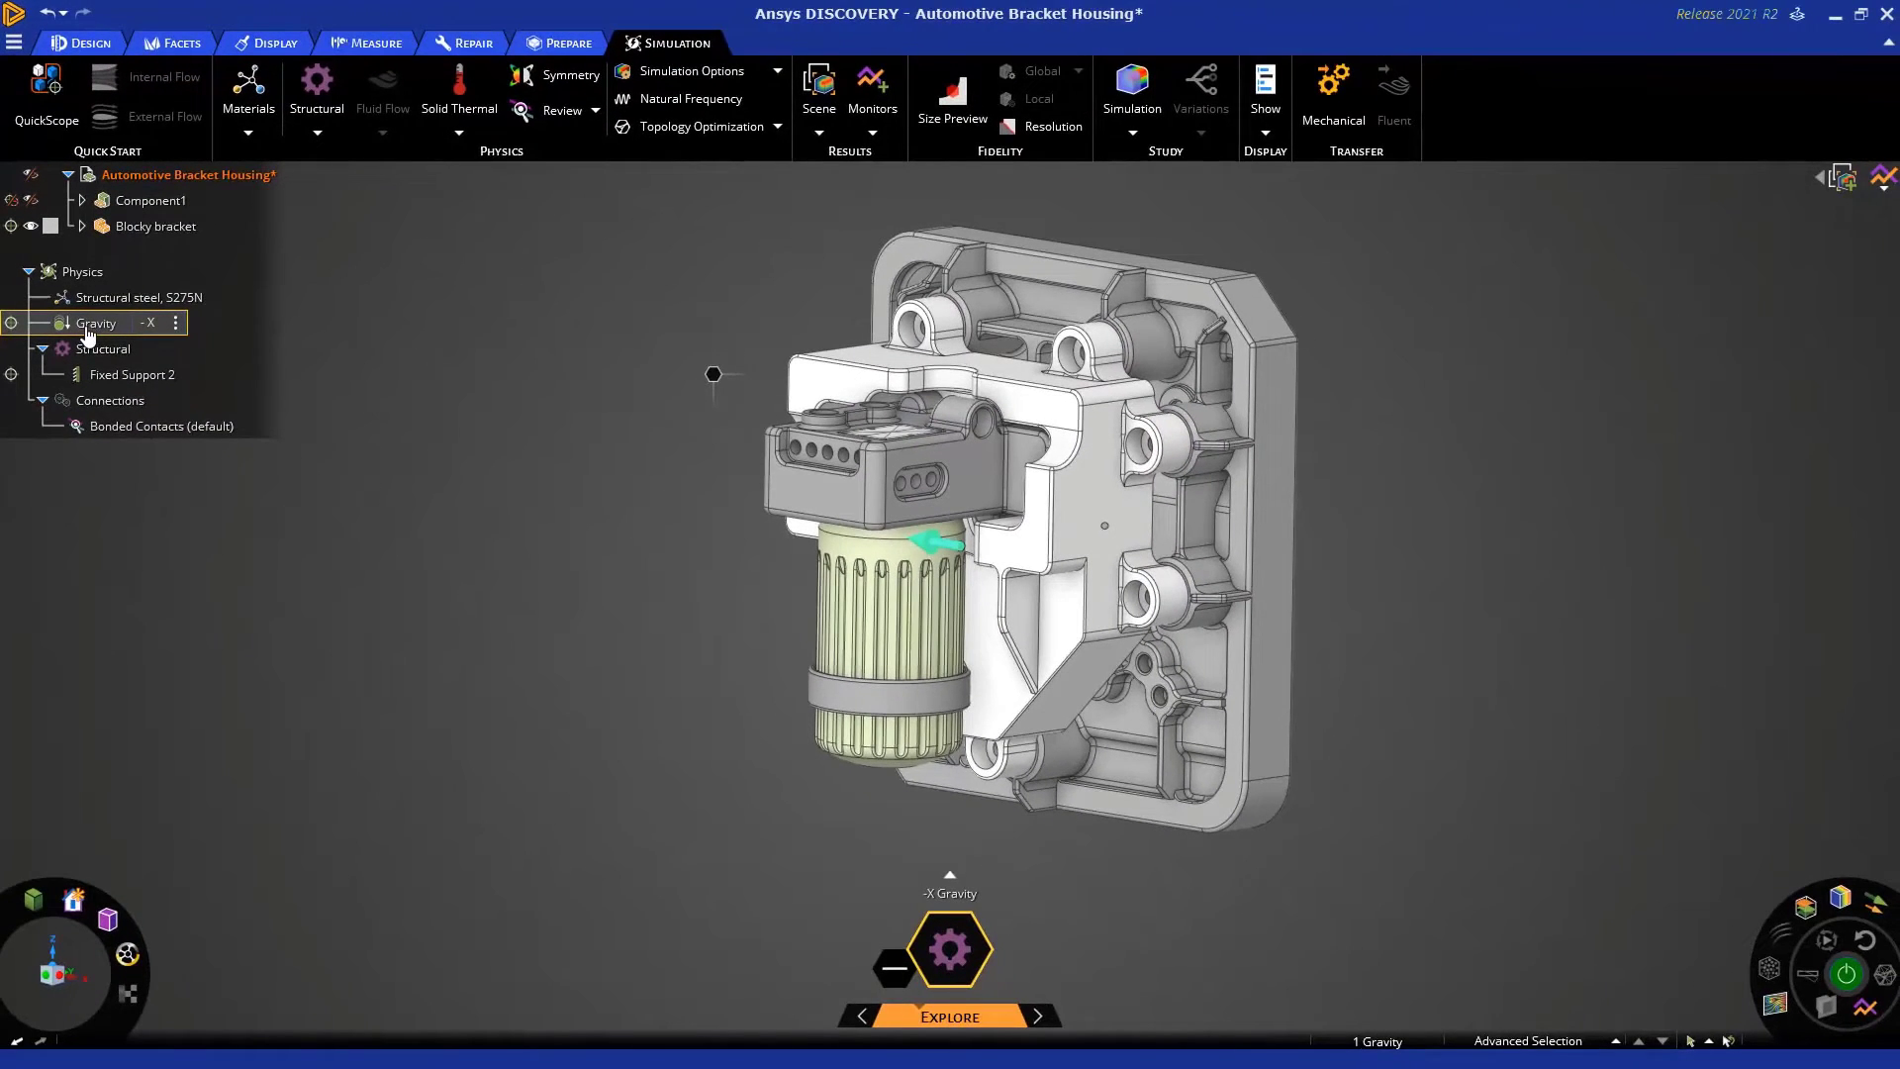
double_click(91, 326)
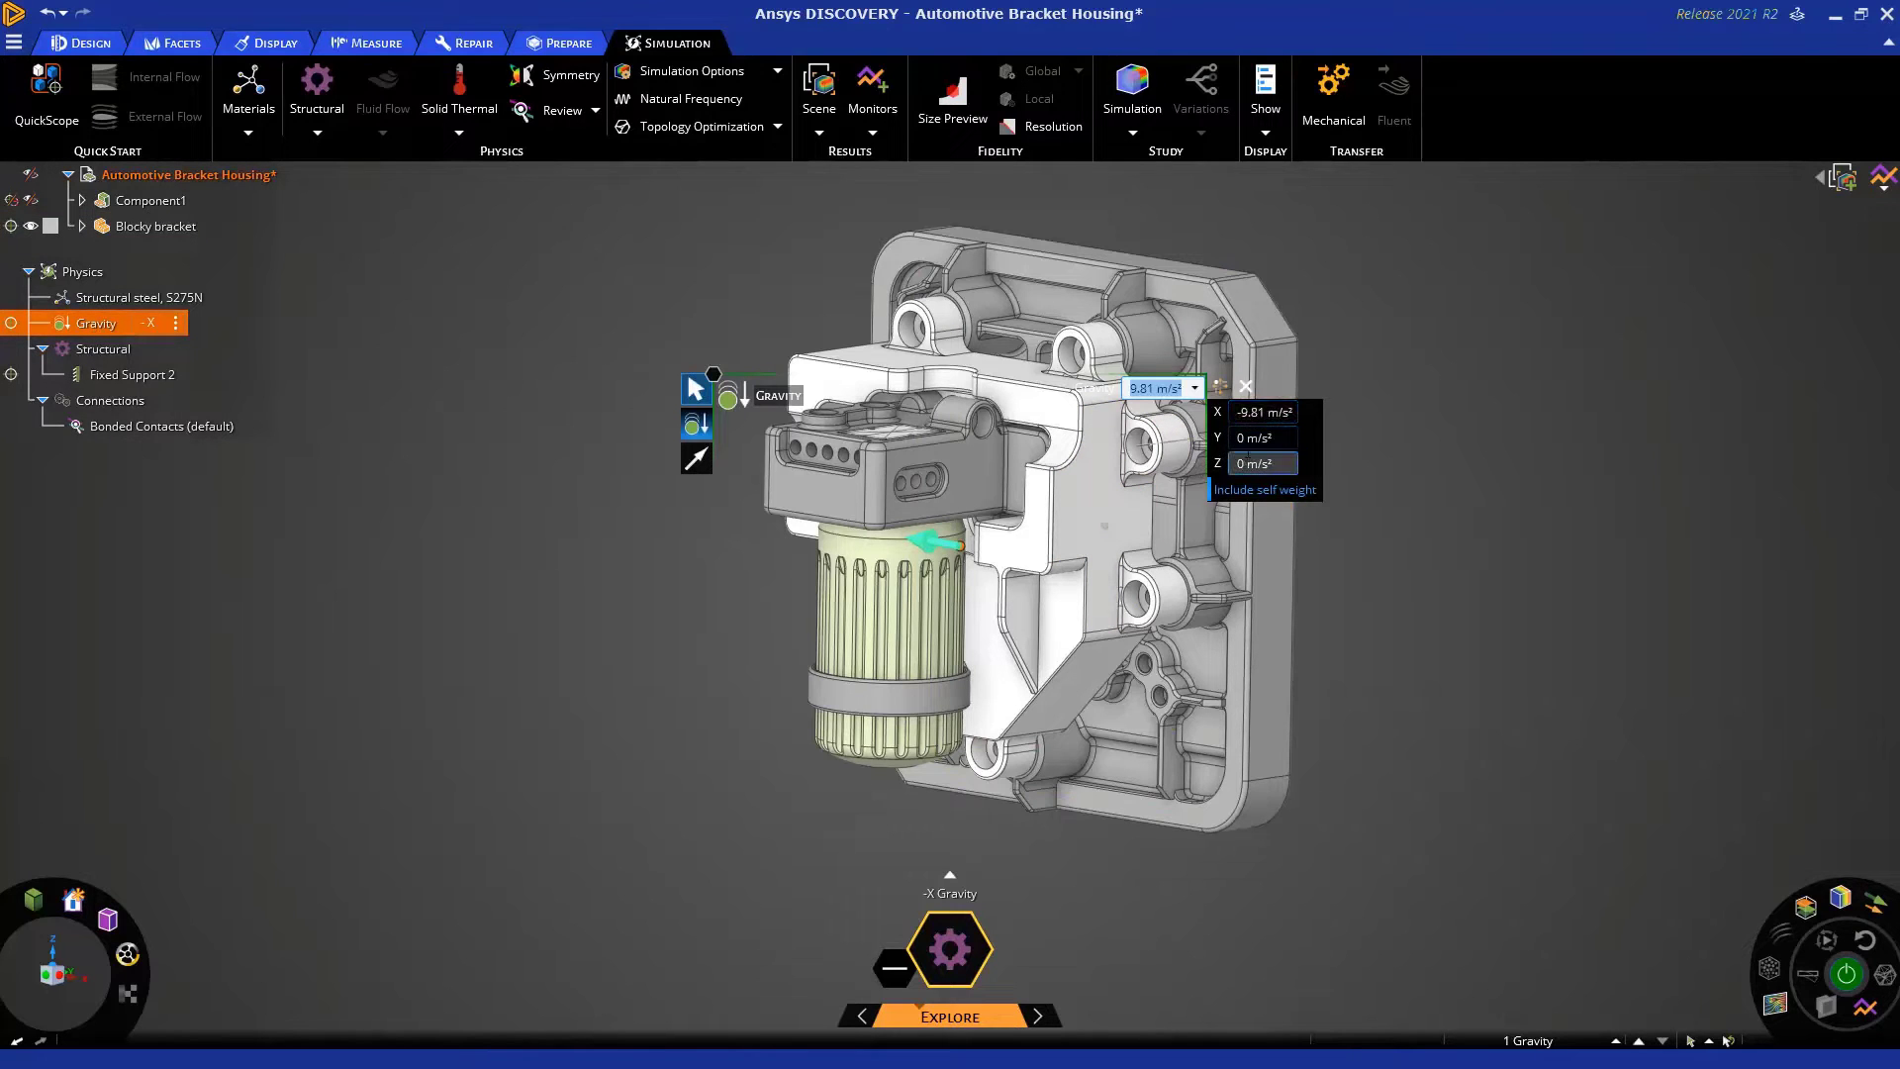
left_click(502, 616)
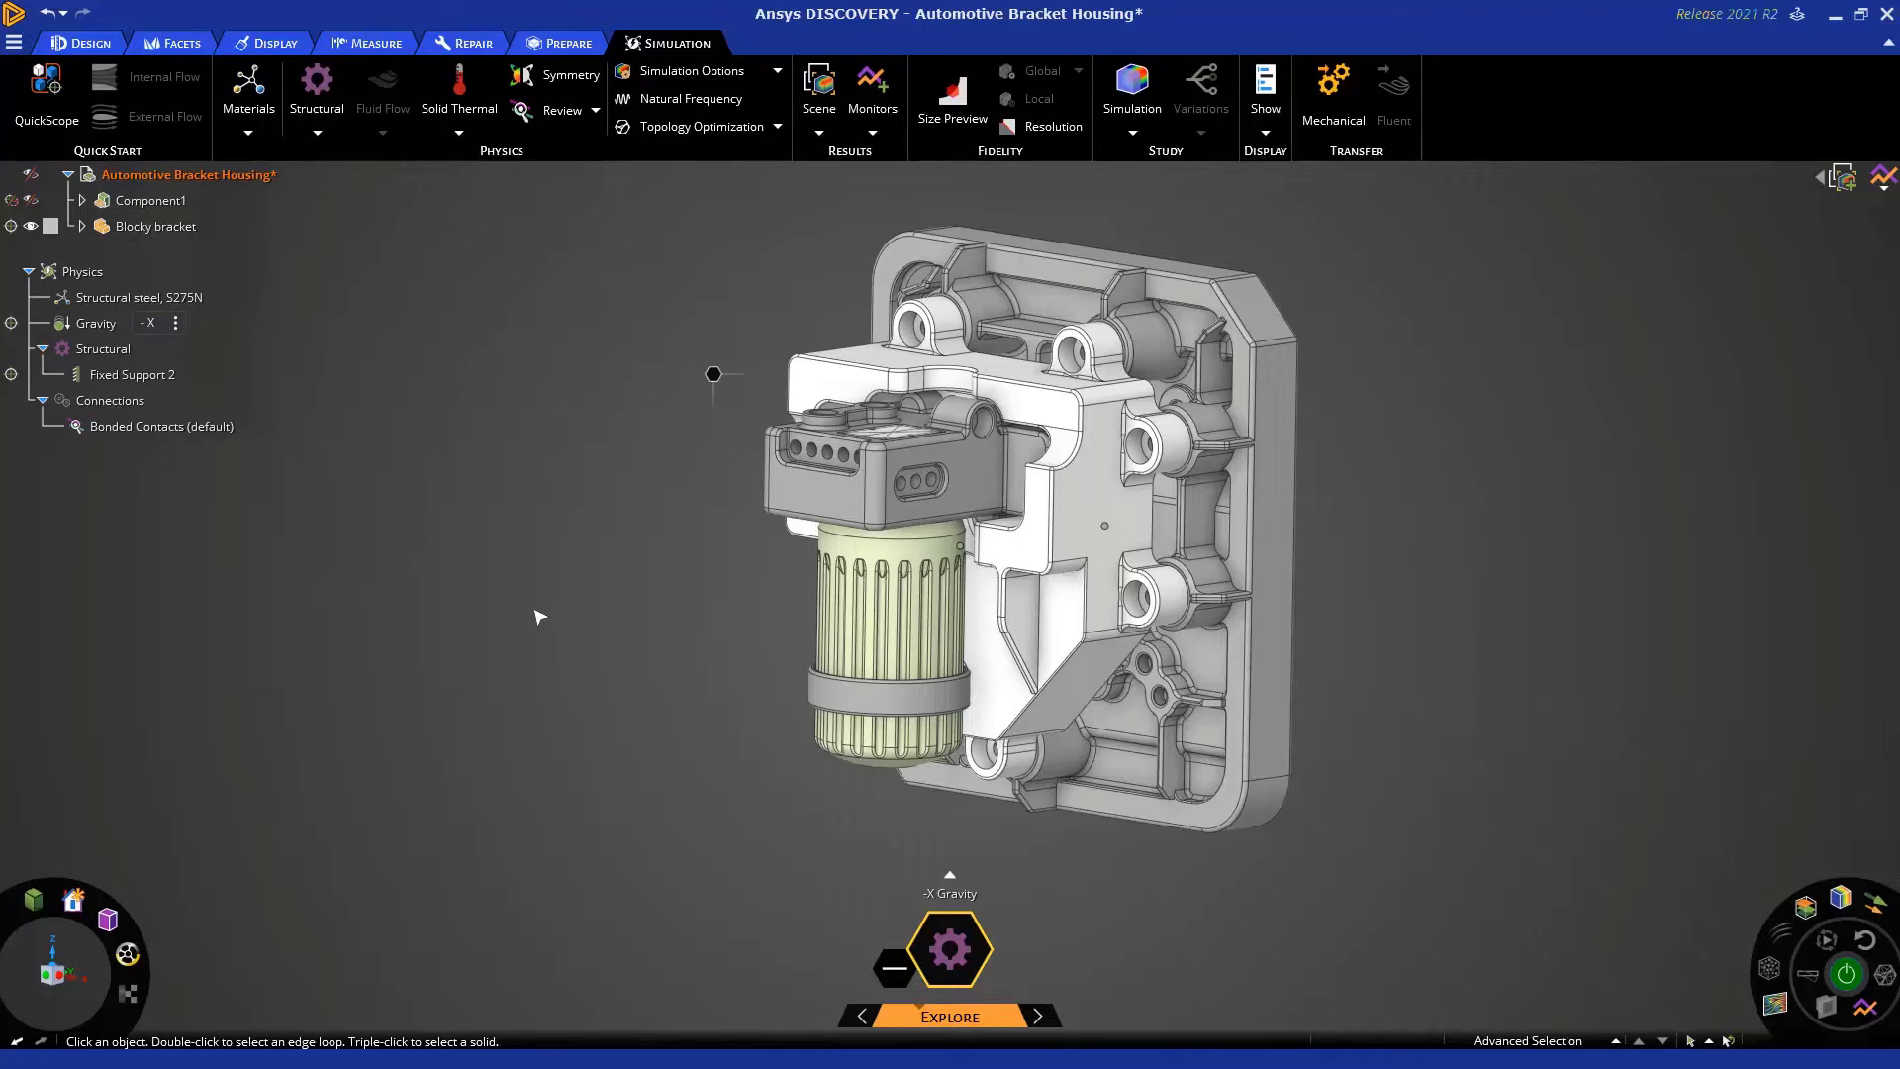
Switch back to the Z Gravity simulation and show the list of available simulations
left_click(950, 875)
mouse_move(878, 804)
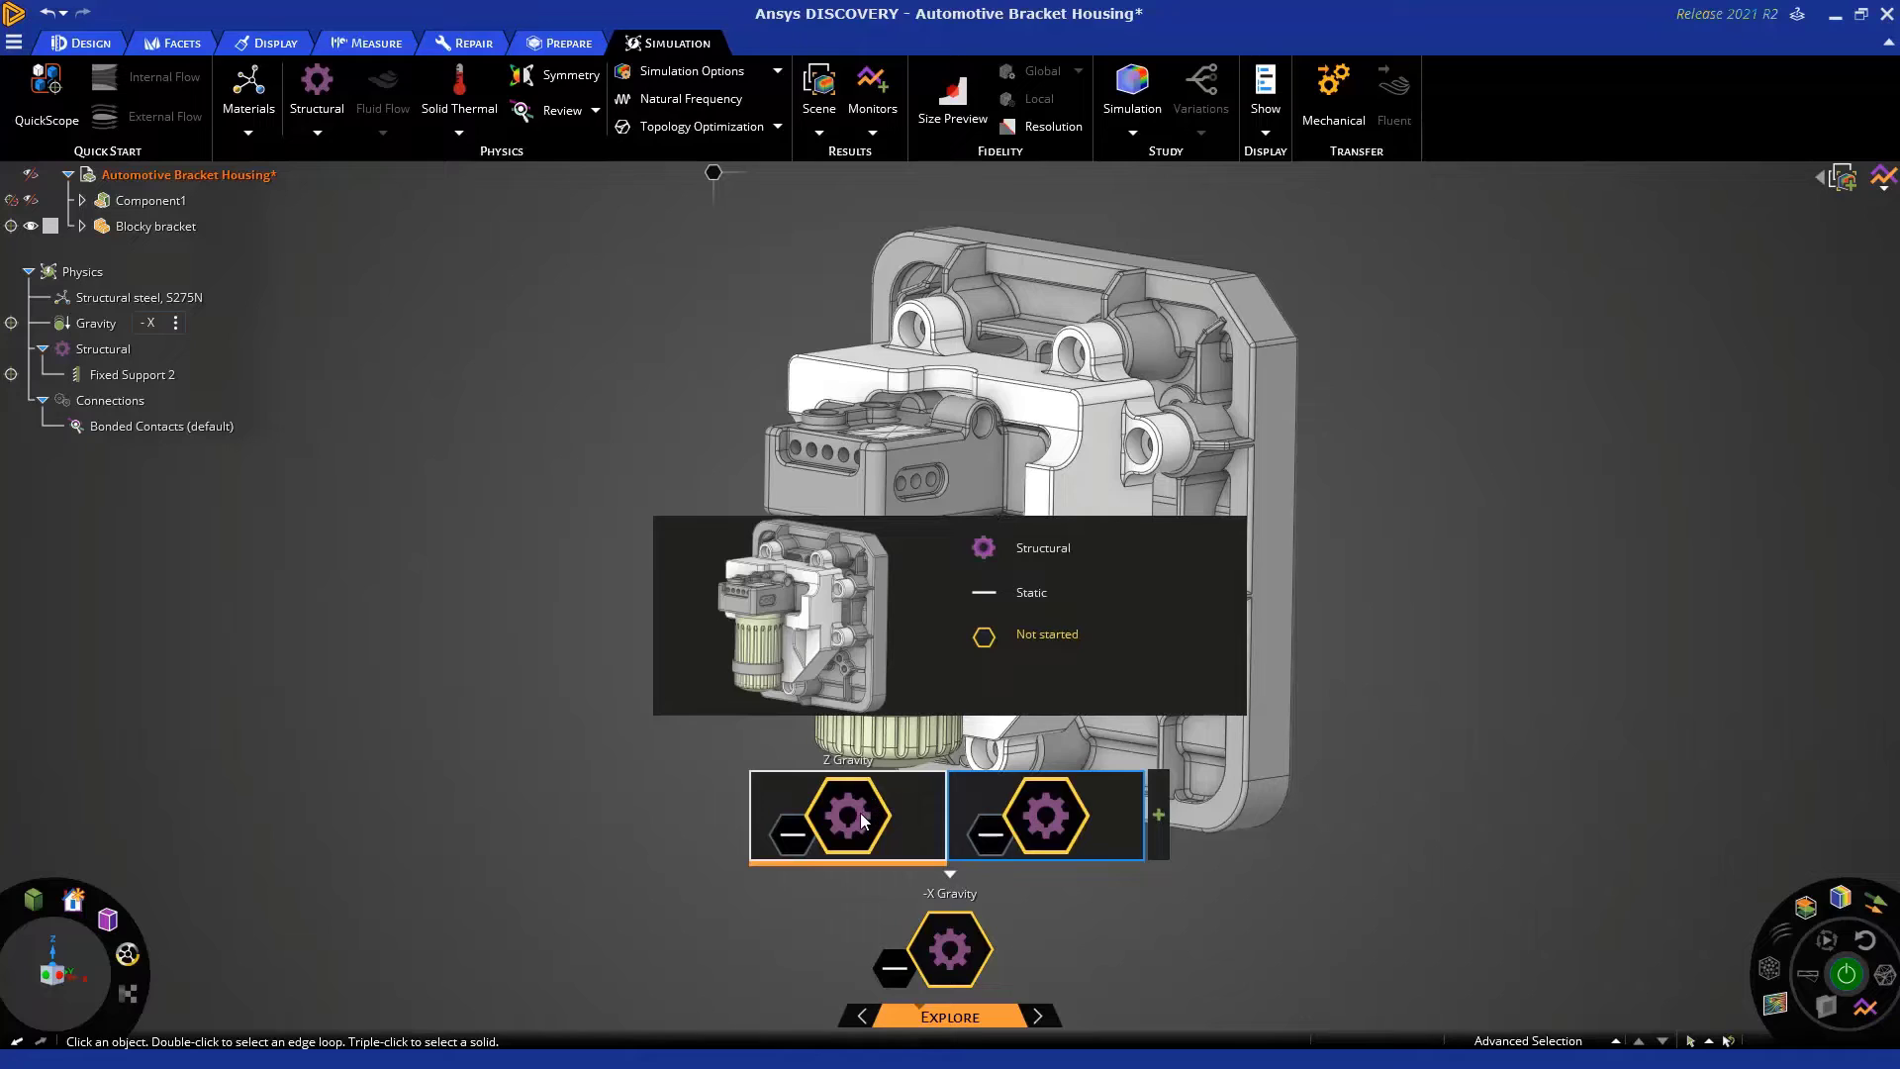
left_click(860, 809)
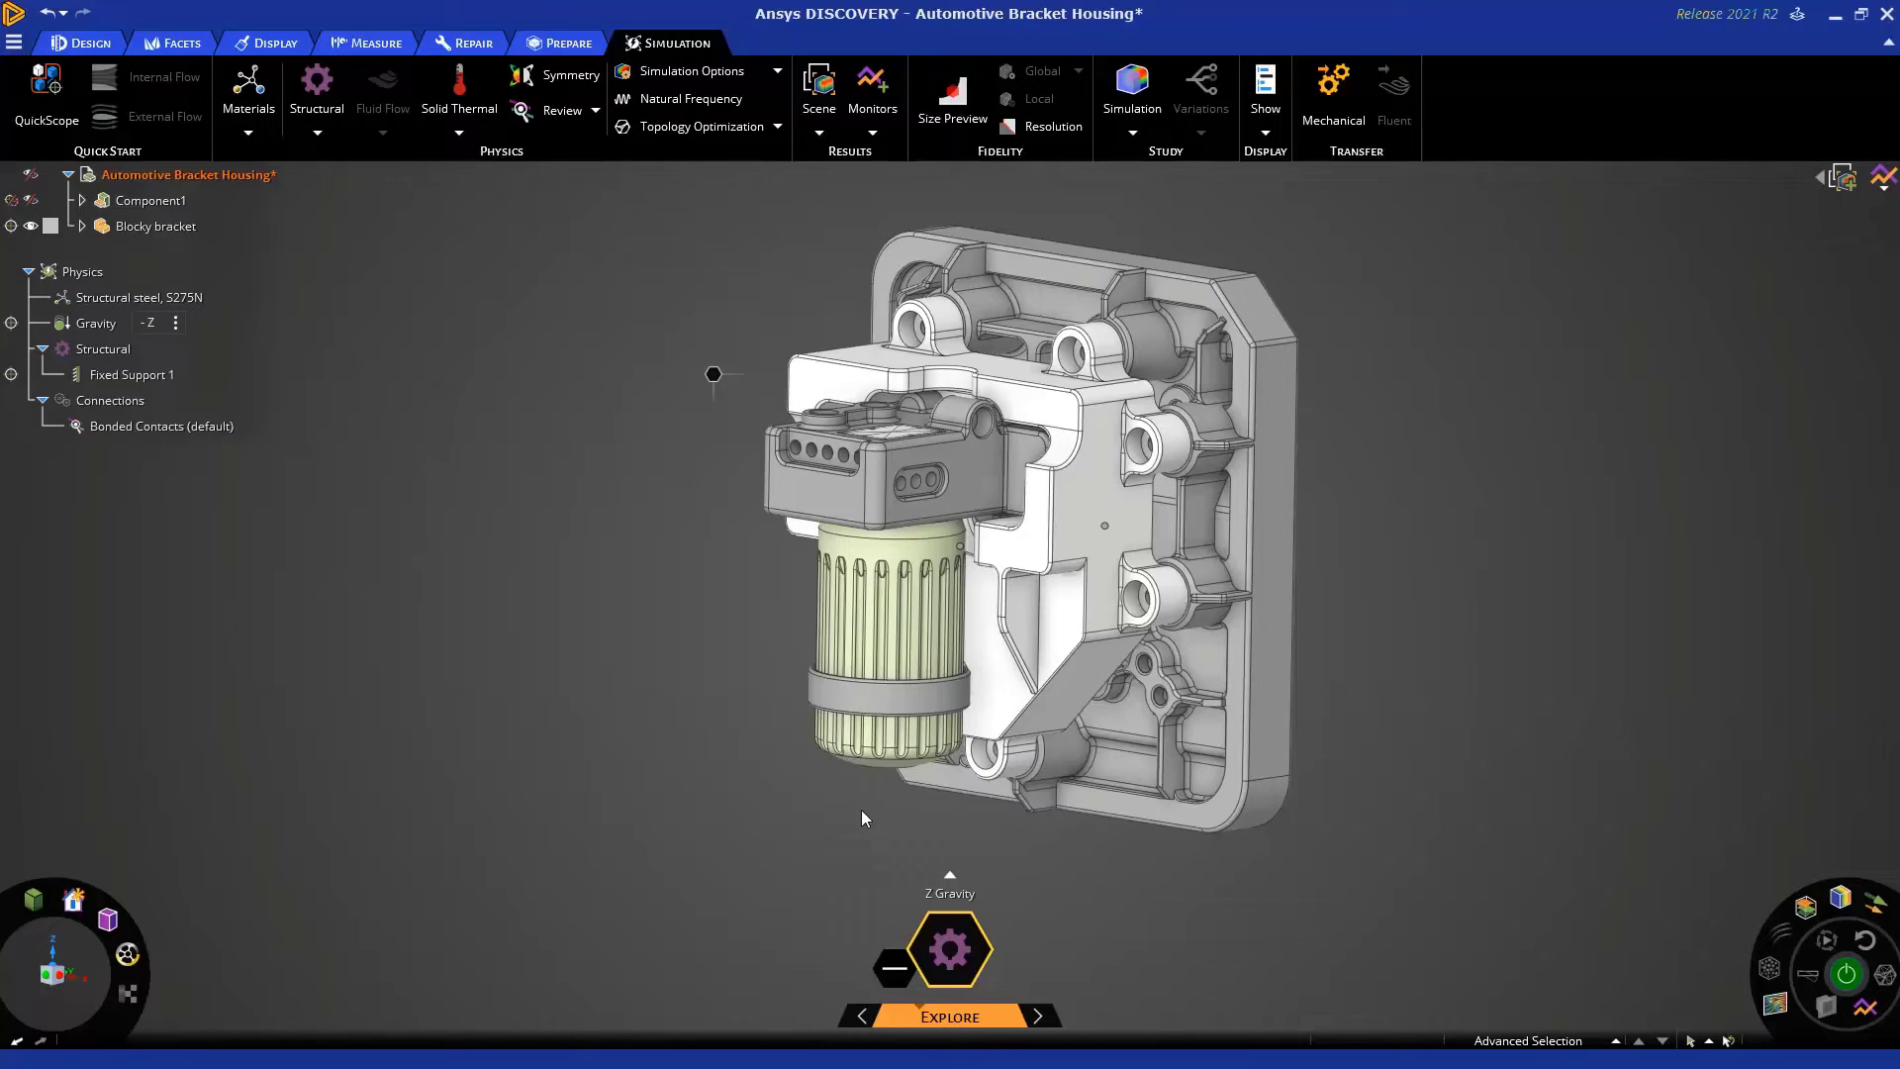
mouse_move(962, 890)
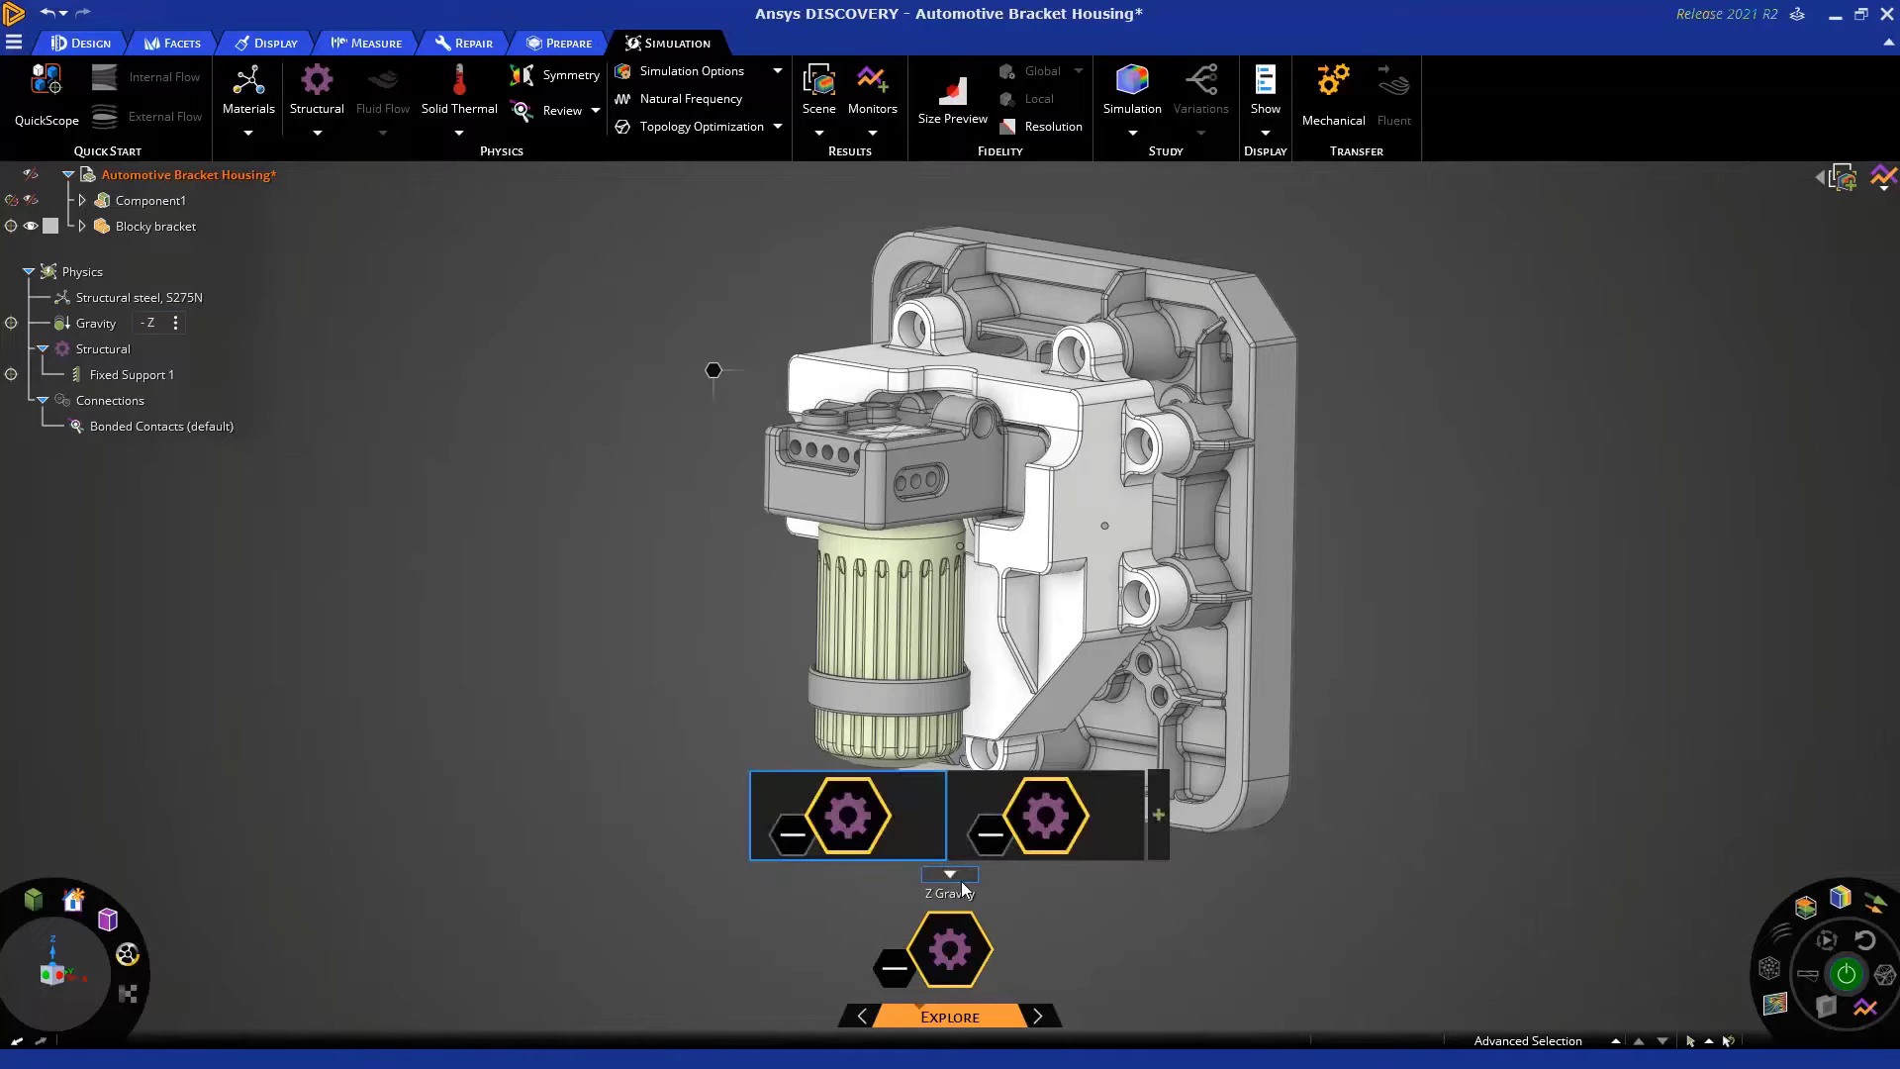
mouse_move(863, 831)
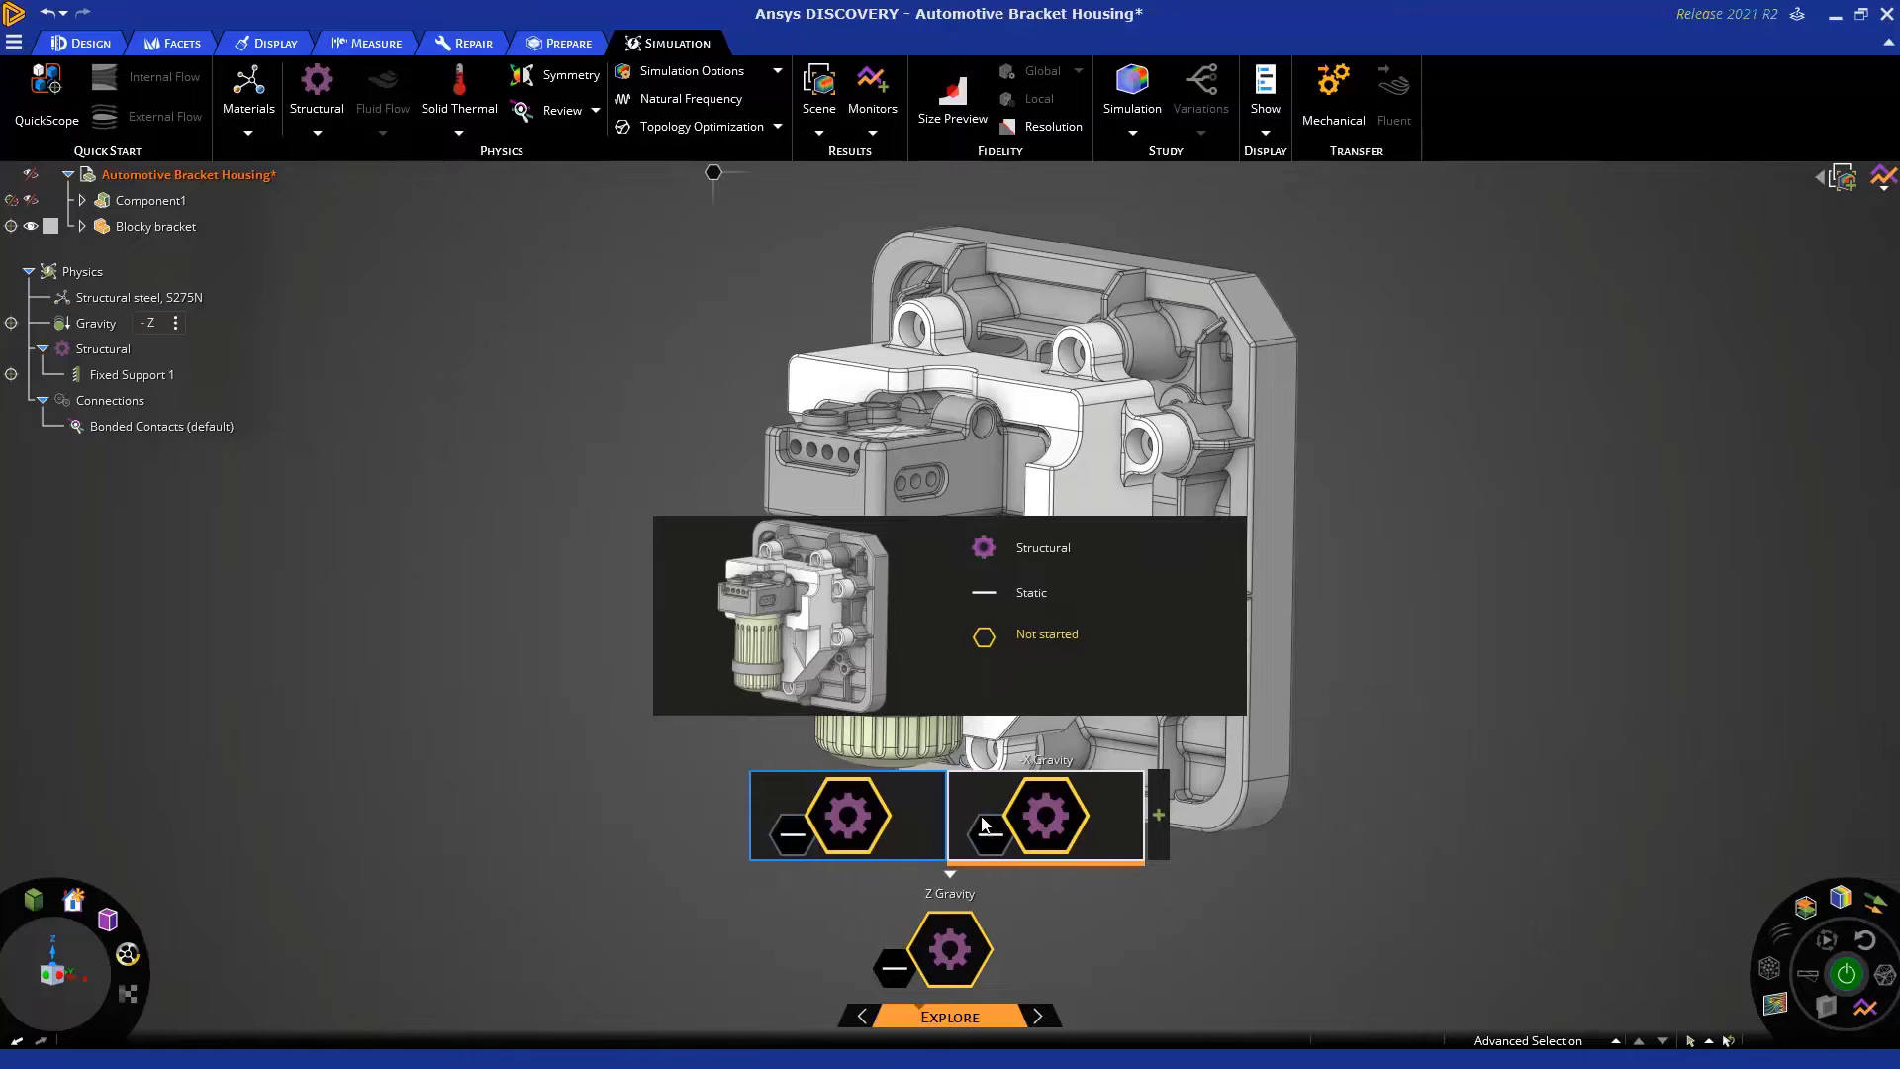
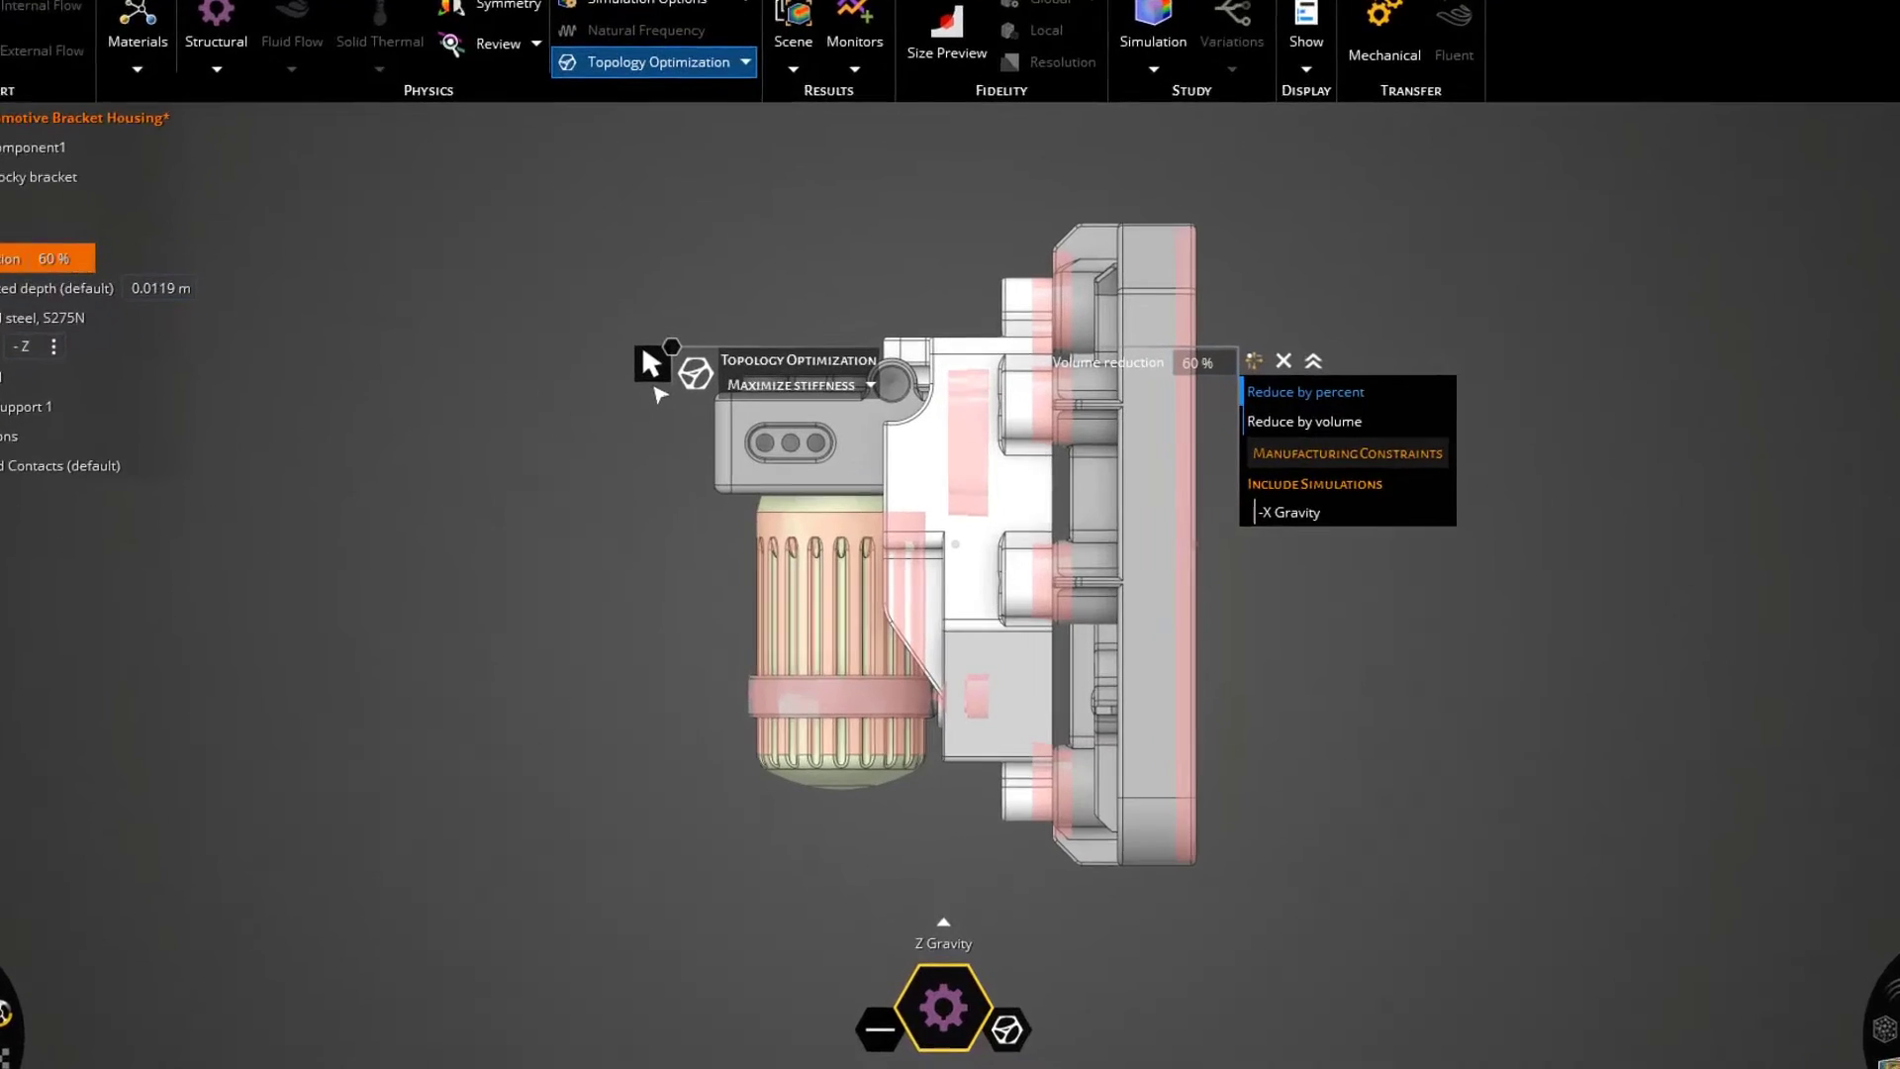
Restrict the Maximize Stiffness topology optimization to the white bracket body
left_click(532, 295)
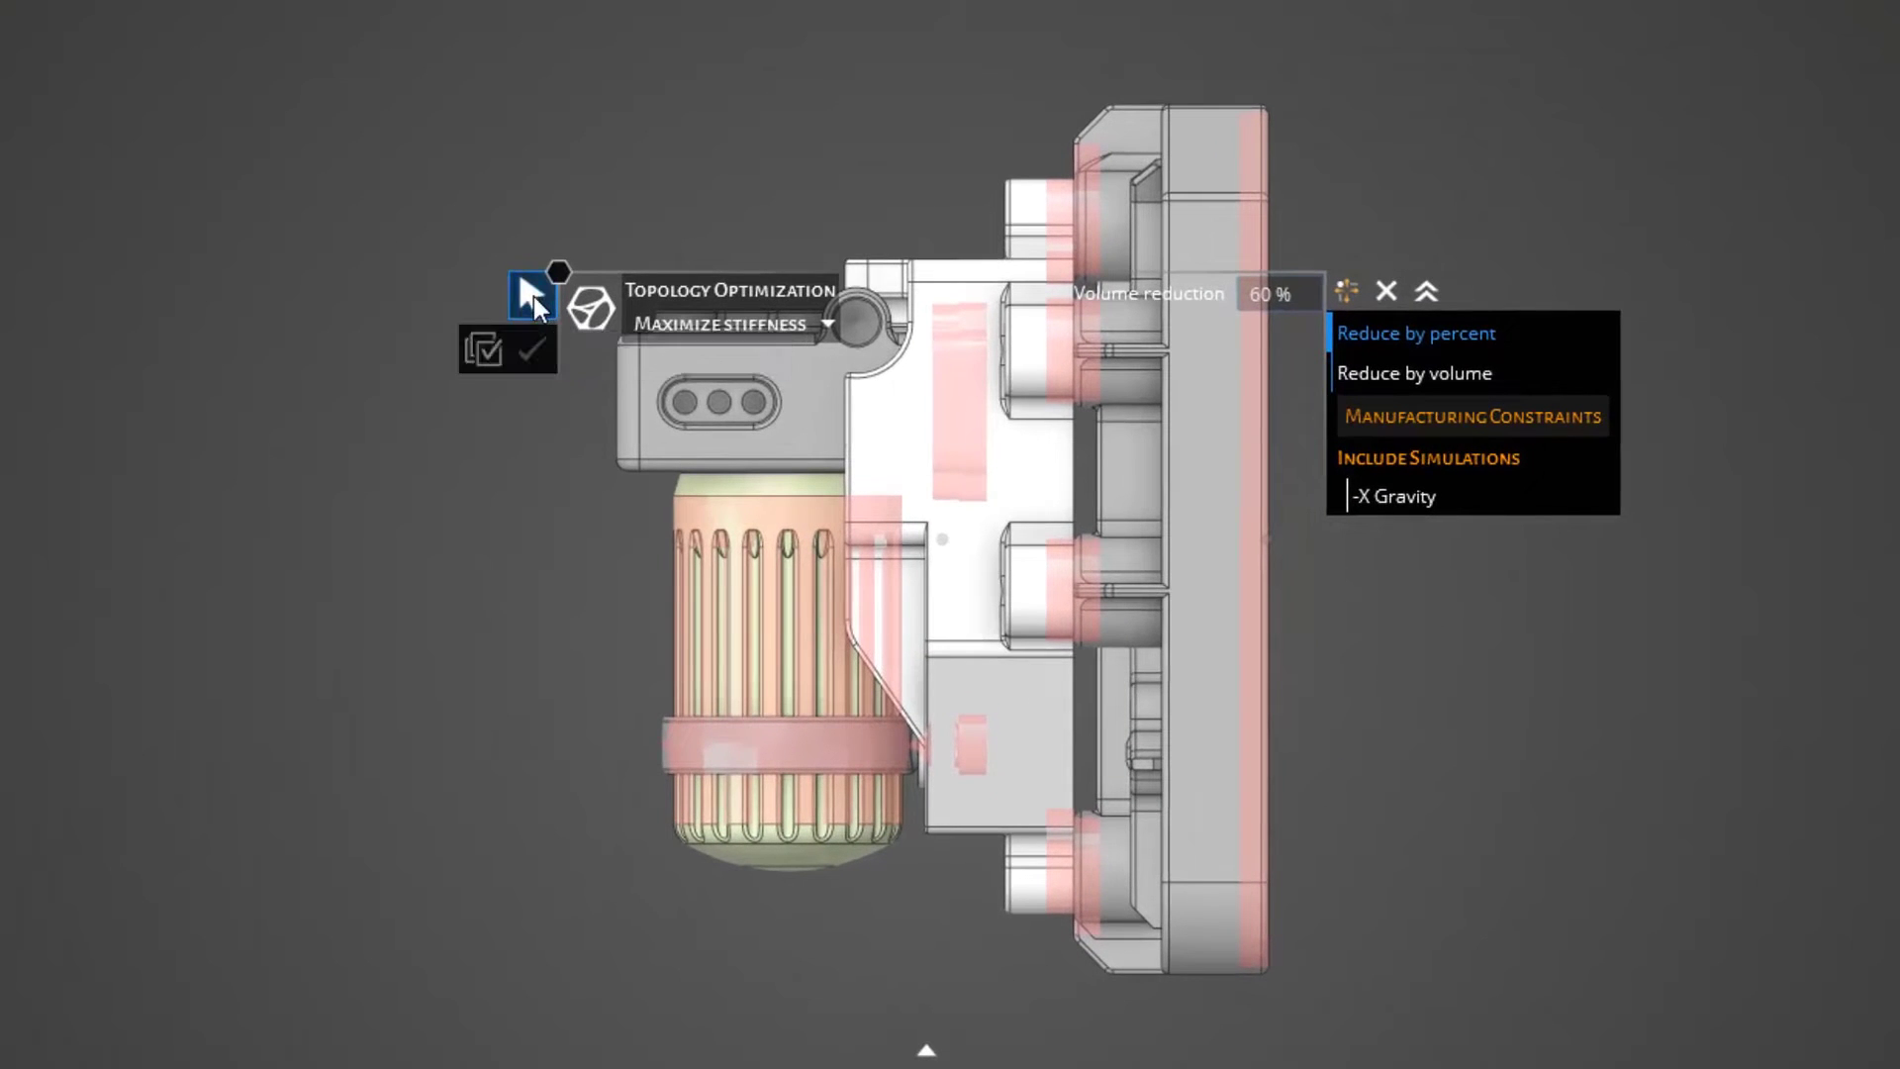
left_click(993, 504)
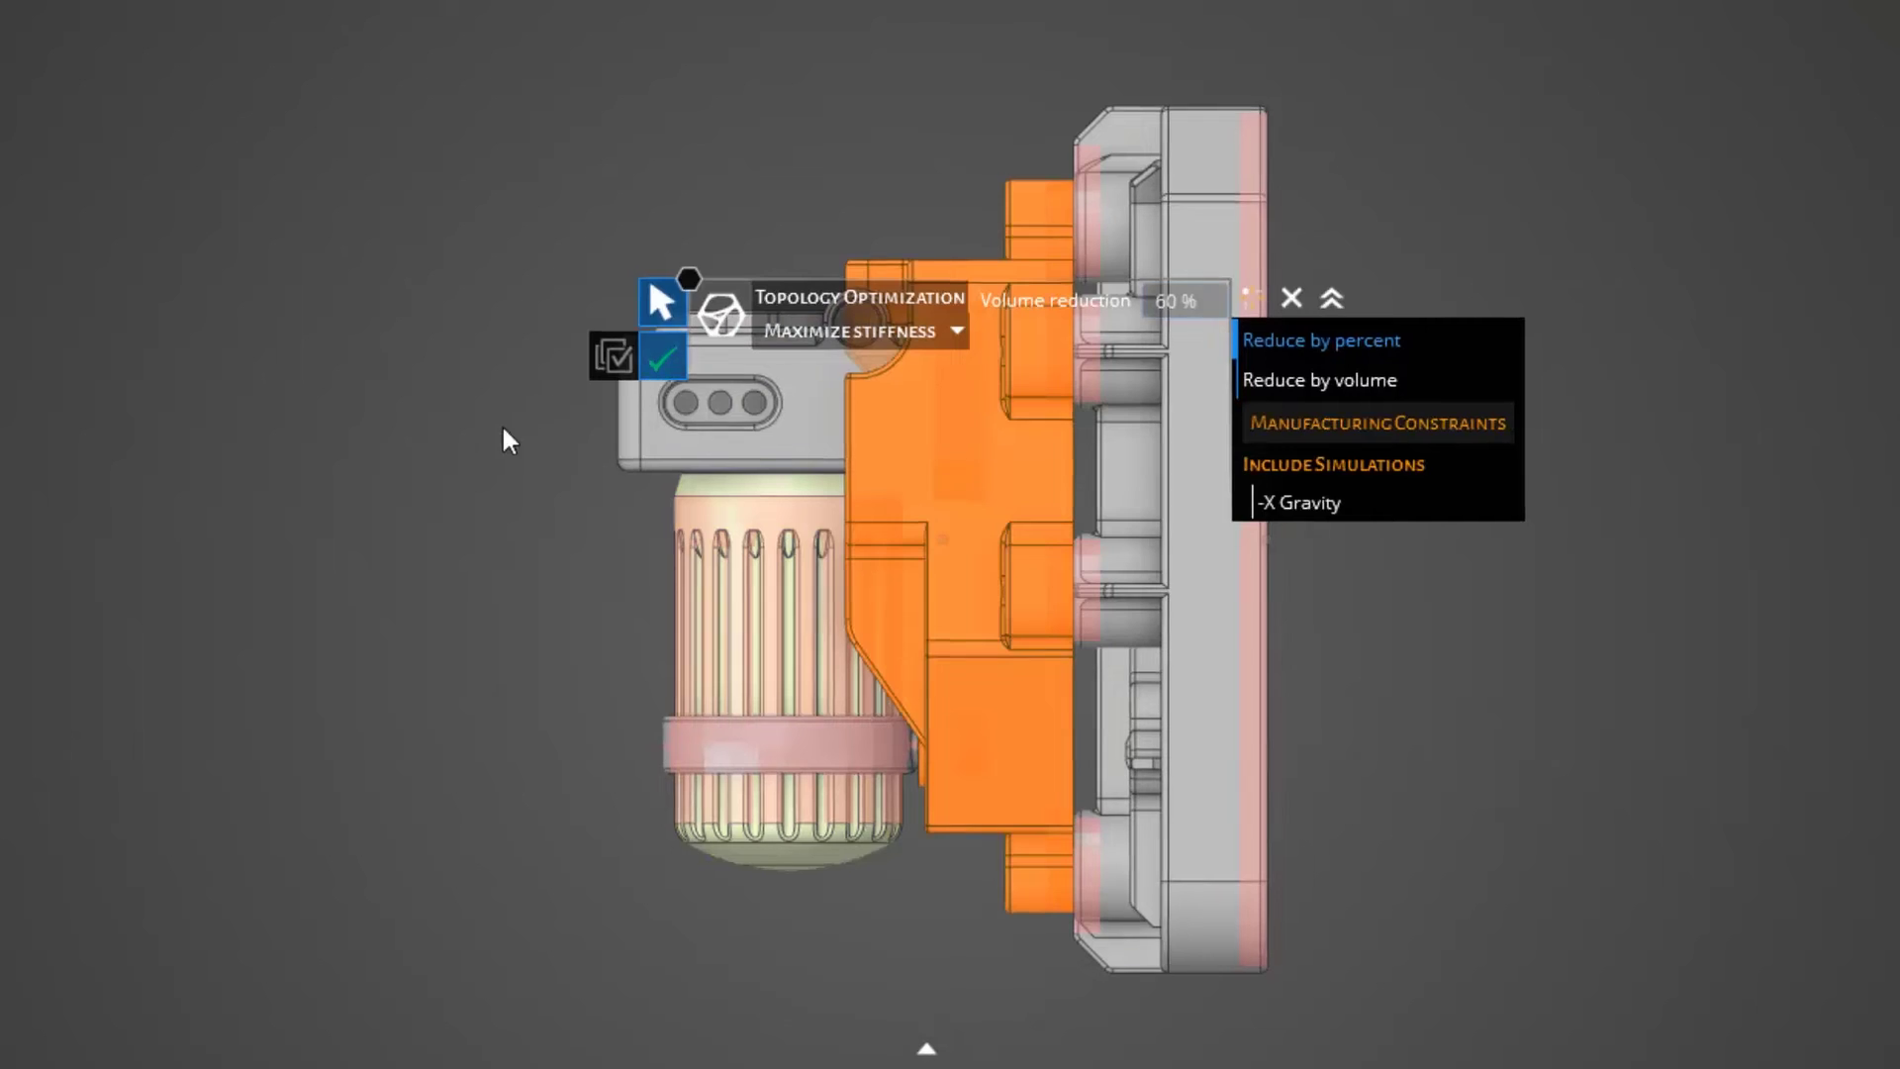
middle_click_drag(280, 665, 368, 661)
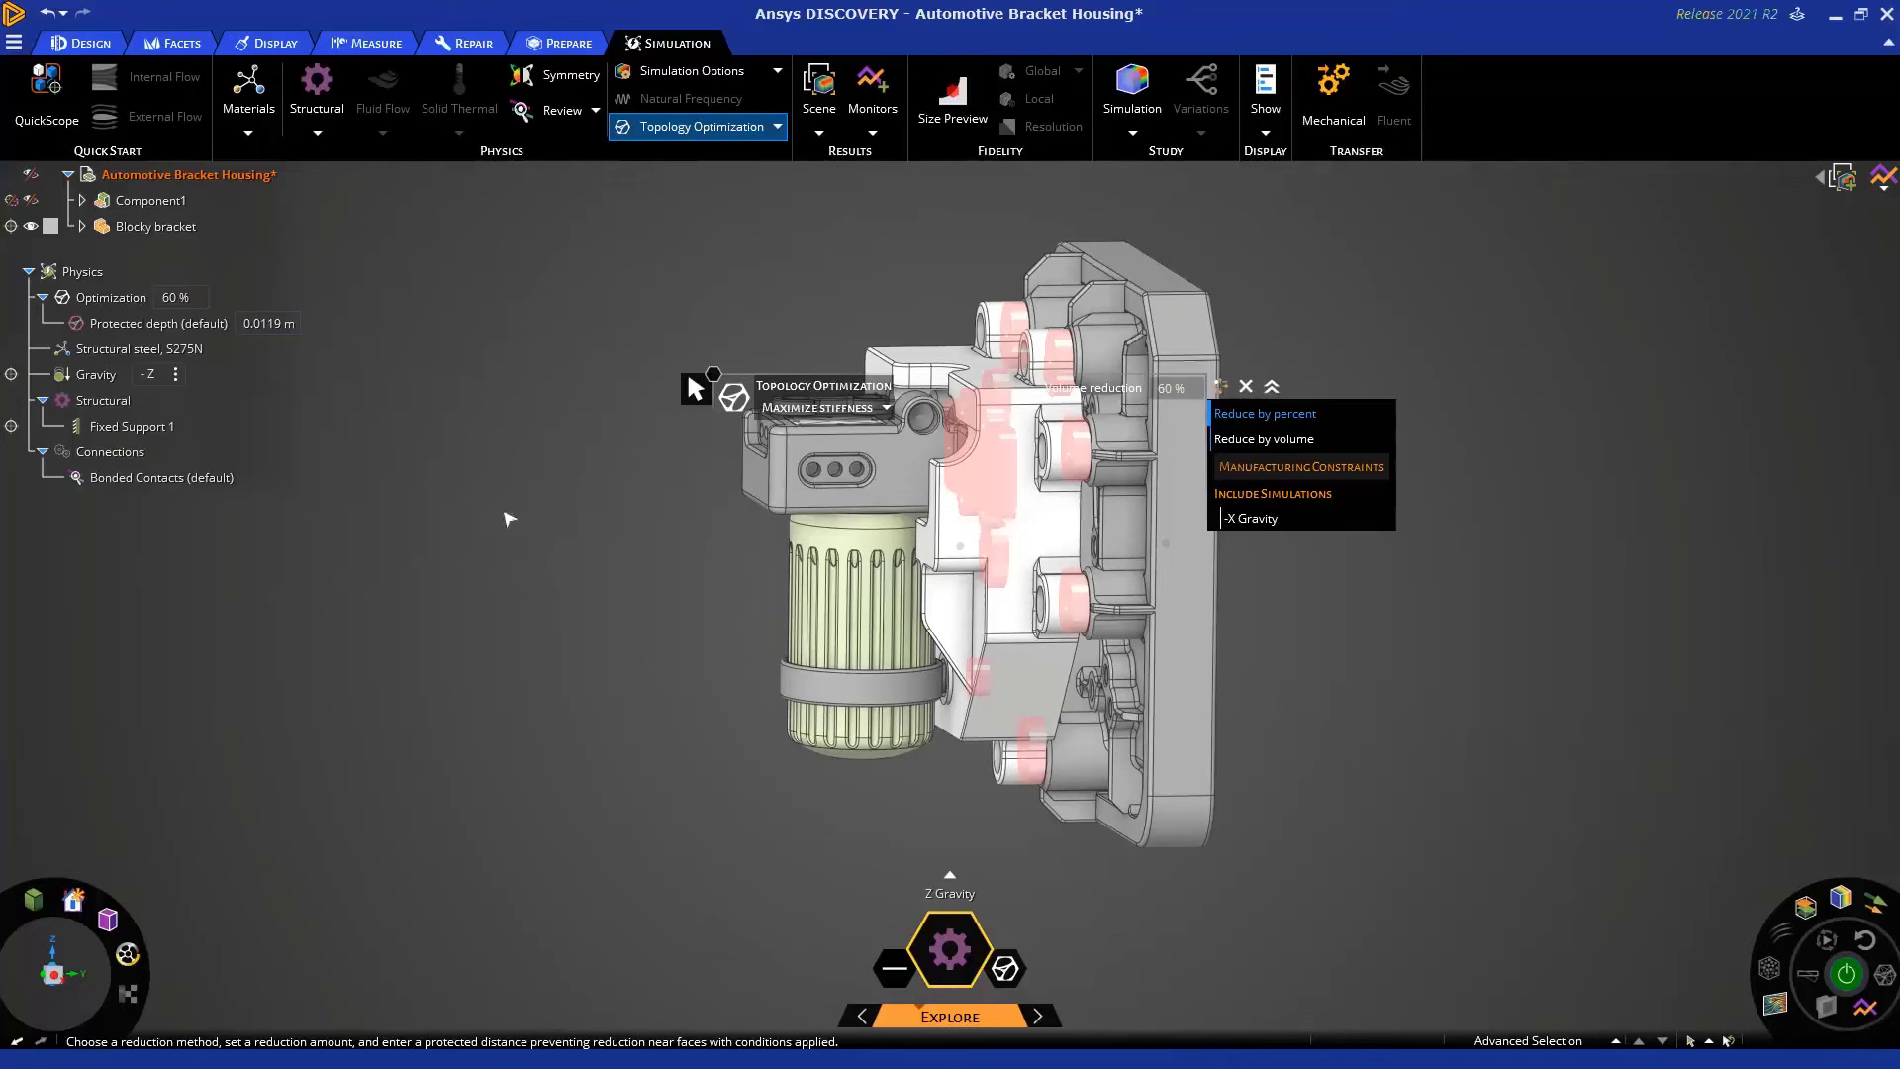
Examine the bonded contacts, the fixed support and the protected regions of the bracket from several angles
left_click(116, 479)
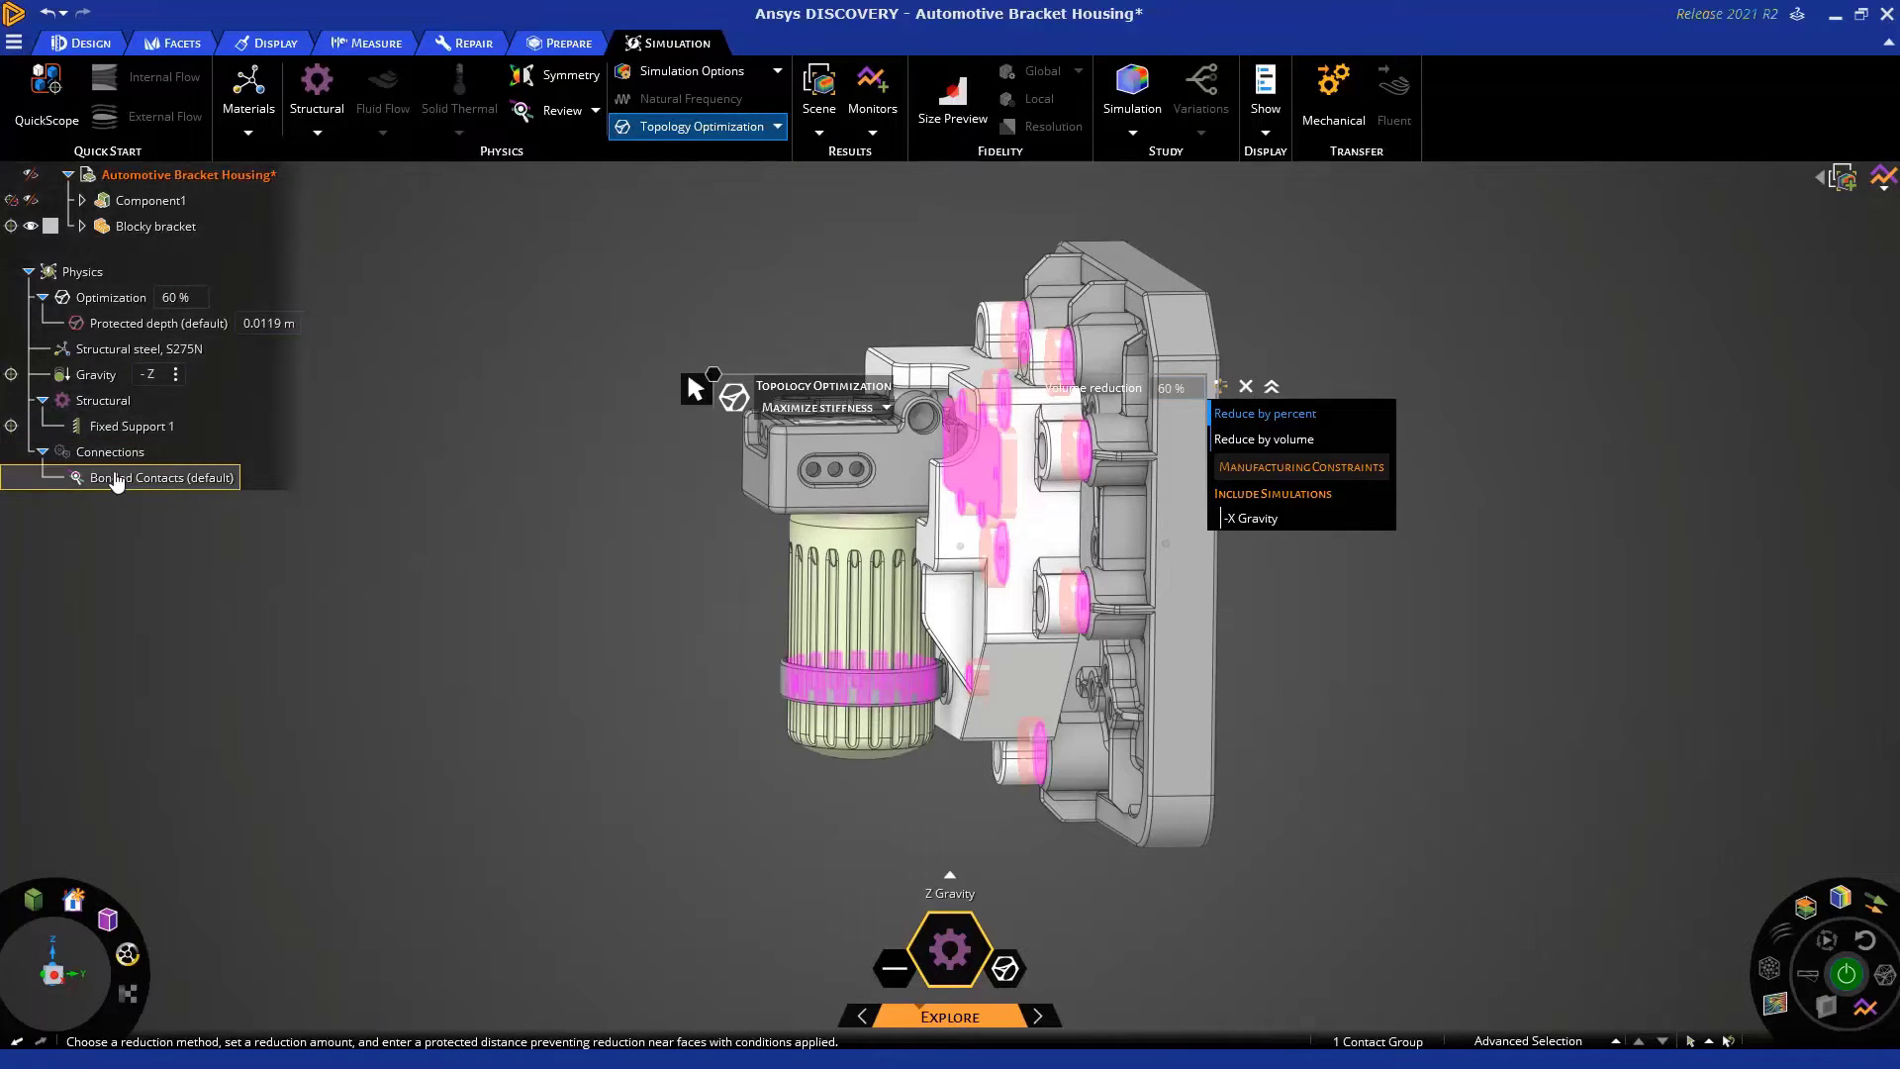
left_click(593, 532)
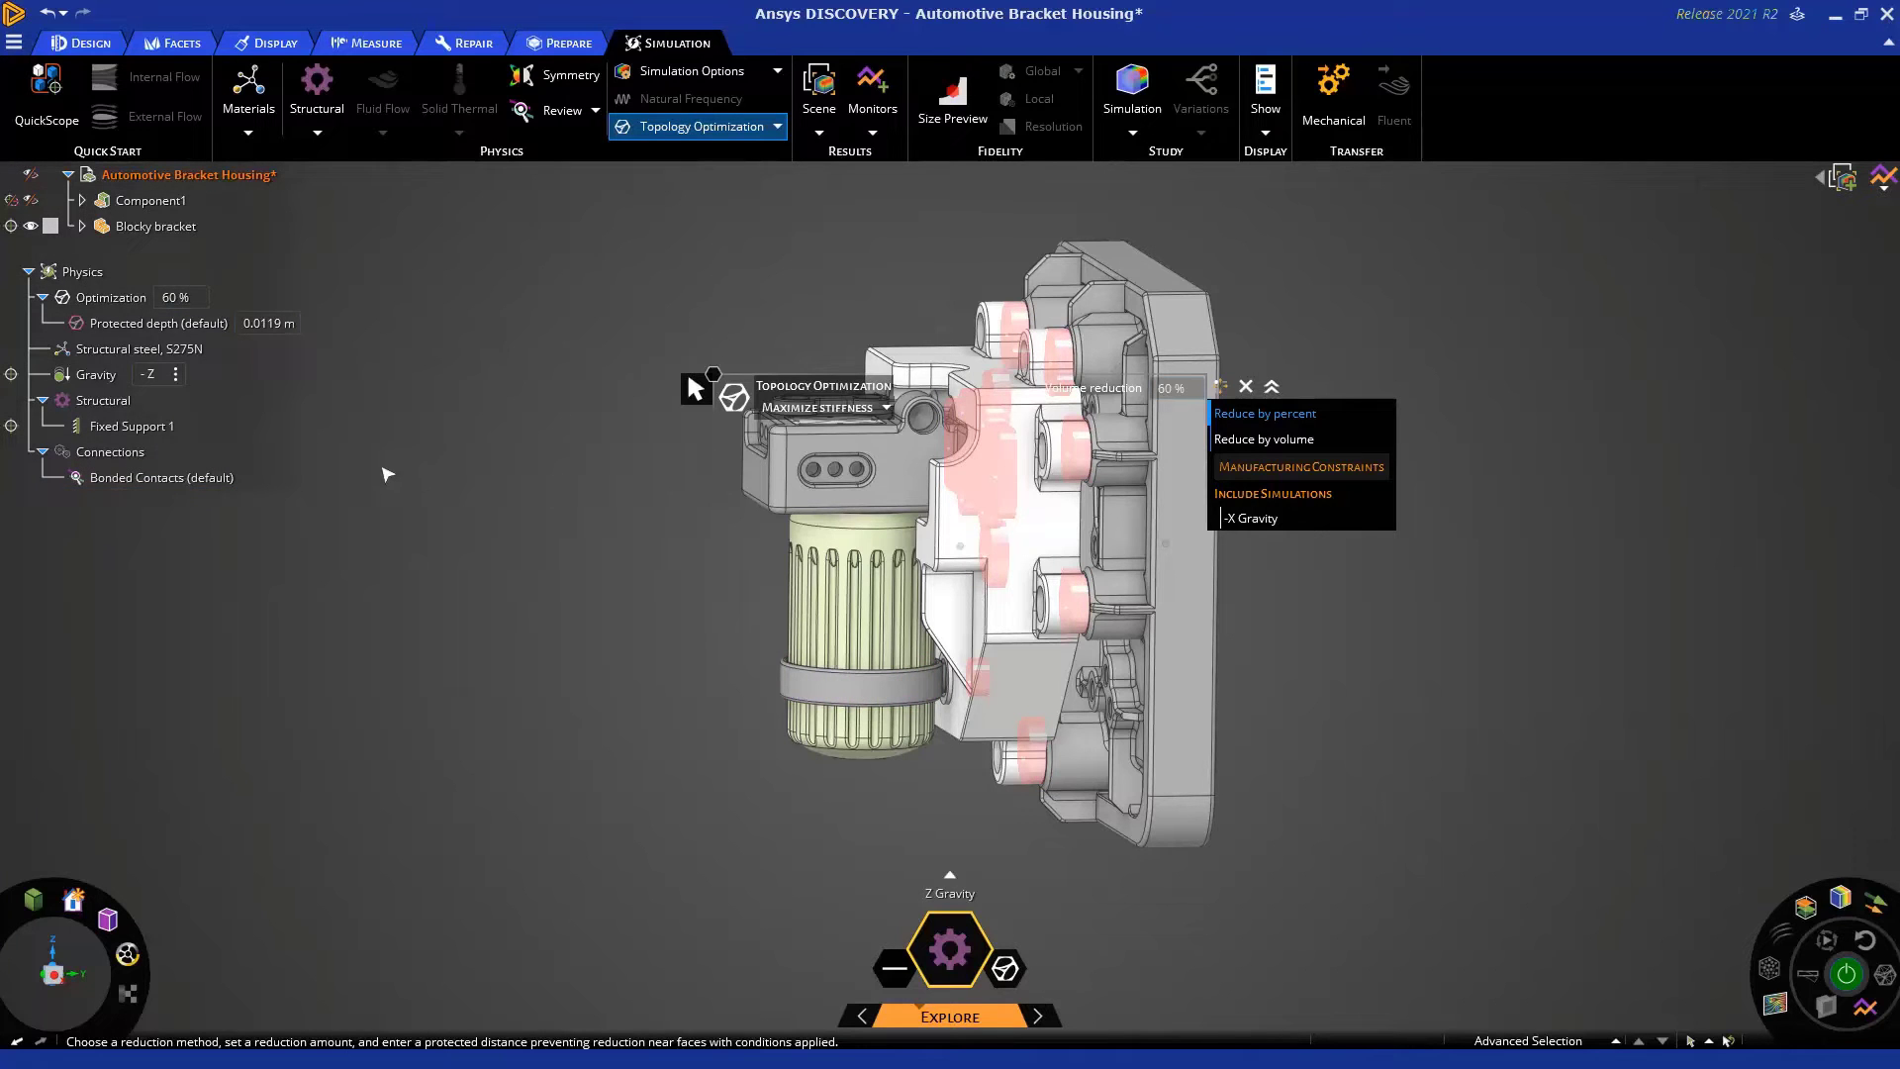
left_click(153, 428)
left_click(1371, 737)
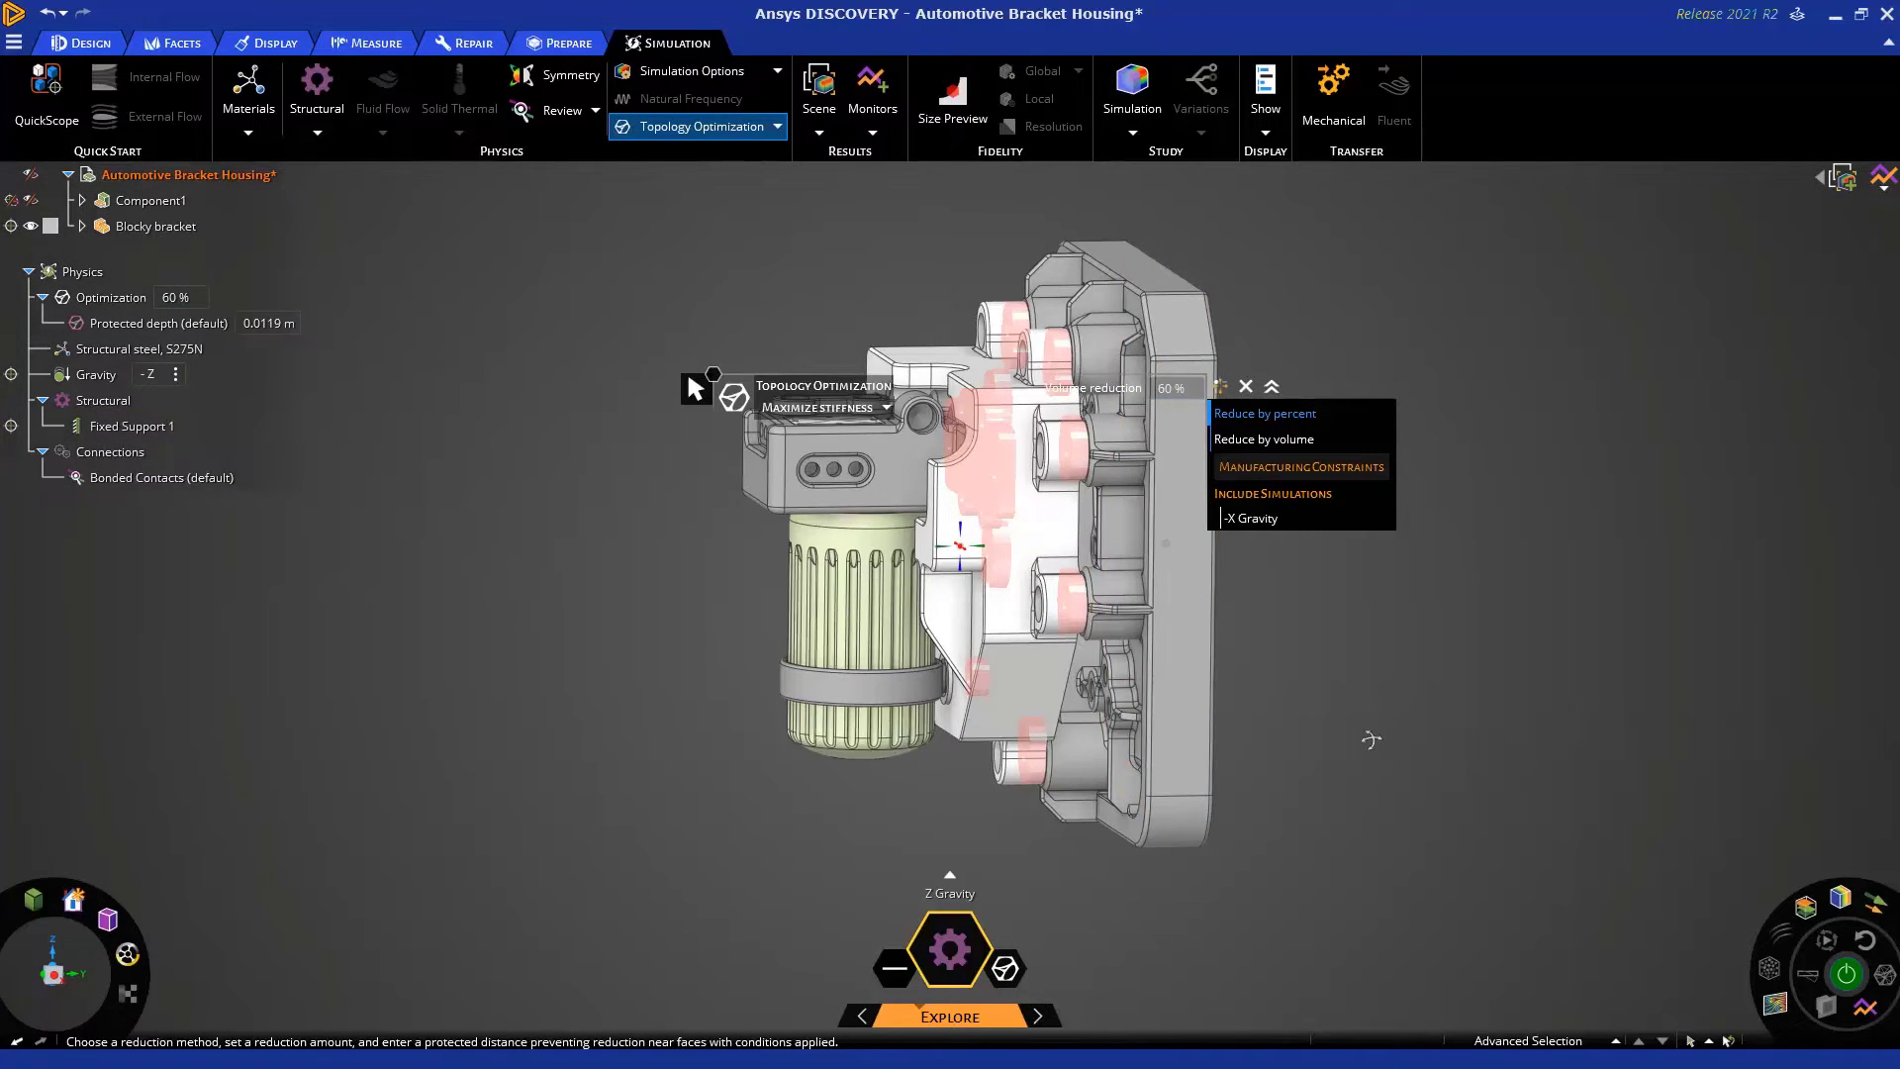
middle_click_drag(1182, 631, 1159, 544)
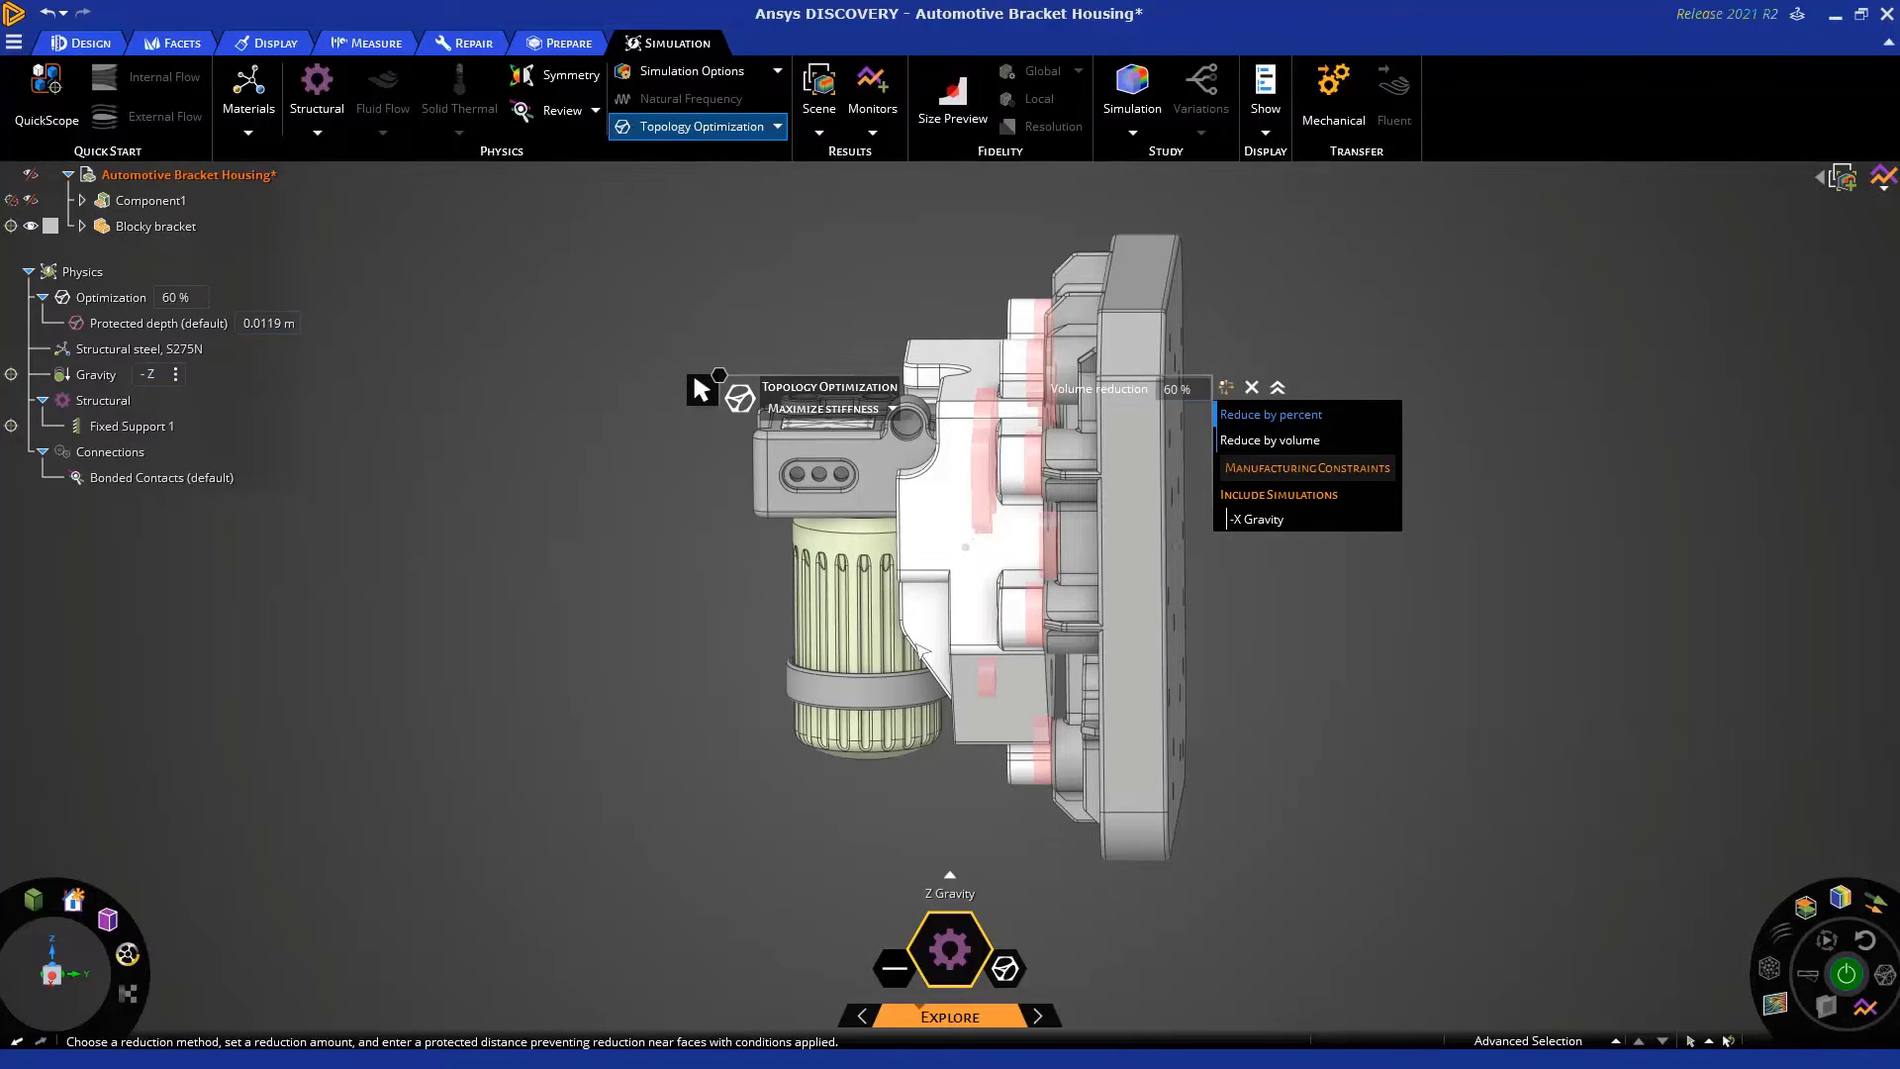
middle_click_drag(924, 650, 728, 710)
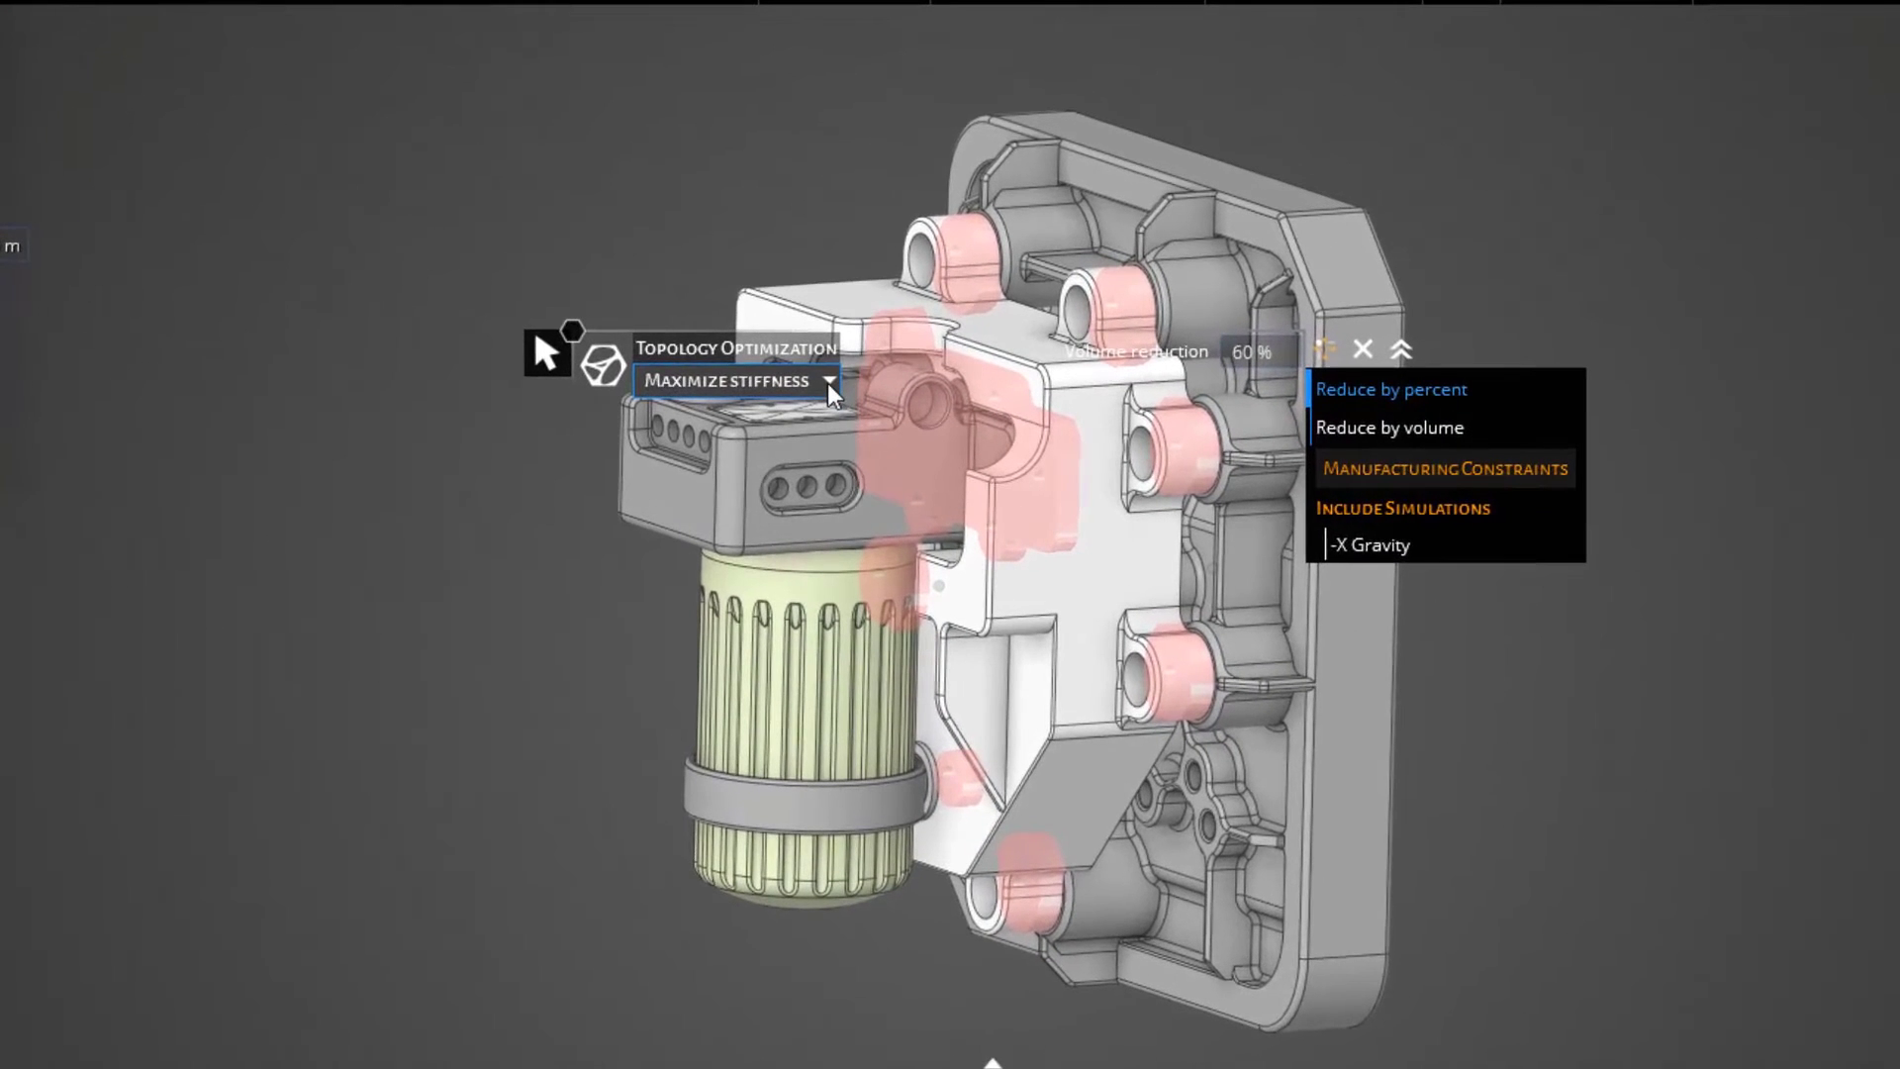
Review the optimization goals, keep Maximize Stiffness, and include the -X Gravity simulation in the topology optimization
left_click(821, 383)
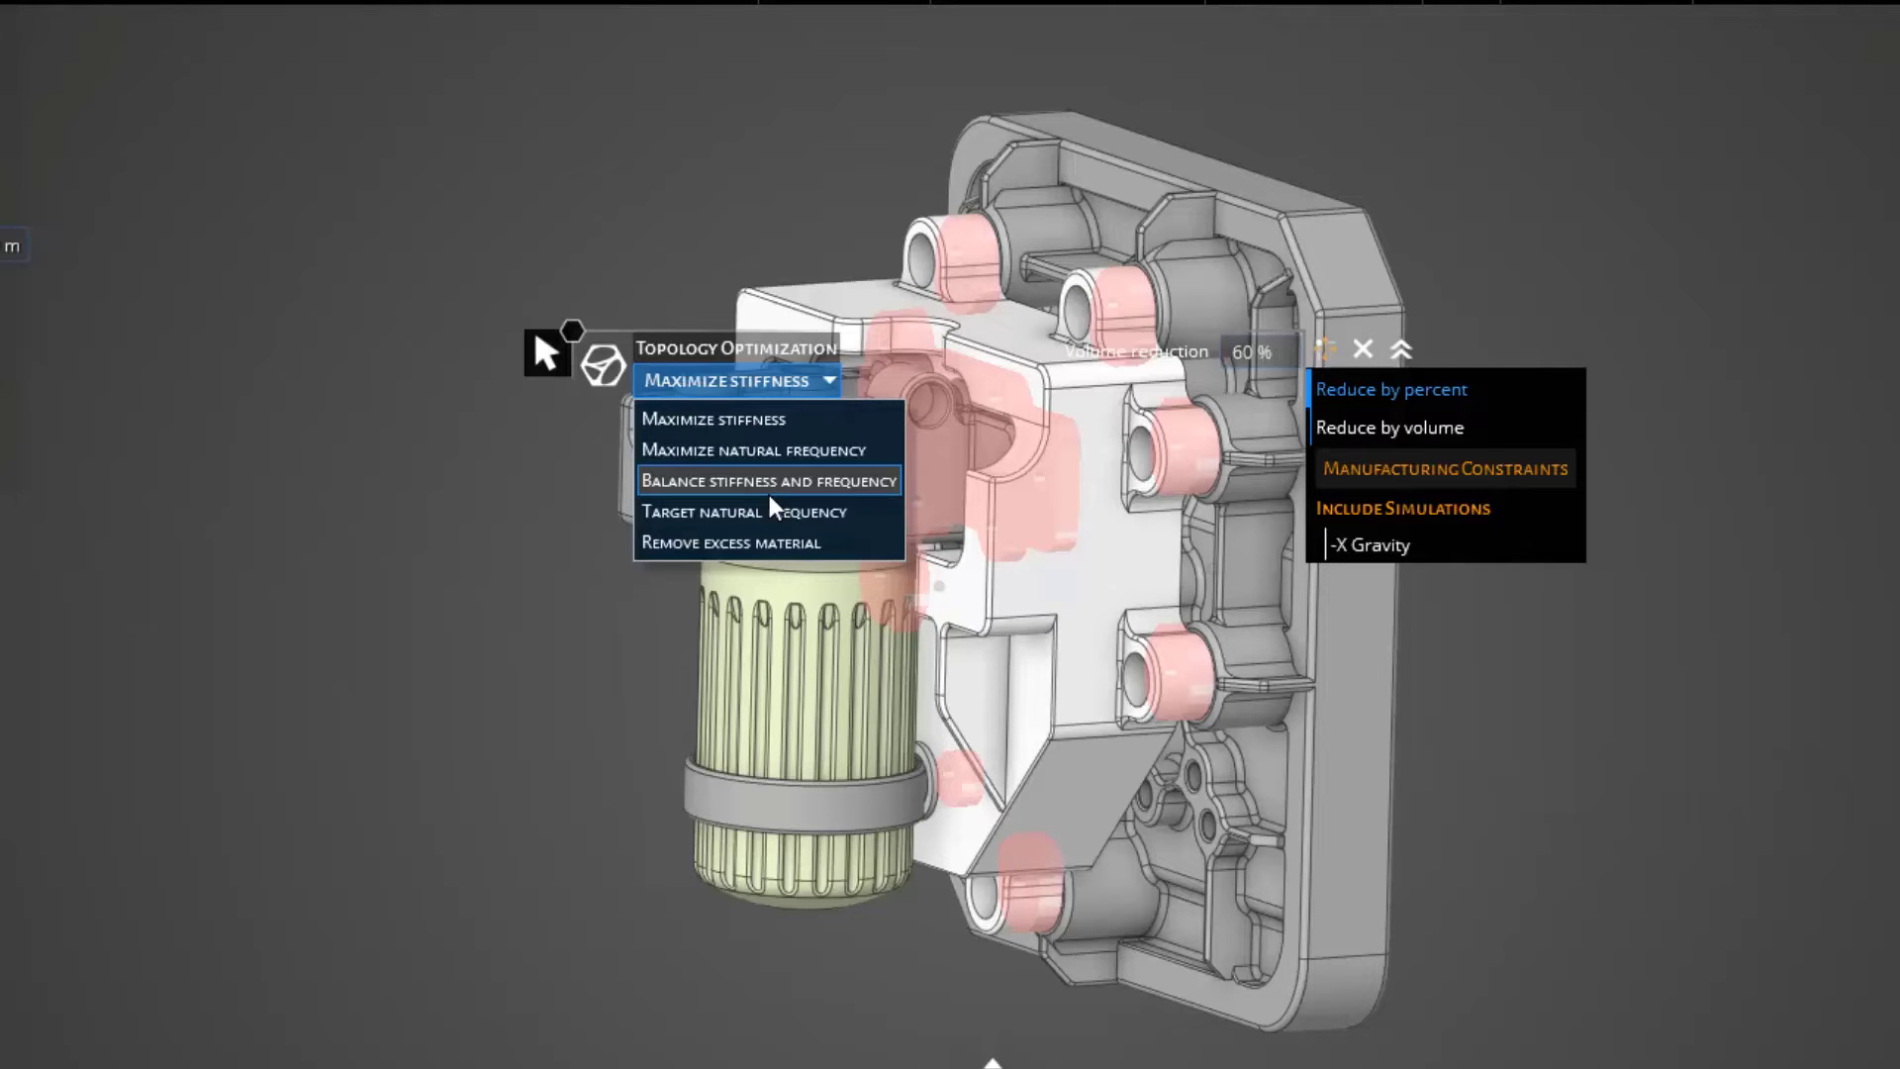
left_click(748, 377)
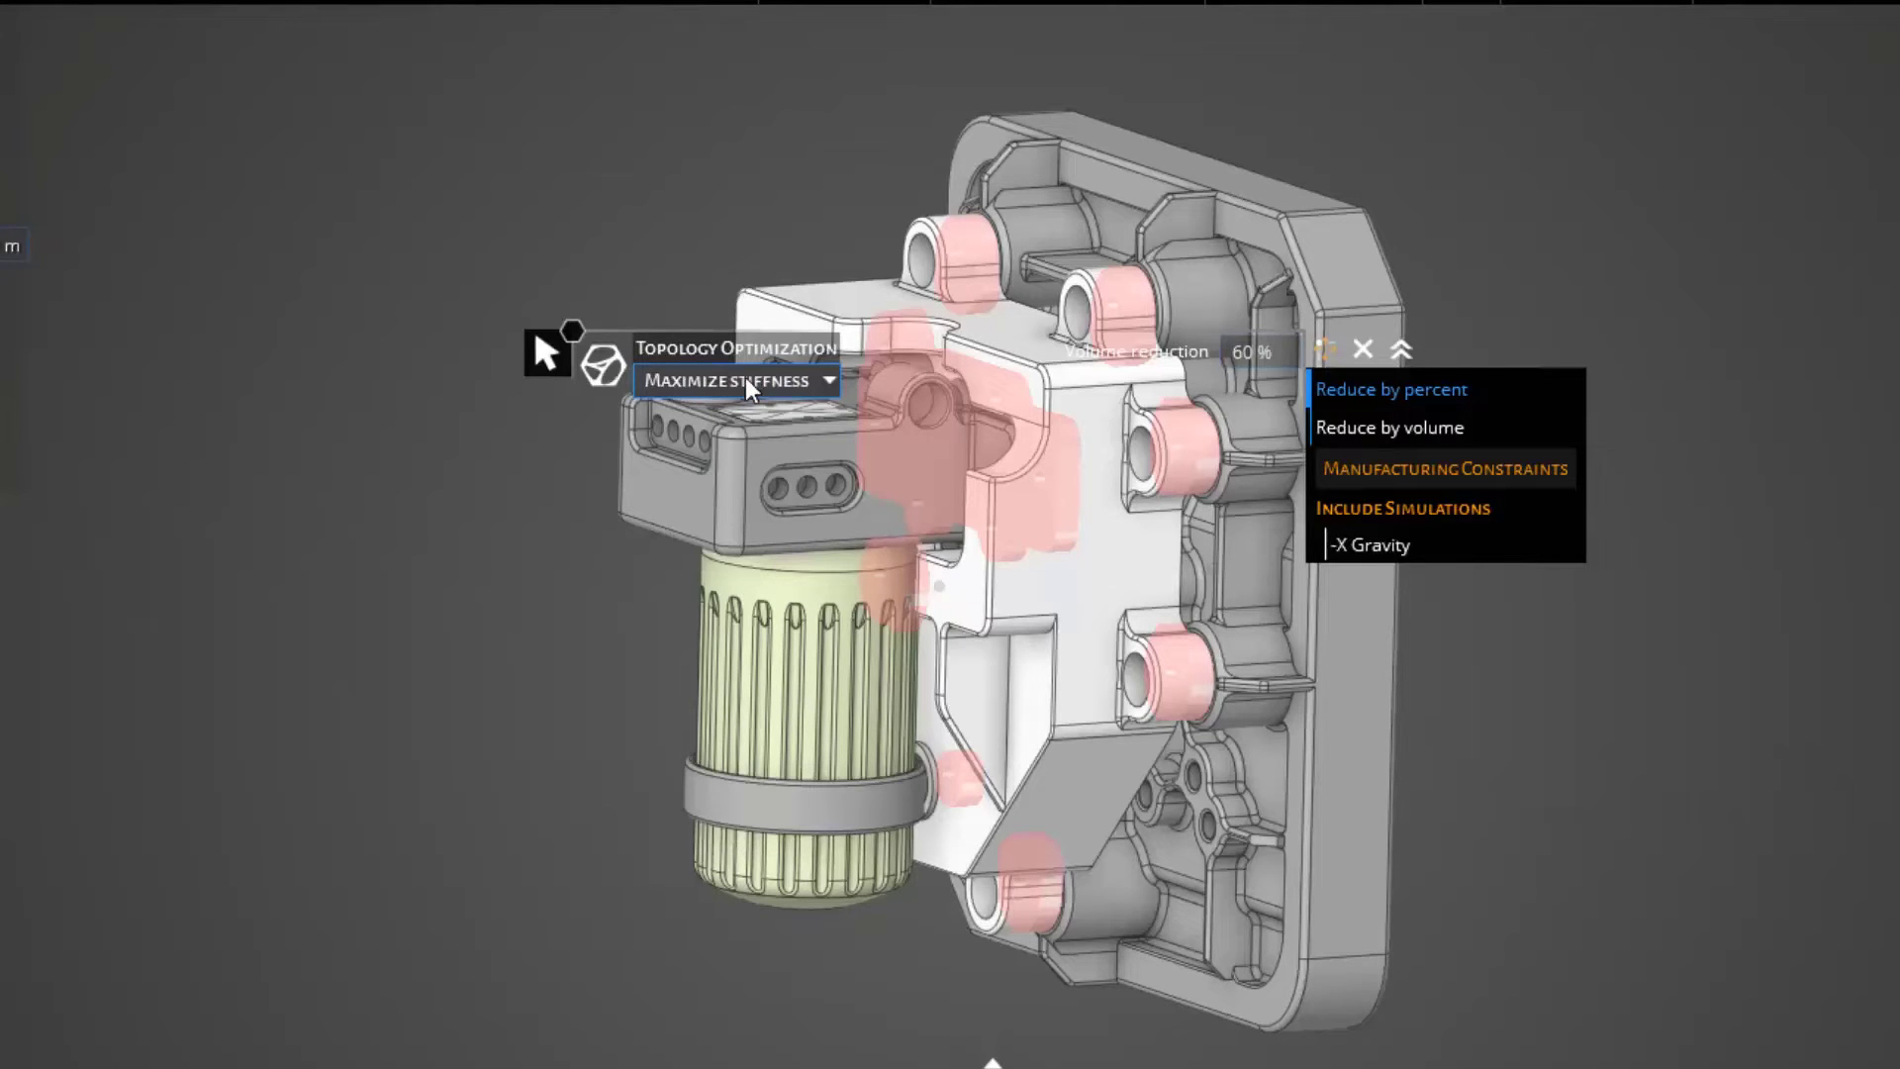
left_click(1397, 546)
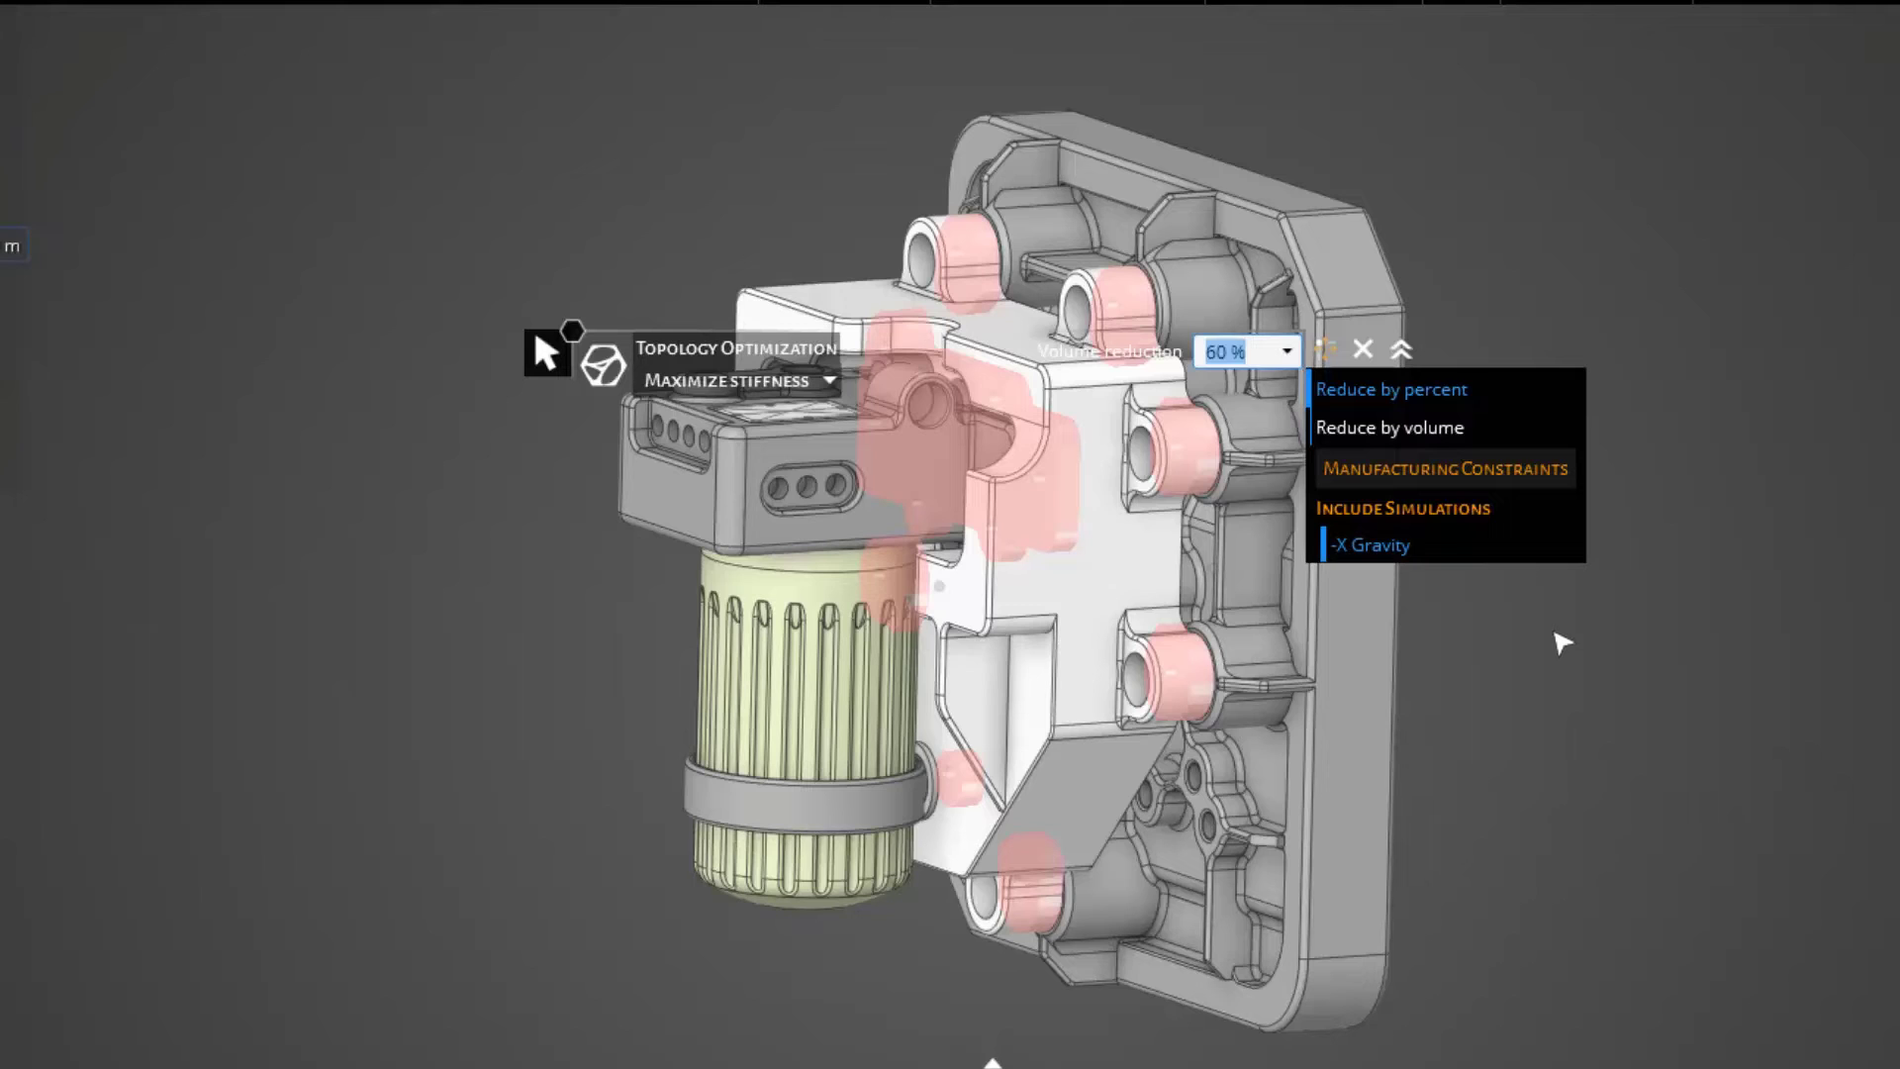
Try the max thickness and pull direction manufacturing constraints on the topology optimization
left_click(1450, 481)
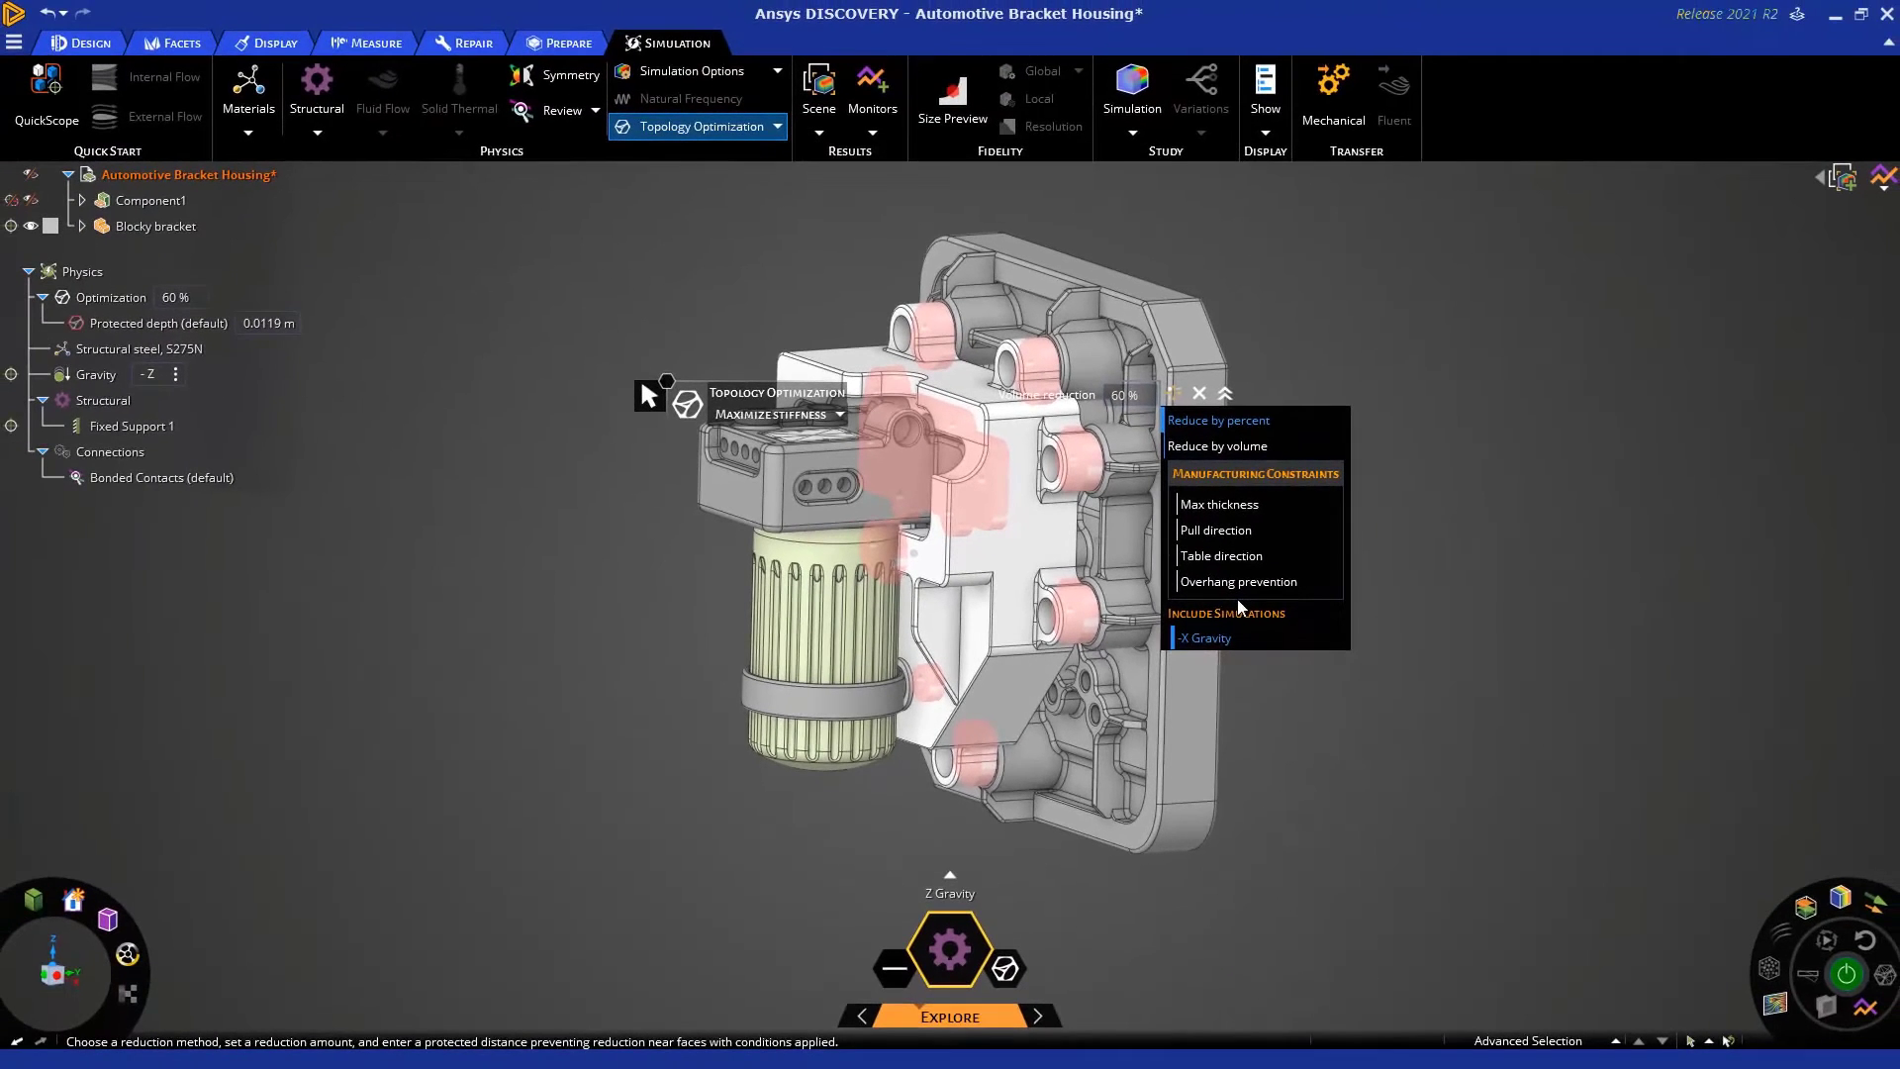
left_click(1238, 512)
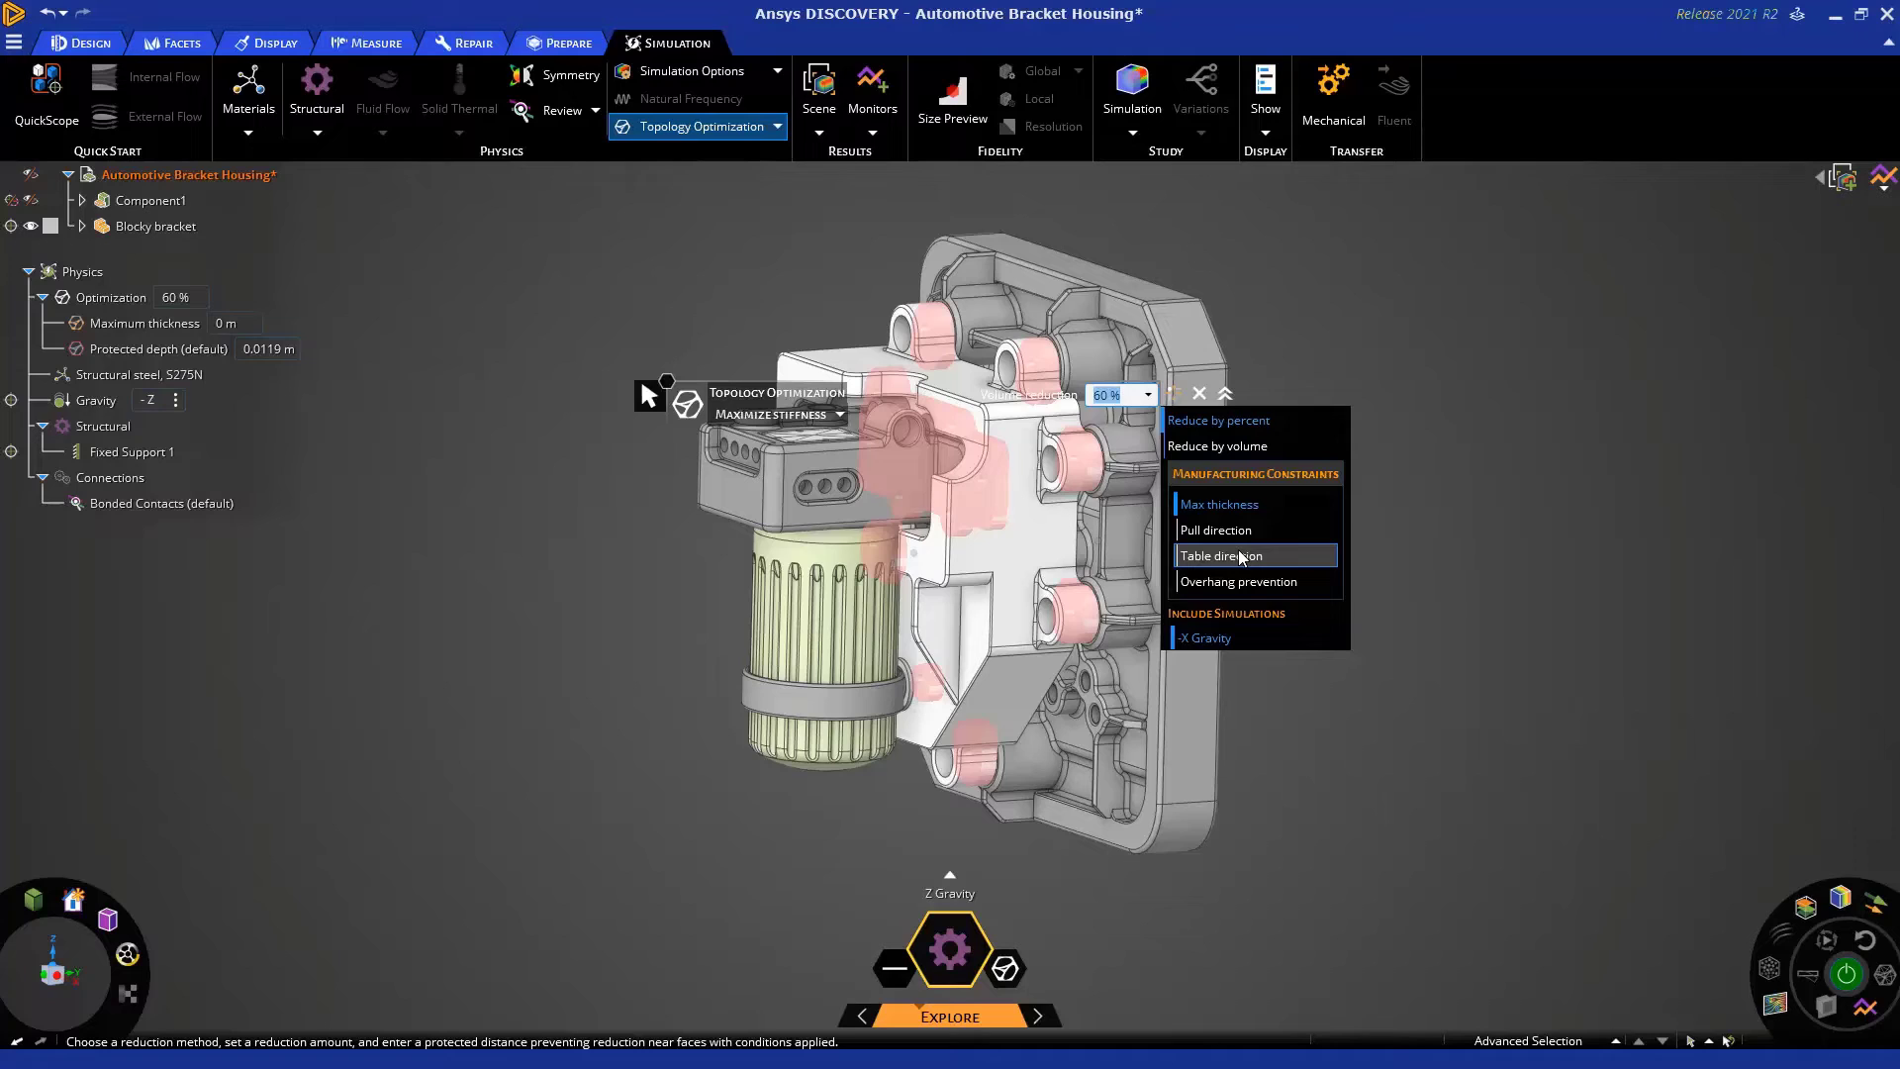
left_click(1198, 506)
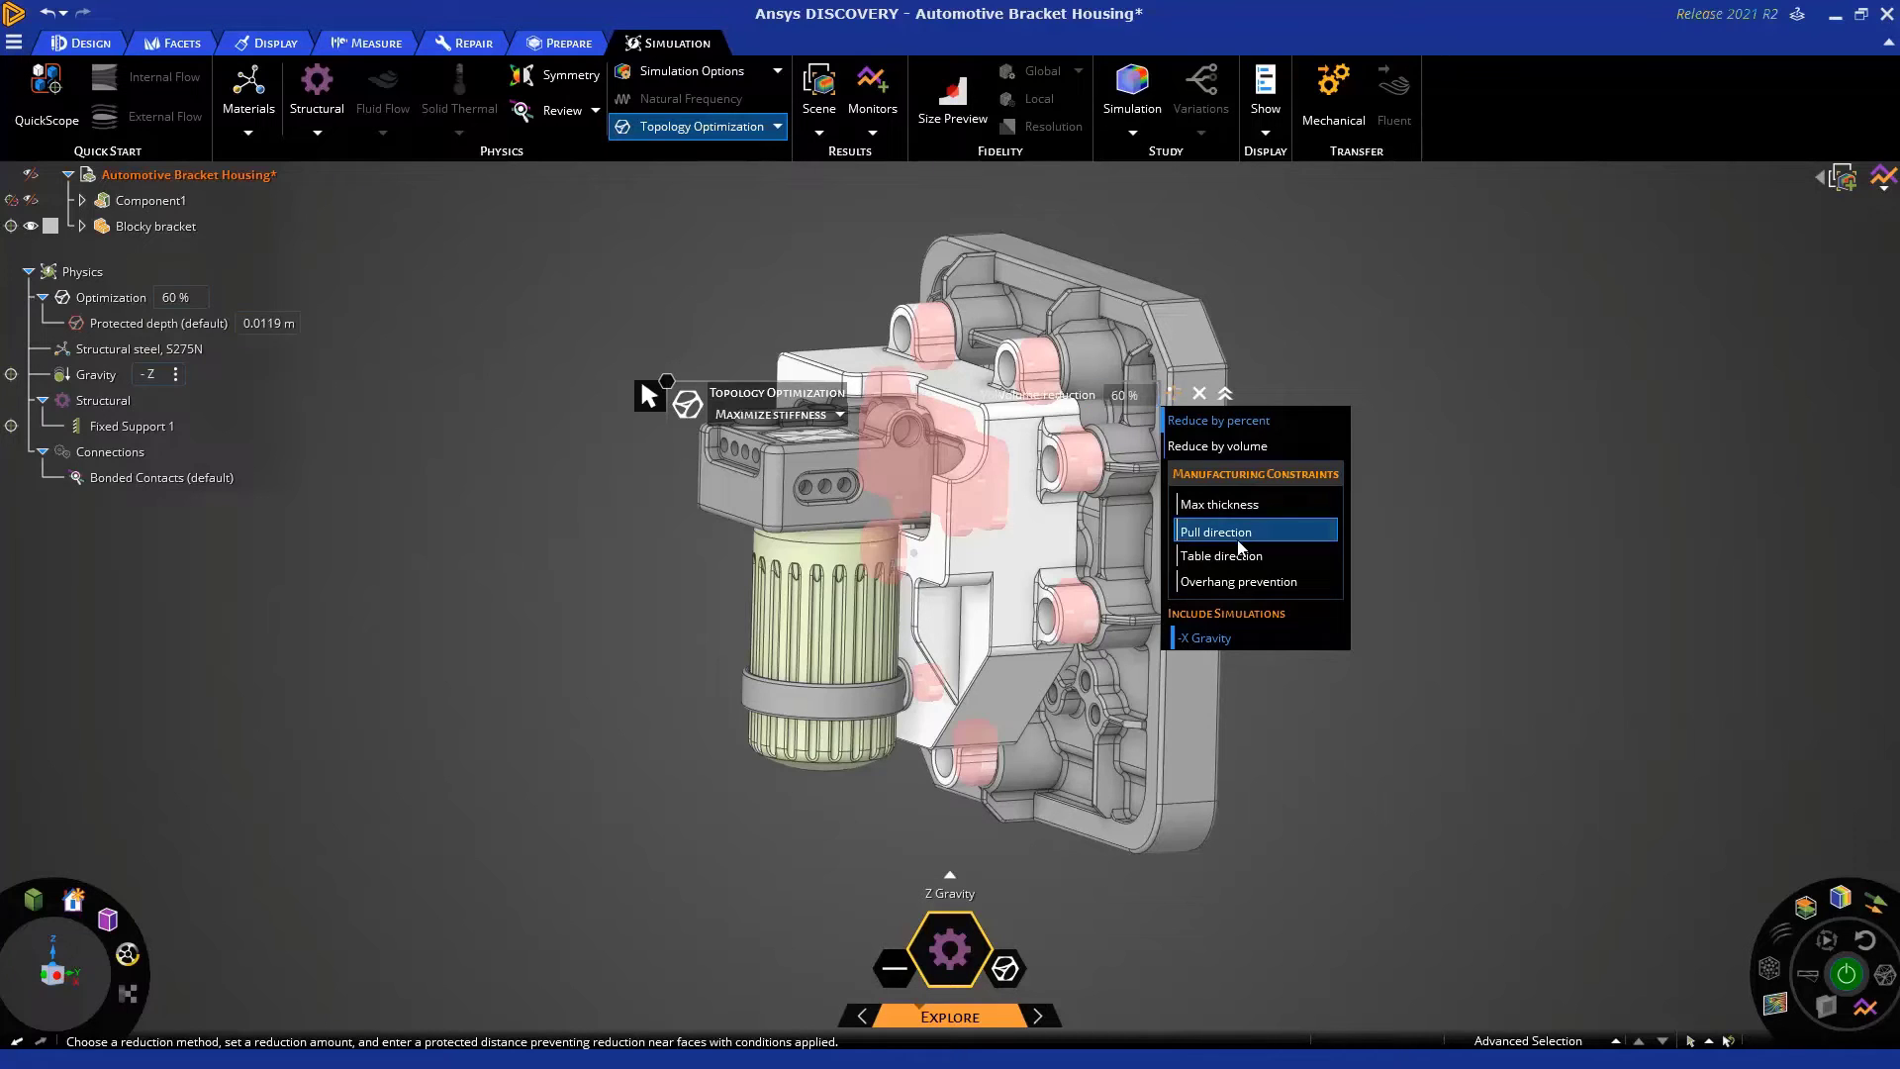
left_click(1242, 547)
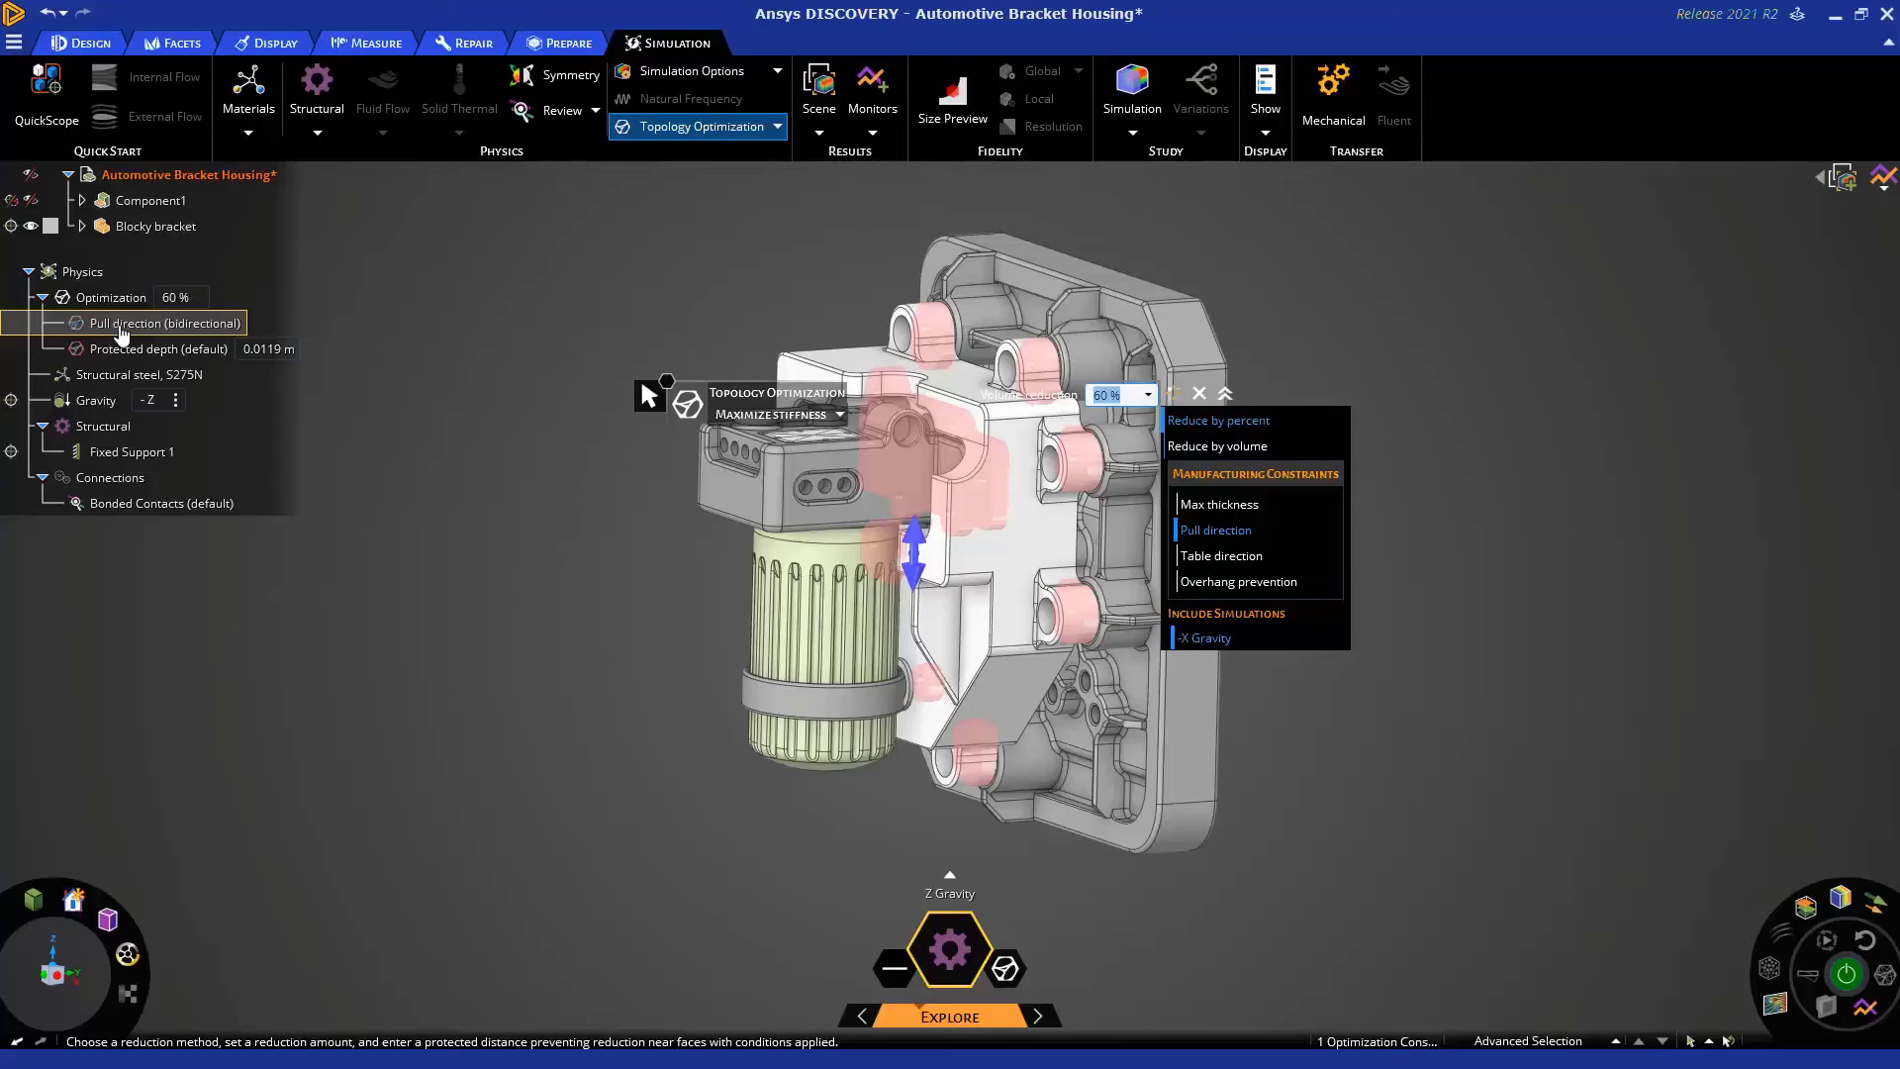
left_click(1231, 530)
key("ctrl+z")
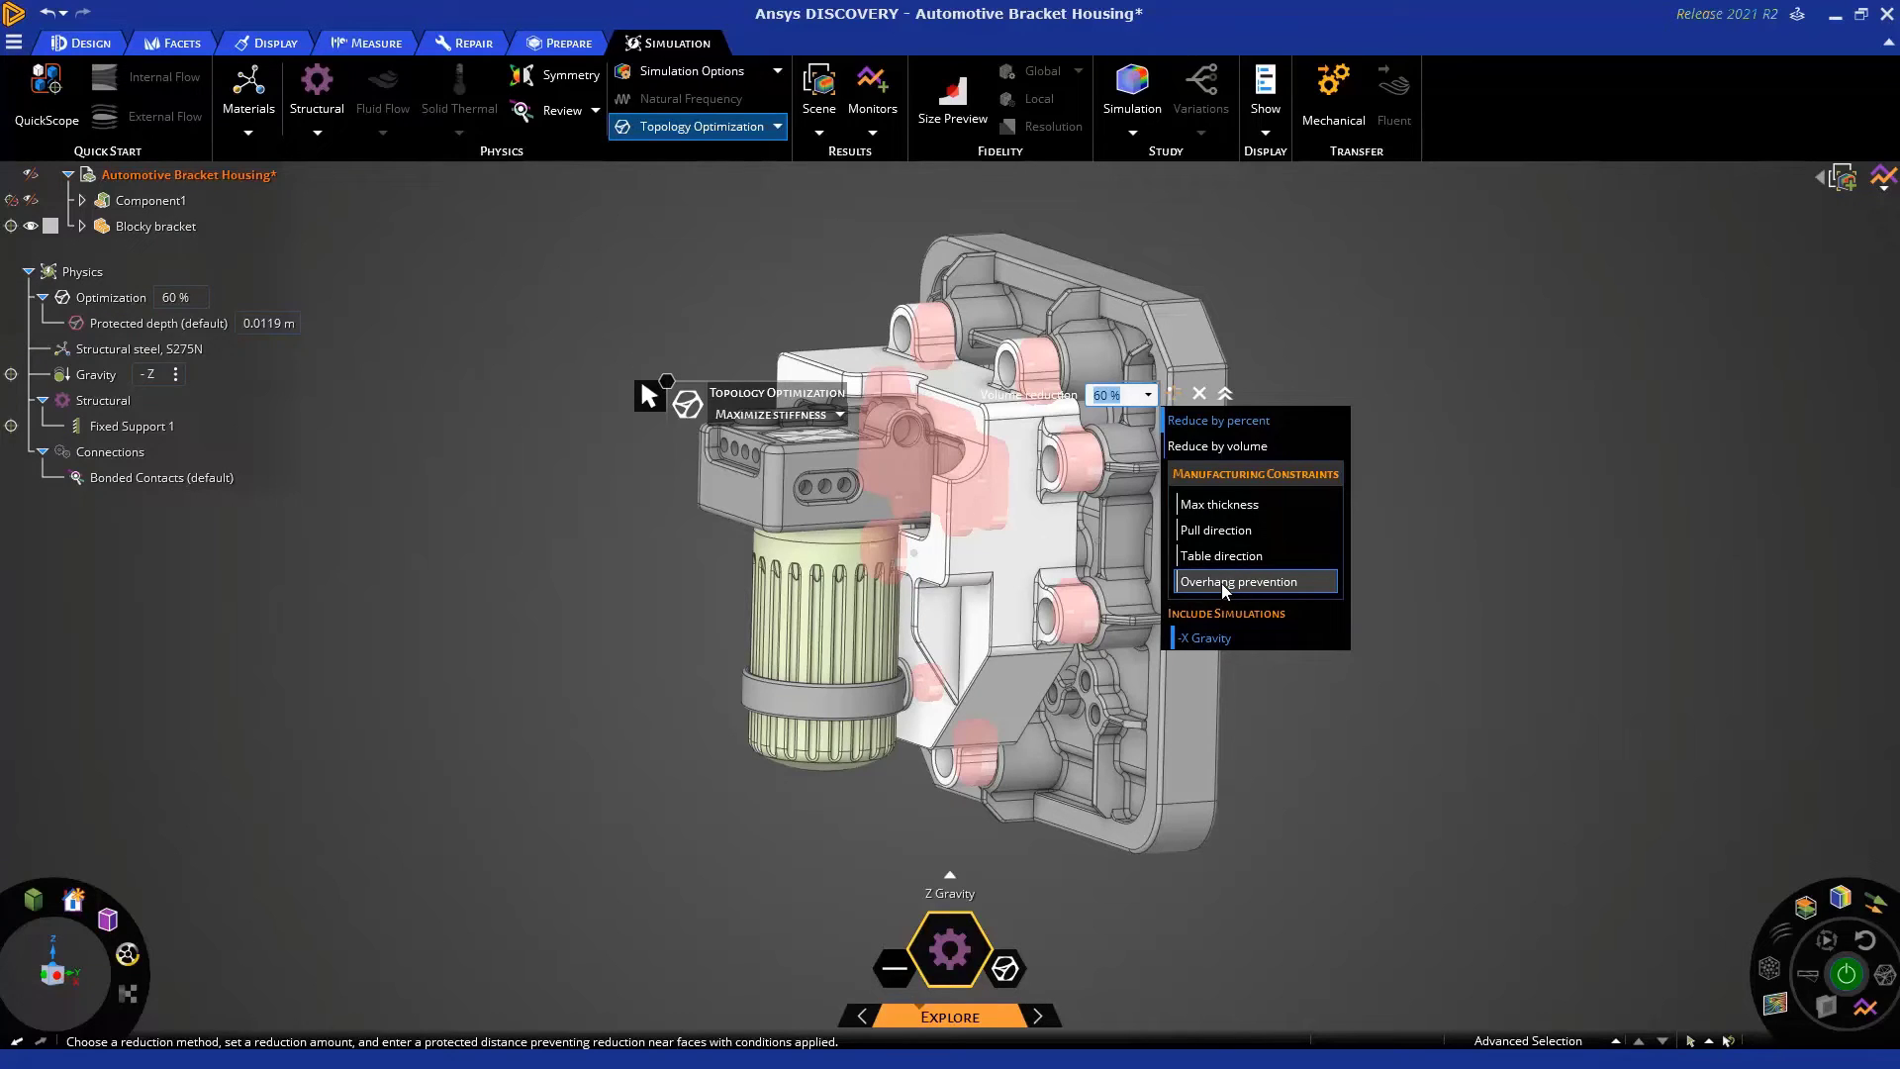
Collapse the manufacturing constraints and close the topology optimization settings
left_click(1232, 558)
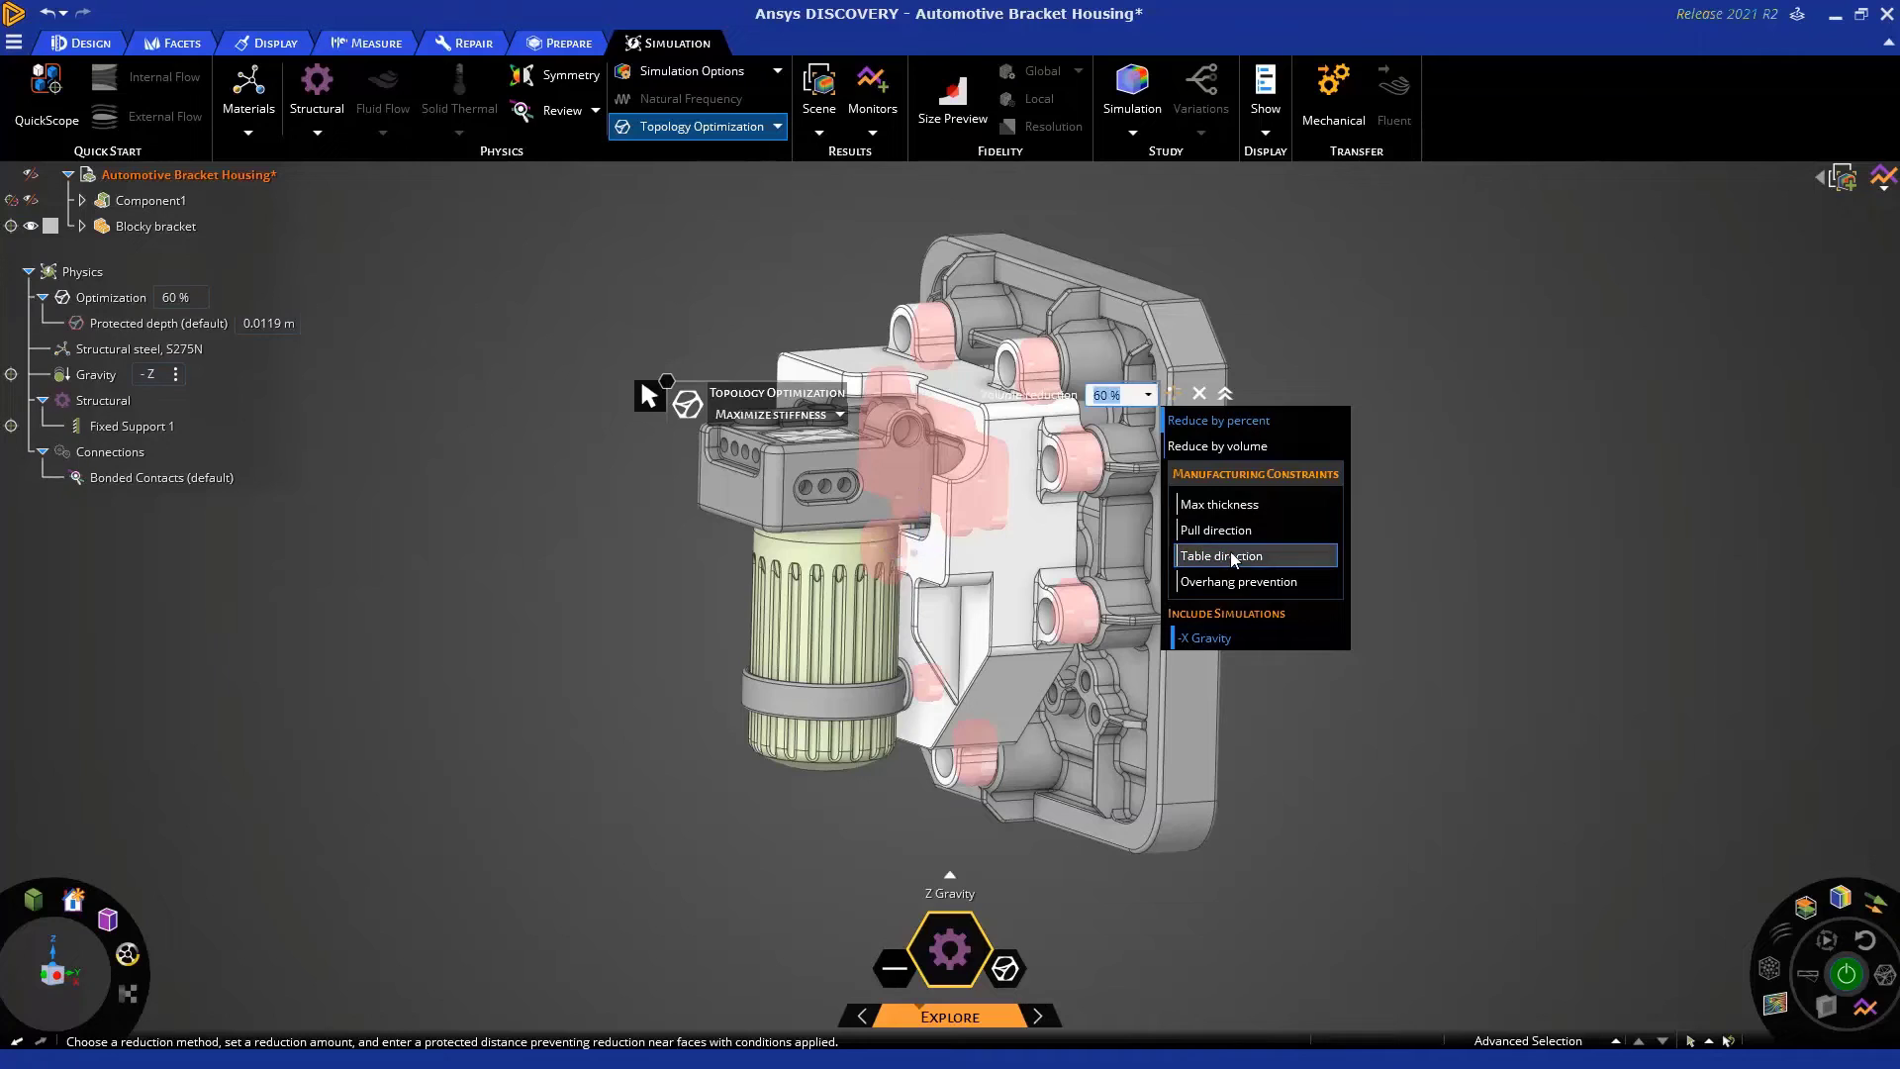
left_click(1230, 471)
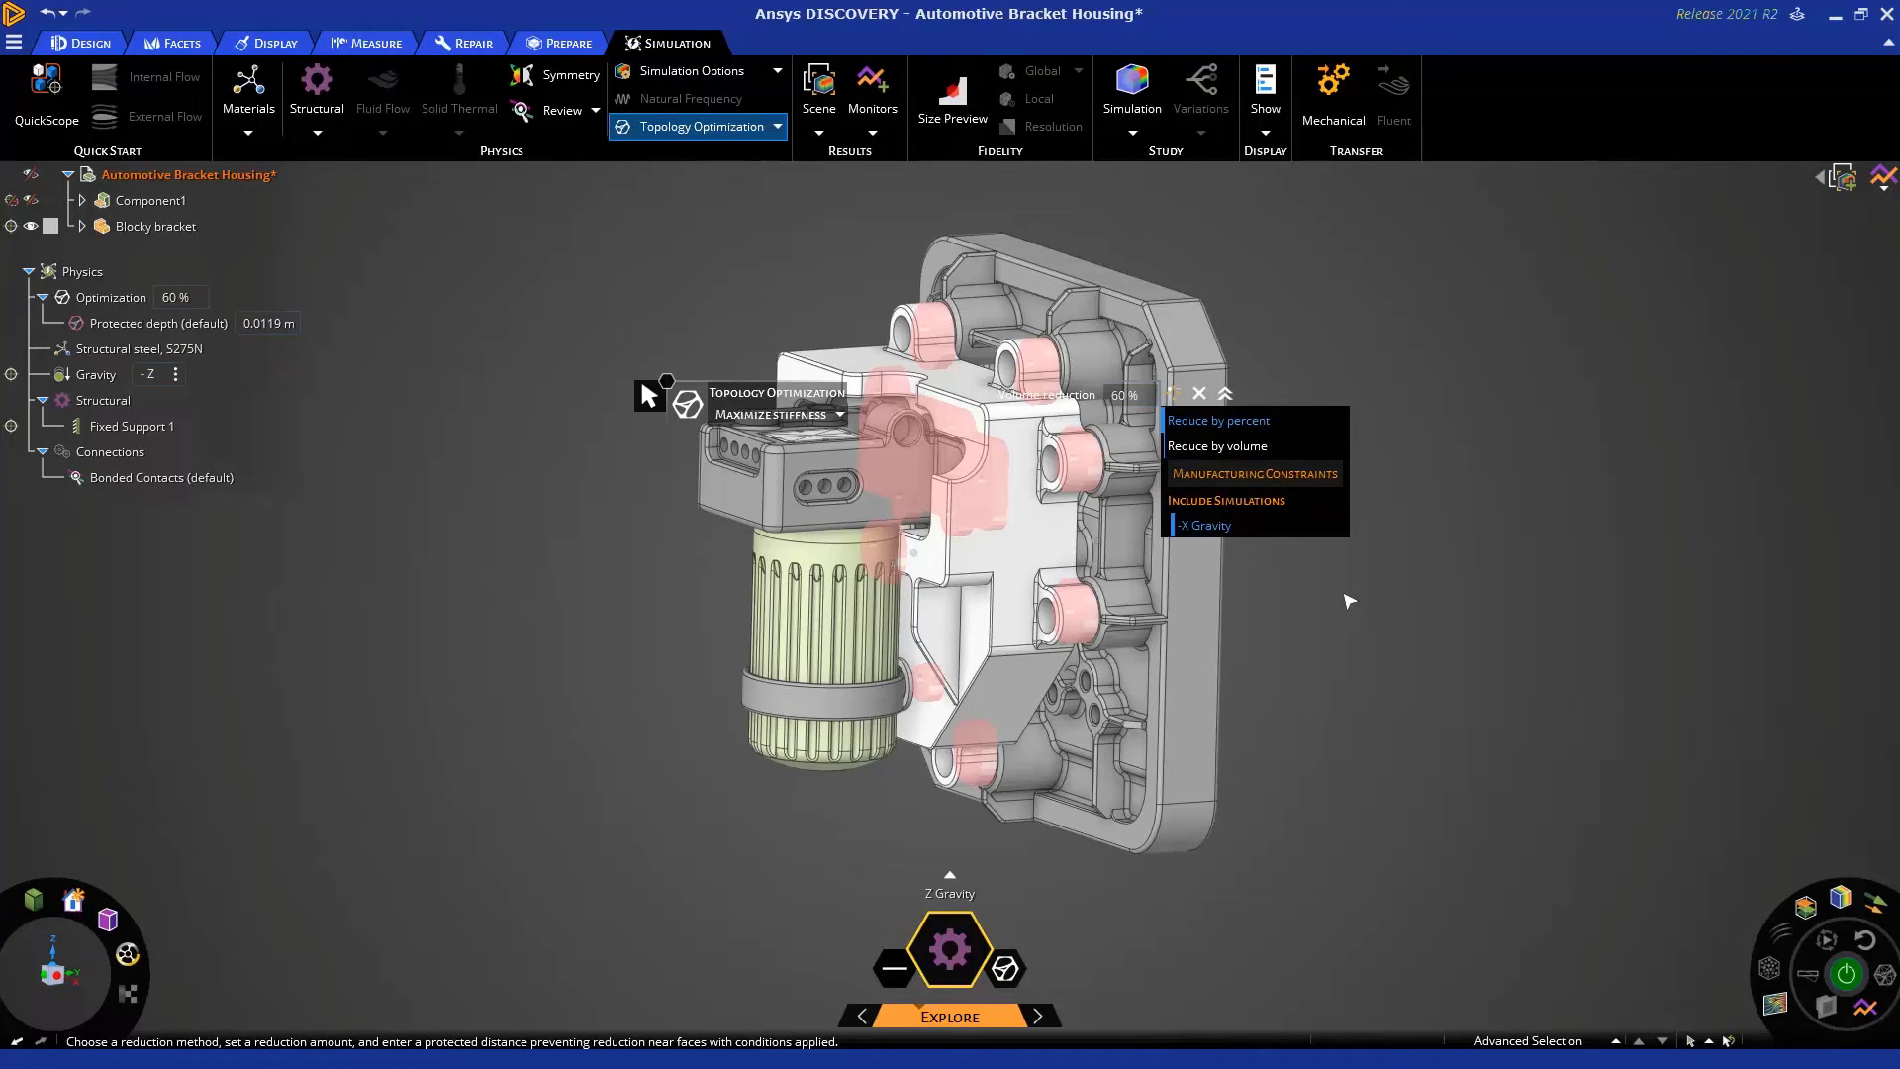
key("Escape")
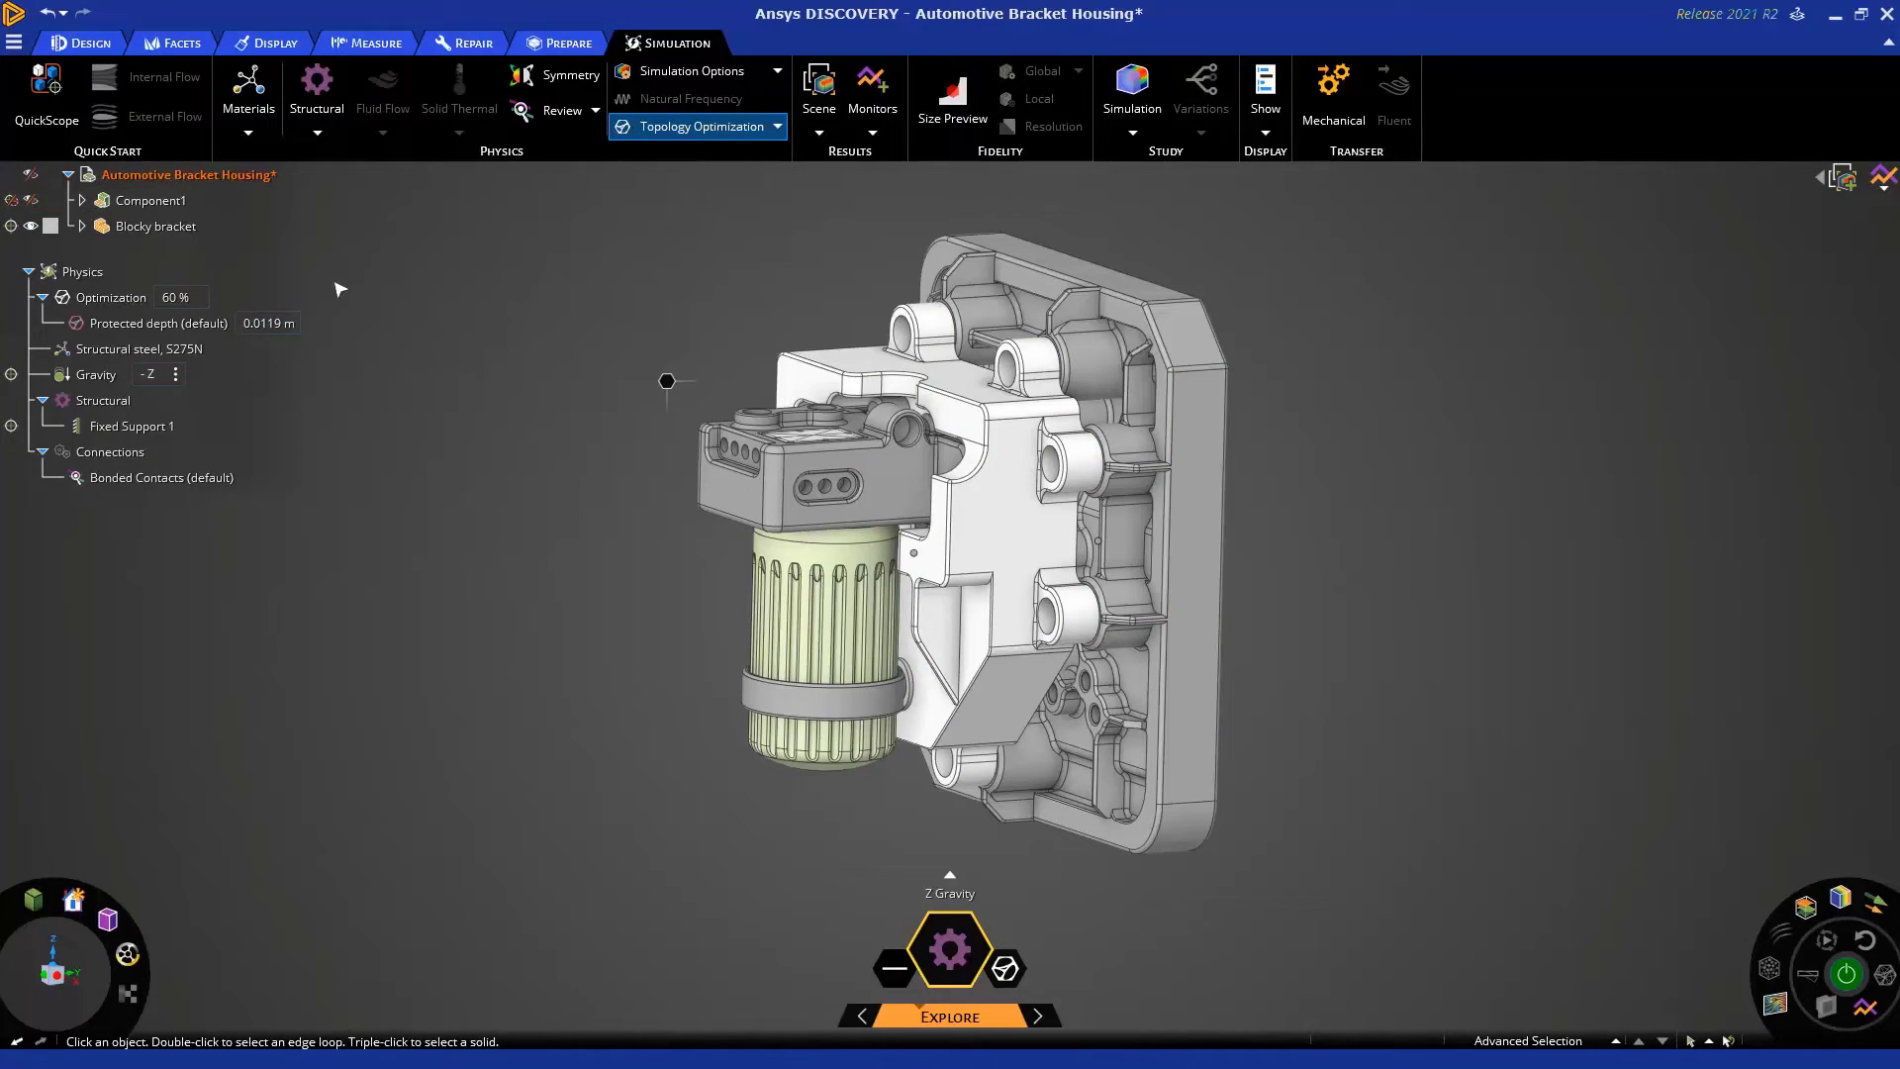
Set the default protected depth of the topology optimization to 0.02 m
left_click(186, 327)
double_click(189, 330)
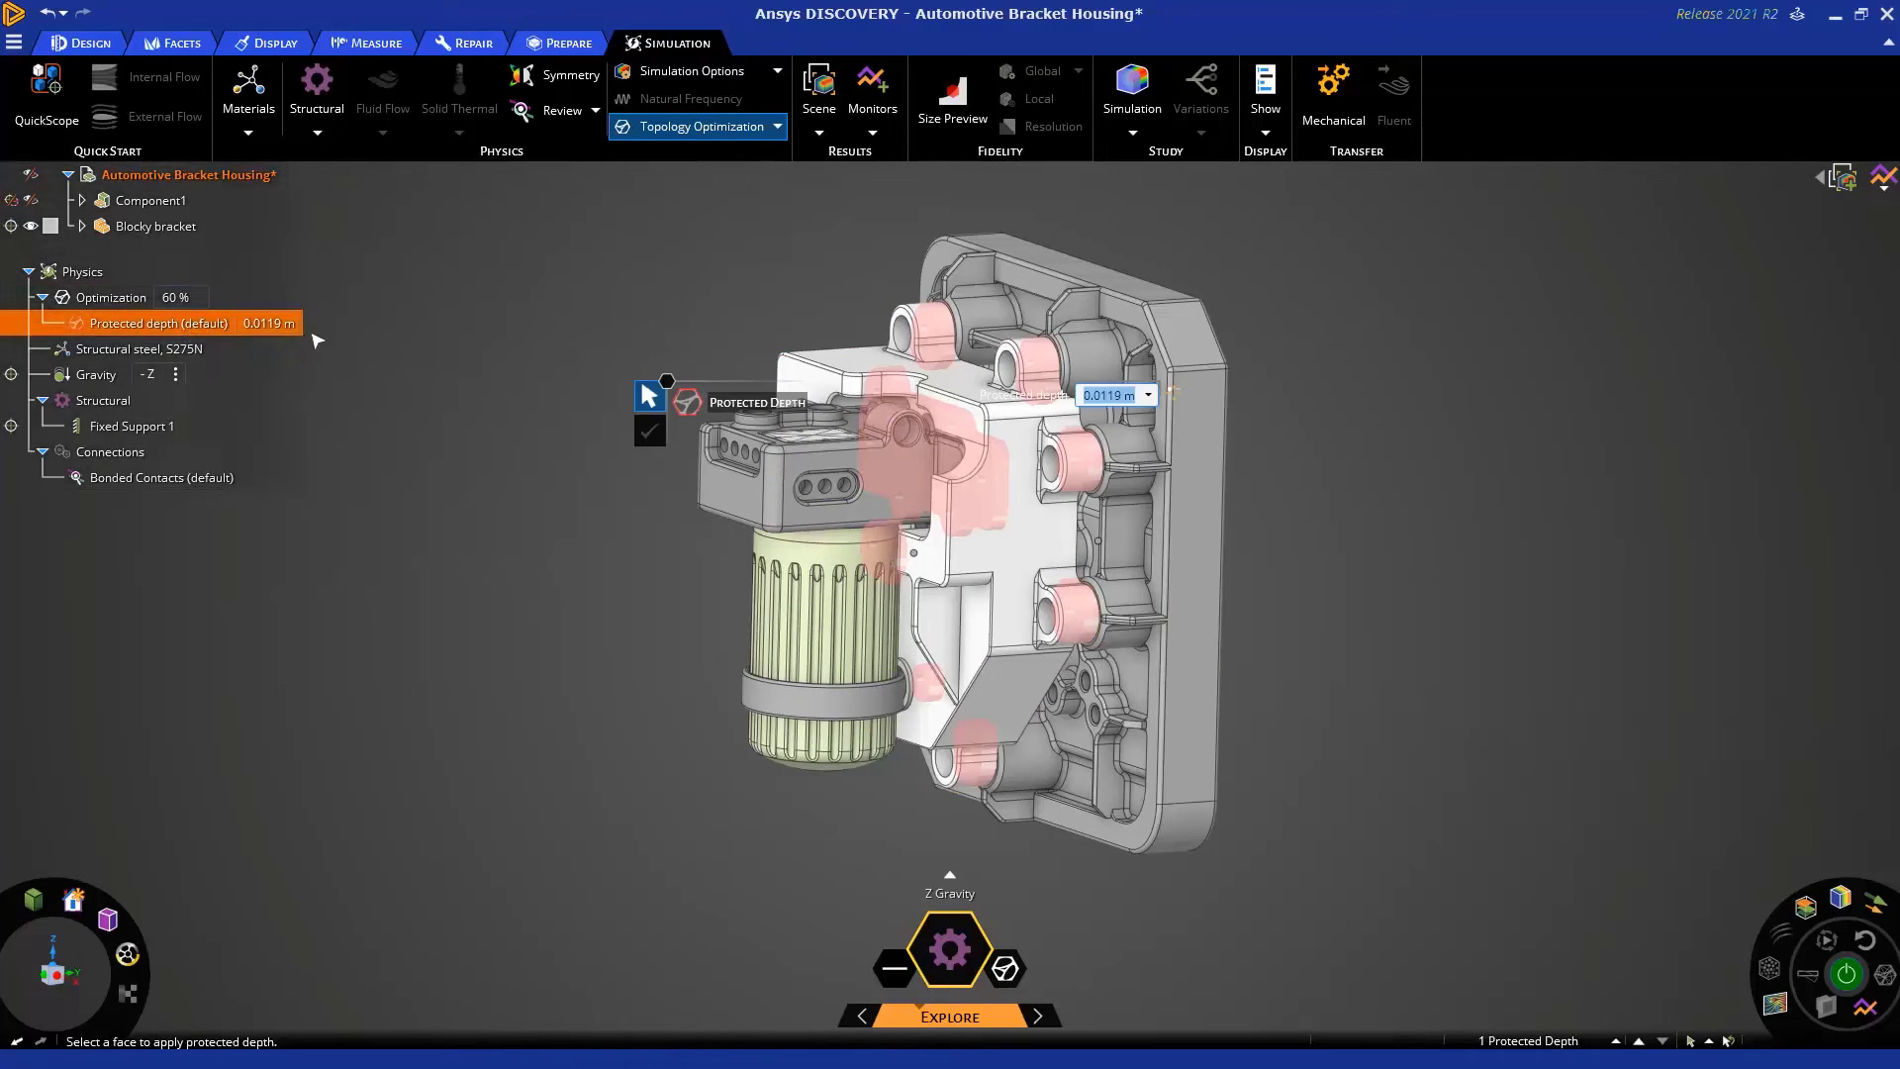
key("Escape")
left_click(64, 983)
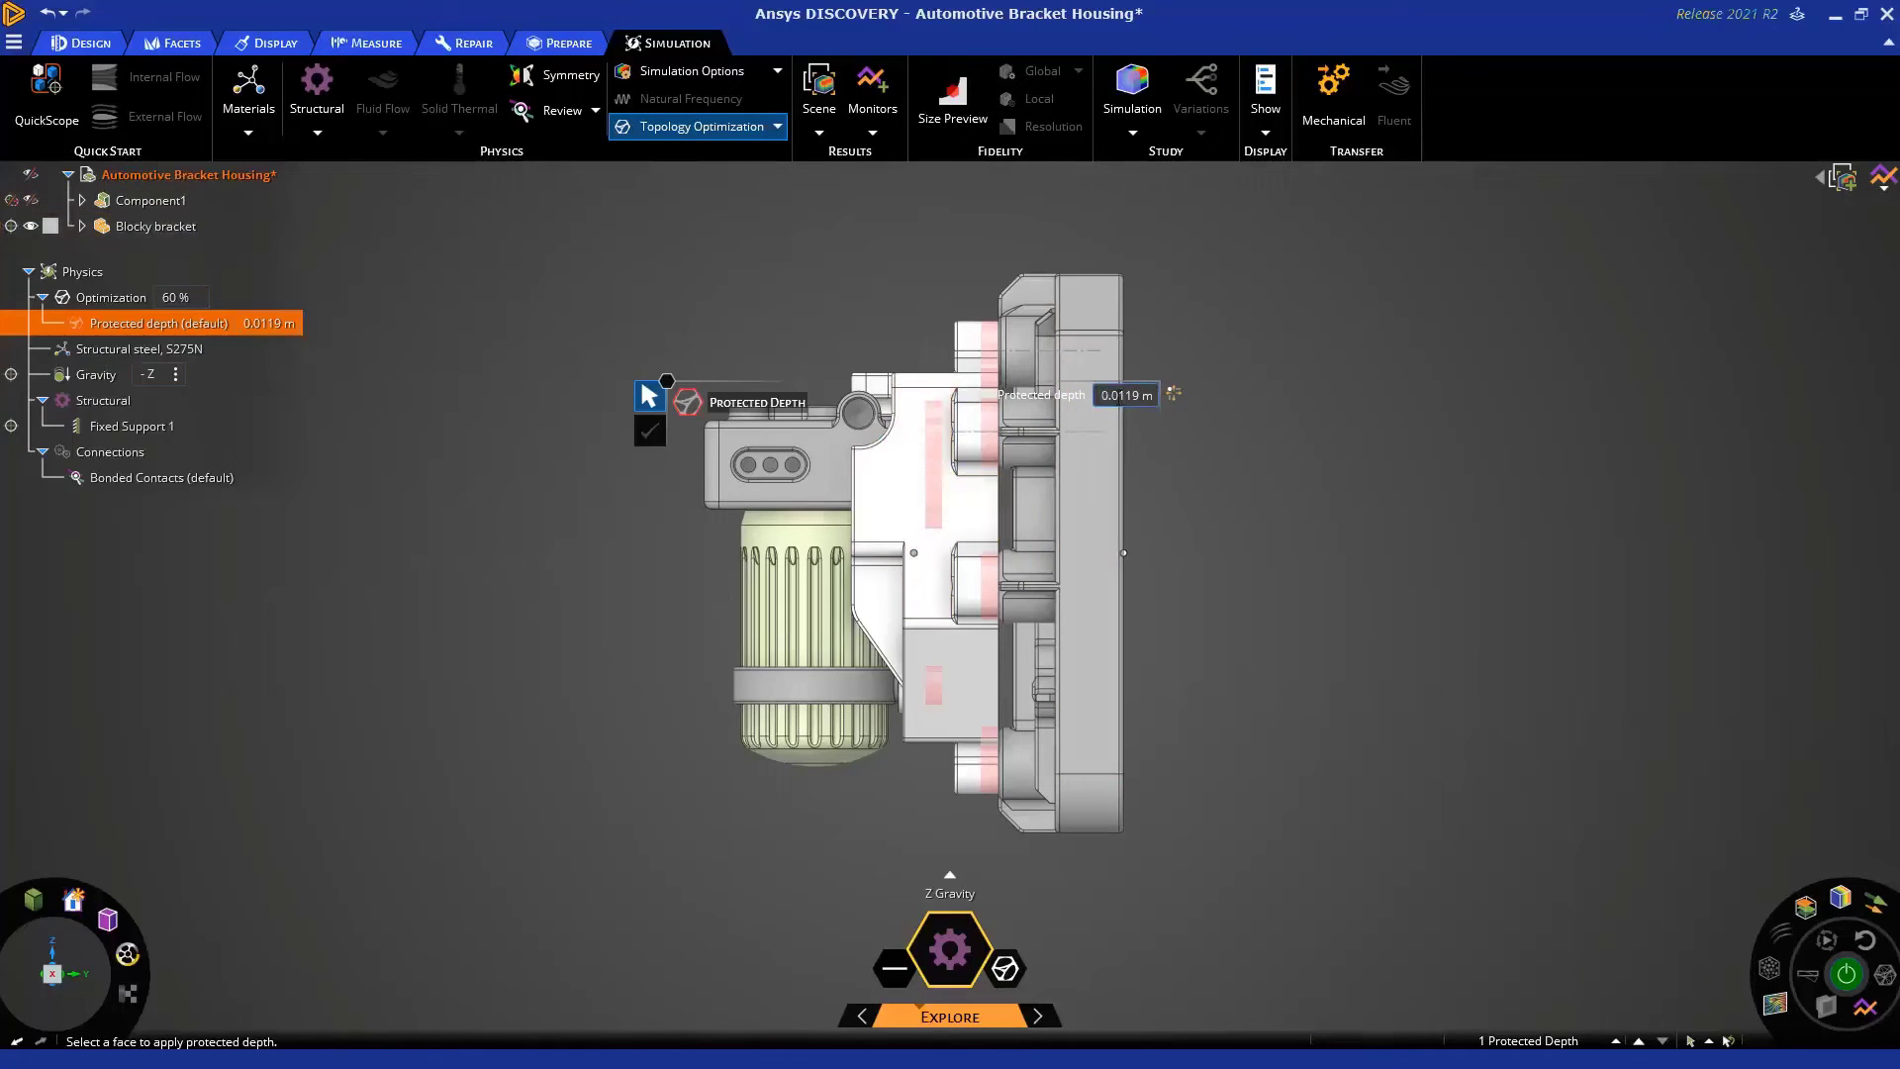
left_click(1134, 396)
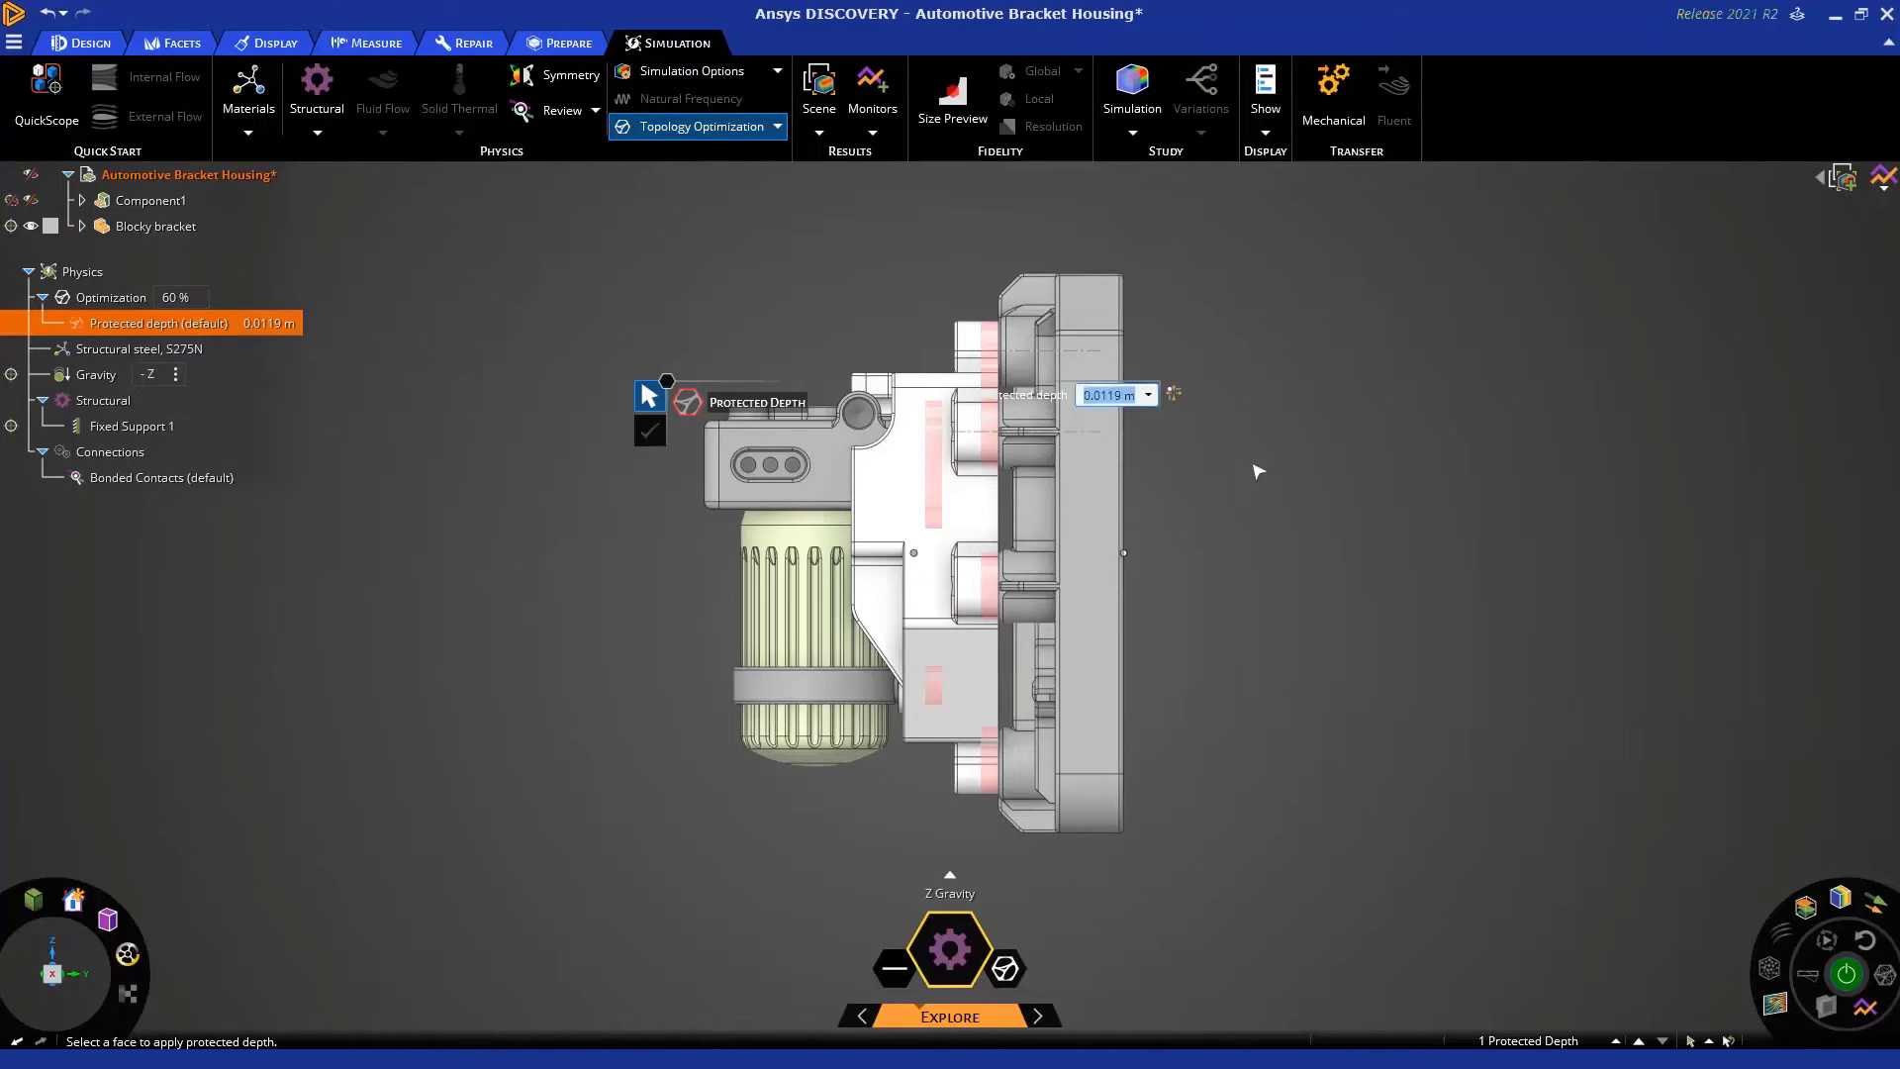
type(".02")
key("Return")
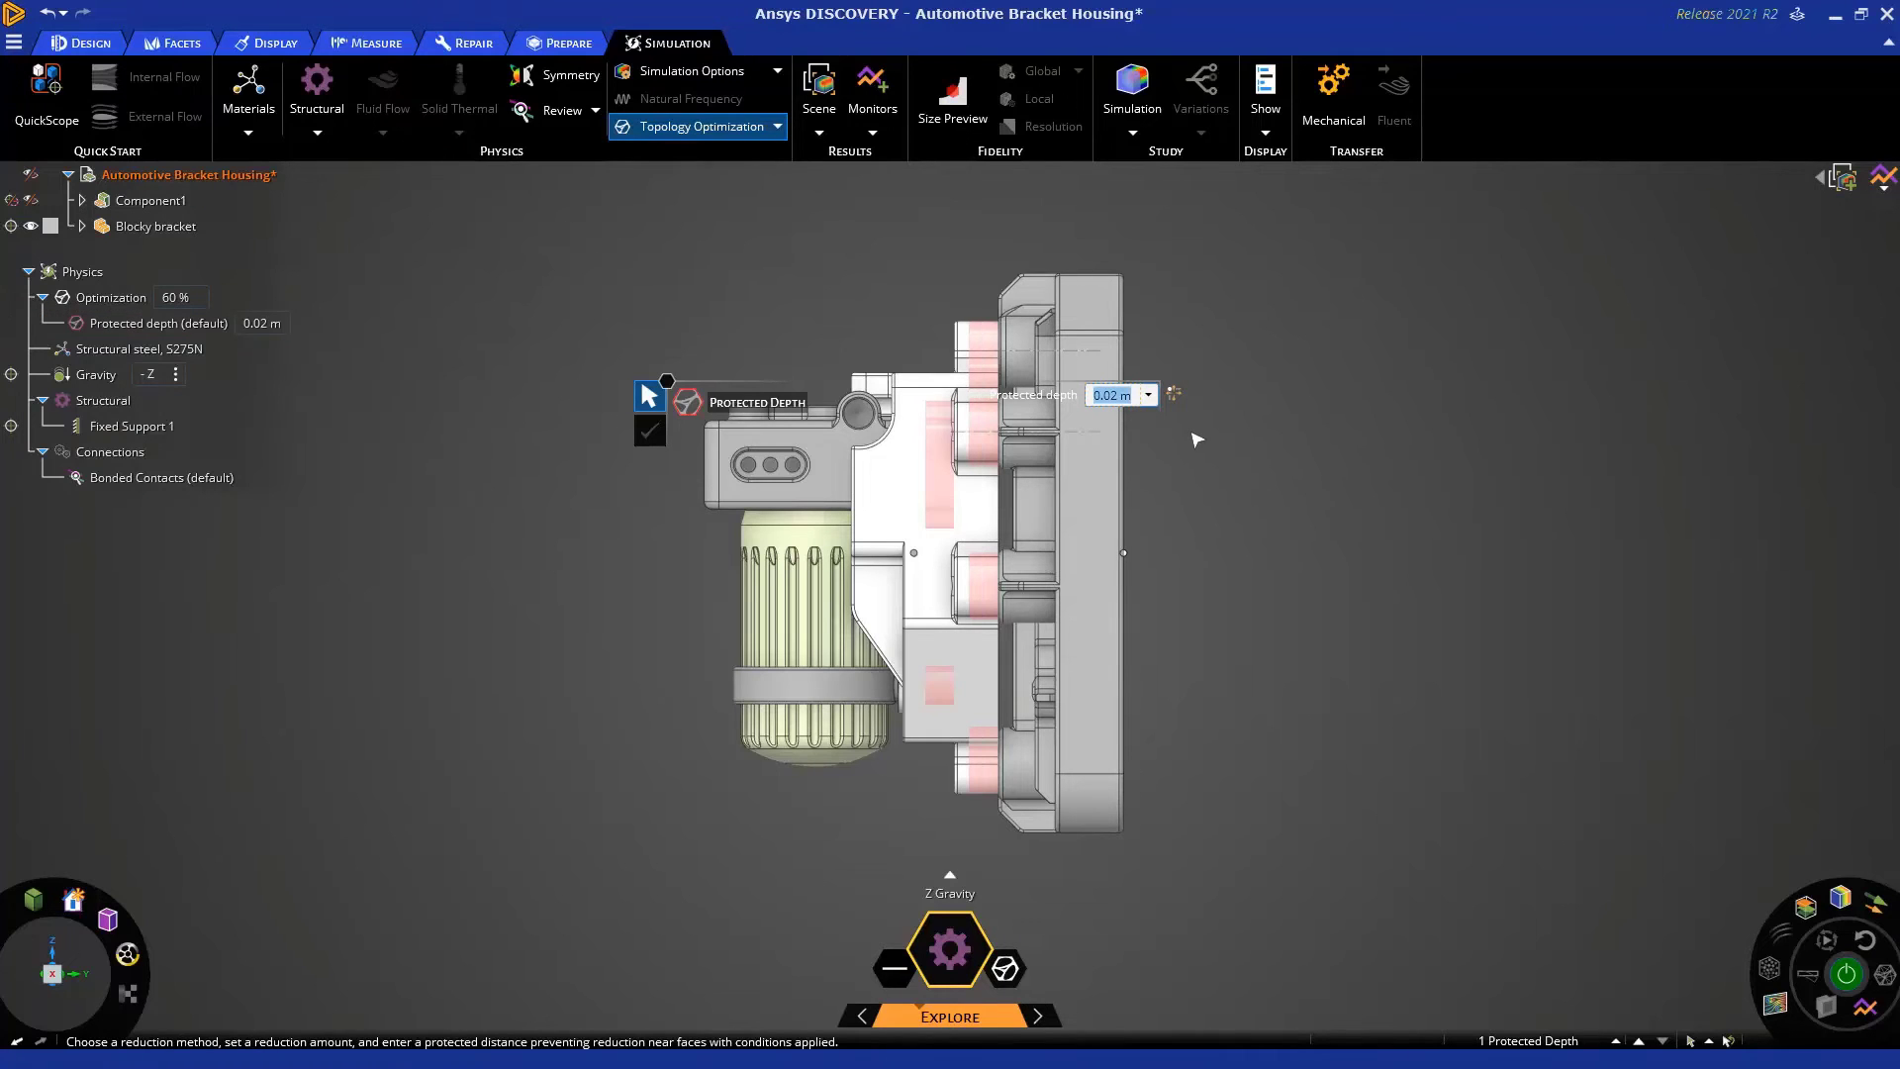
Set the default protected depth of the topology optimization to 0.001 m
type(".001")
key("Return")
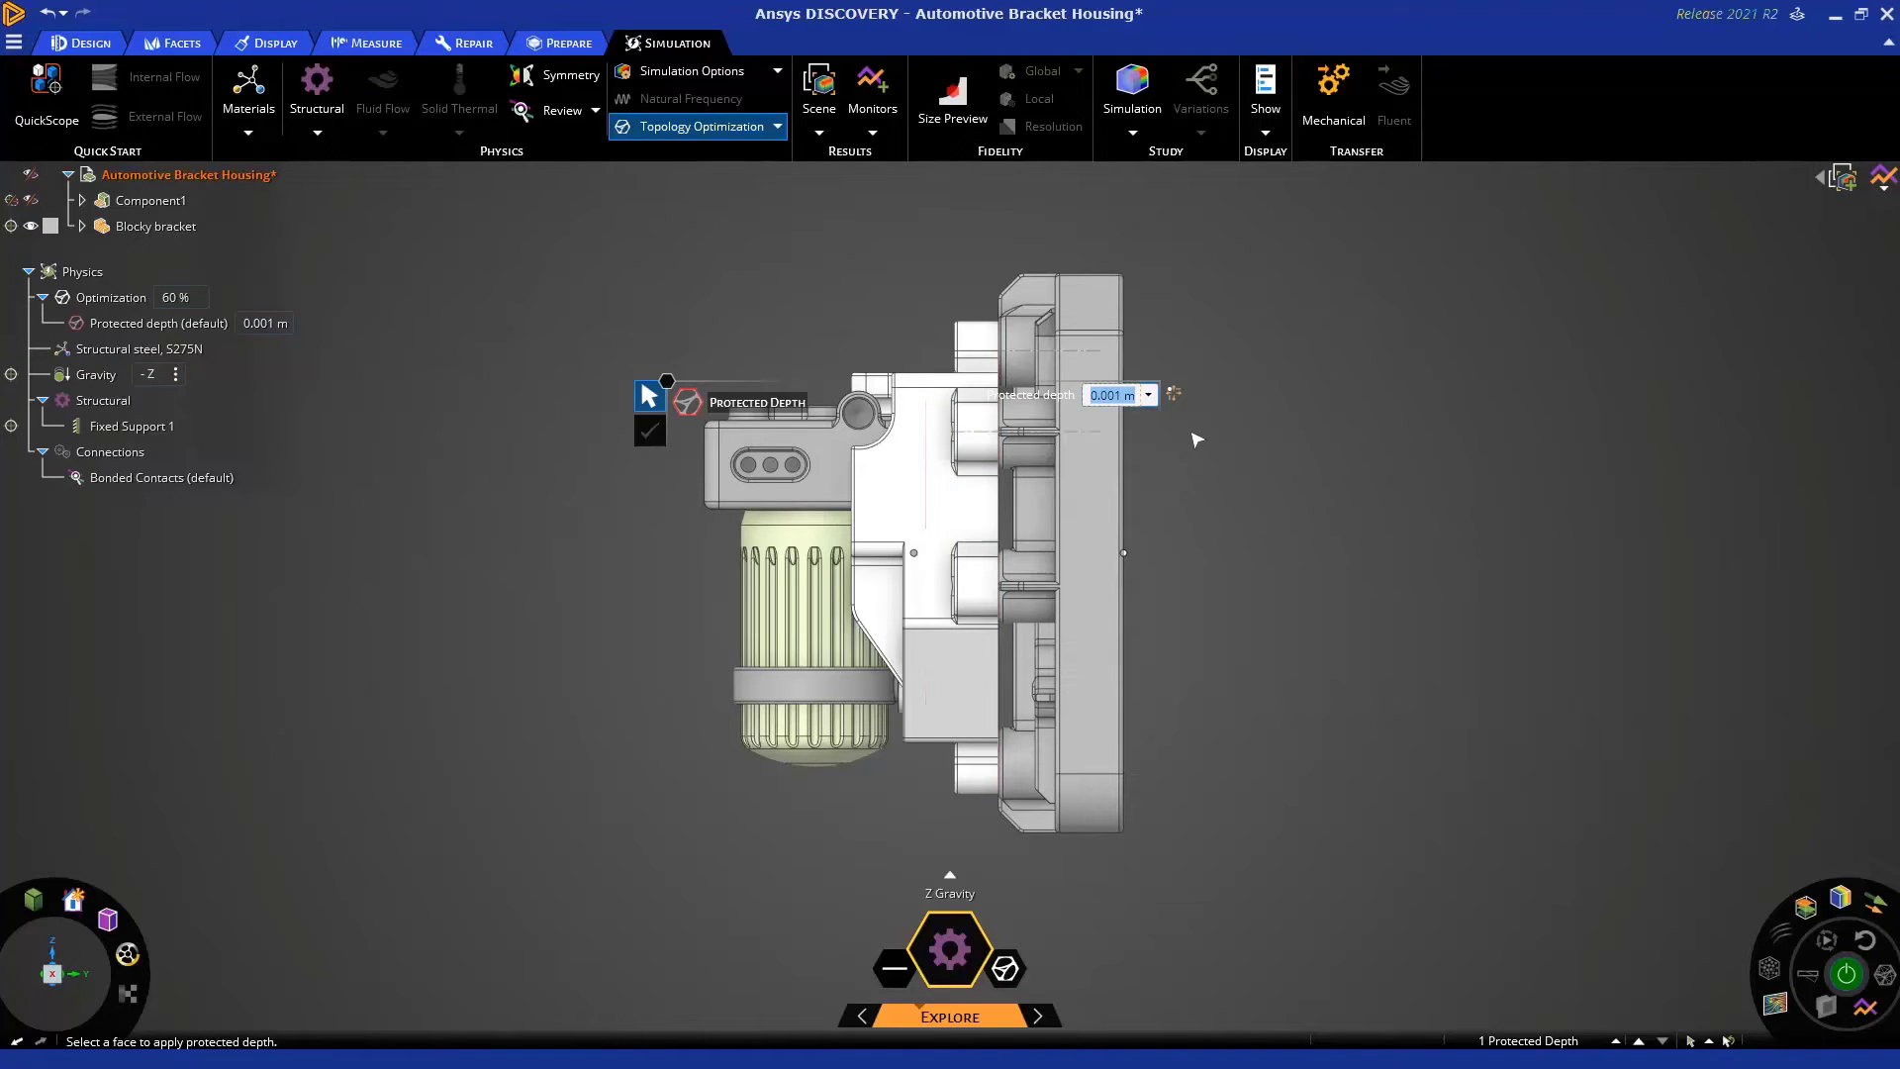
key("Escape")
key("h")
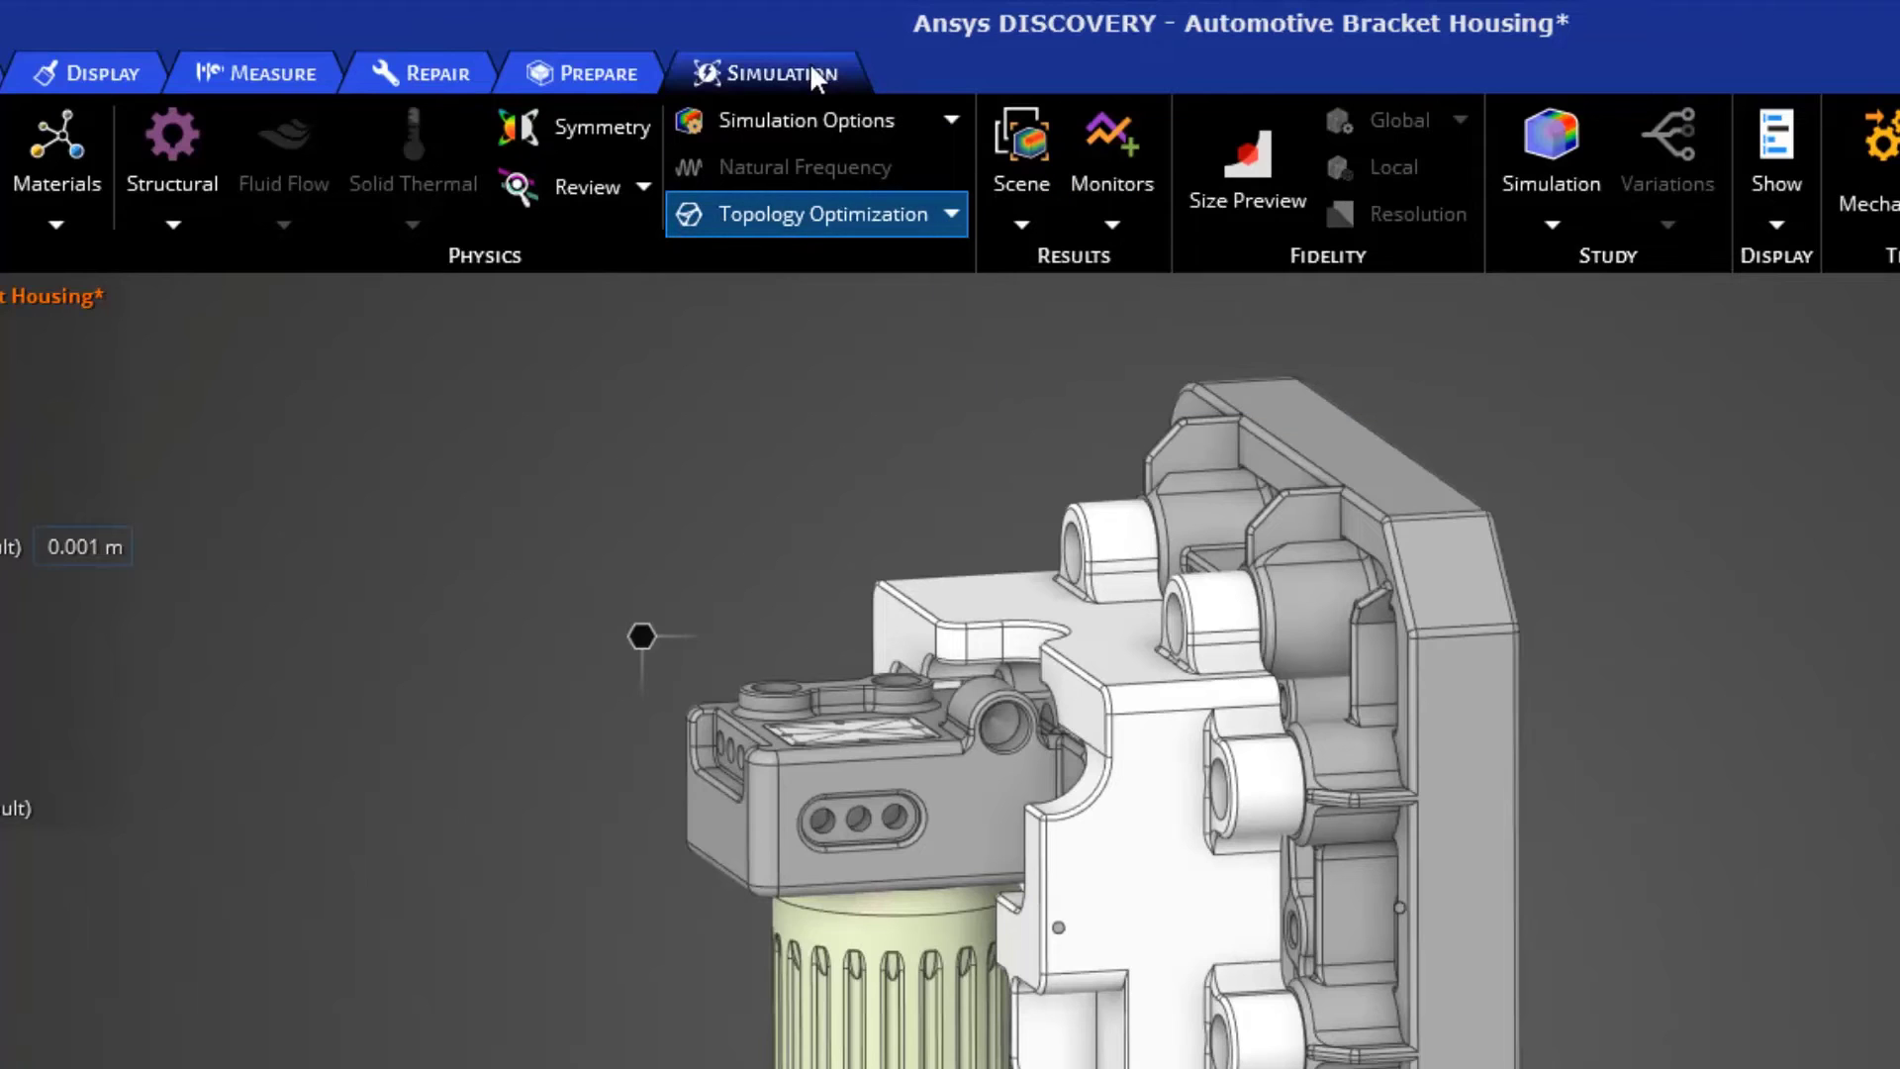
Apply a separate protected depth of 0.005 m to the upper face of the blocky bracket
left_click(956, 220)
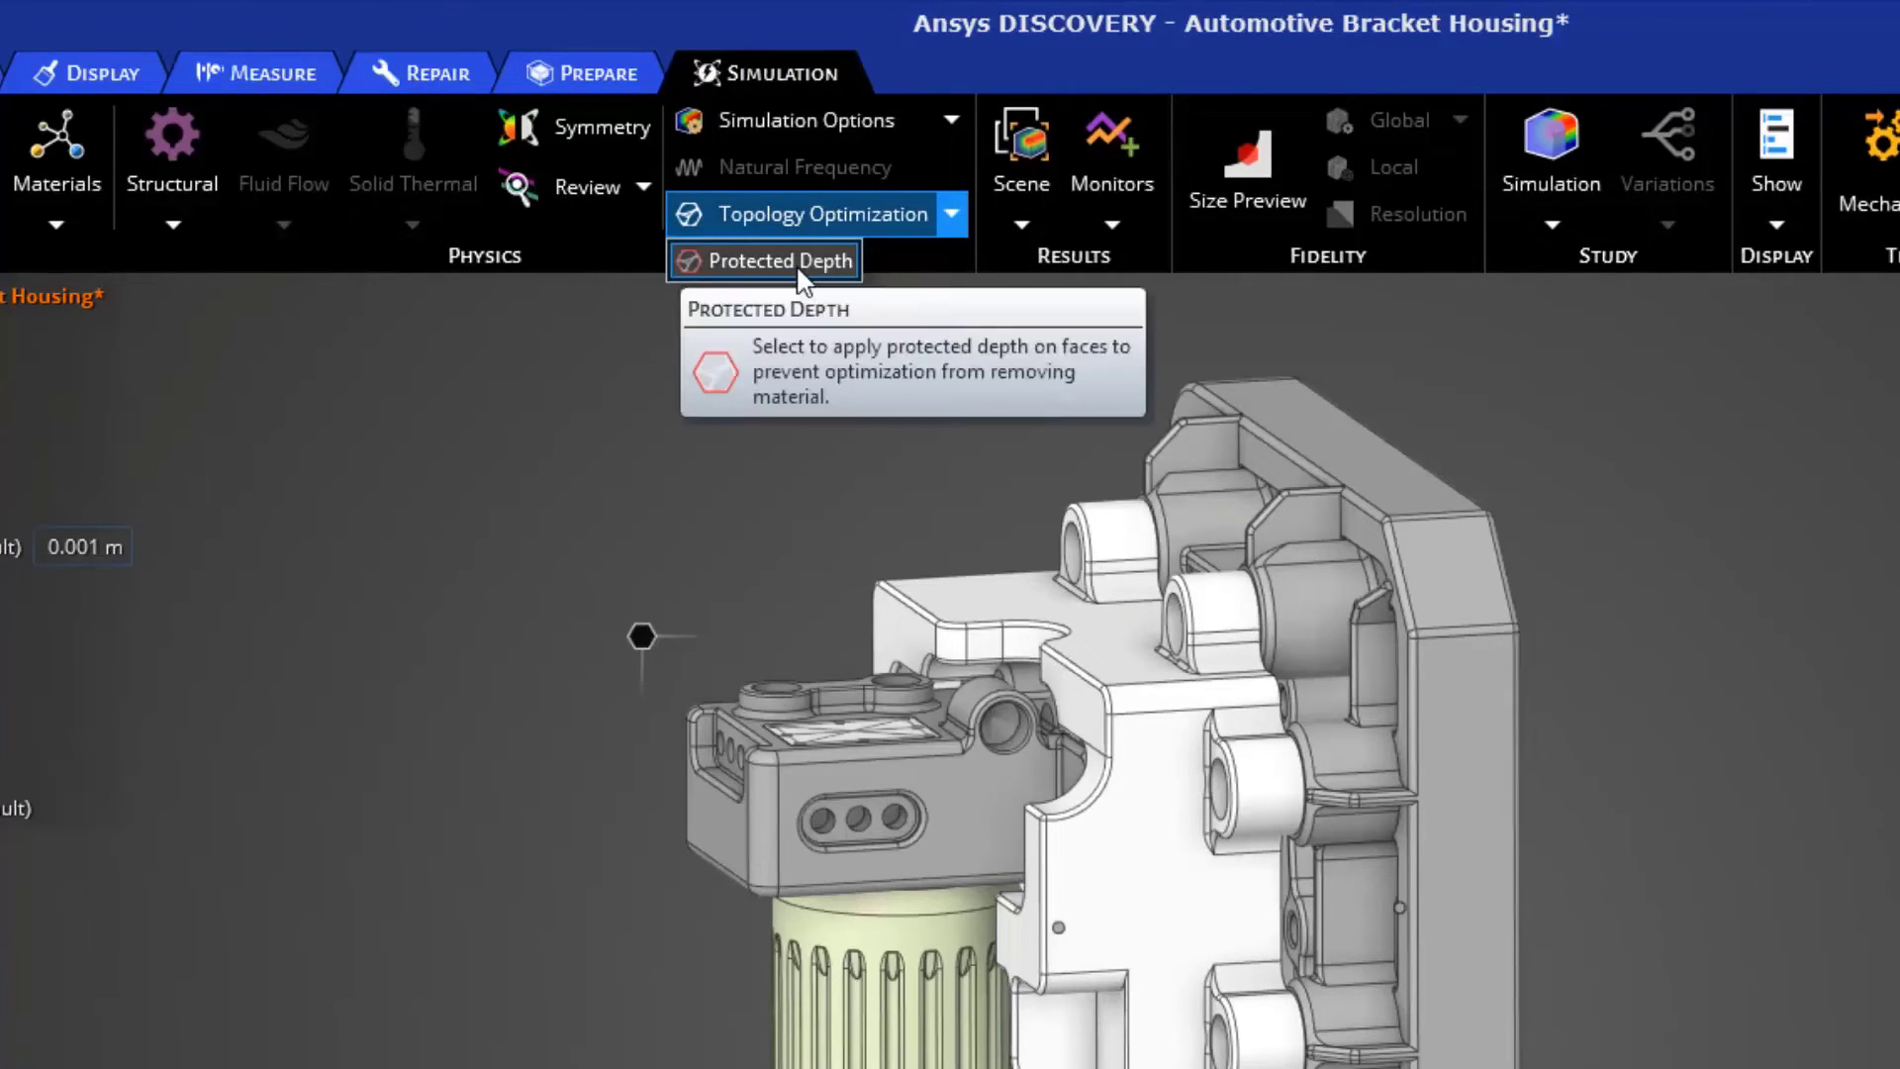
left_click(796, 263)
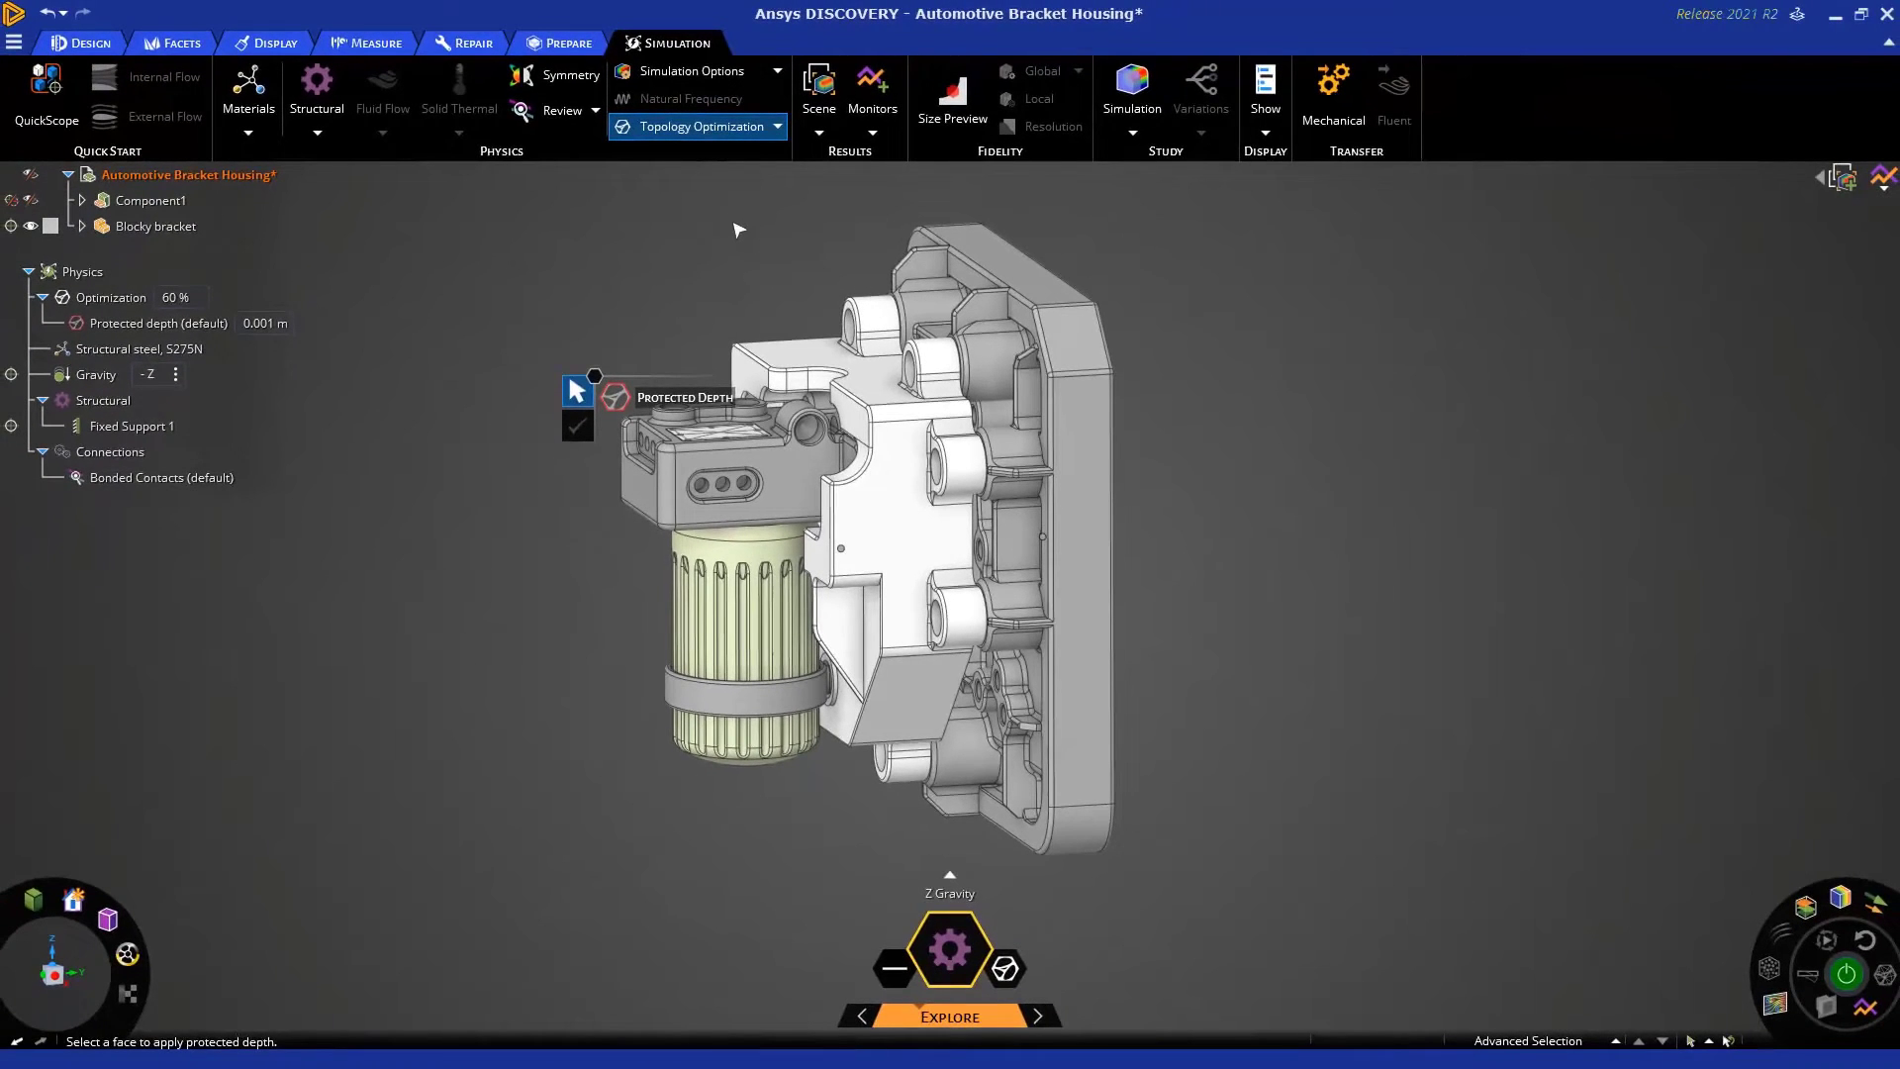
left_click(798, 354)
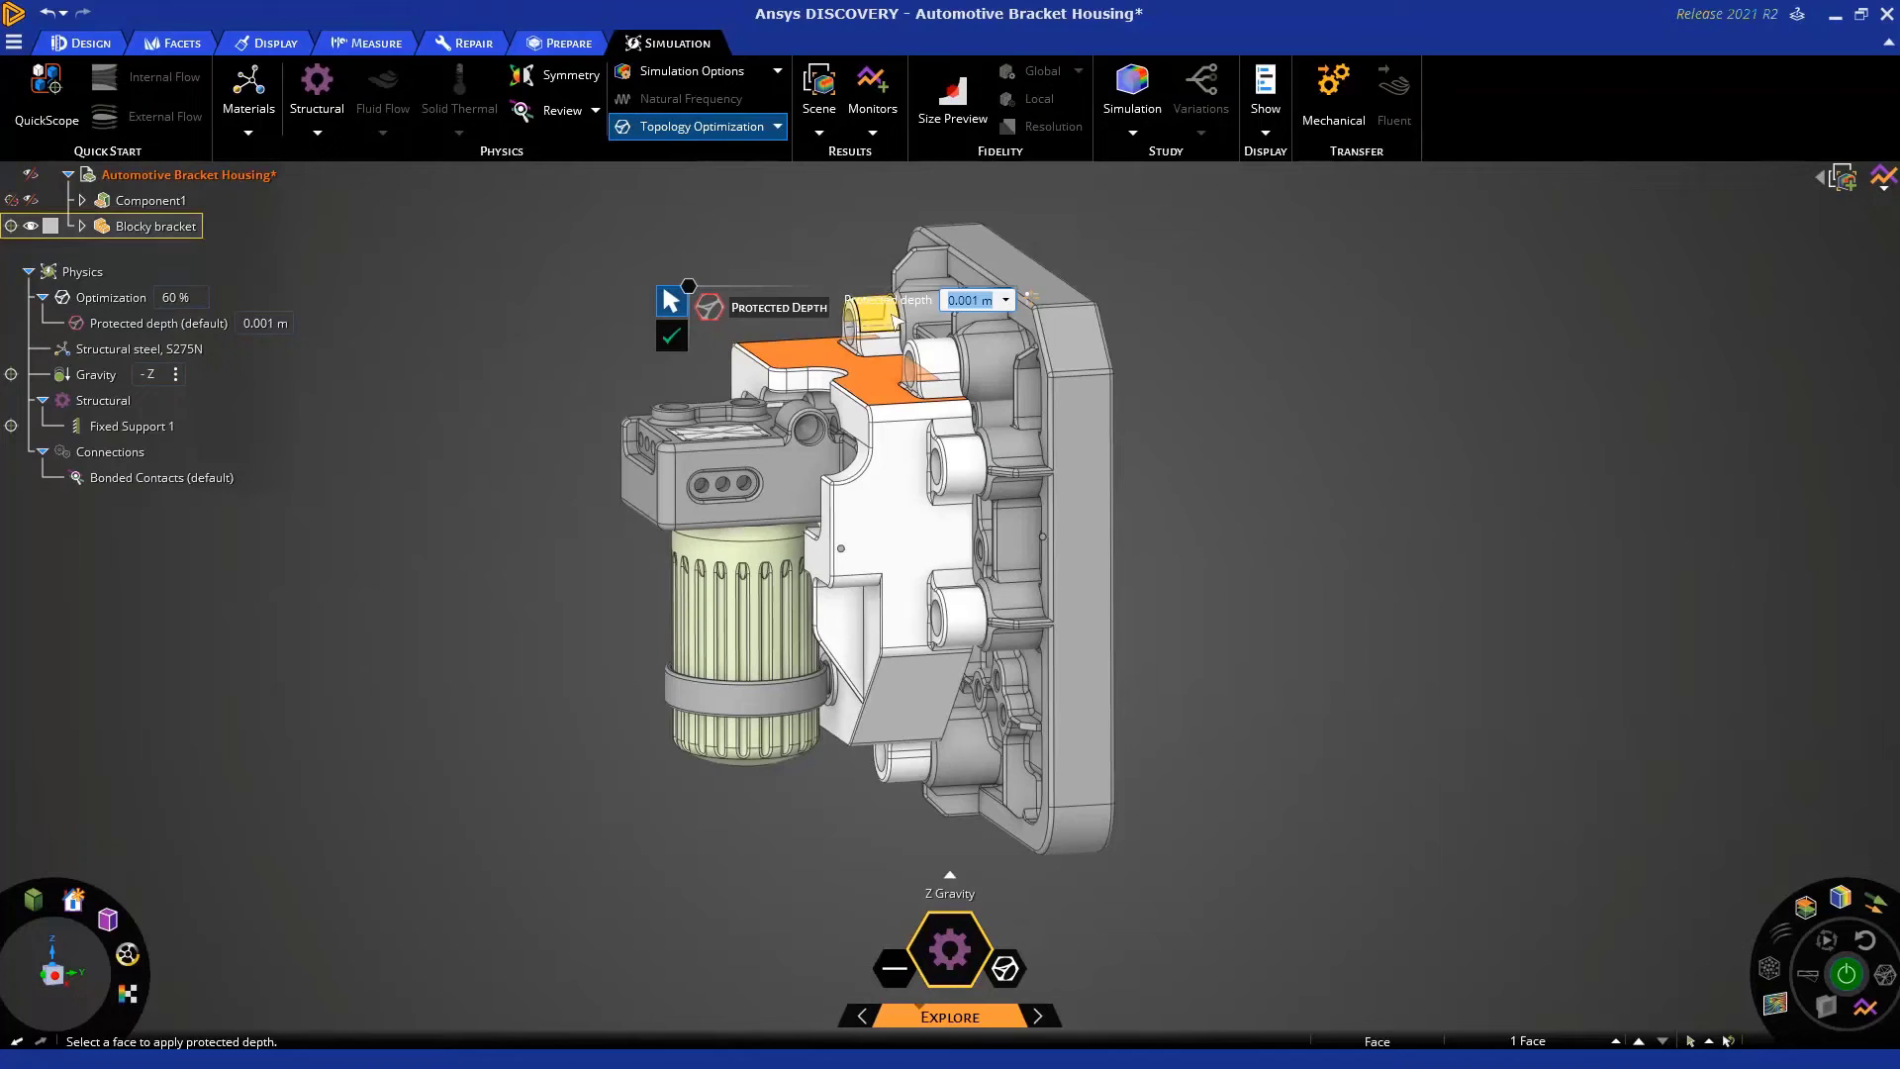
type(".005")
key("Return")
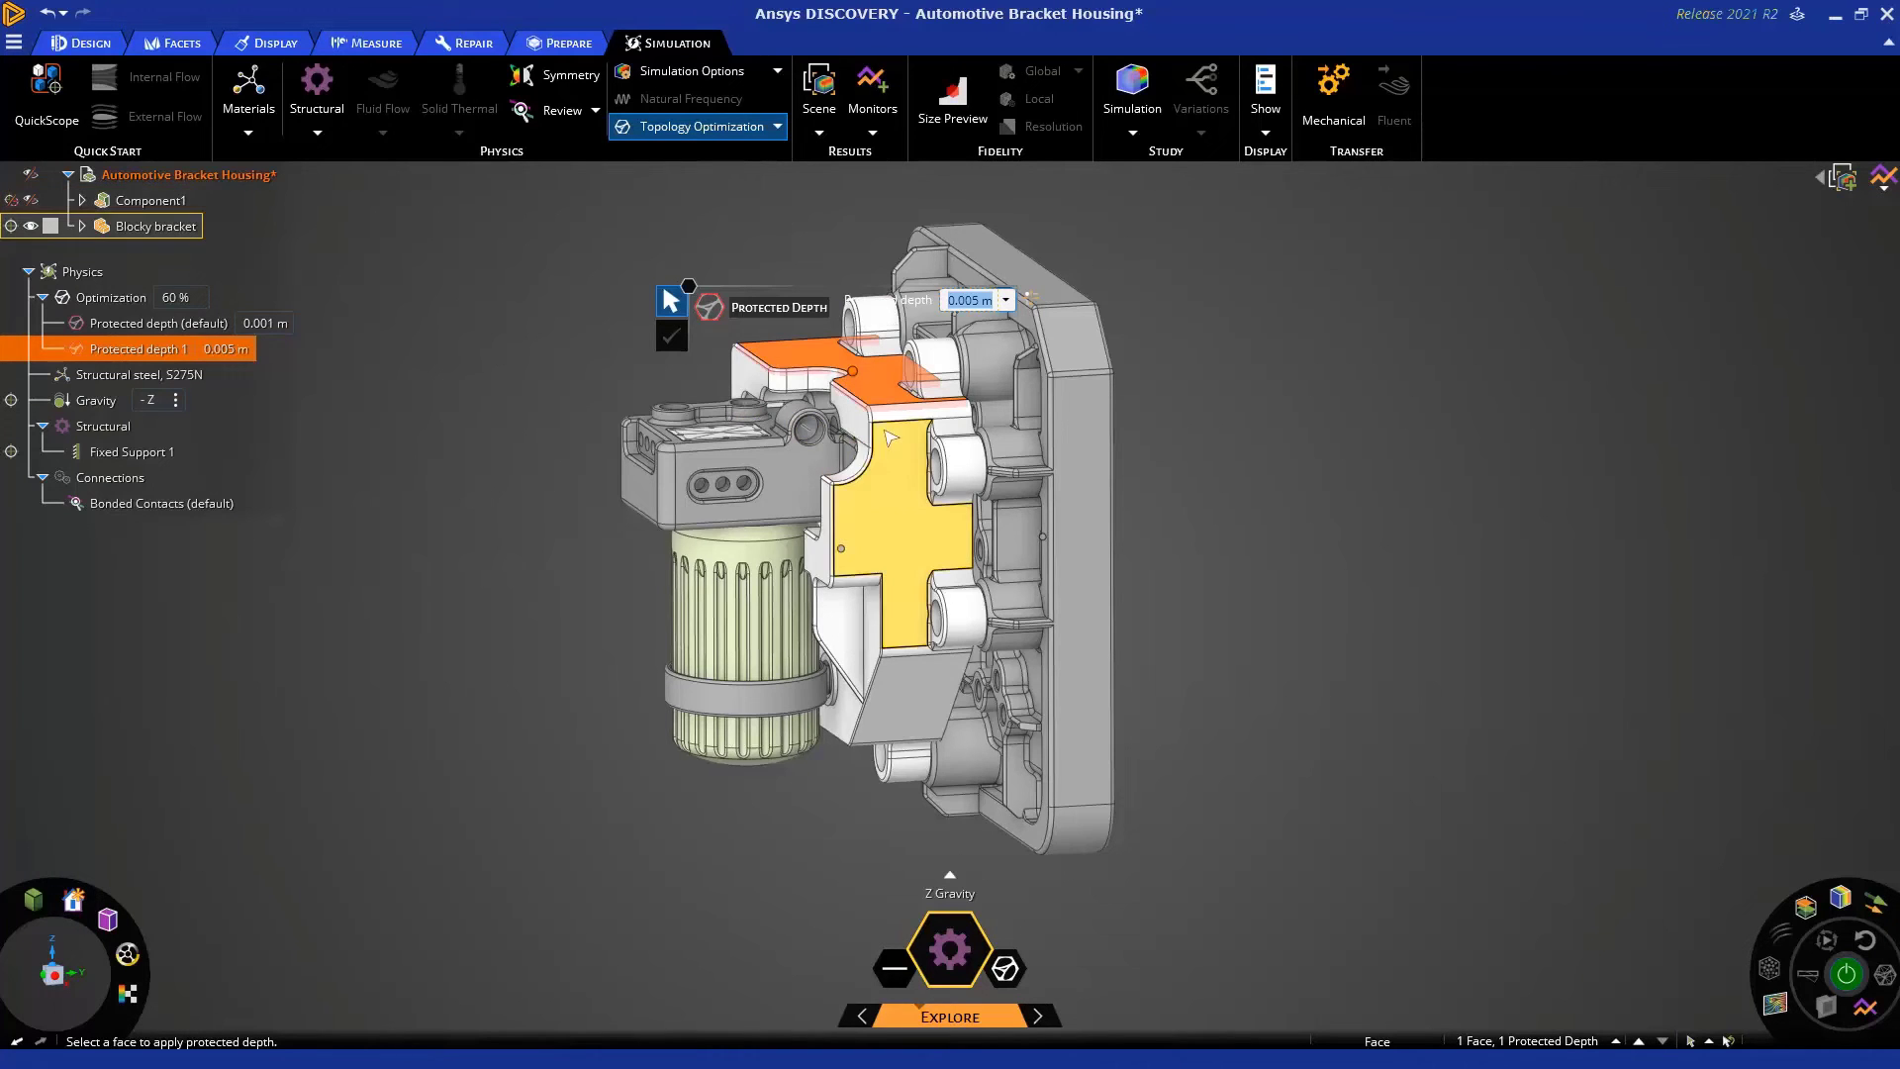
scroll(913, 416, "up", 5)
middle_click_drag(965, 636, 878, 424)
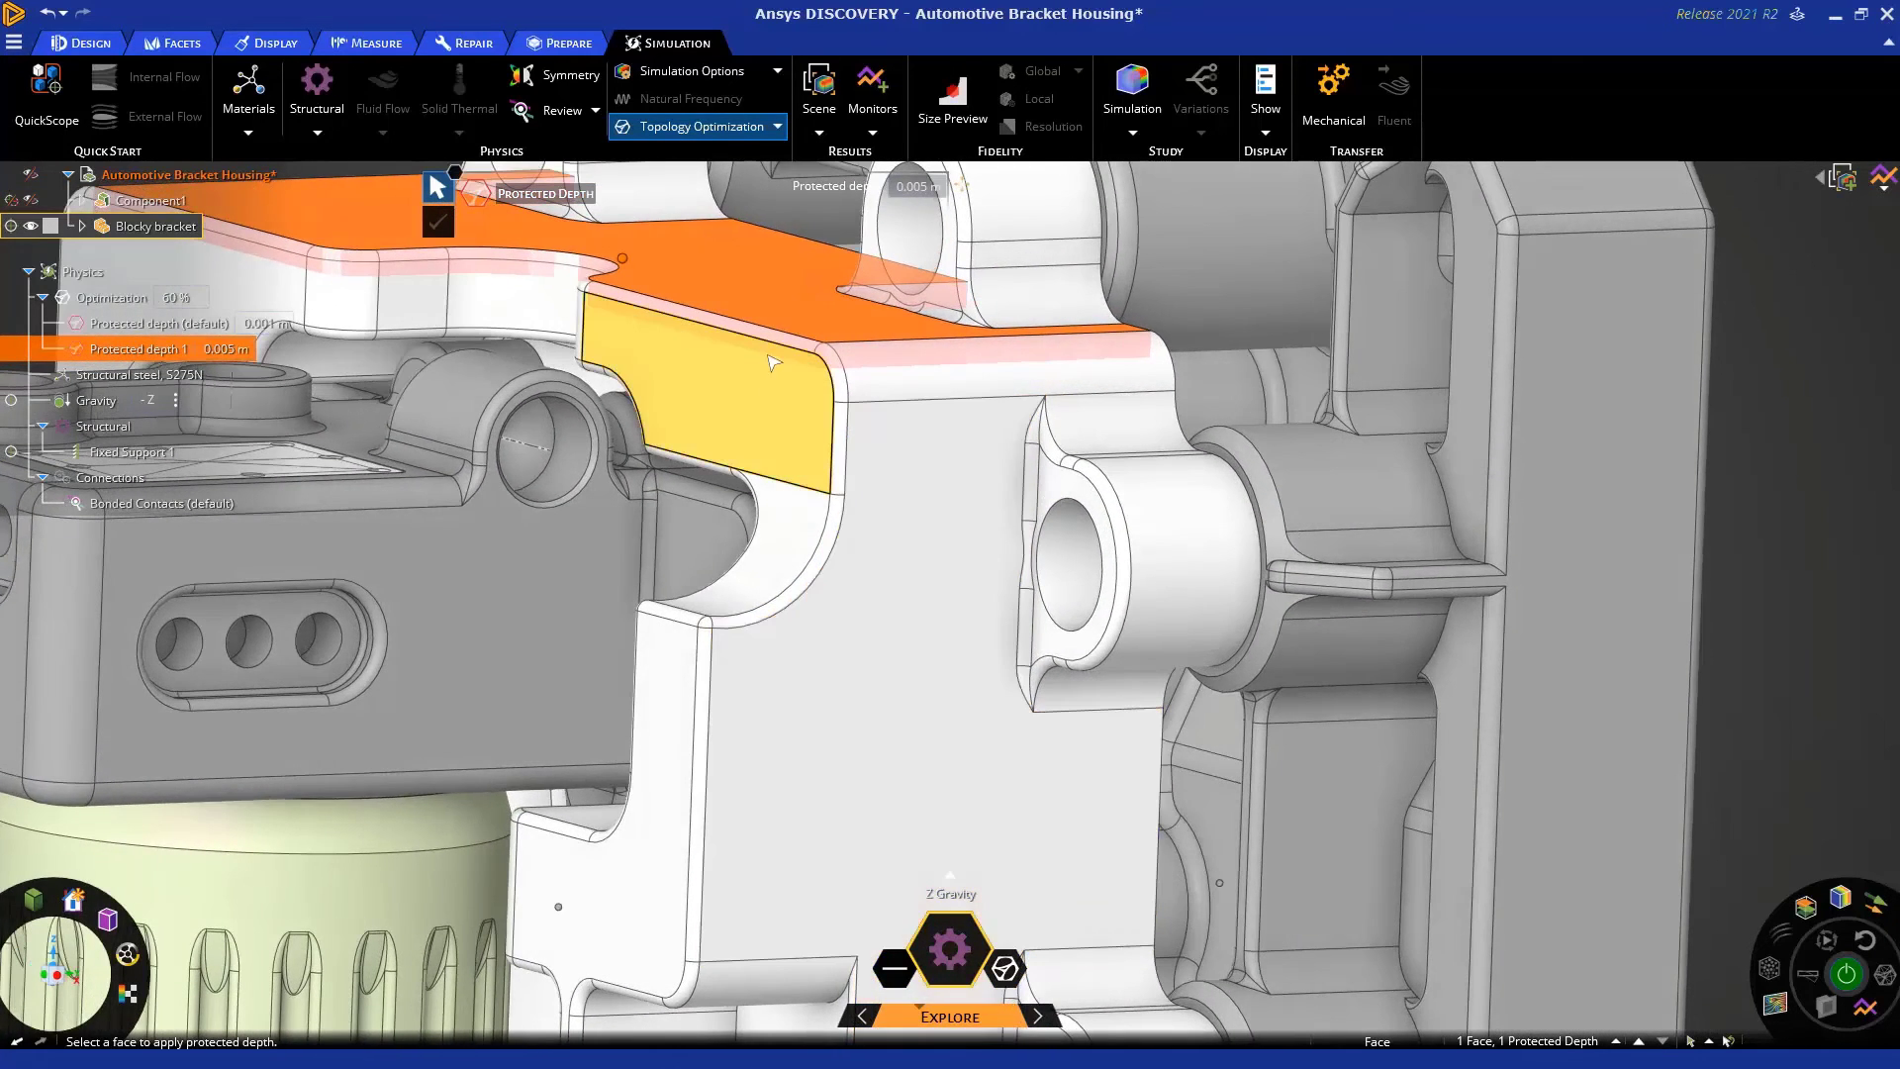
key("Escape")
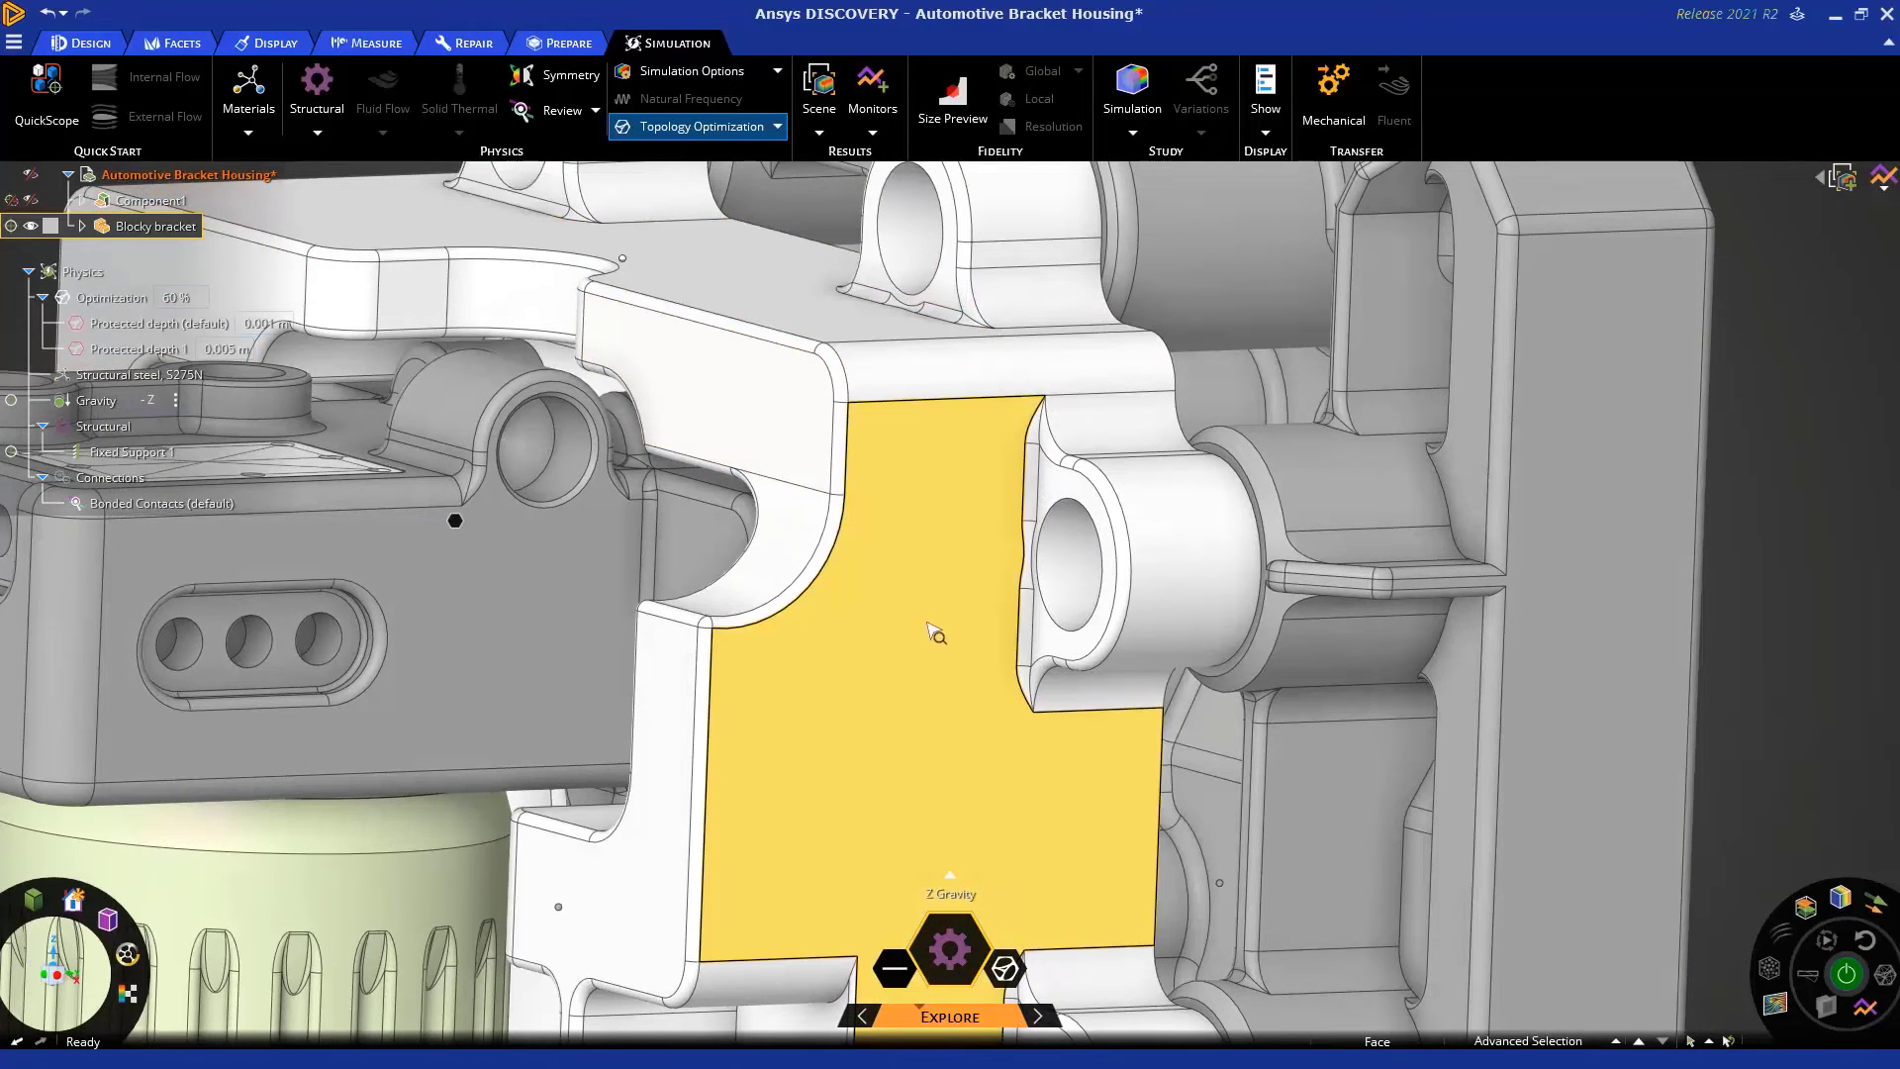
scroll(937, 614, "down", 5)
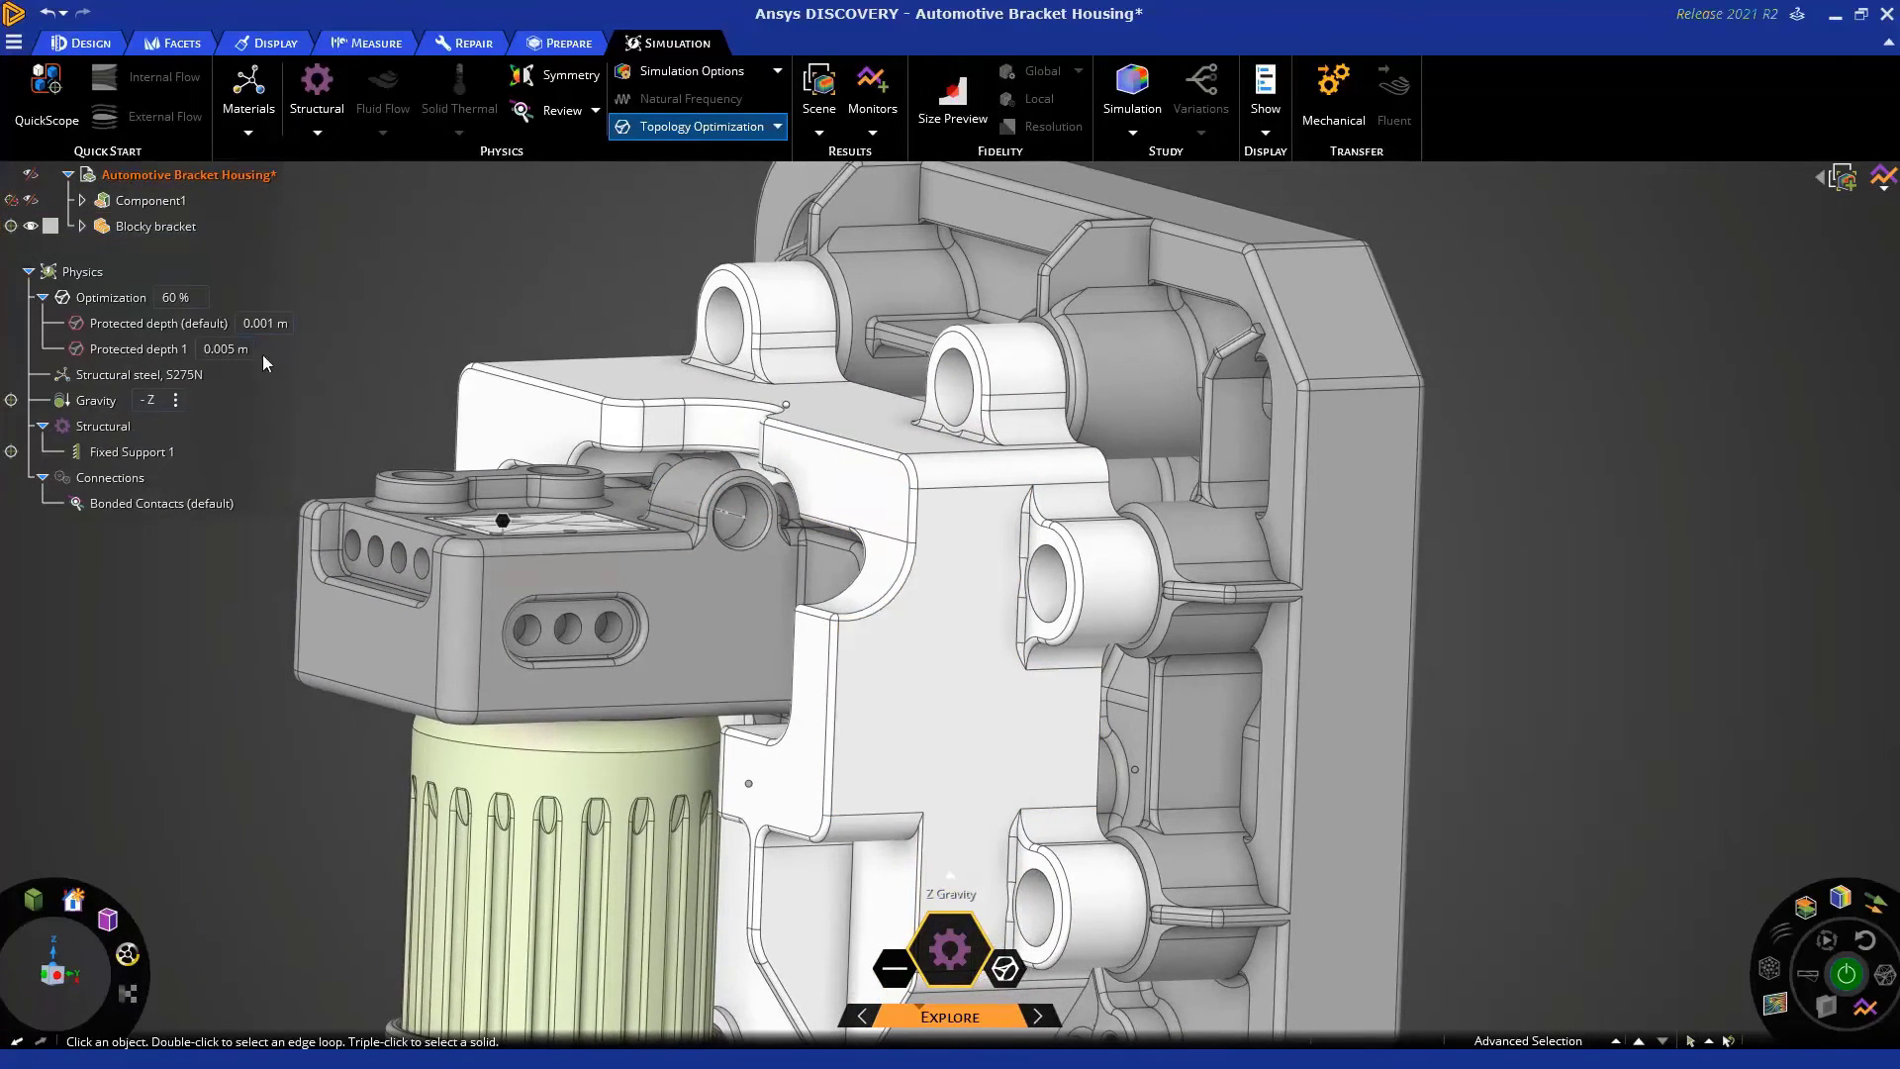
Highlight the regions covered by both protected depths, and delete the one on the bracket's upper face
left_click(186, 330)
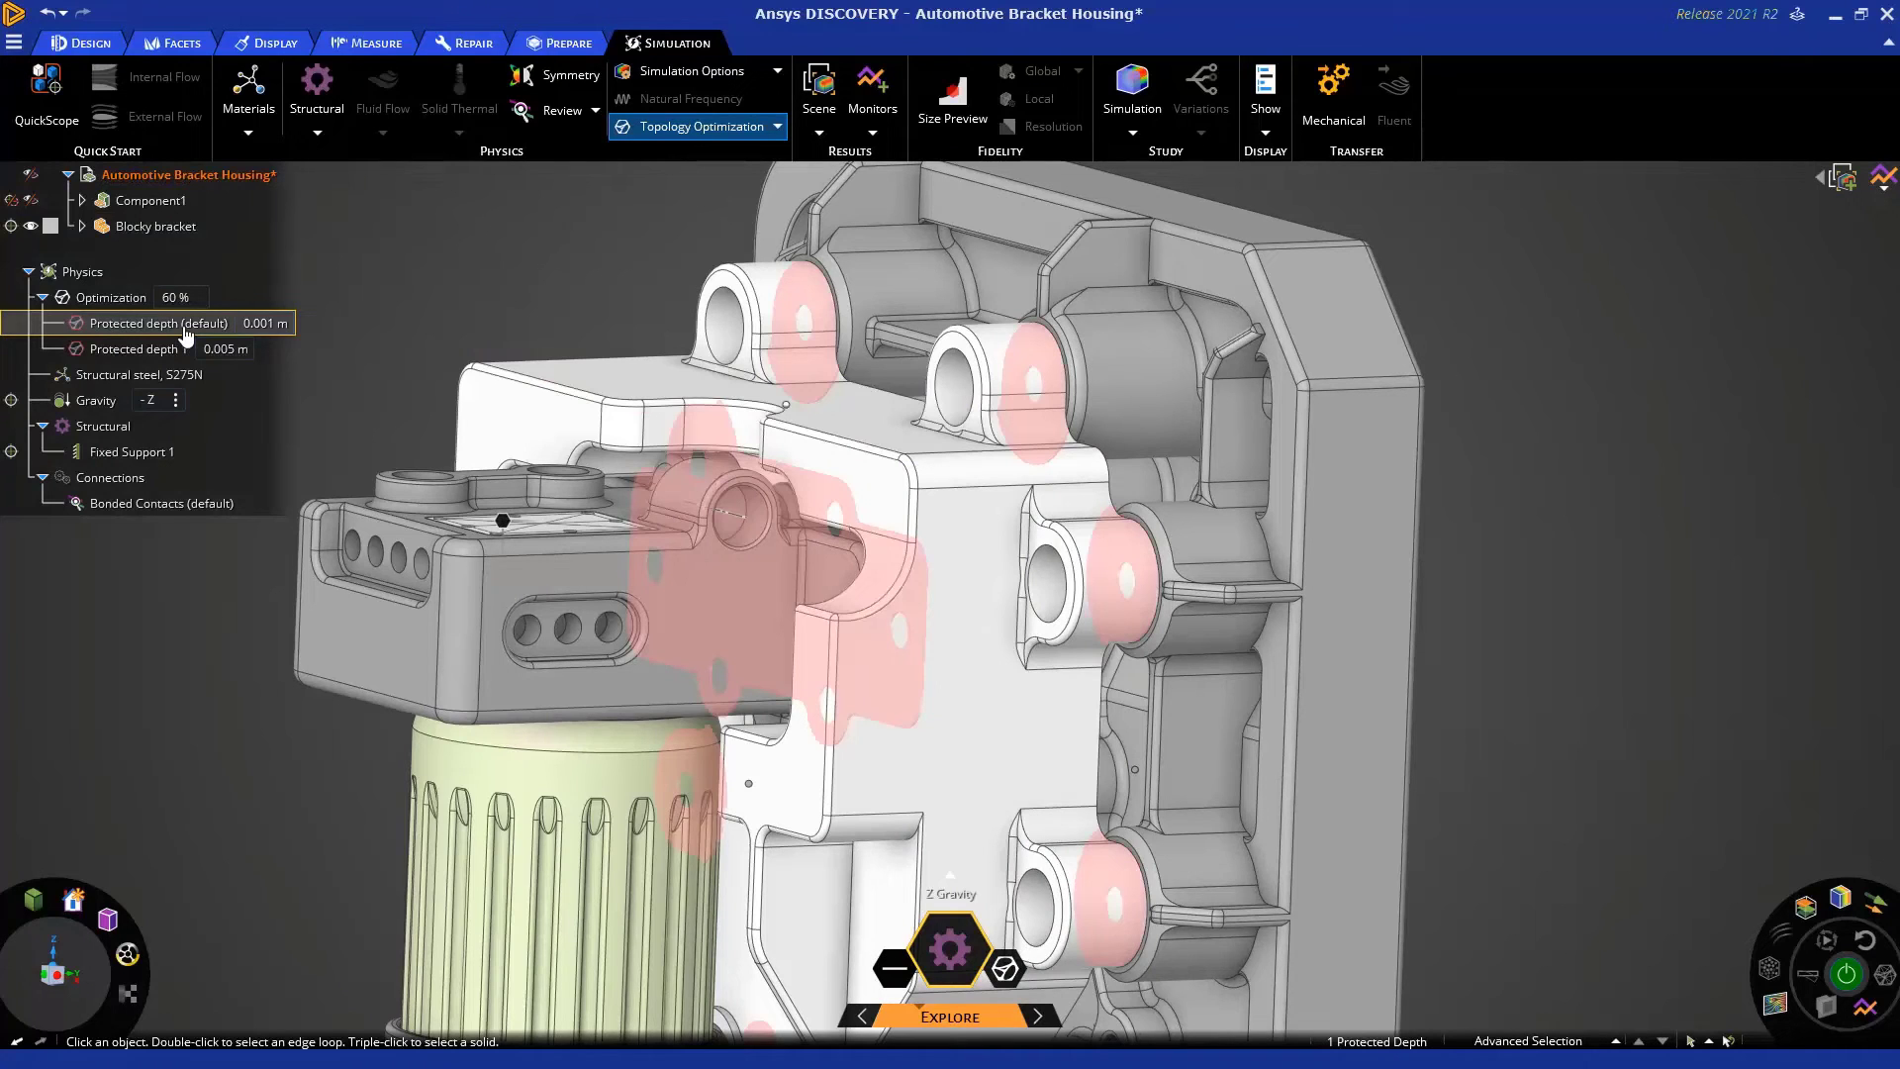
left_click(163, 351)
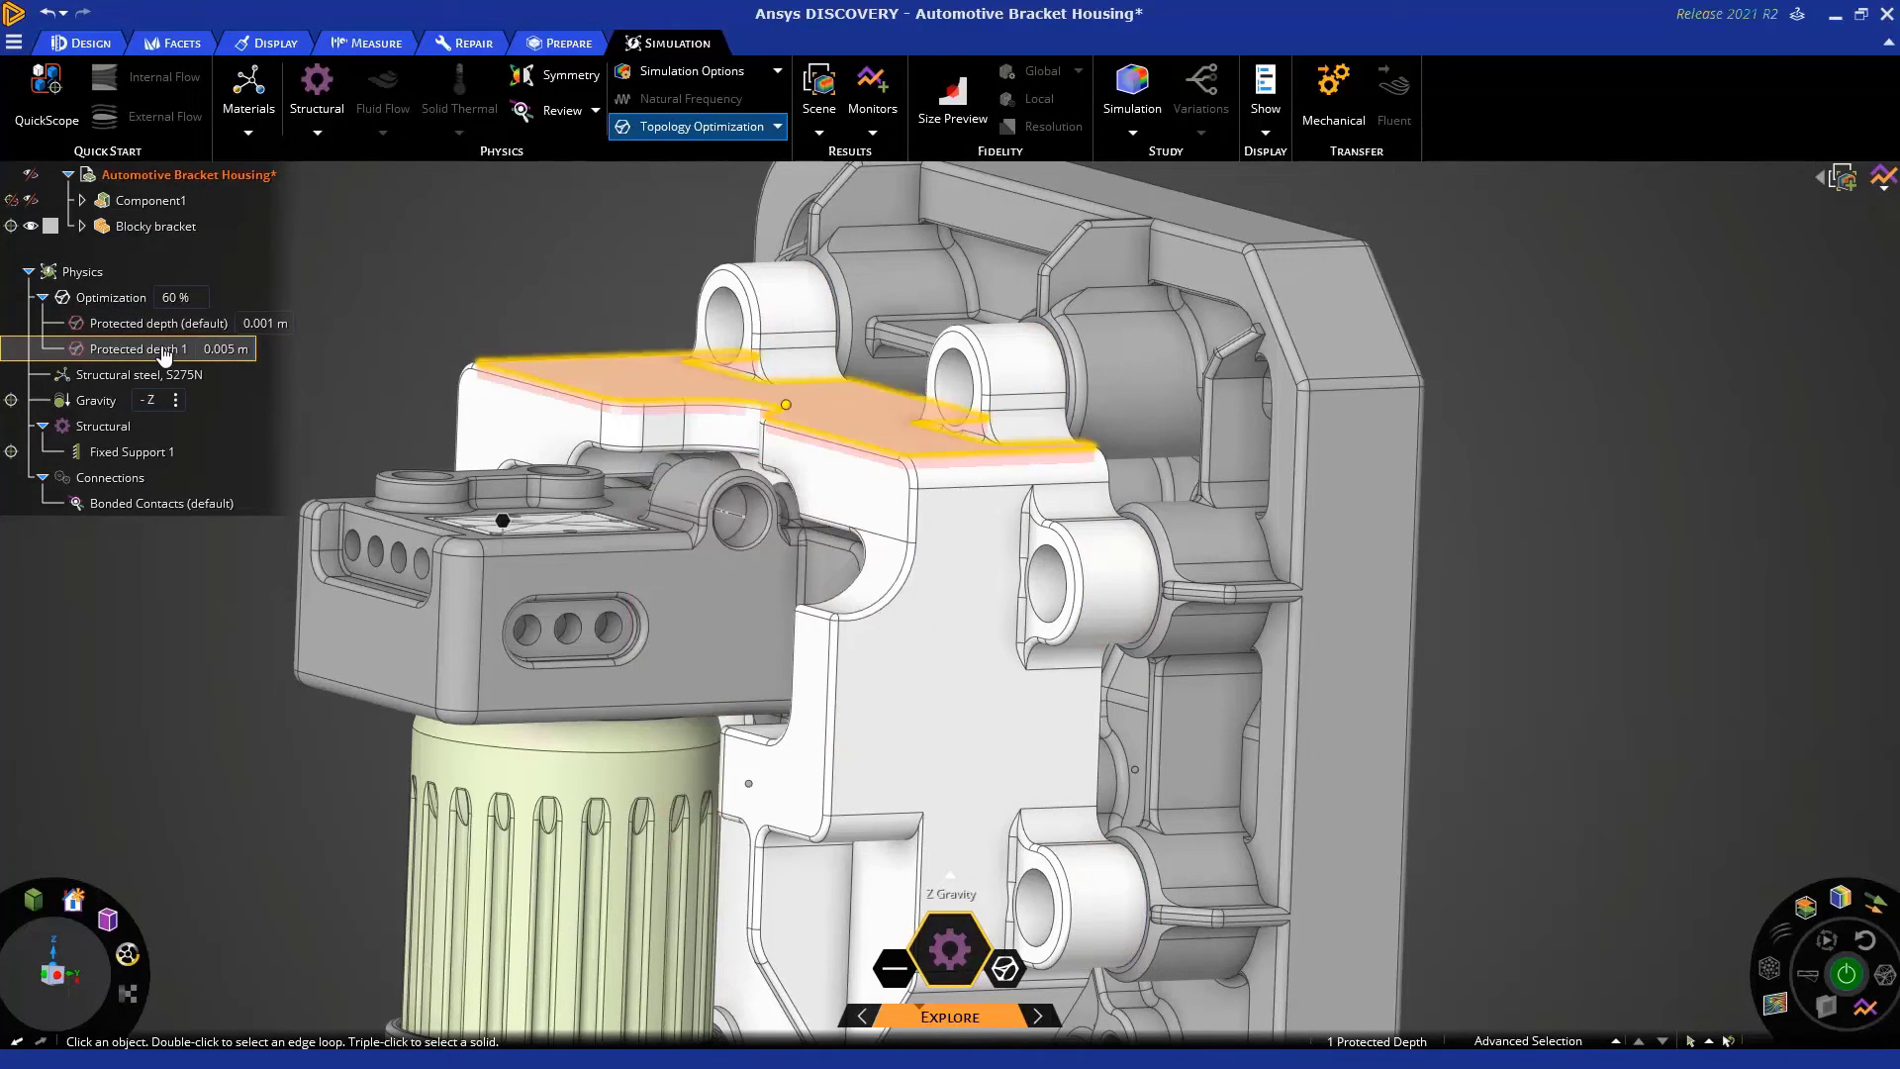
left_click(411, 319)
middle_click_drag(412, 321, 327, 495)
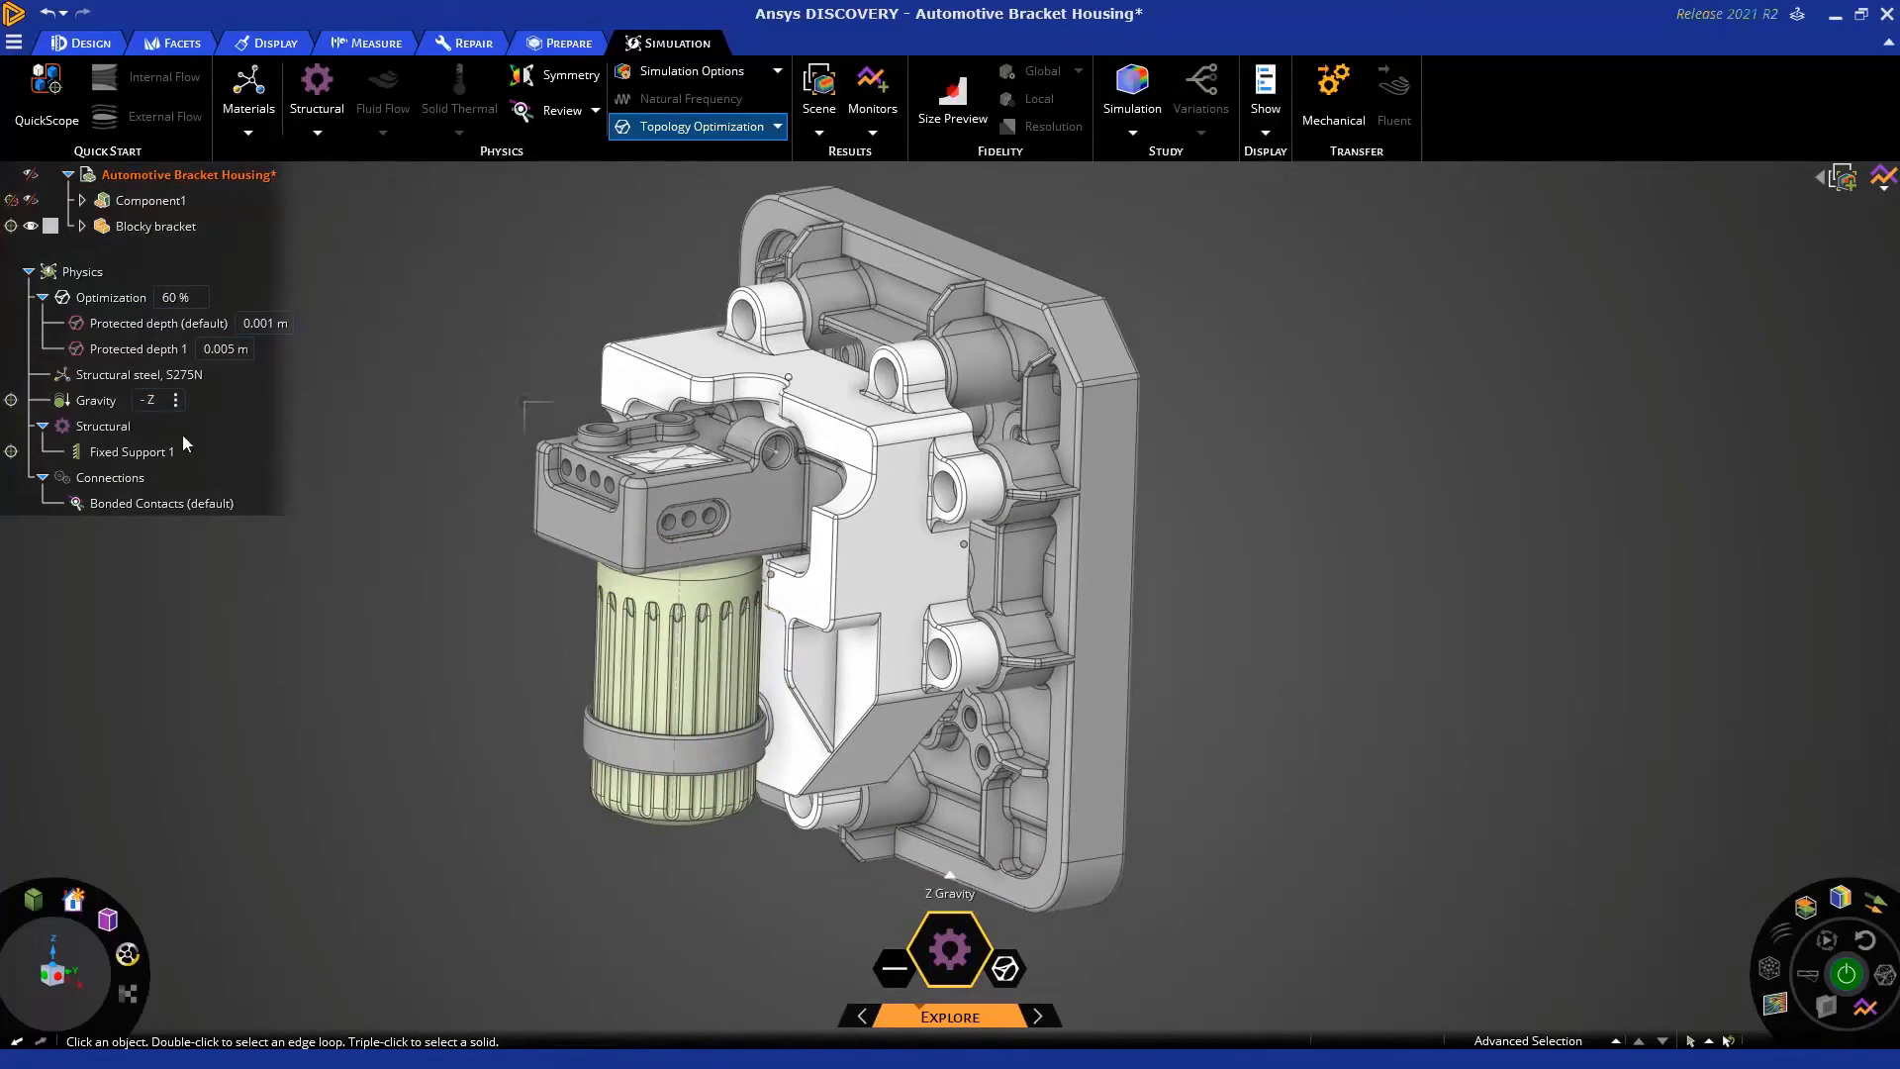
right_click(153, 353)
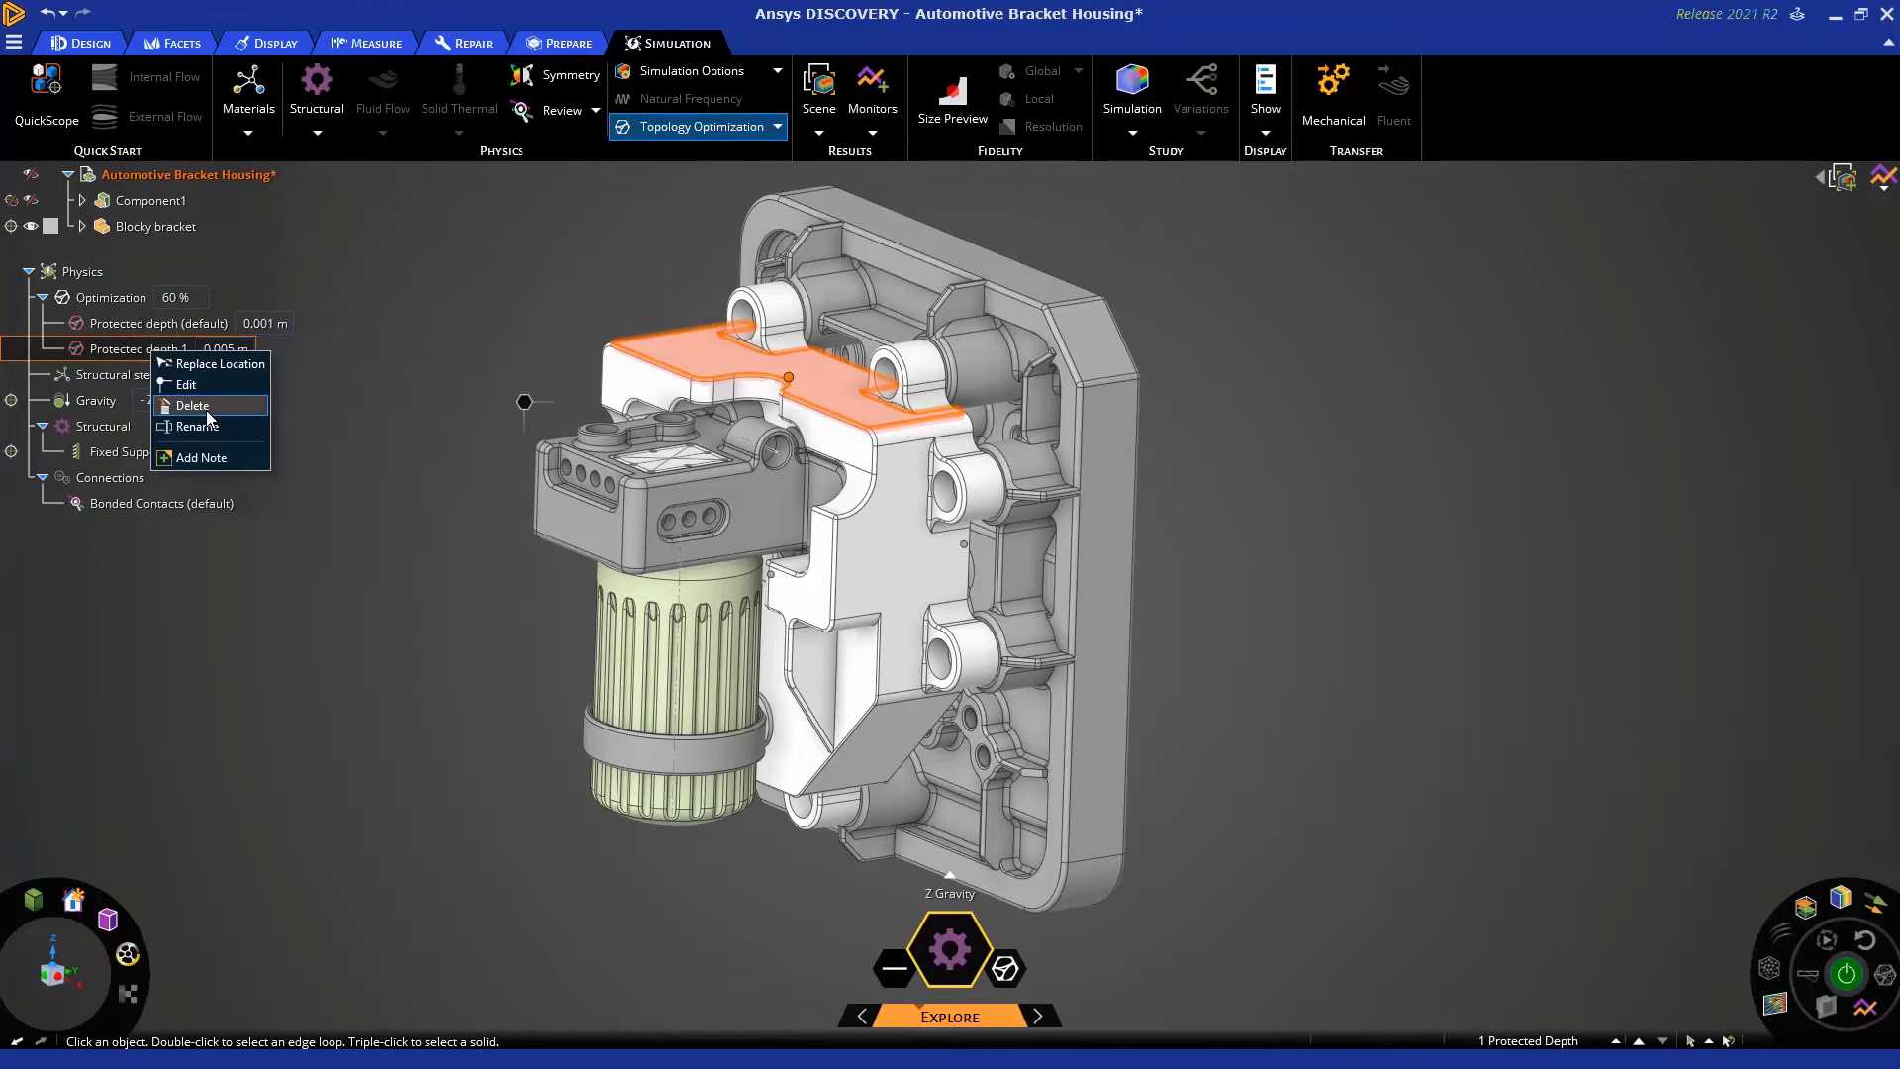
left_click(198, 405)
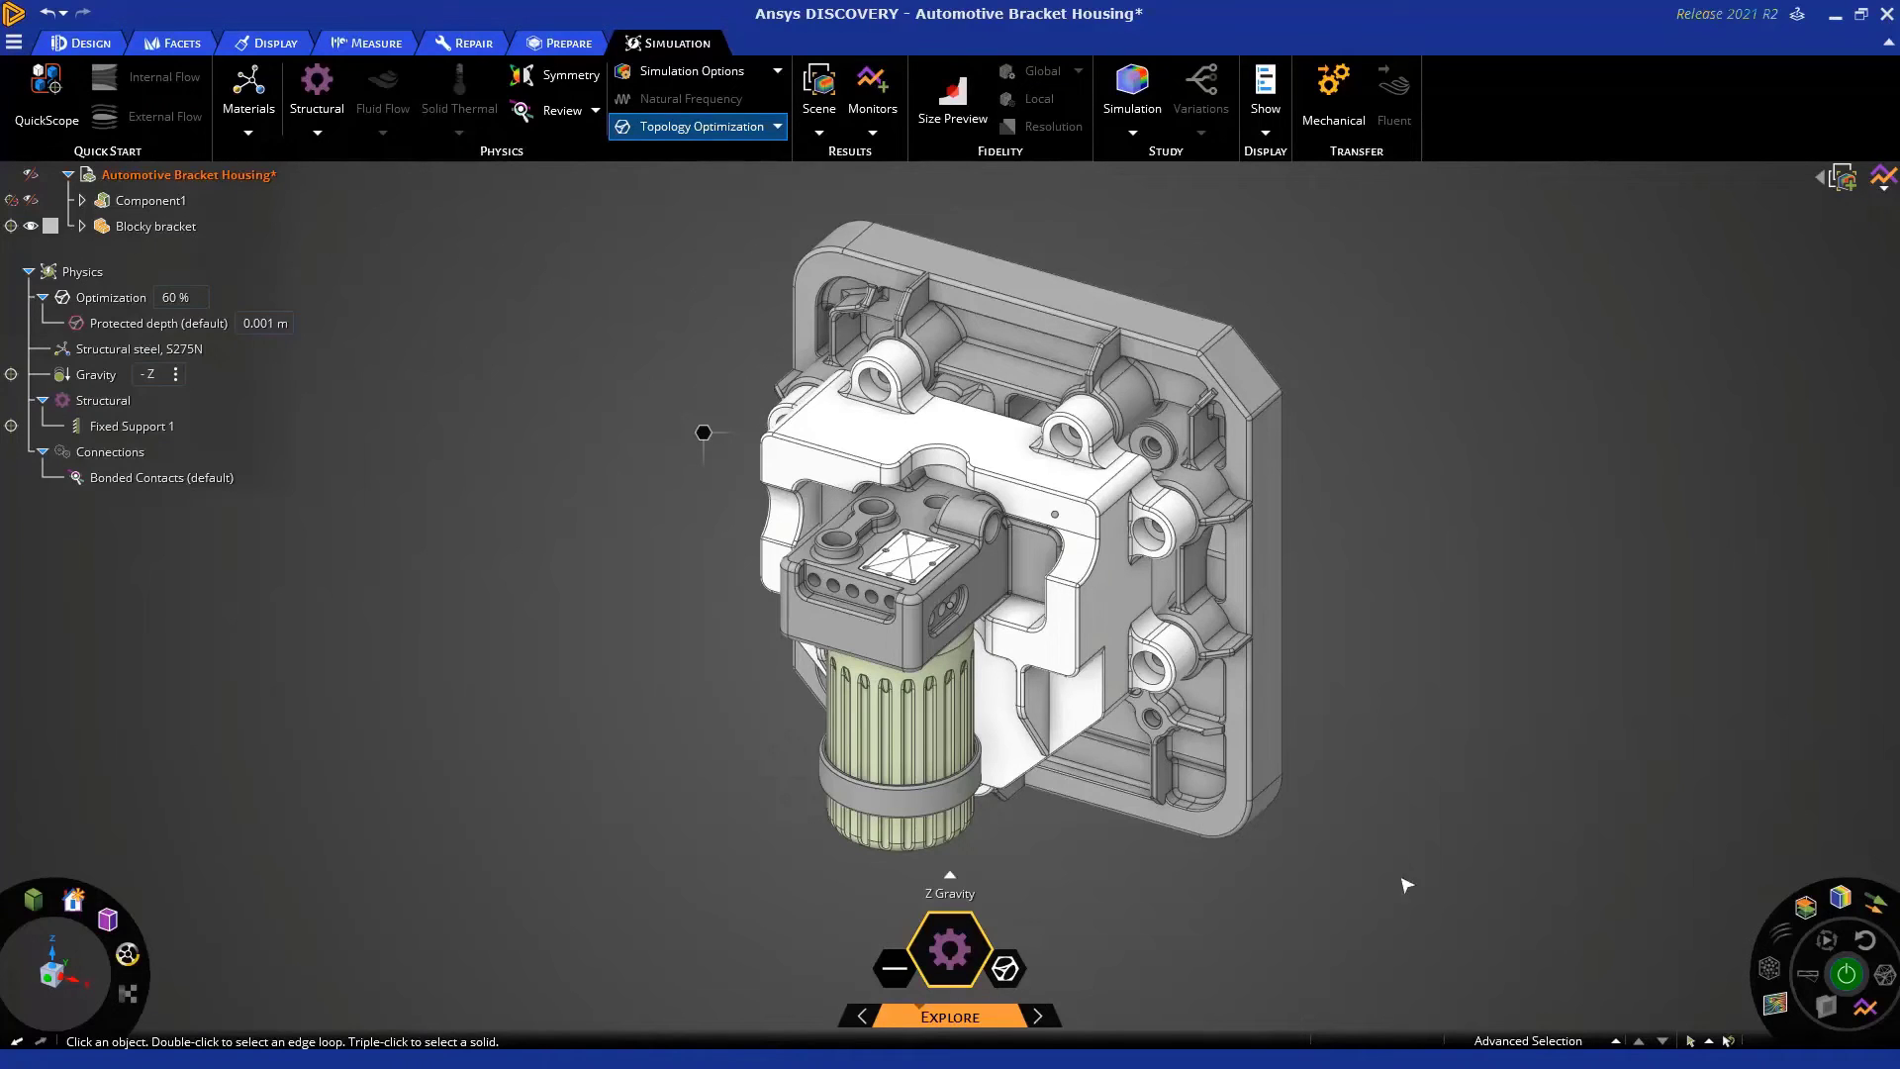
Solve the Z Gravity topology optimization and inspect the optimized bracket shape with its displacement contours
left_click(1845, 974)
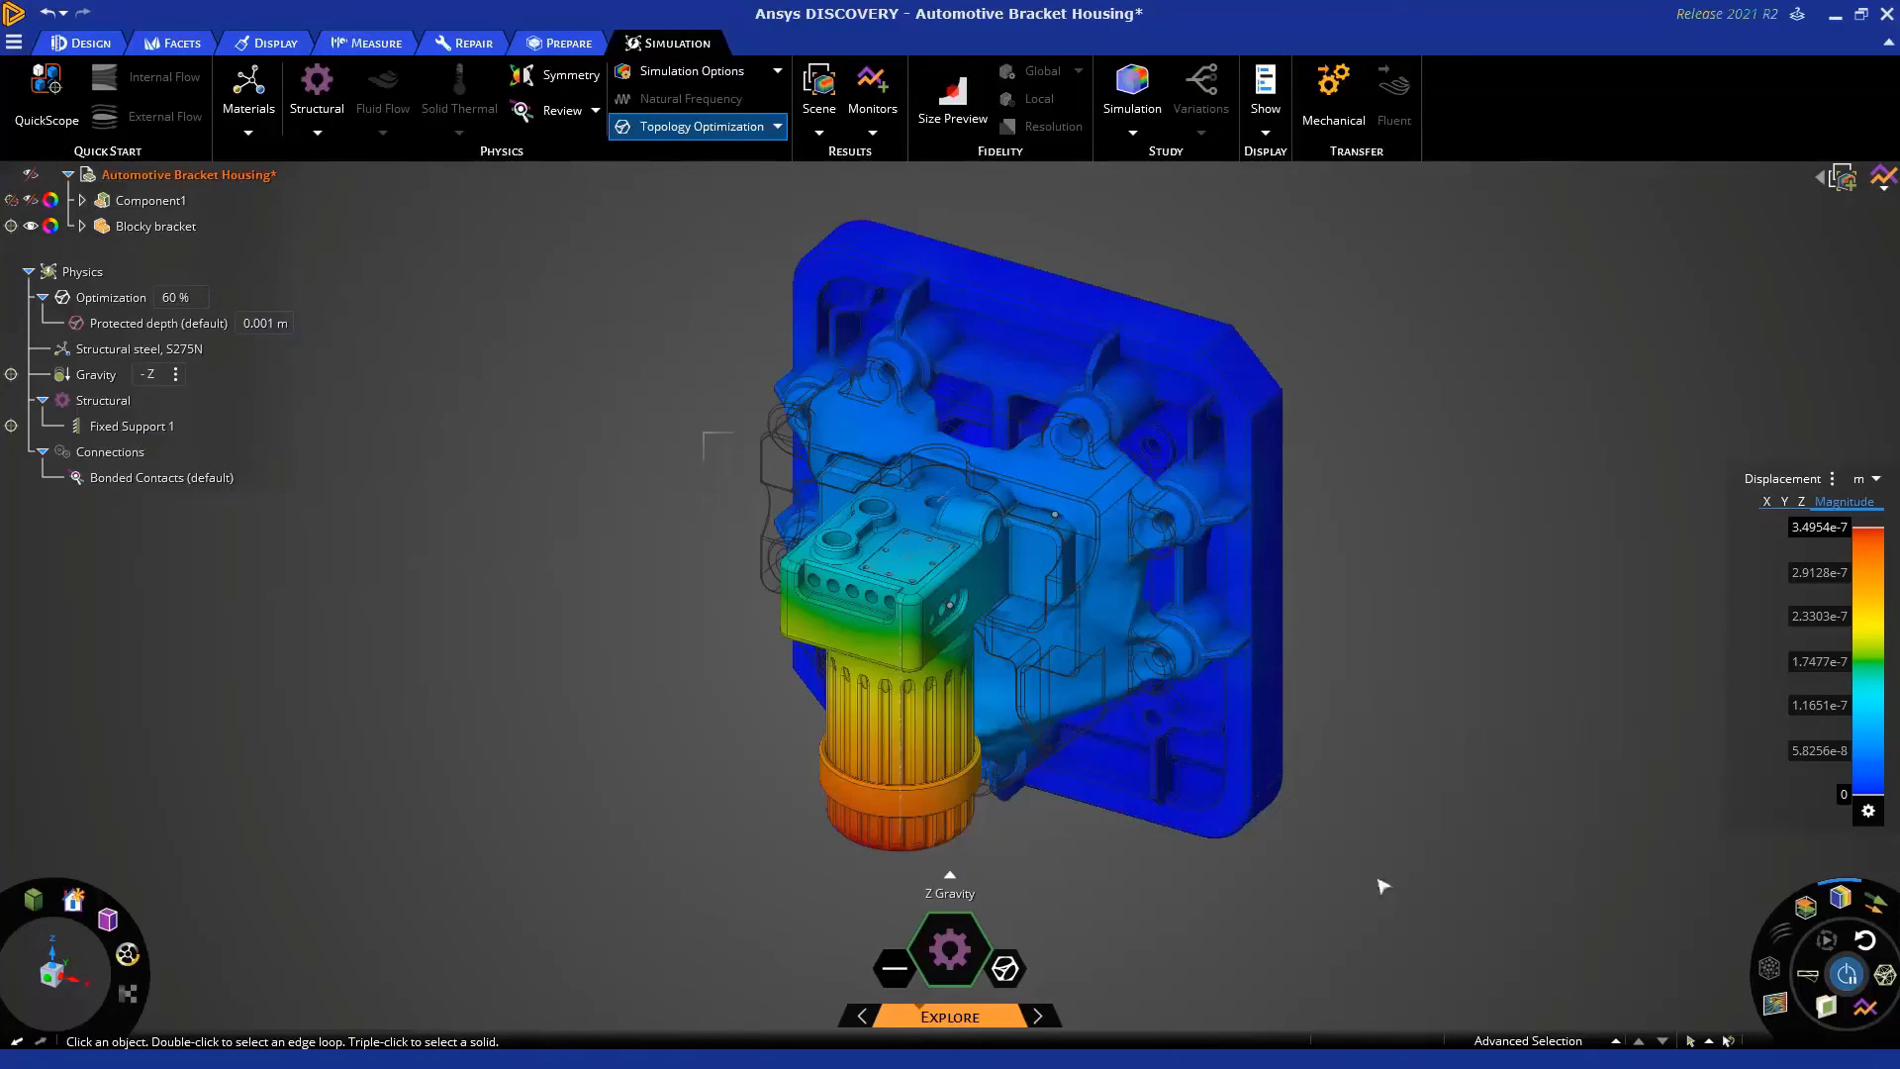
middle_click_drag(1053, 752, 1004, 538)
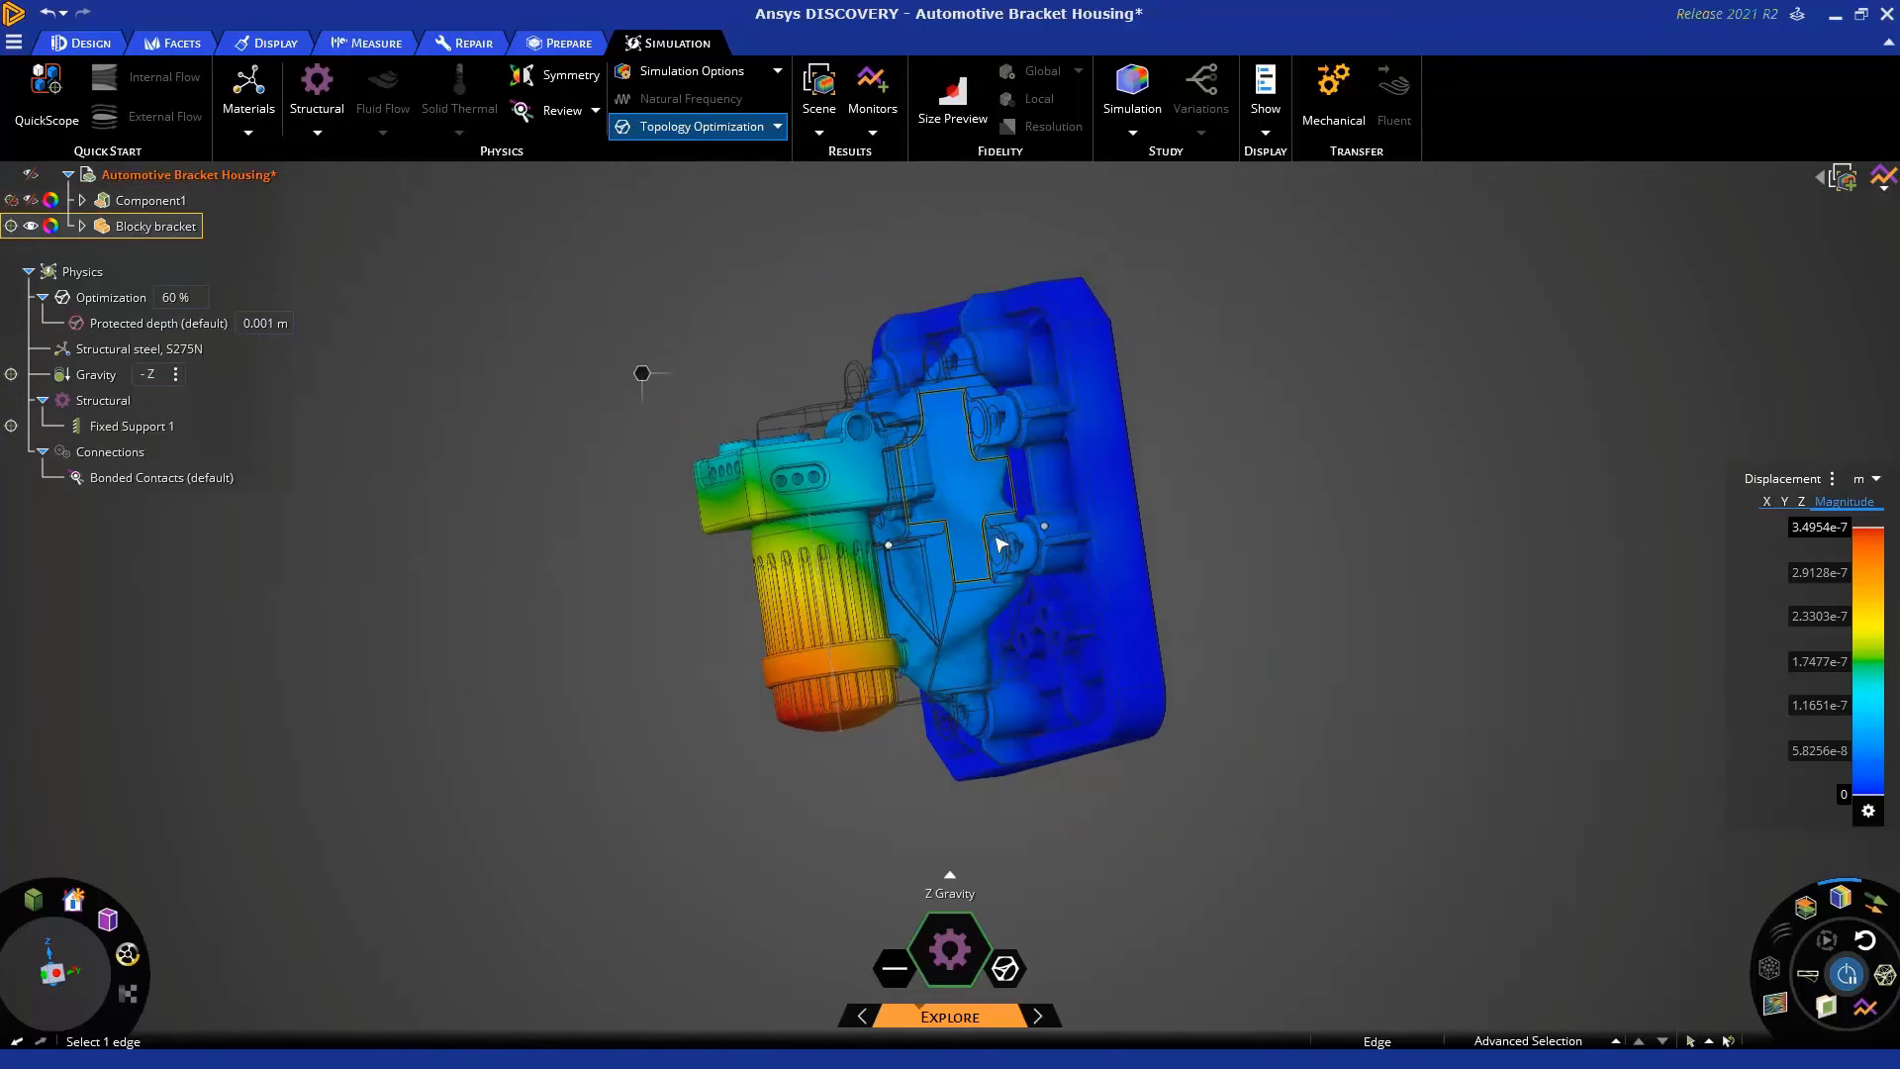
scroll(999, 554, "up", 3)
middle_click_drag(952, 649, 1026, 678)
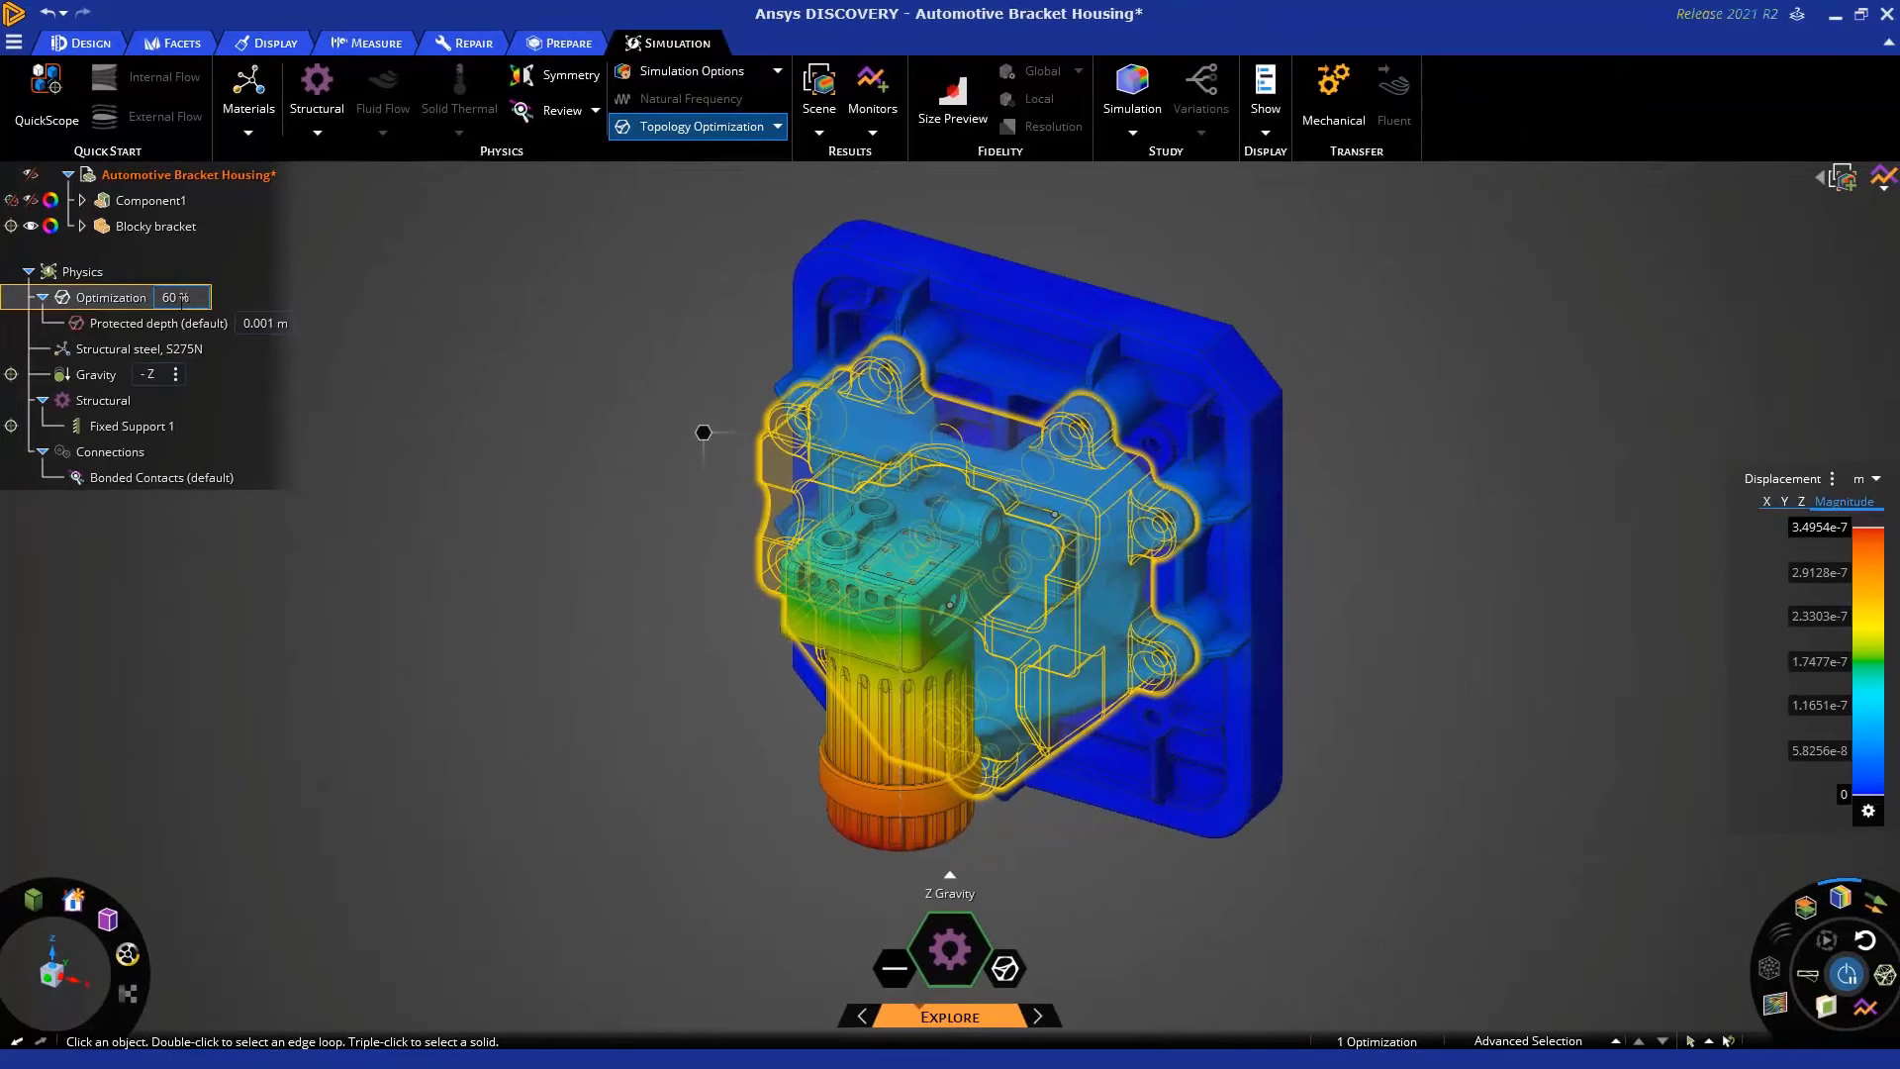
key("Escape")
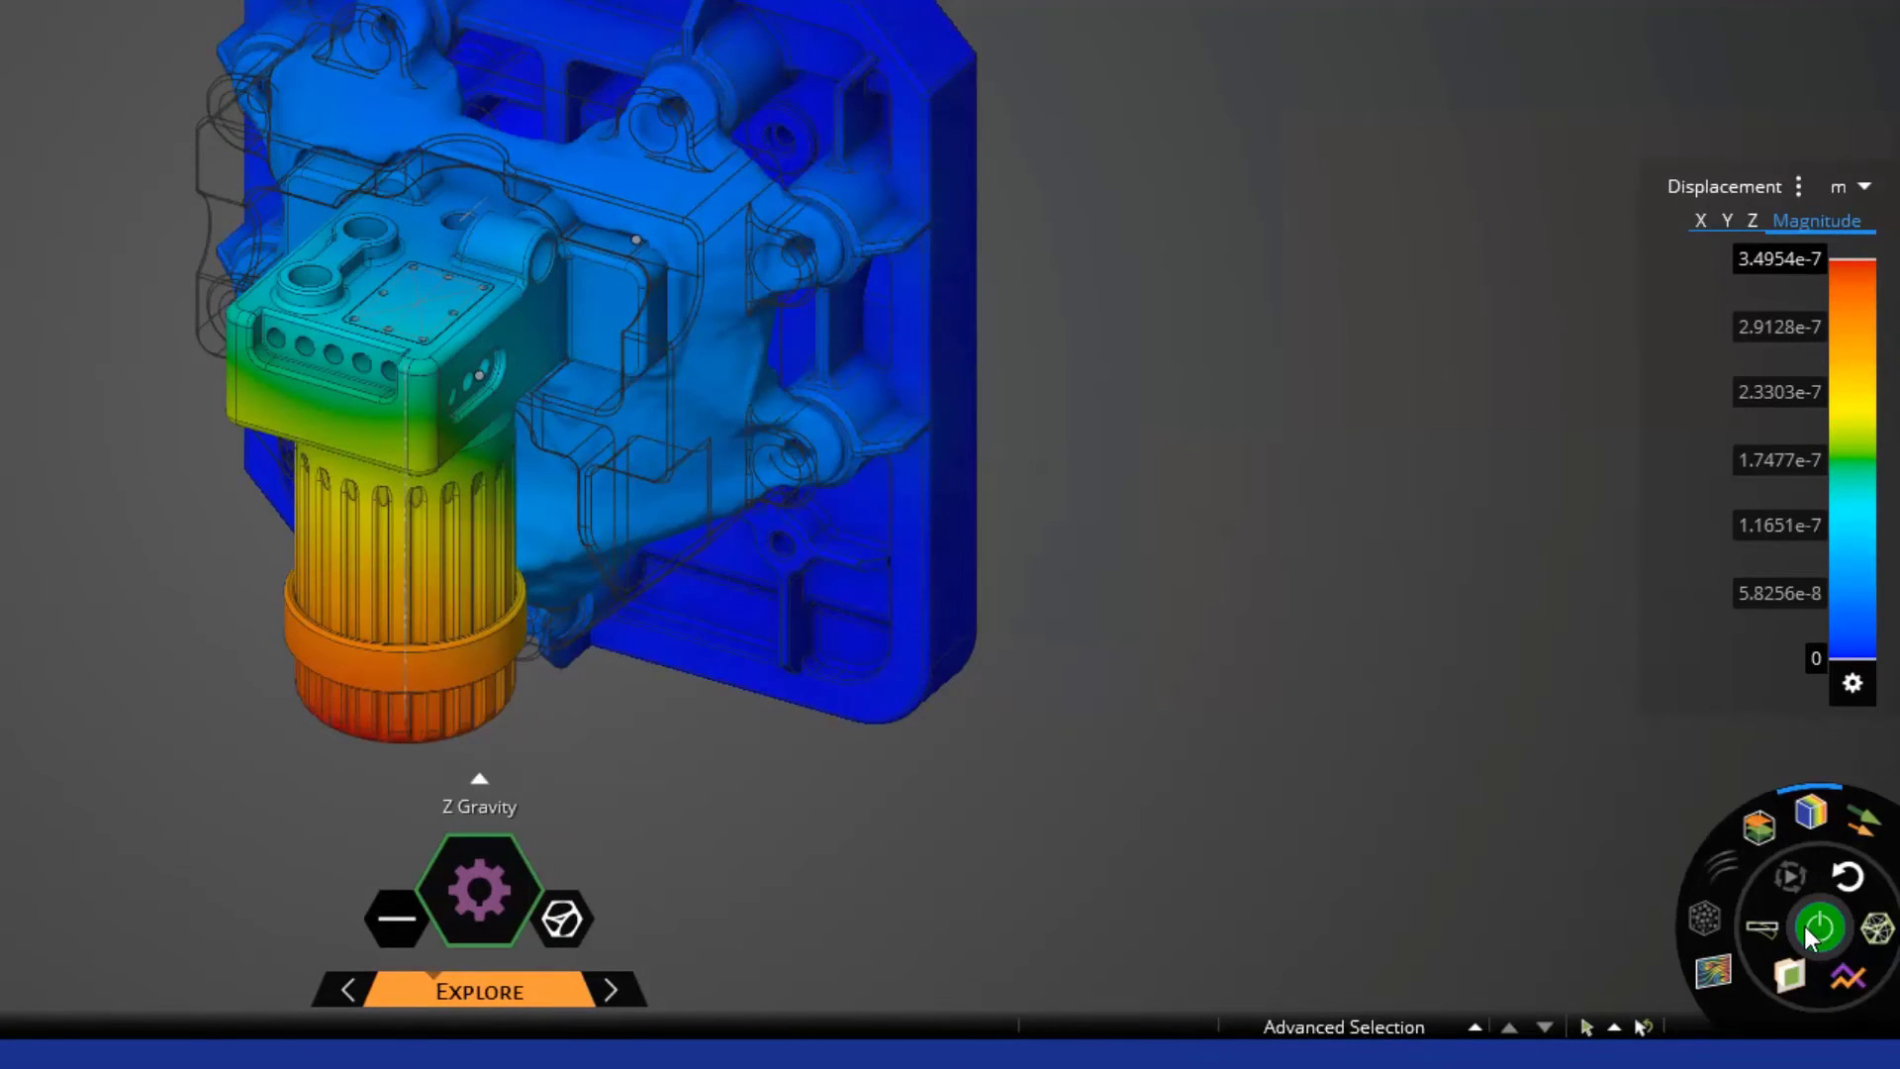
Convert the optimized bracket shape into a faceted body and turn off the result contours
left_click(1877, 930)
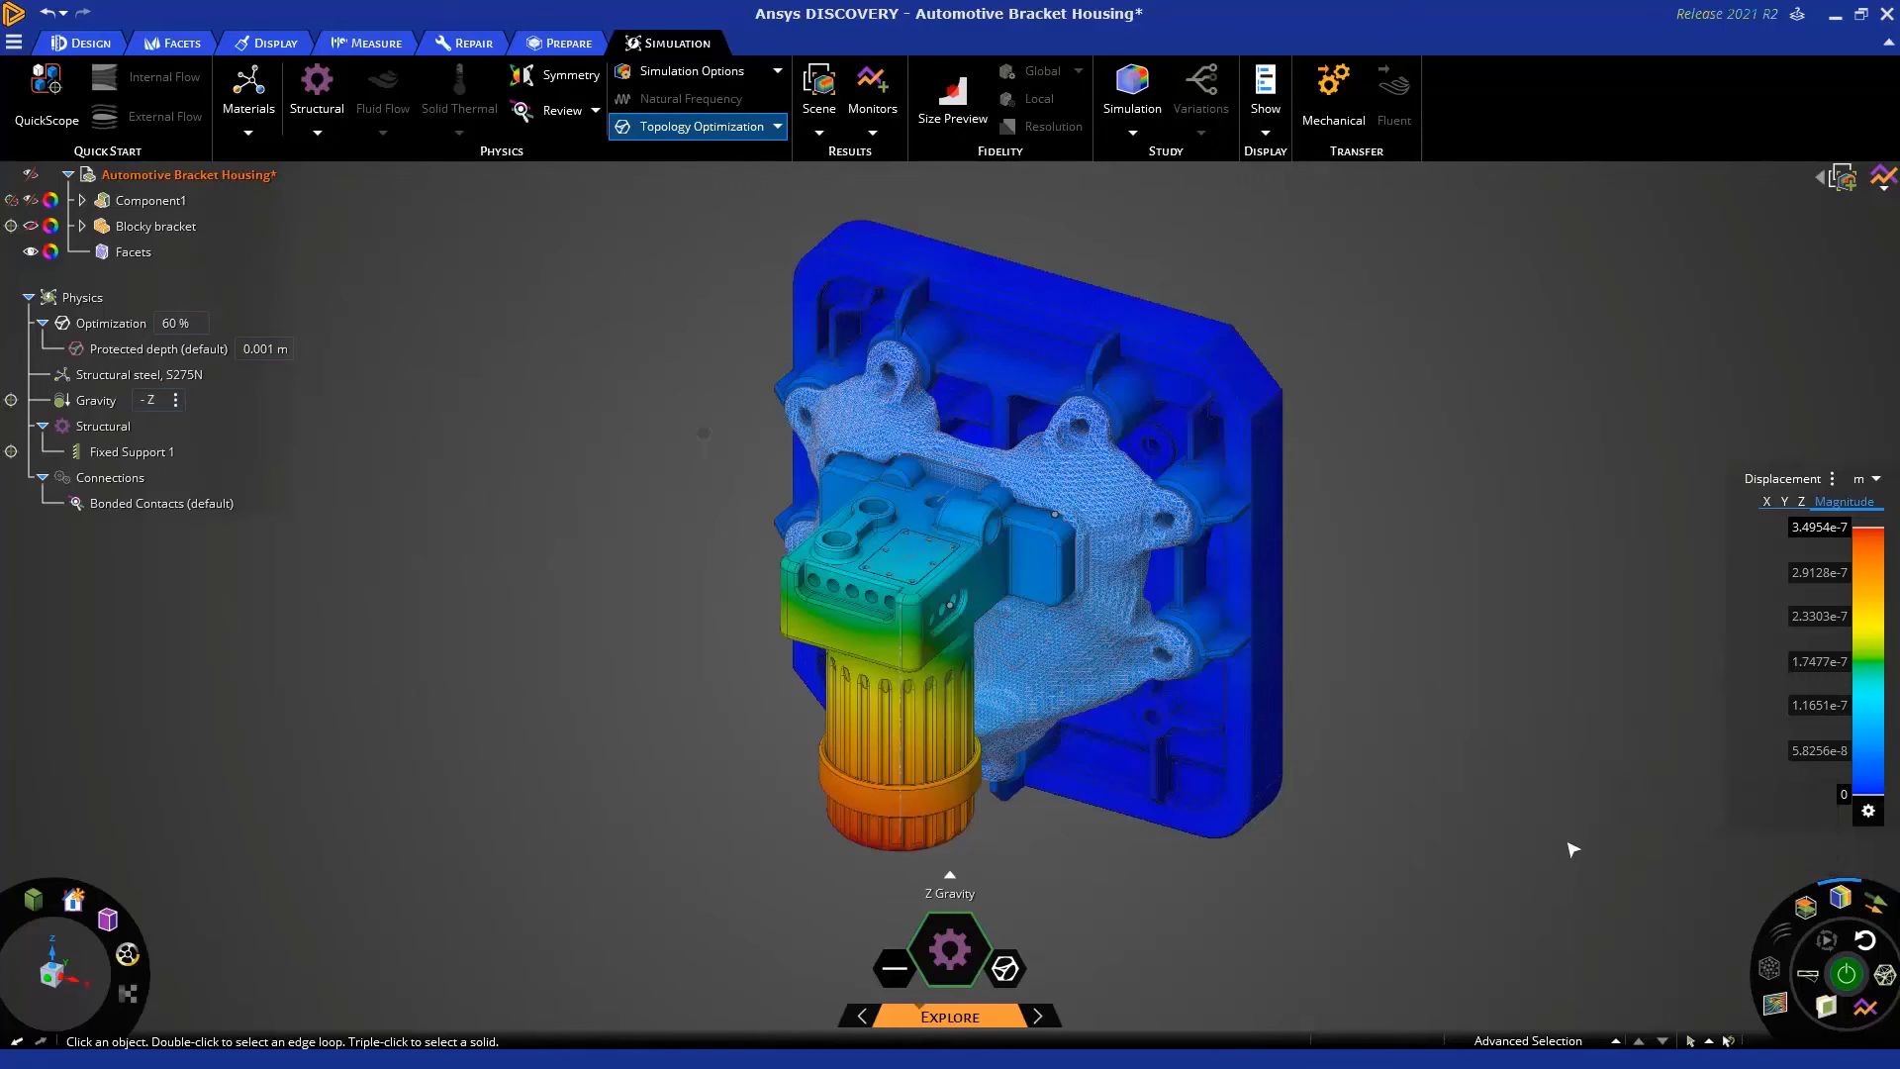
mouse_move(1840, 903)
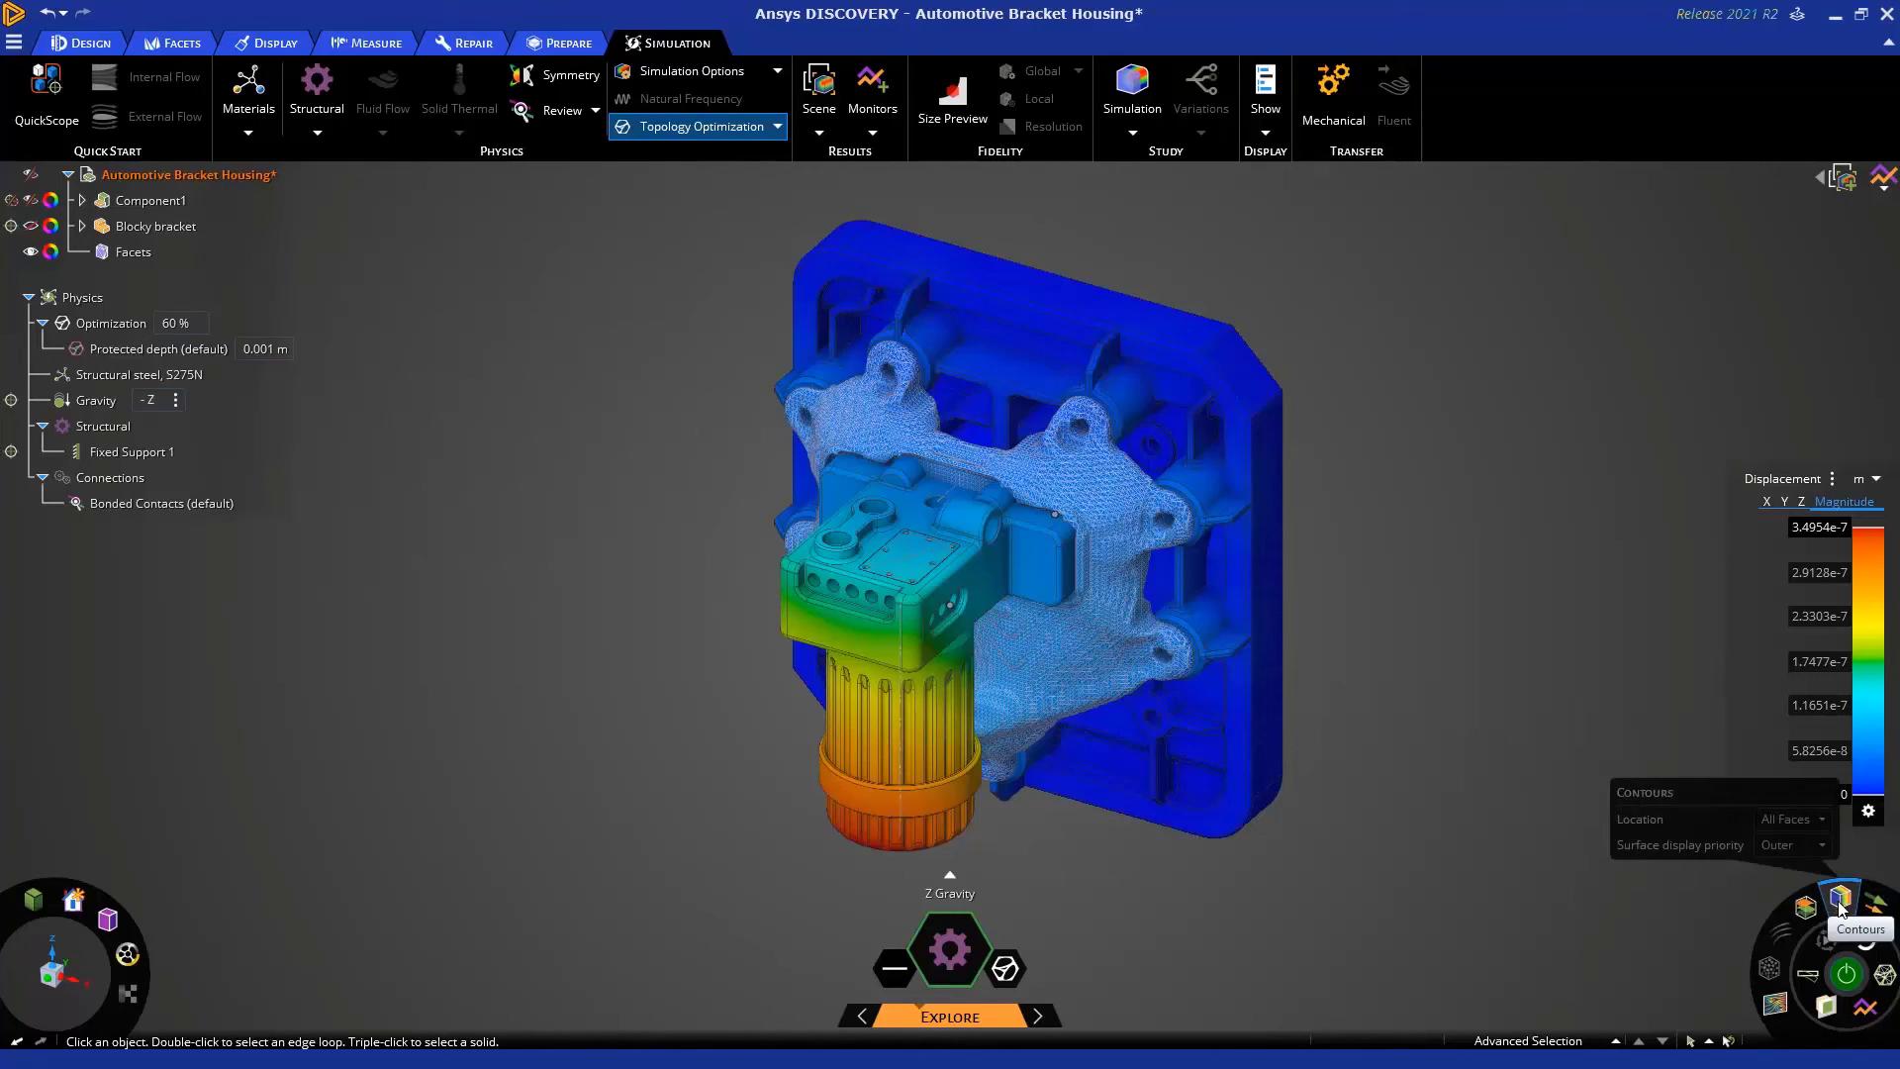
left_click(1841, 902)
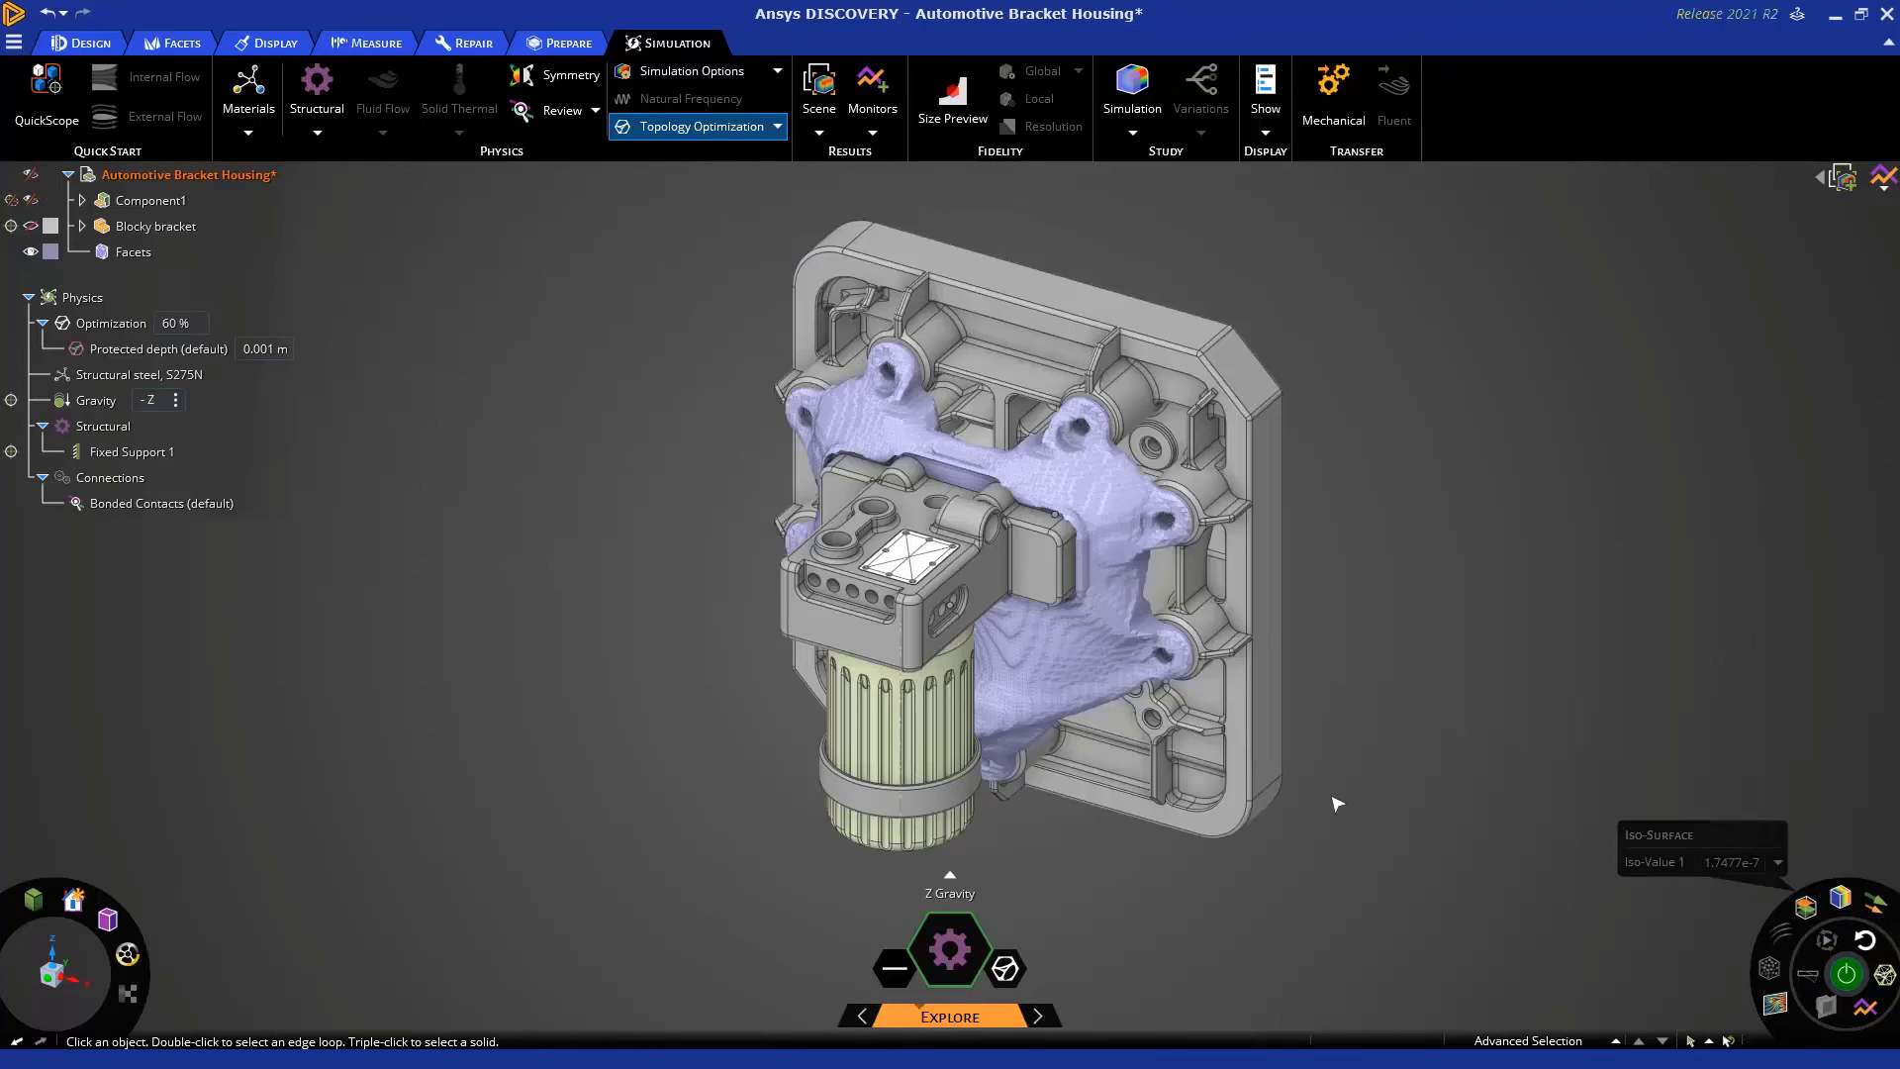
scroll(1104, 516, "up", 5)
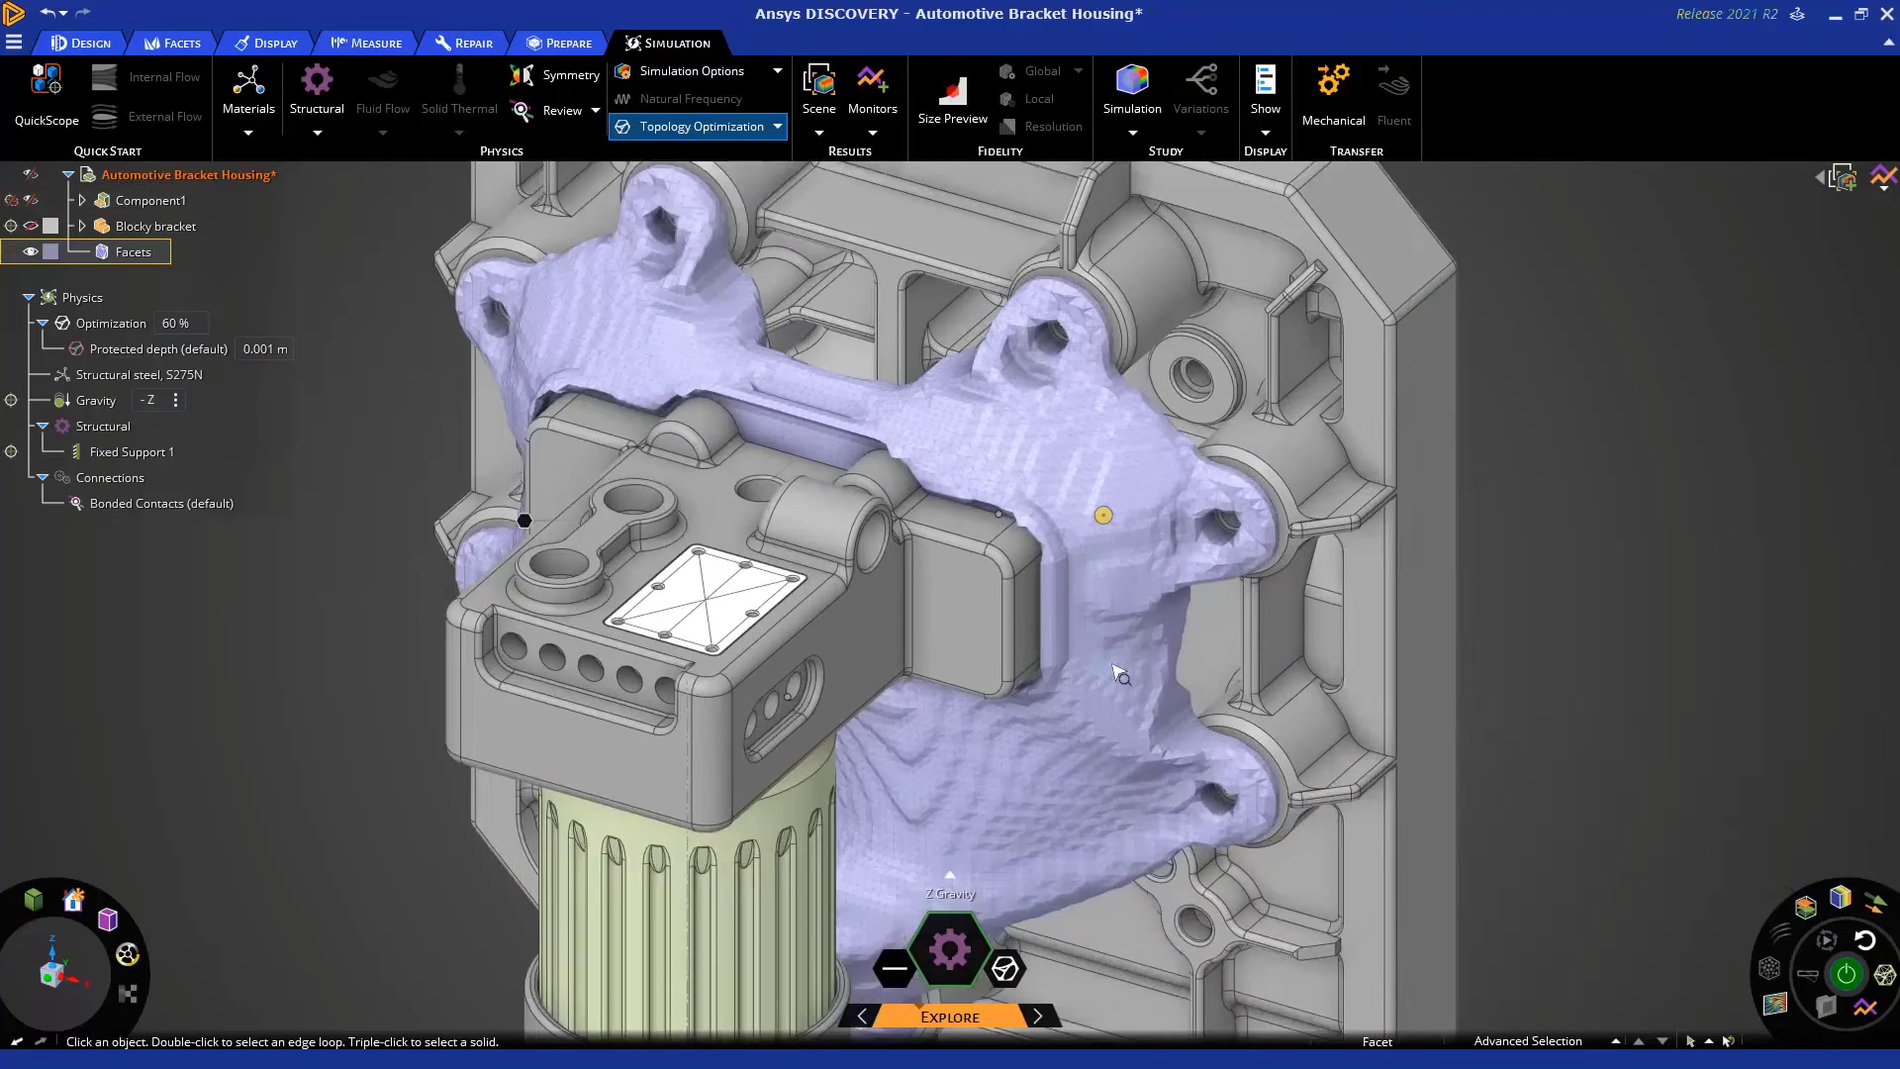
scroll(1039, 658, "down", 5)
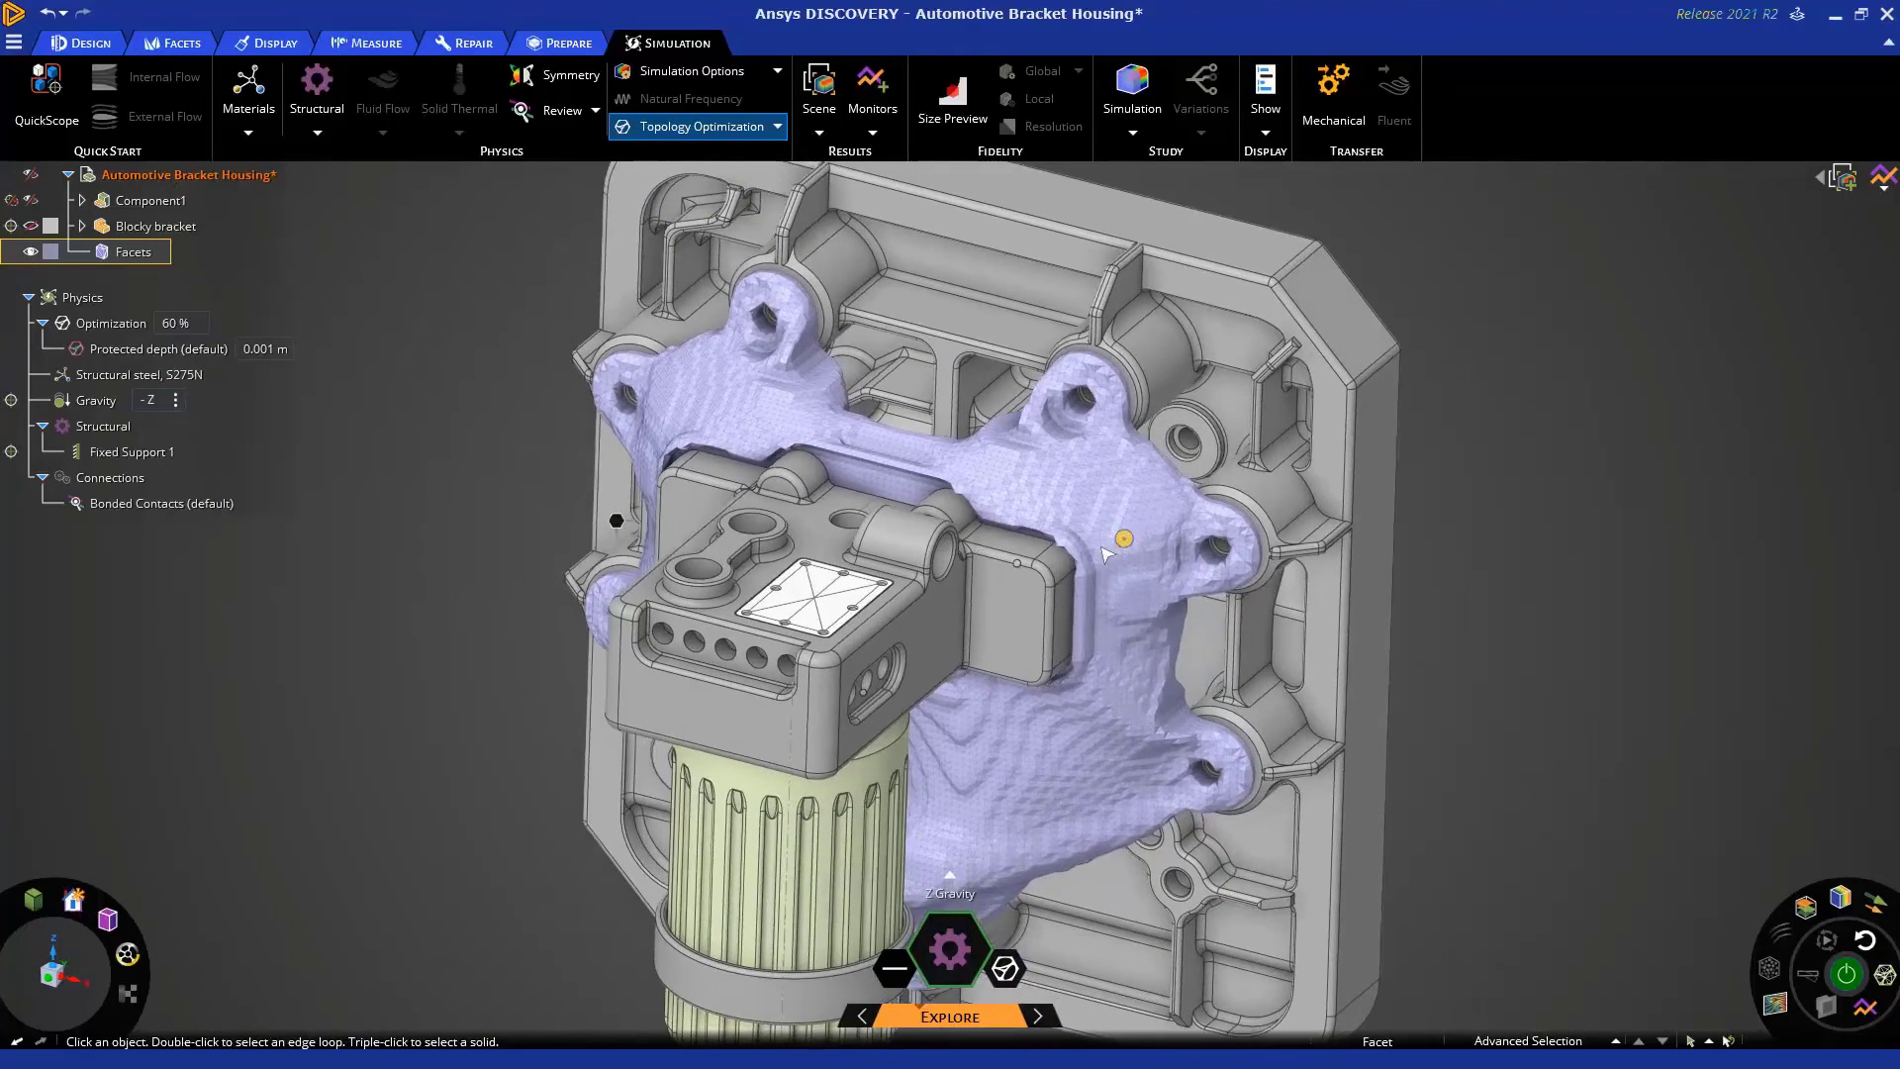
Isolate the faceted bracket by hiding all other bodies, and examine its recessed mounting face and holes
left_click(1137, 601)
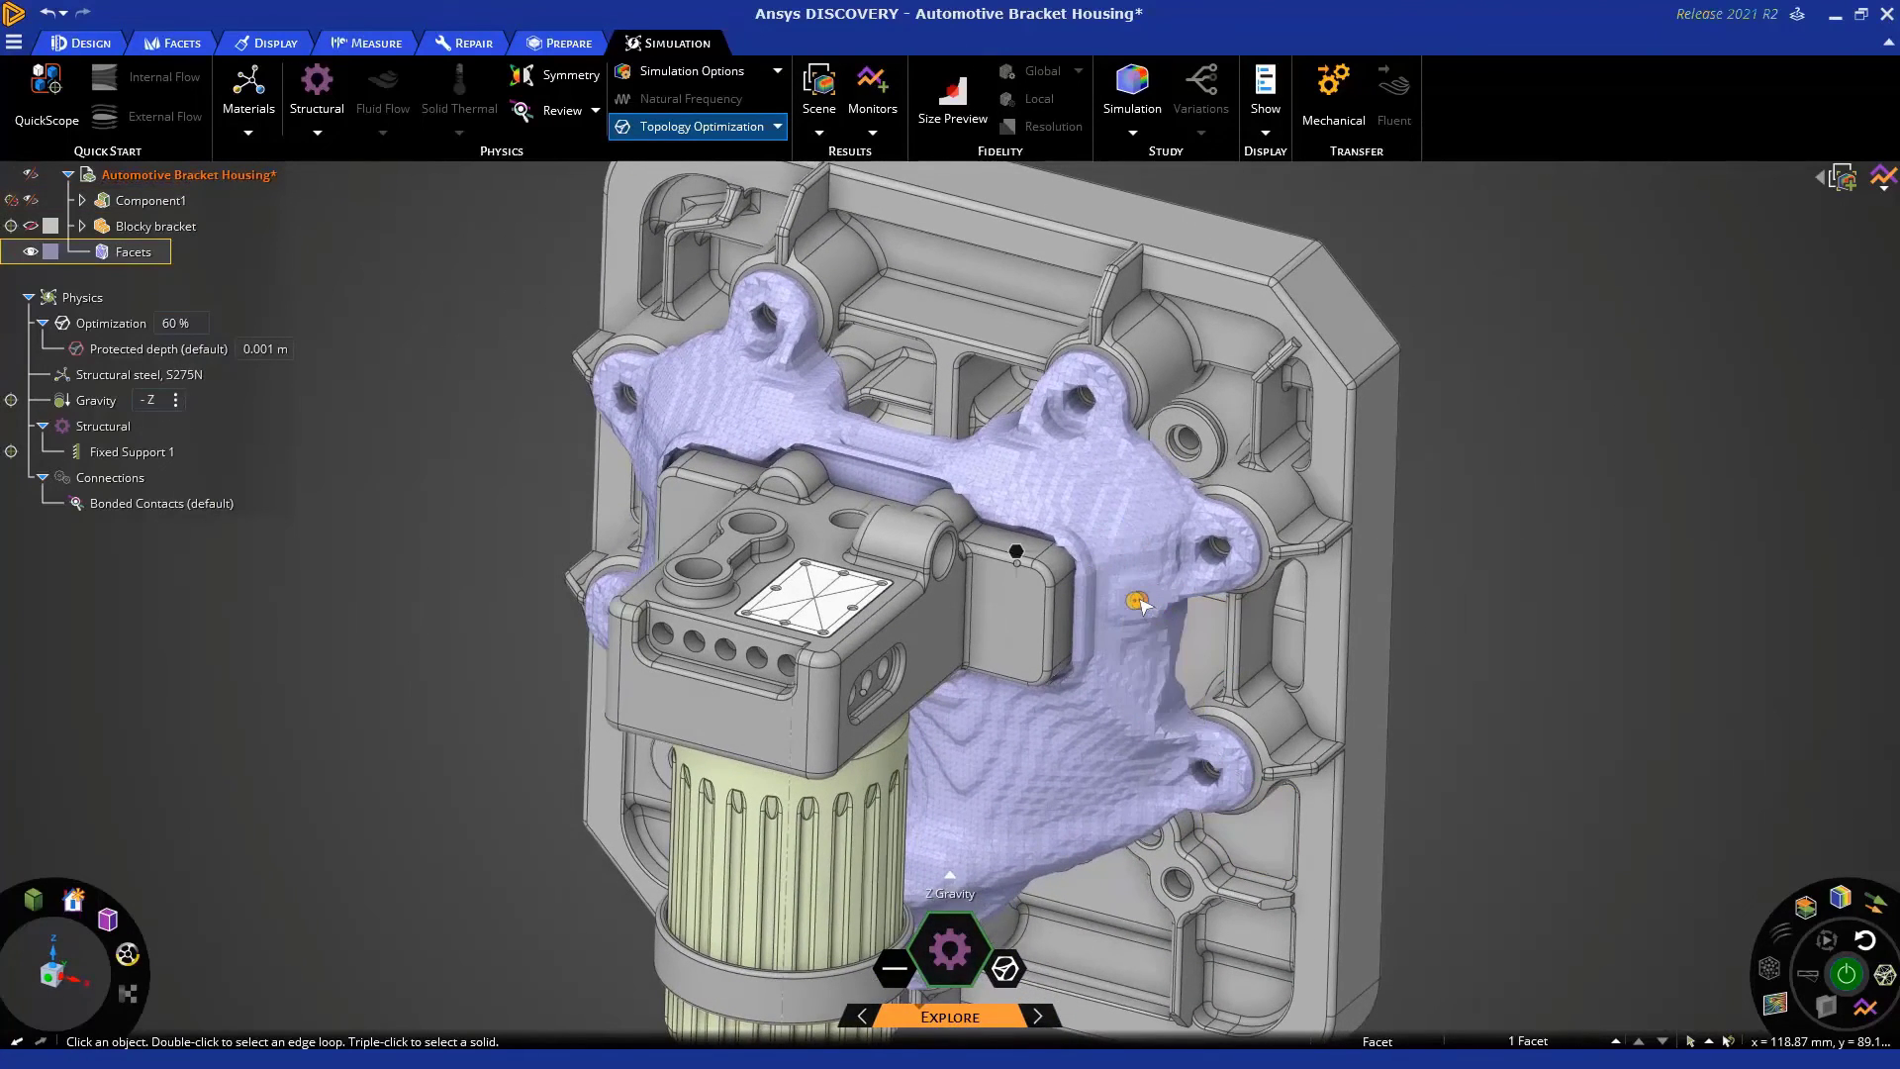
right_click(1504, 631)
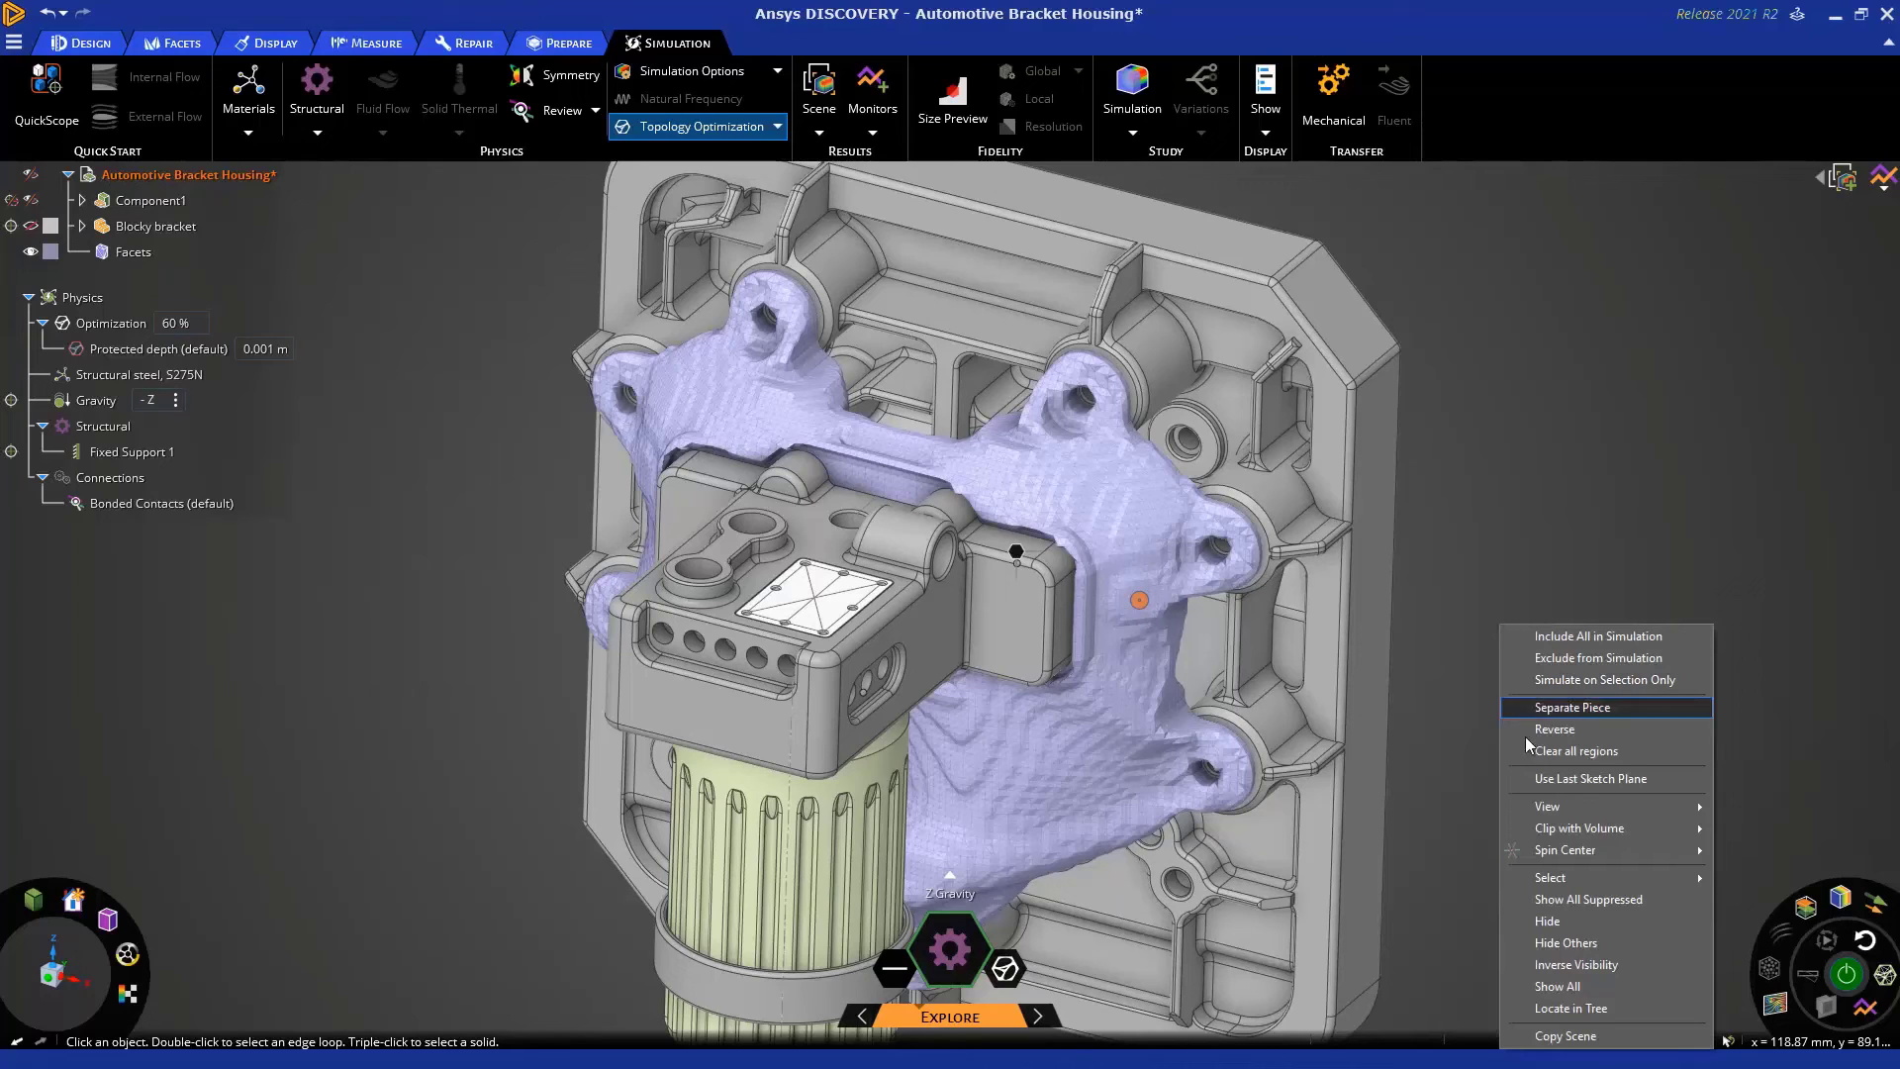
left_click(1565, 943)
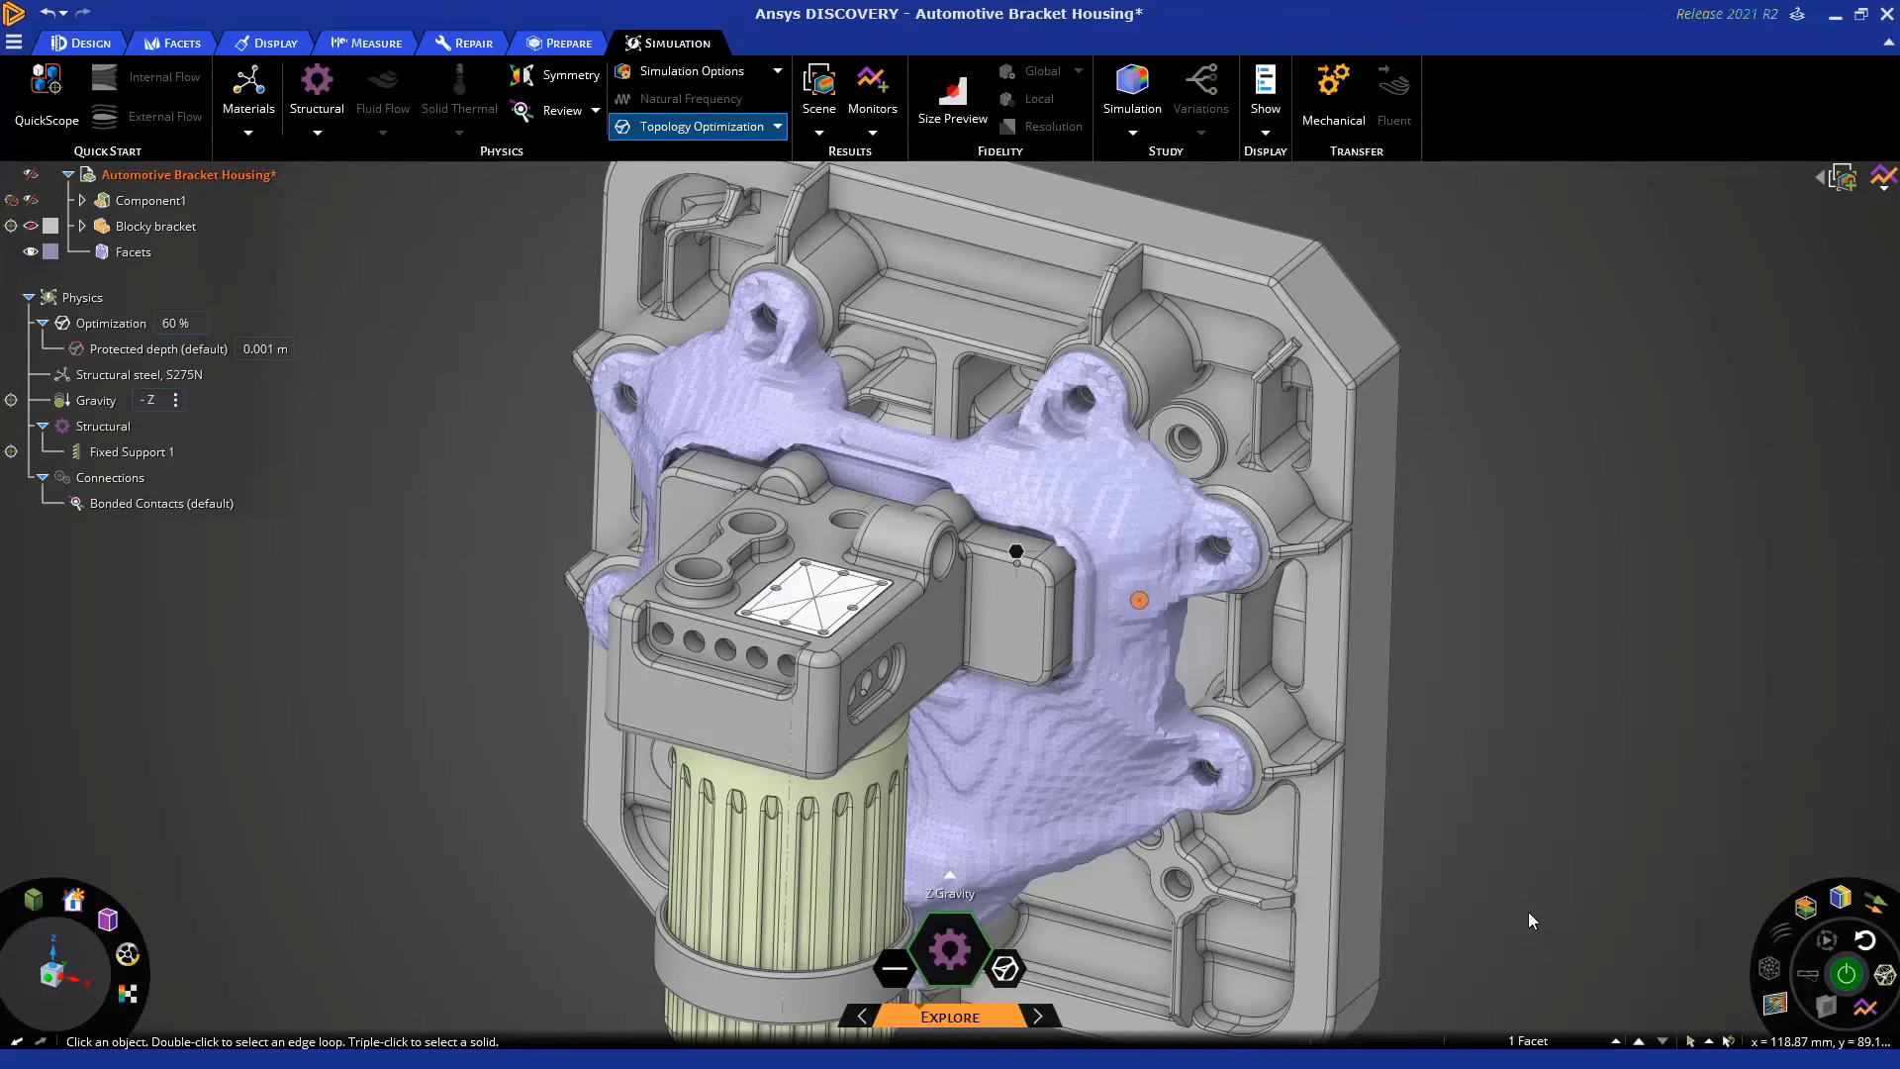
middle_click_drag(1468, 871, 1382, 689)
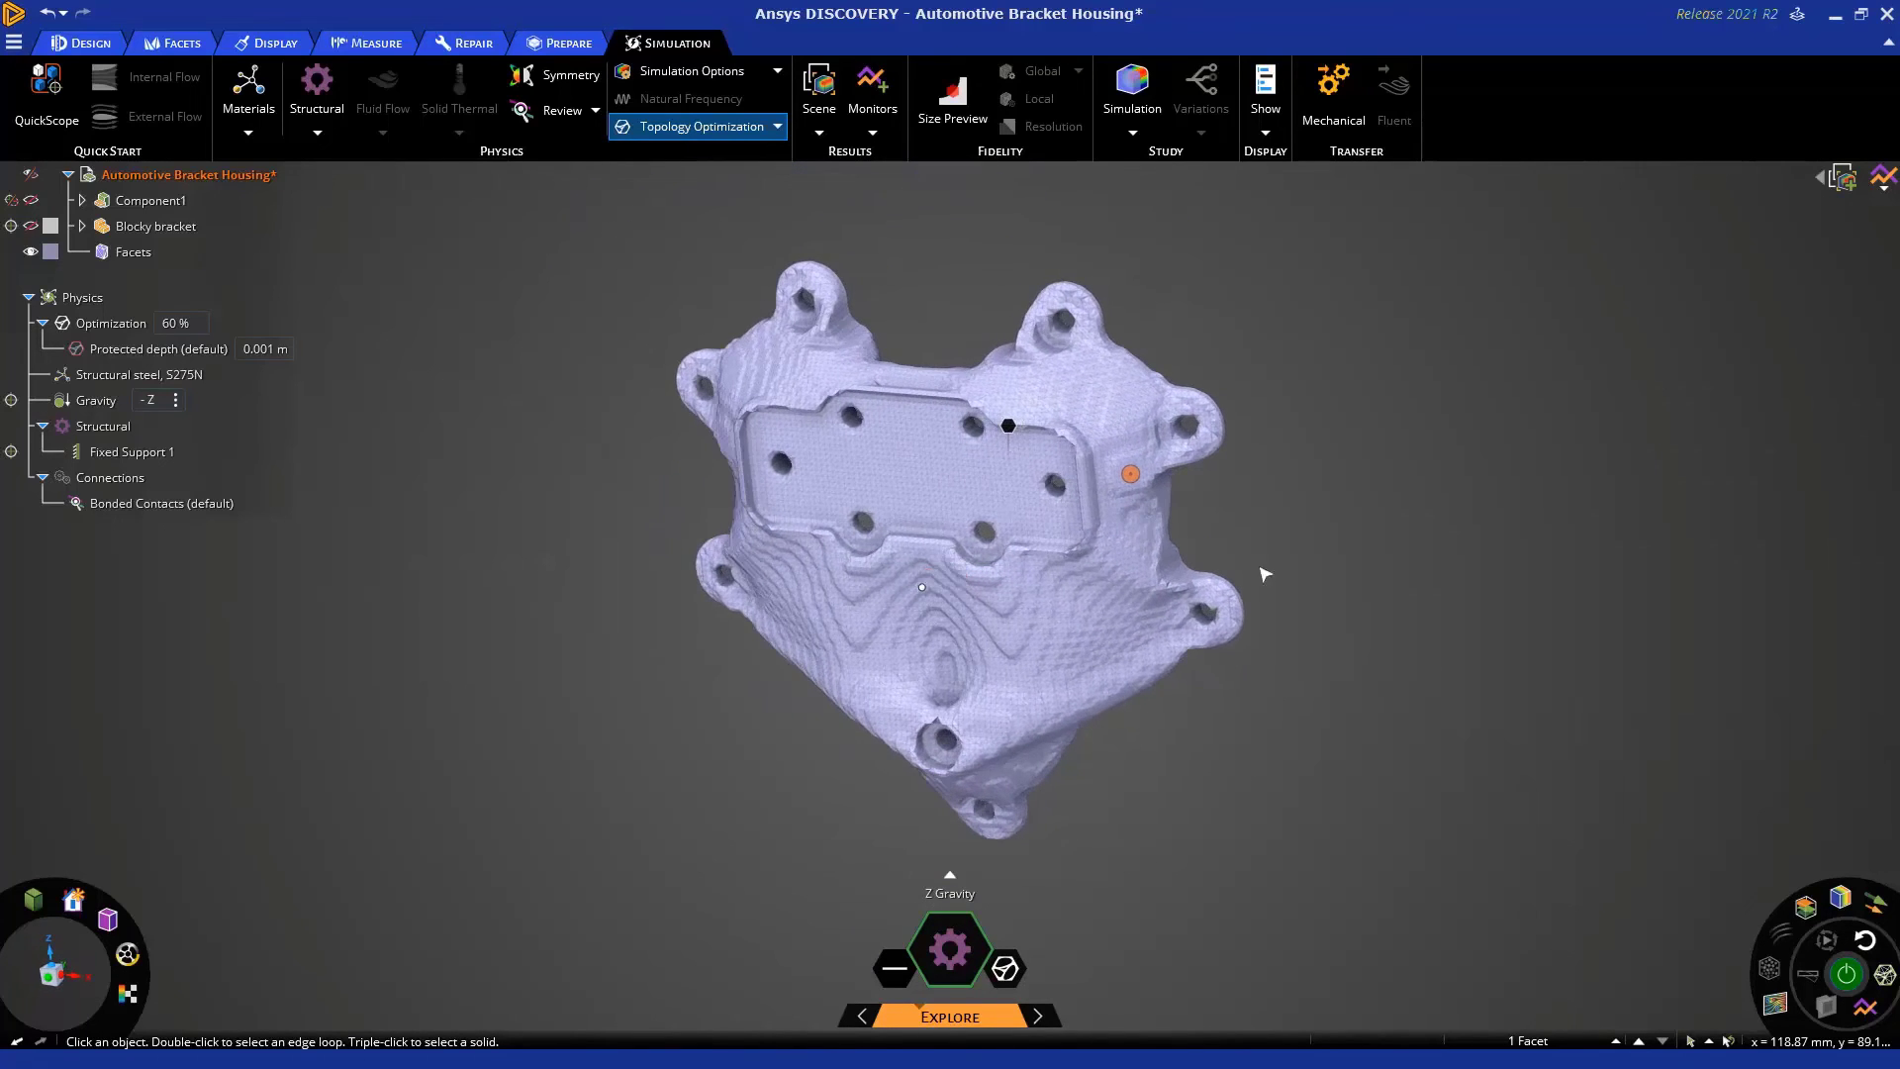
scroll(1055, 532, "up", 5)
scroll(1055, 531, "down", 3)
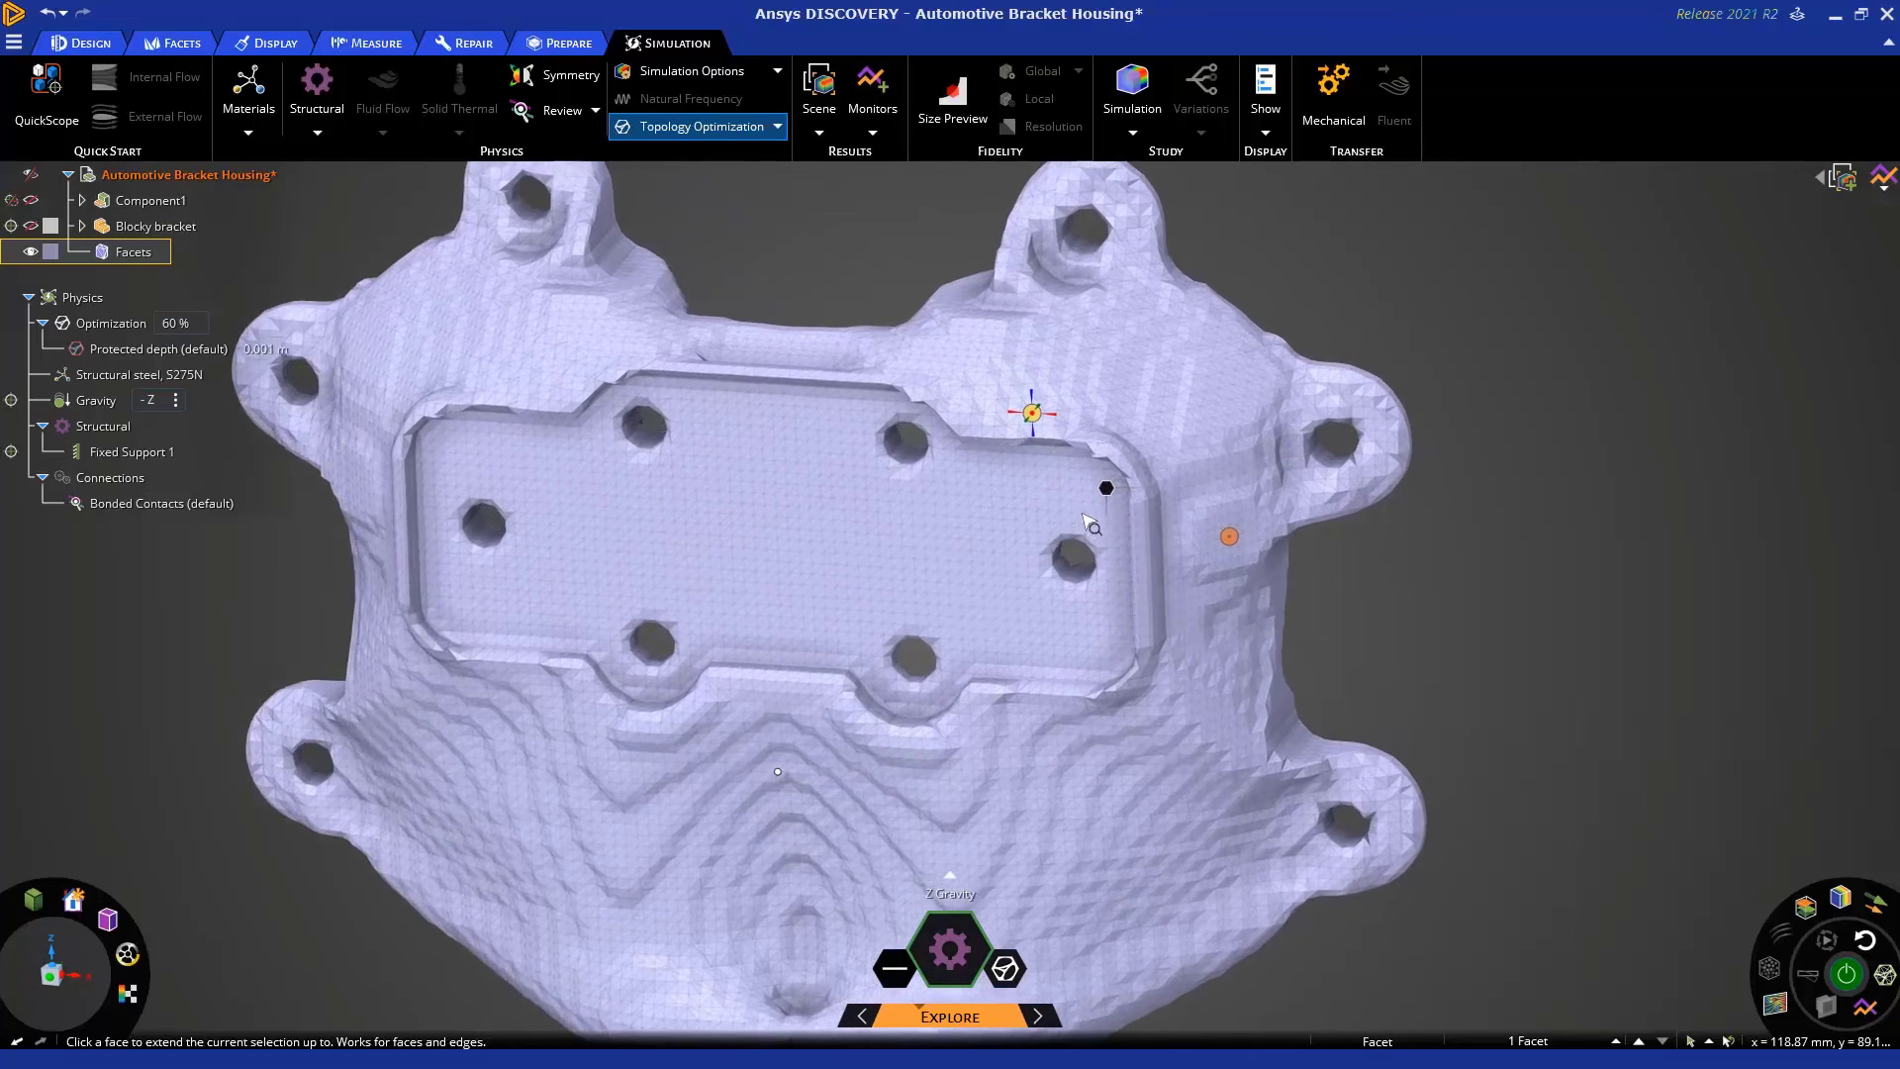
left_click(1064, 513)
scroll(1064, 513, "down", 3)
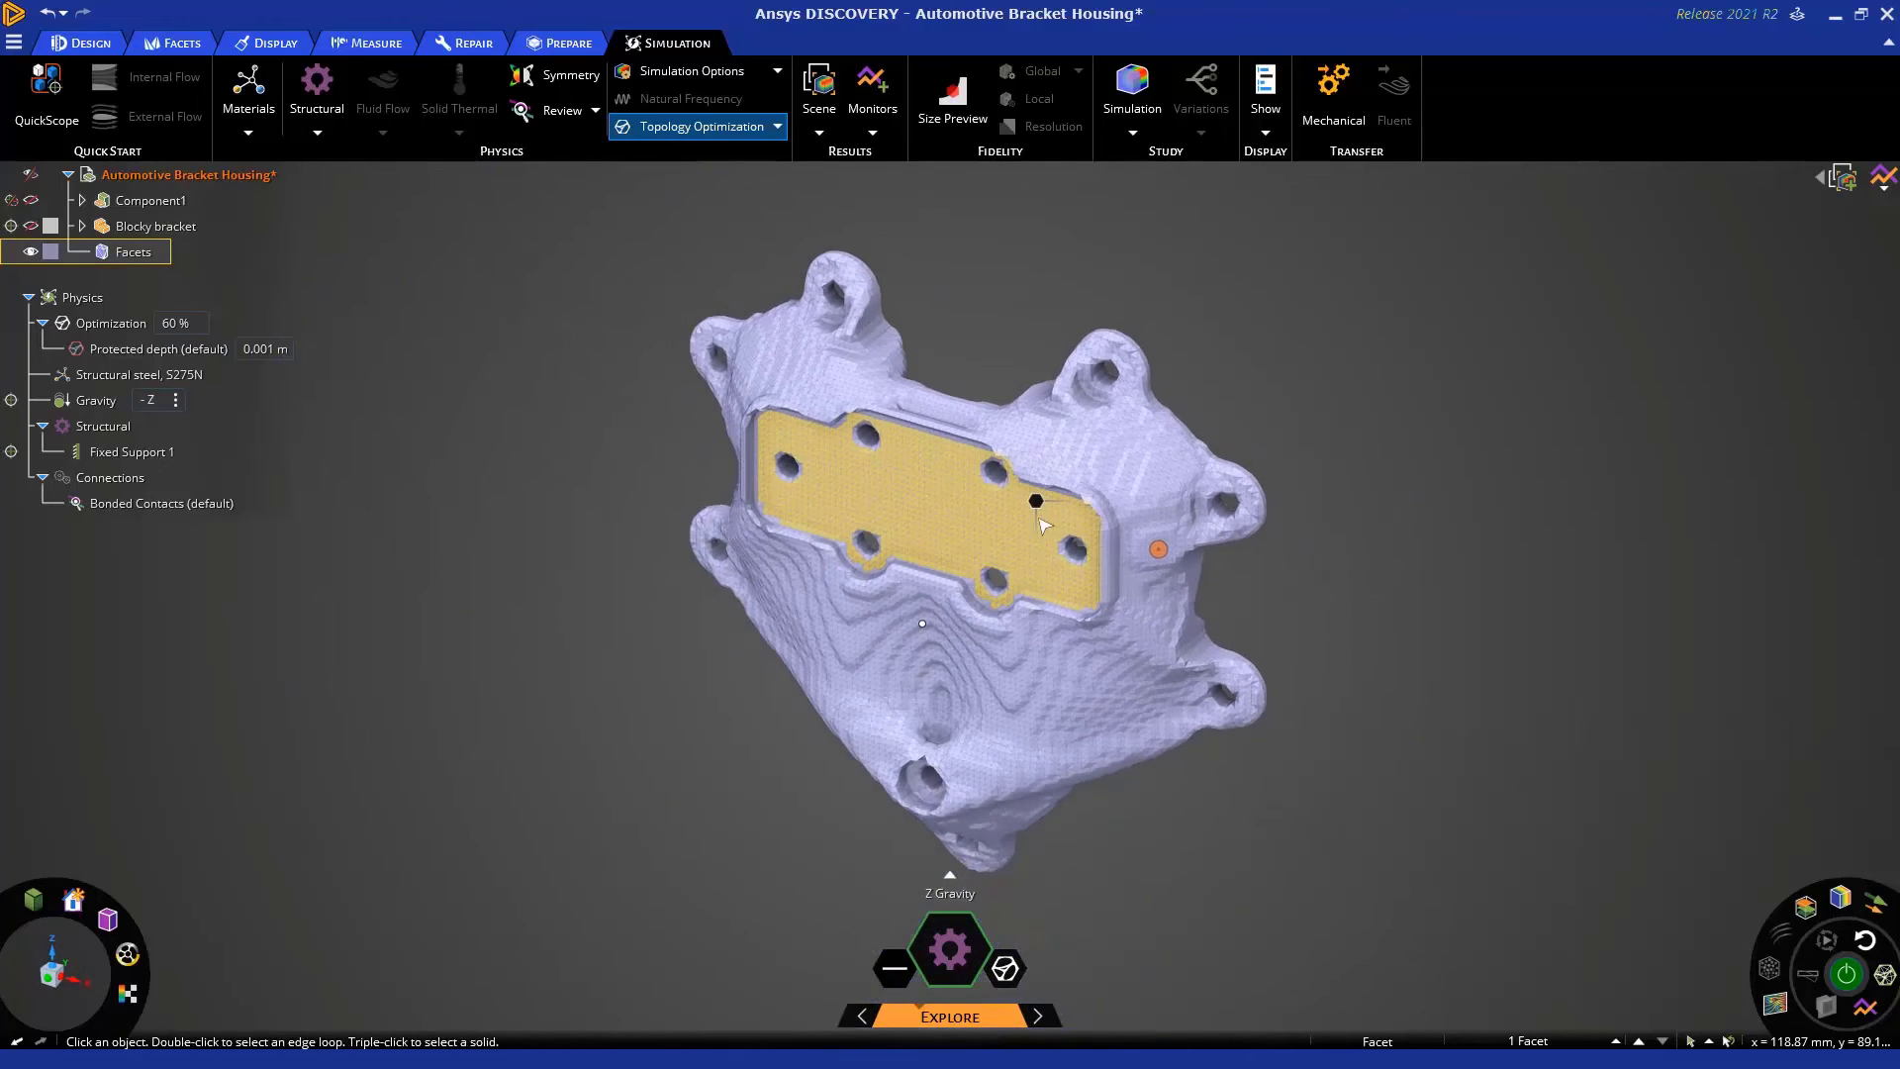
Select the whole faceted body of the optimized bracket and smooth its facets
left_click(598, 450)
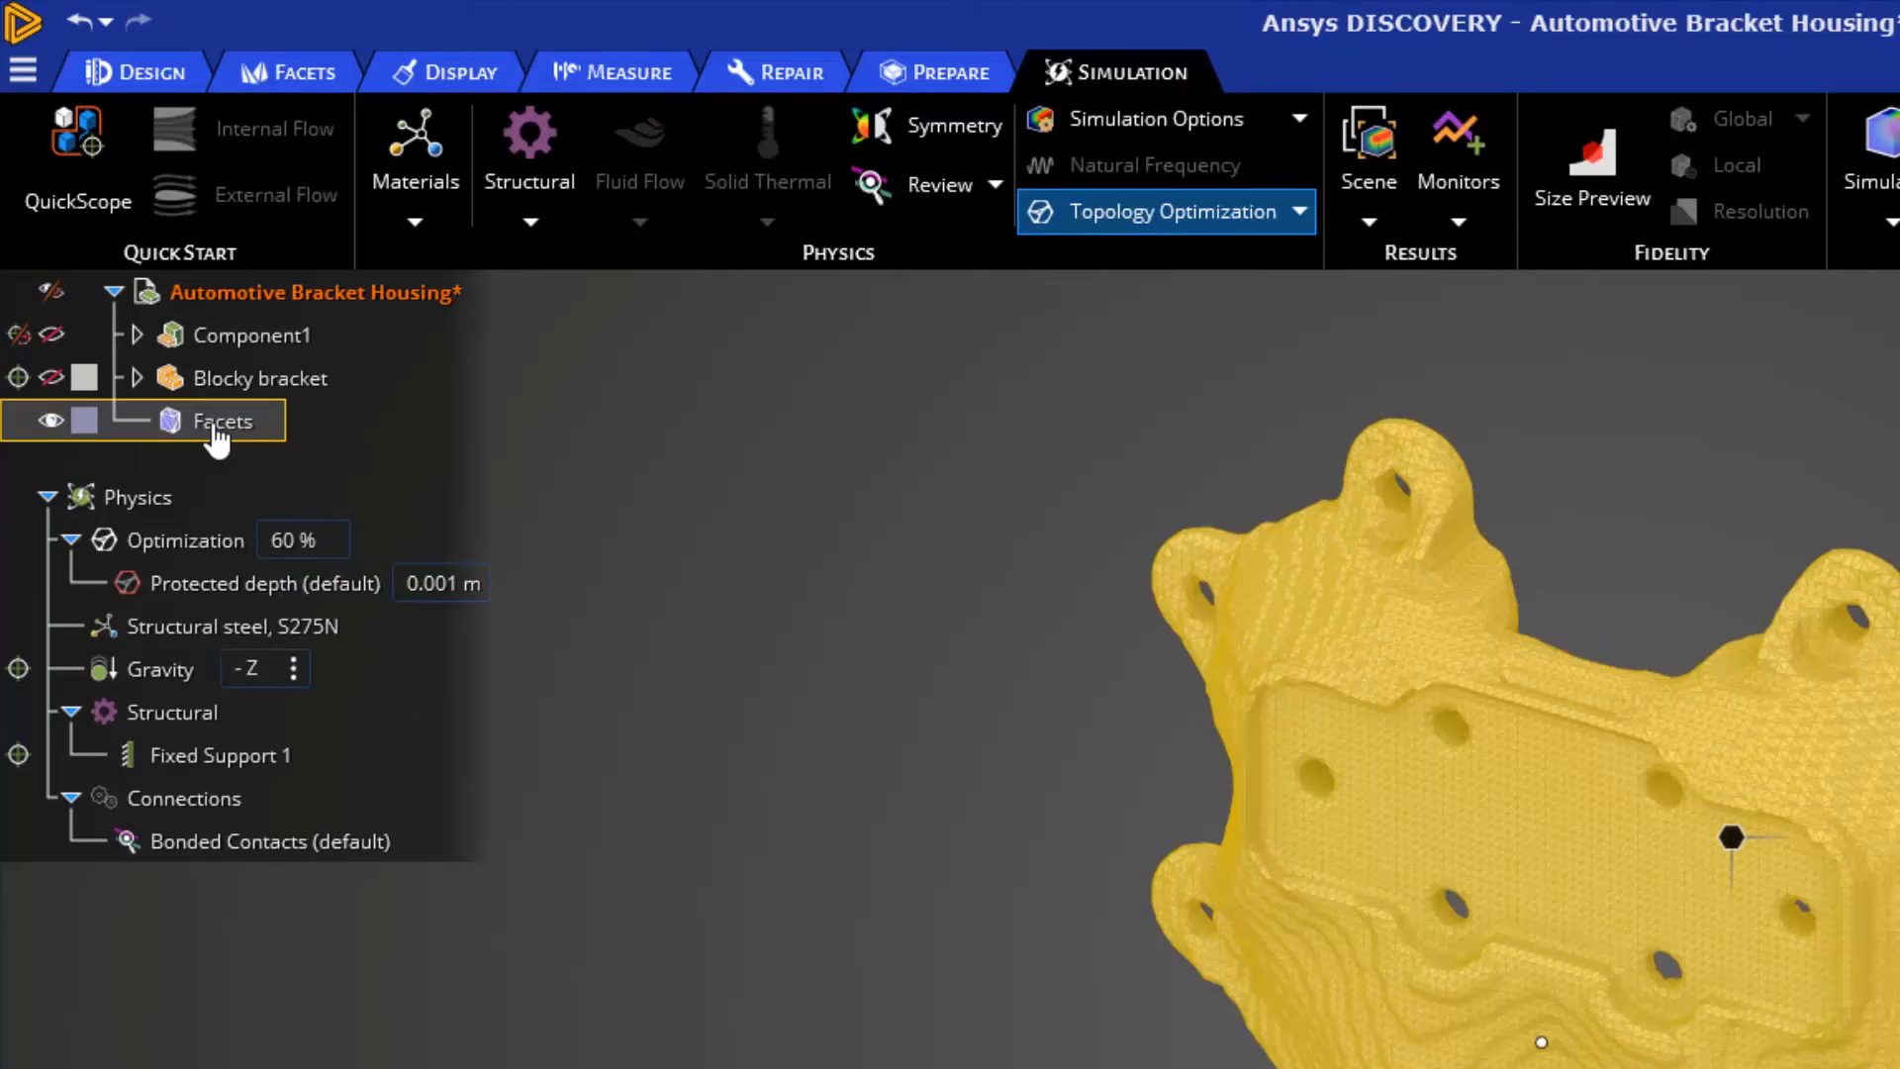
left_click(216, 433)
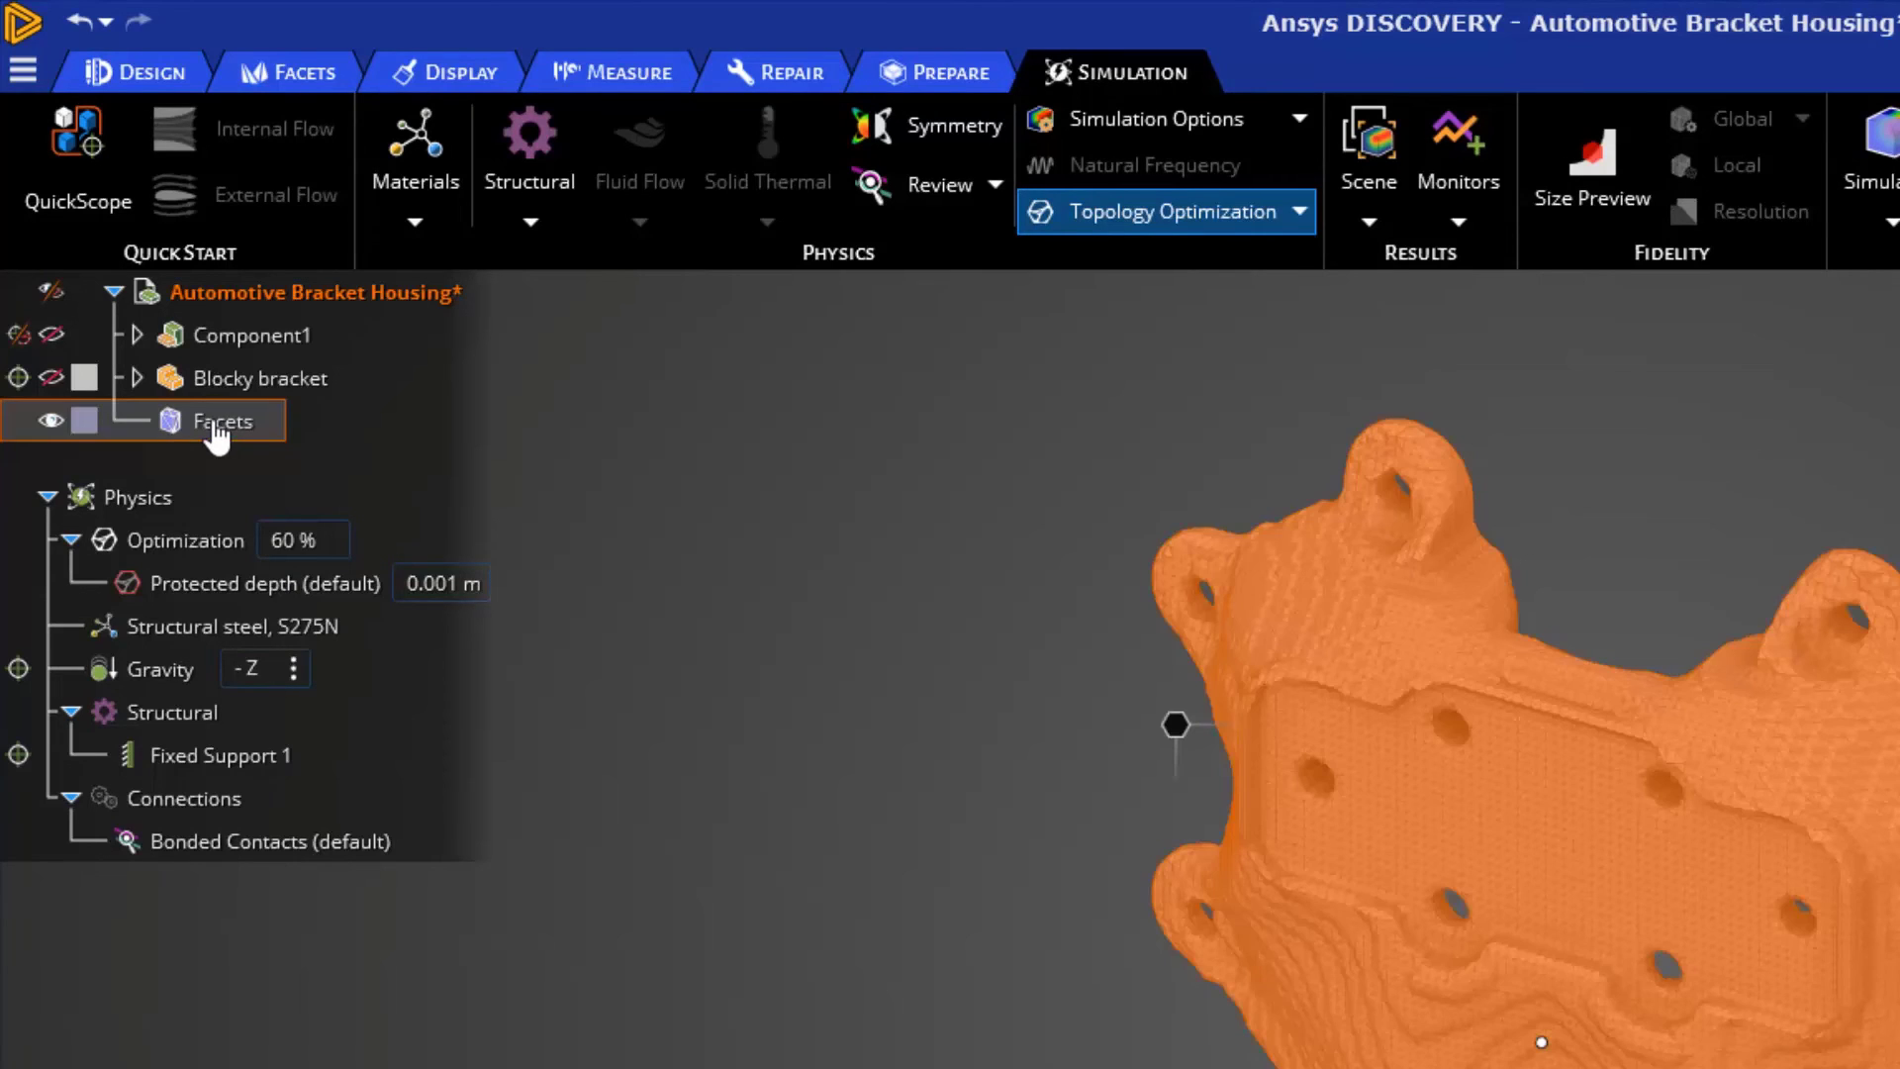
right_click(216, 433)
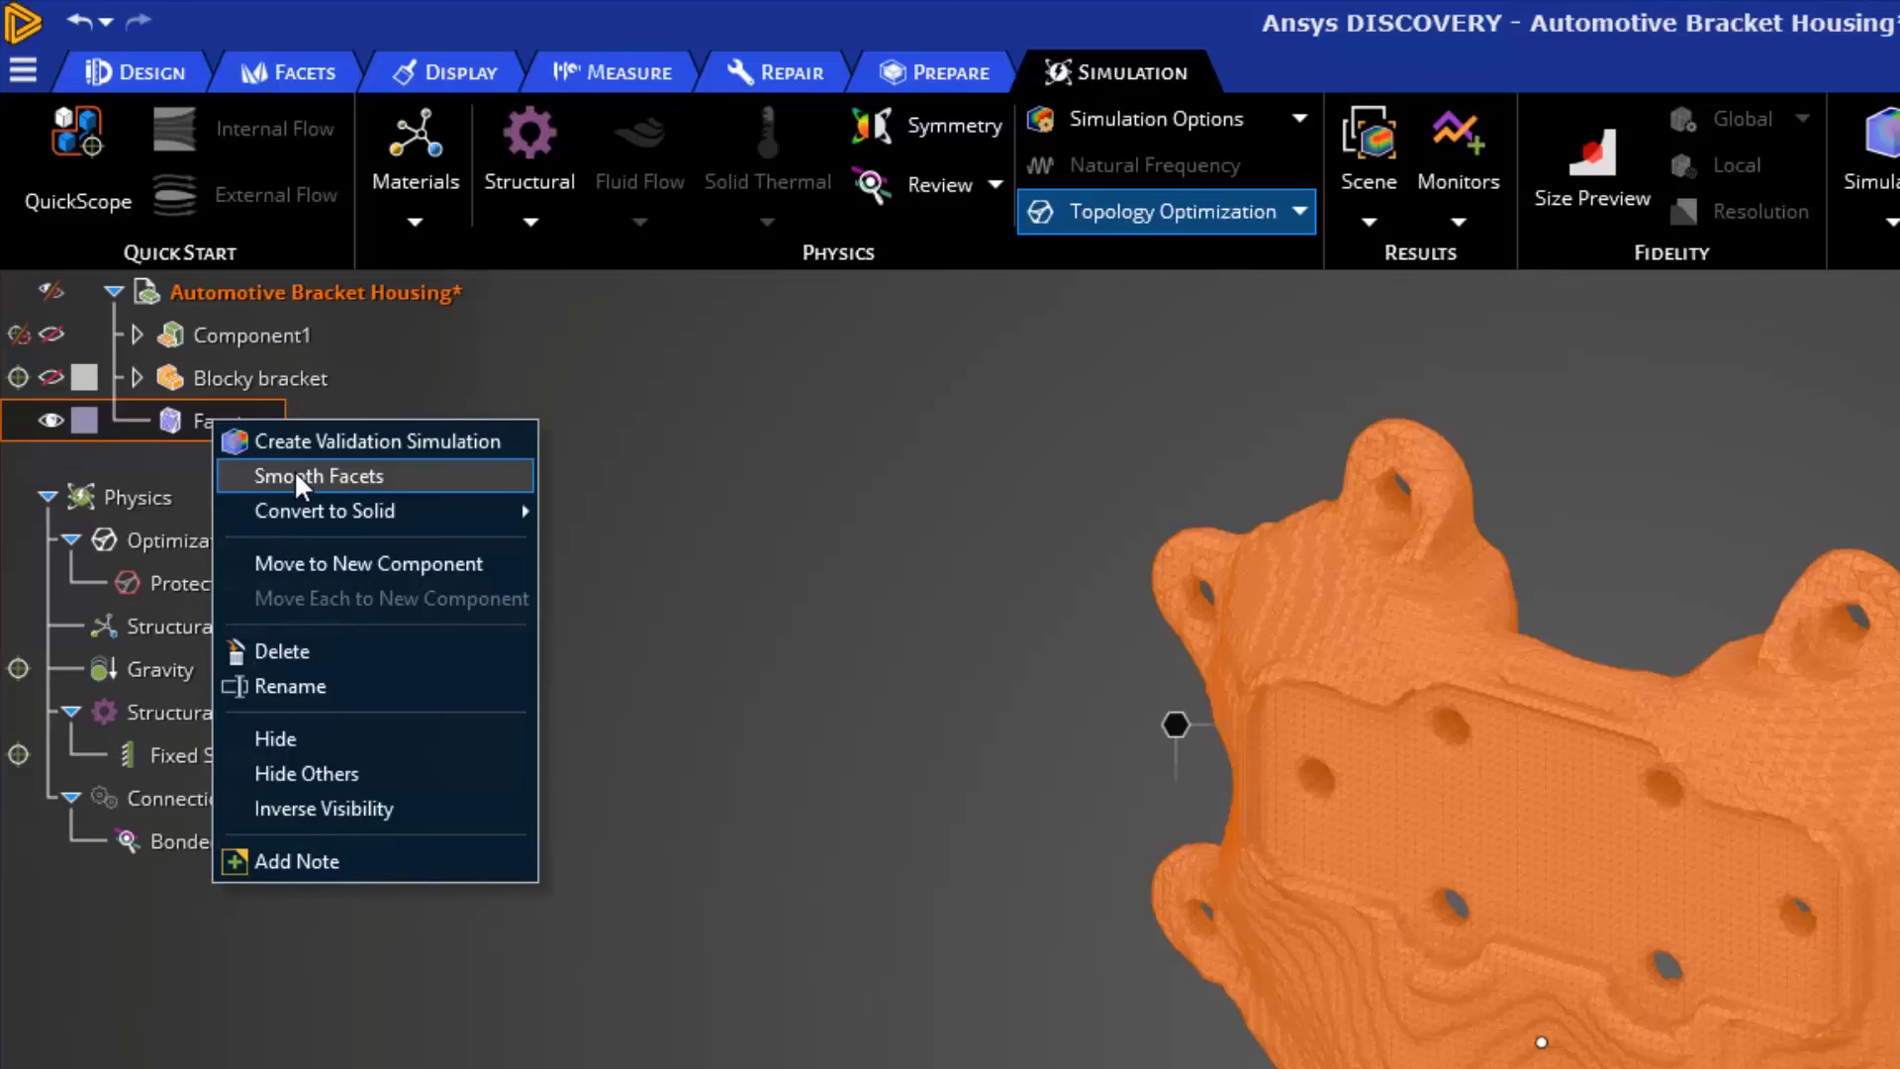
mouse_move(321, 514)
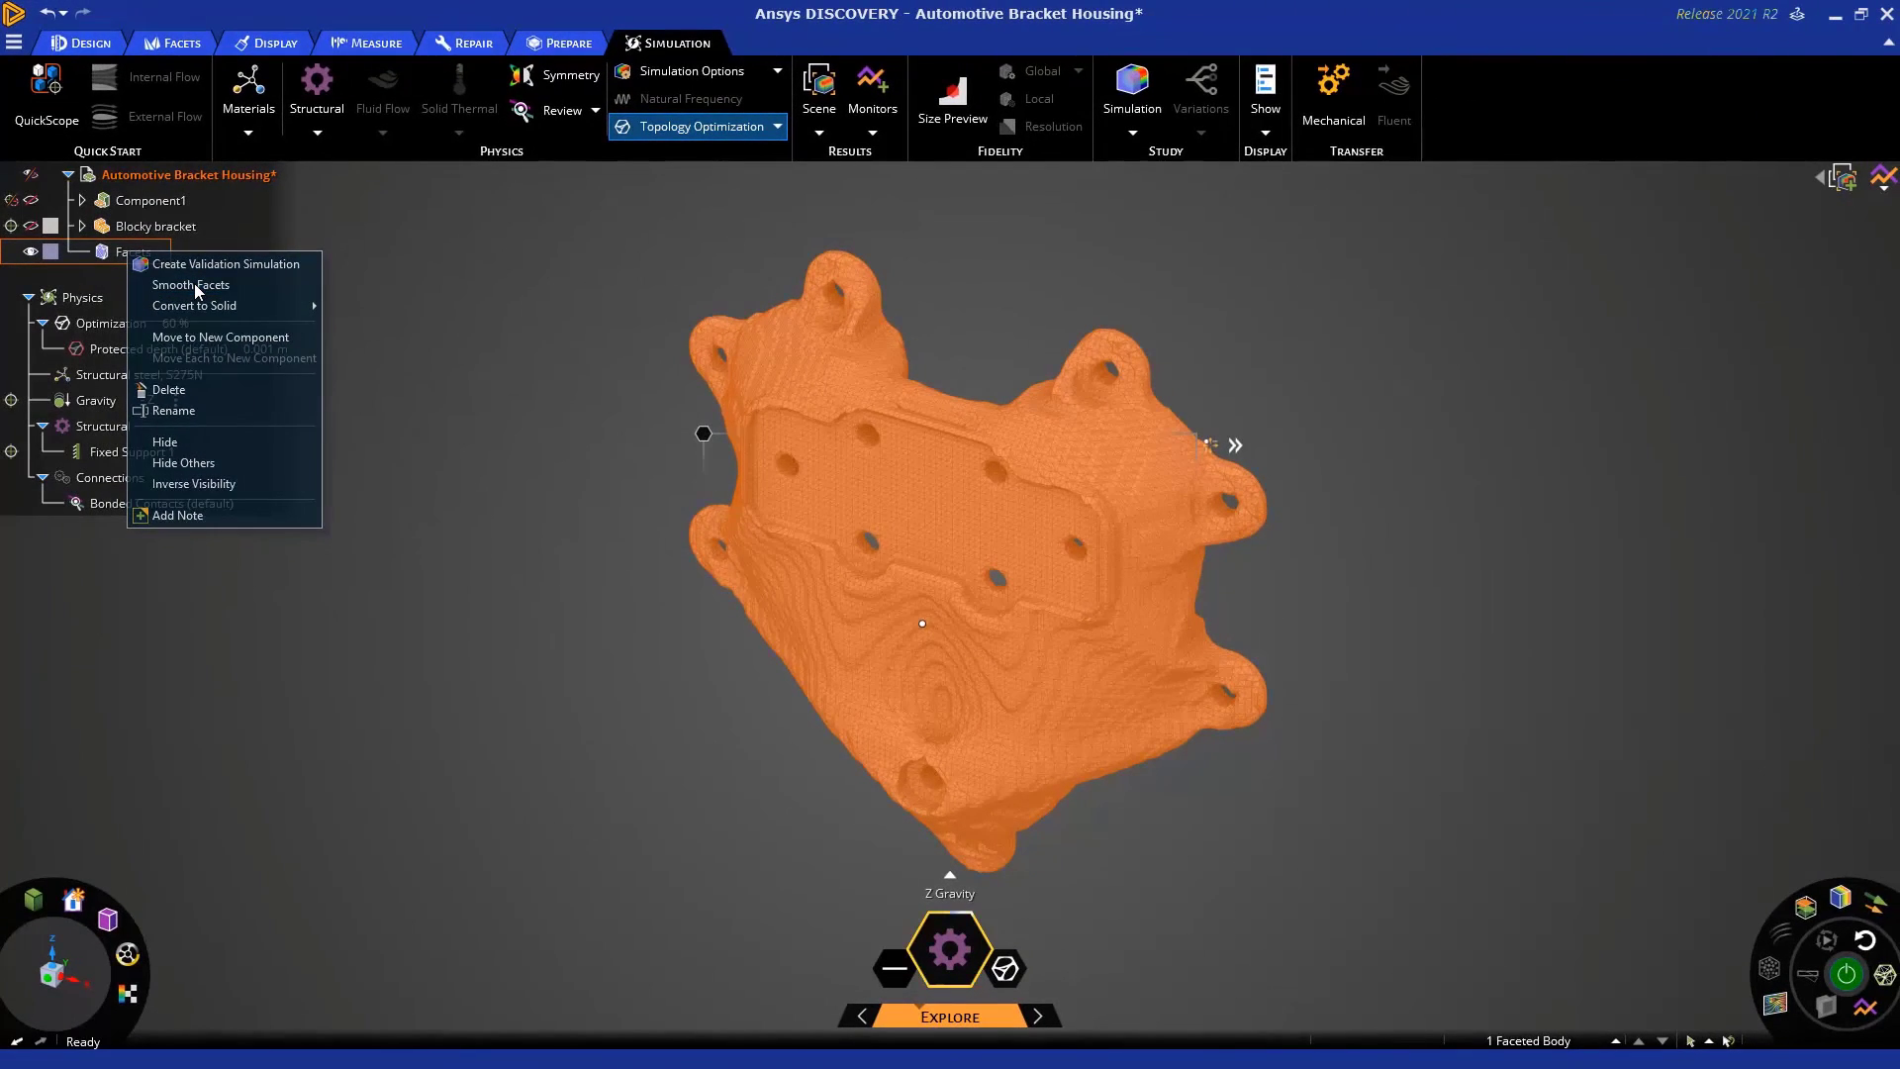
left_click(195, 286)
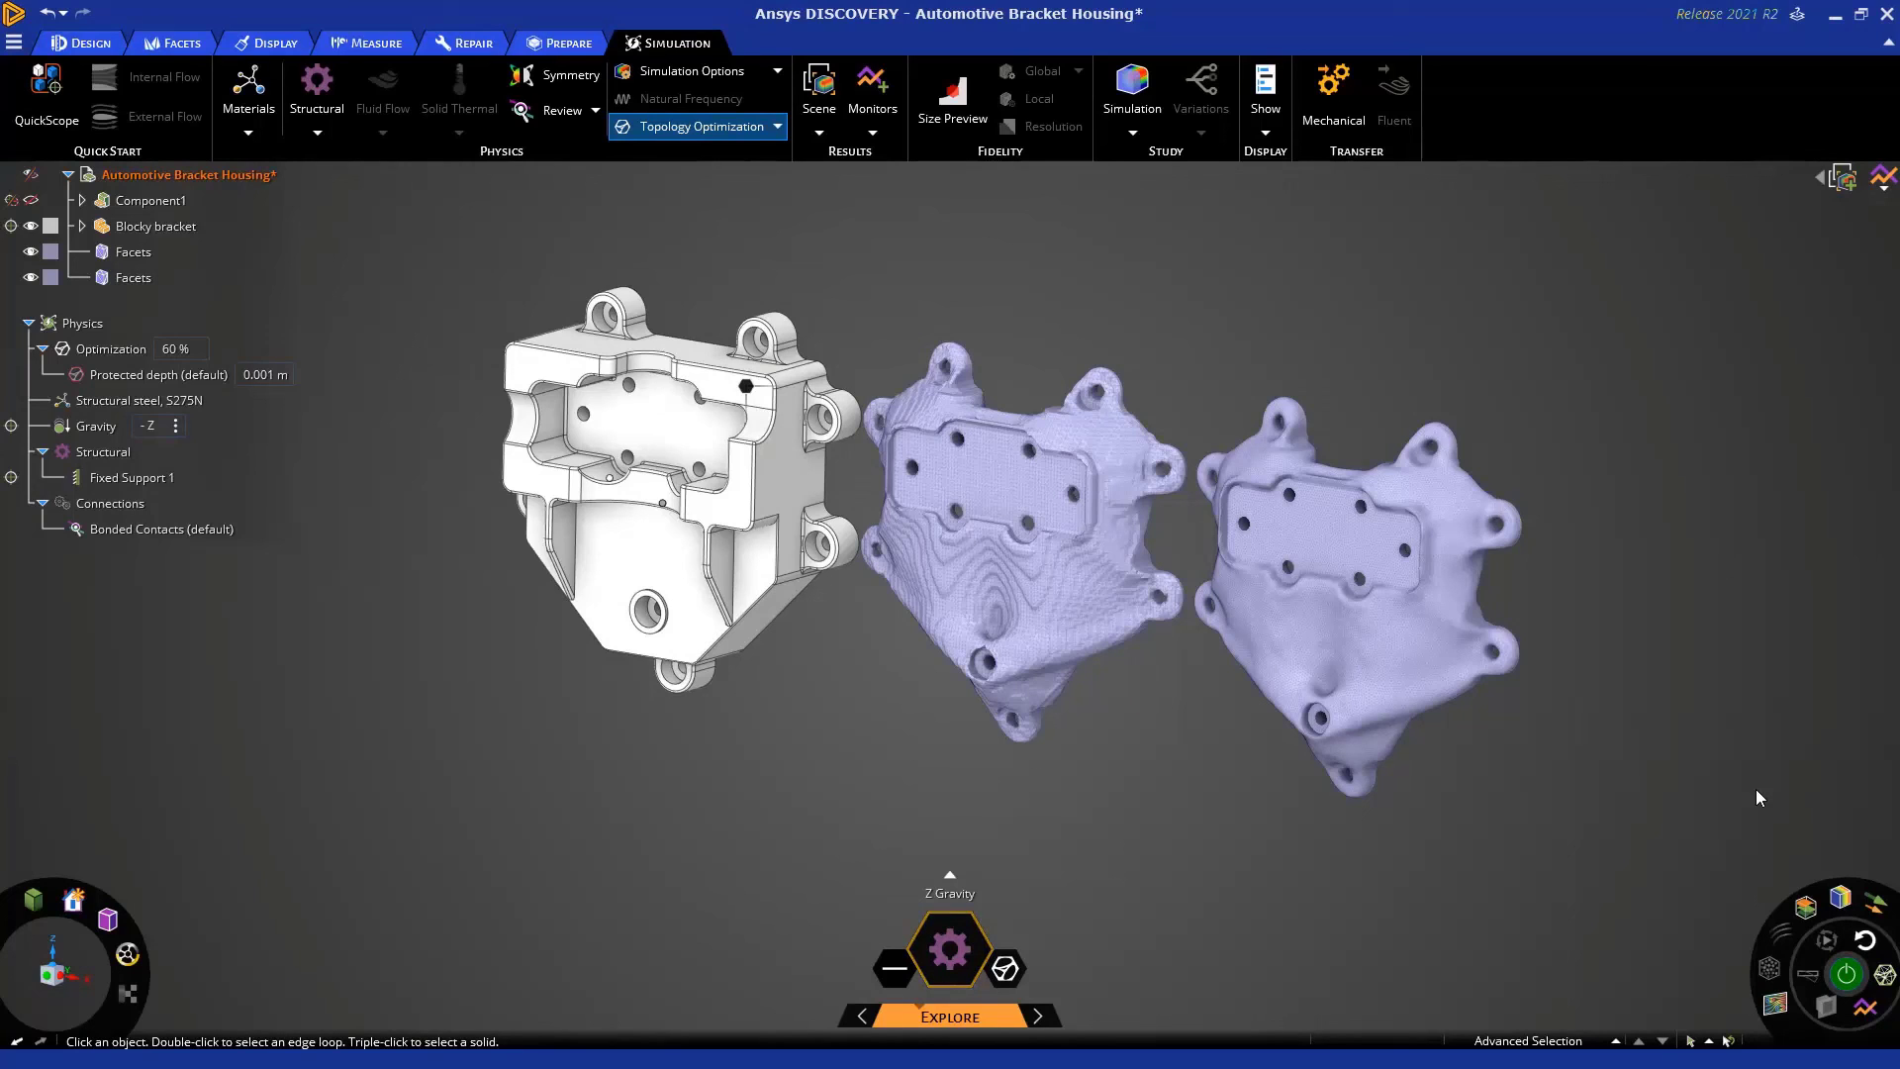
Compare the original blocky bracket with the raw and smoothed faceted bodies, examining the surface quality and mounting holes up close
triple_click(729, 516)
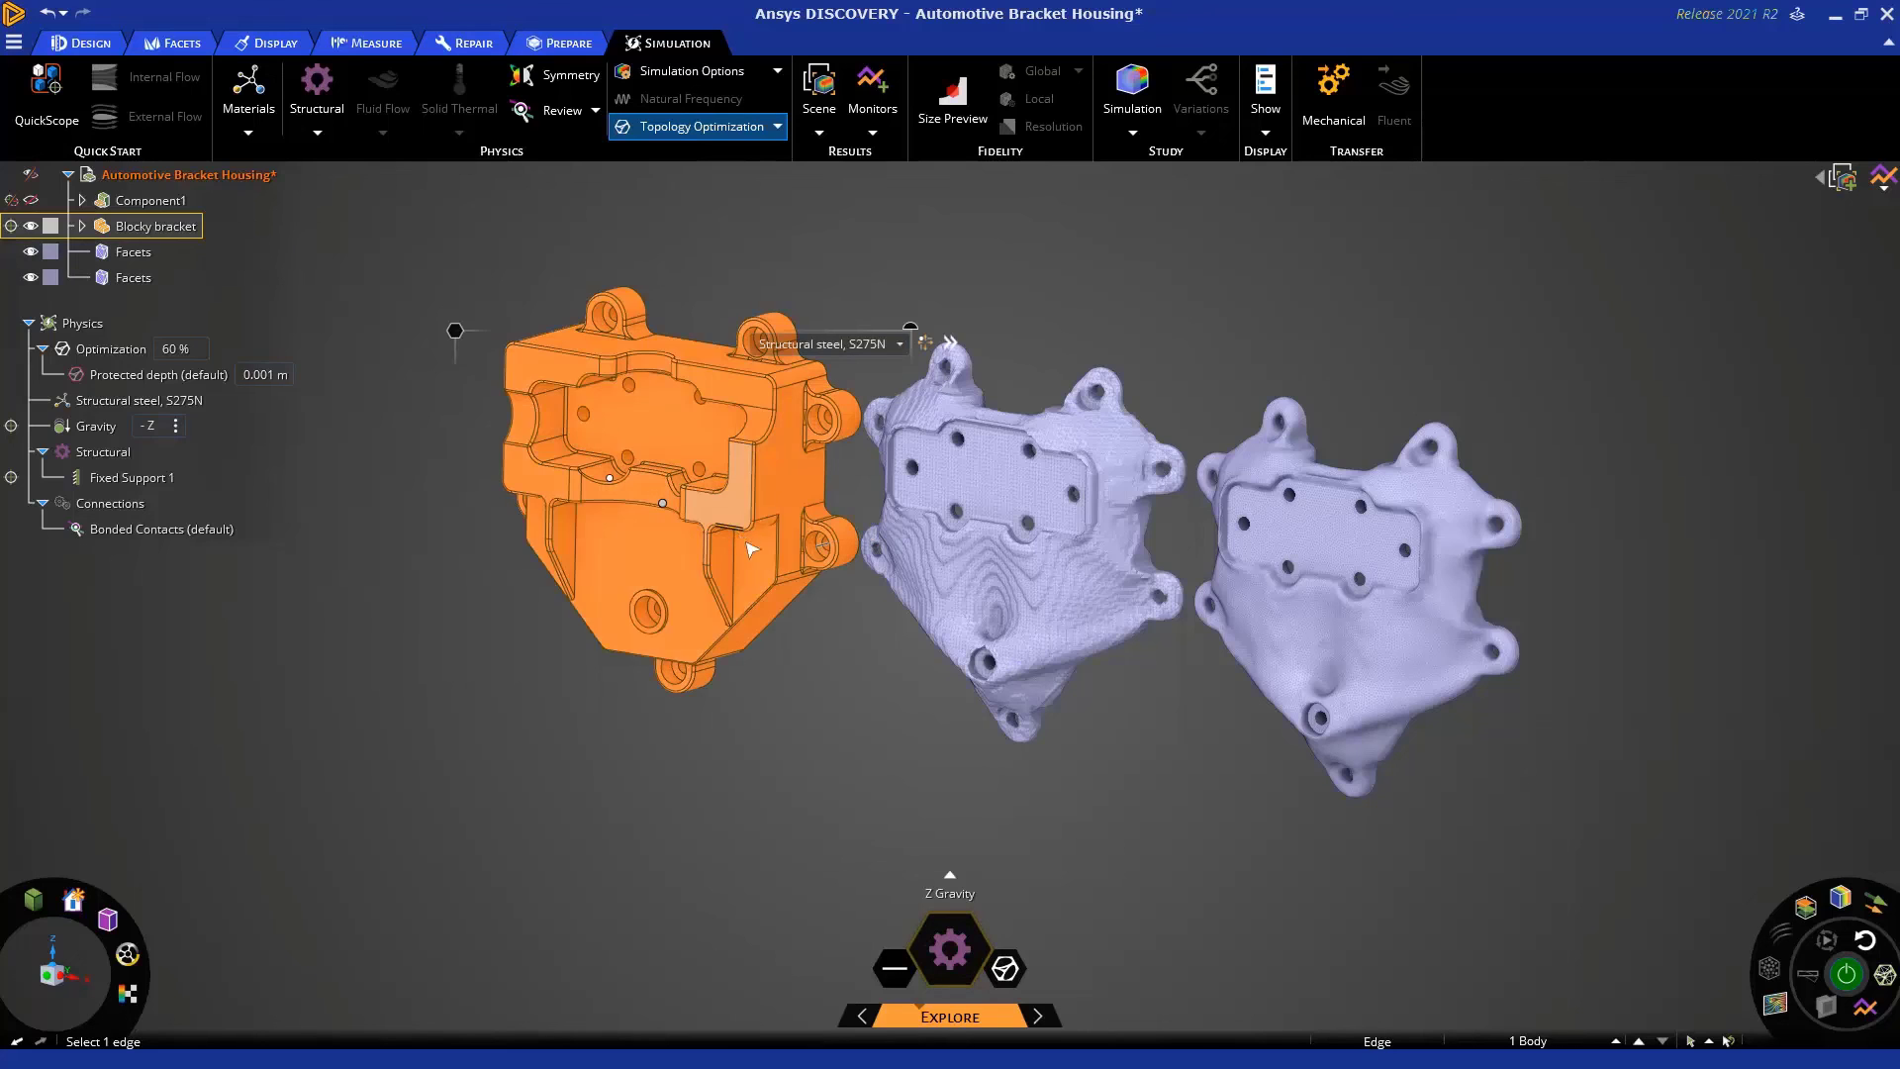
left_click(809, 684)
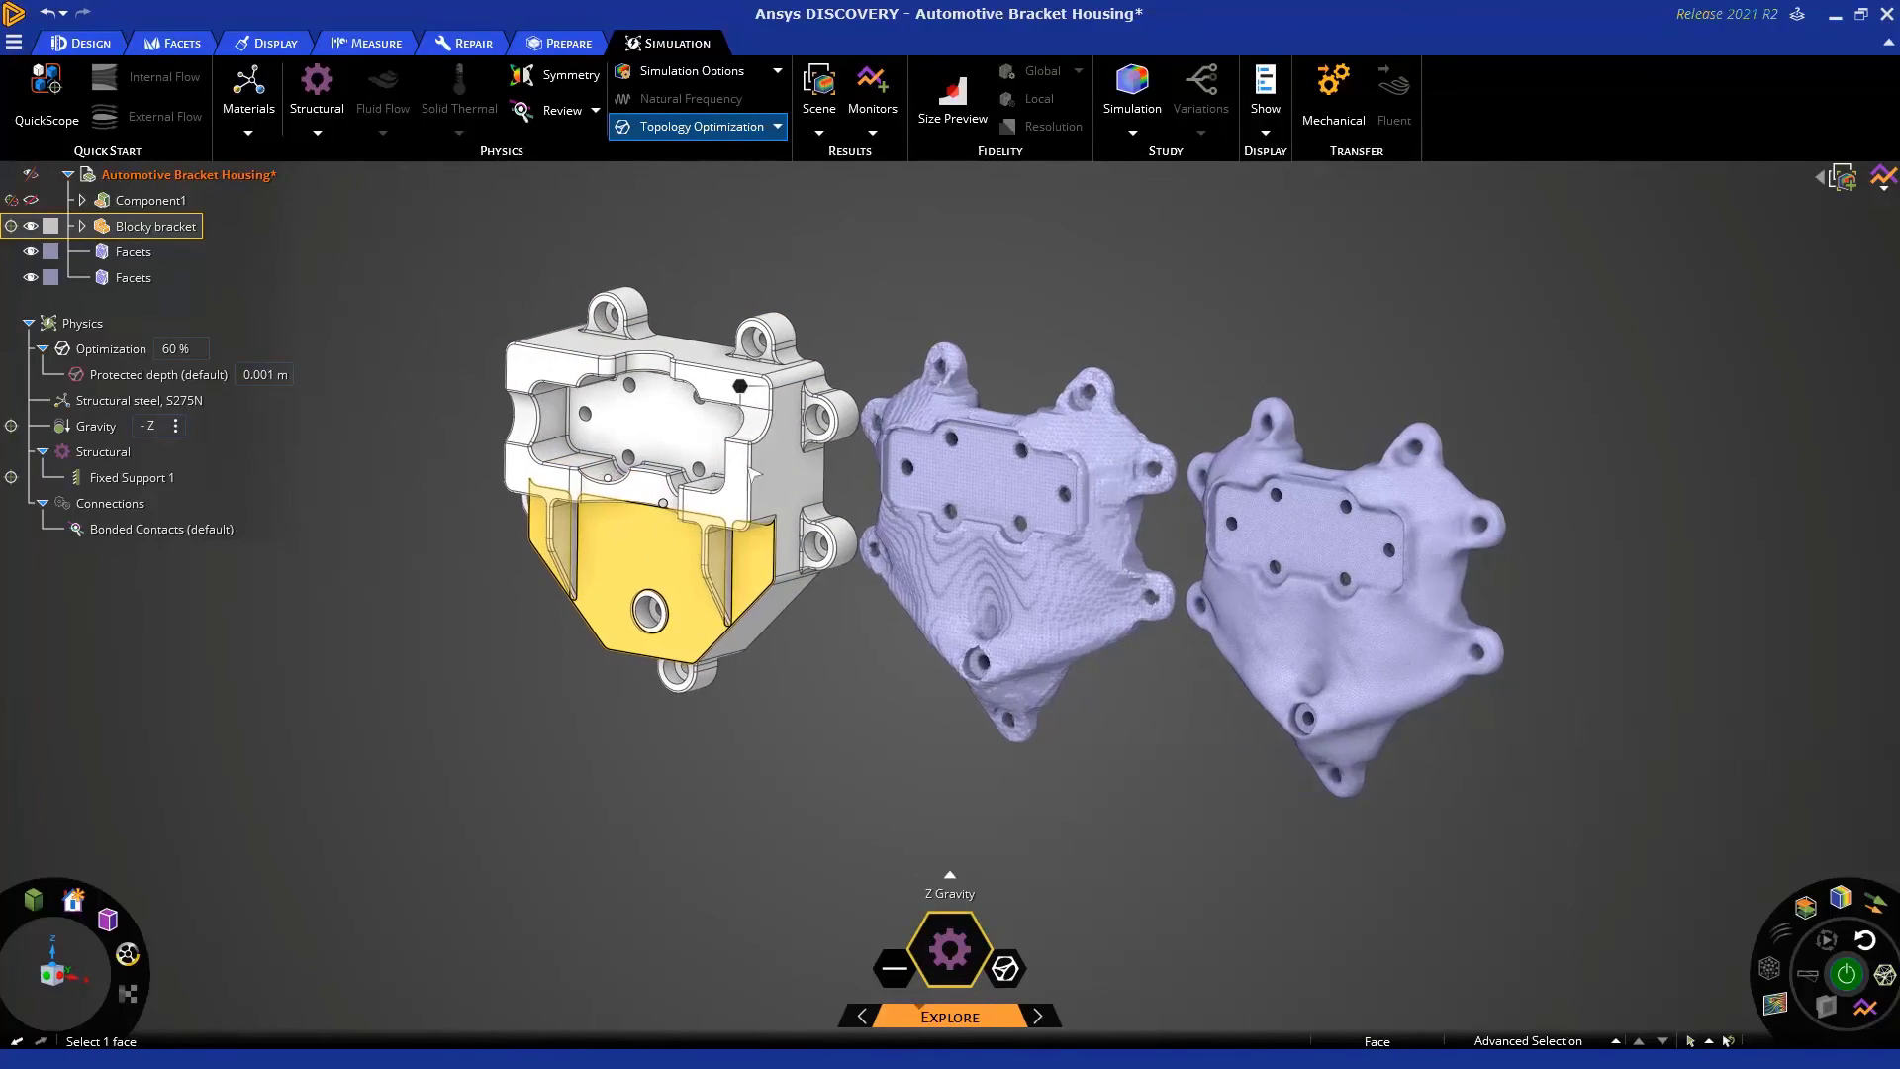
scroll(851, 693, "up", 1)
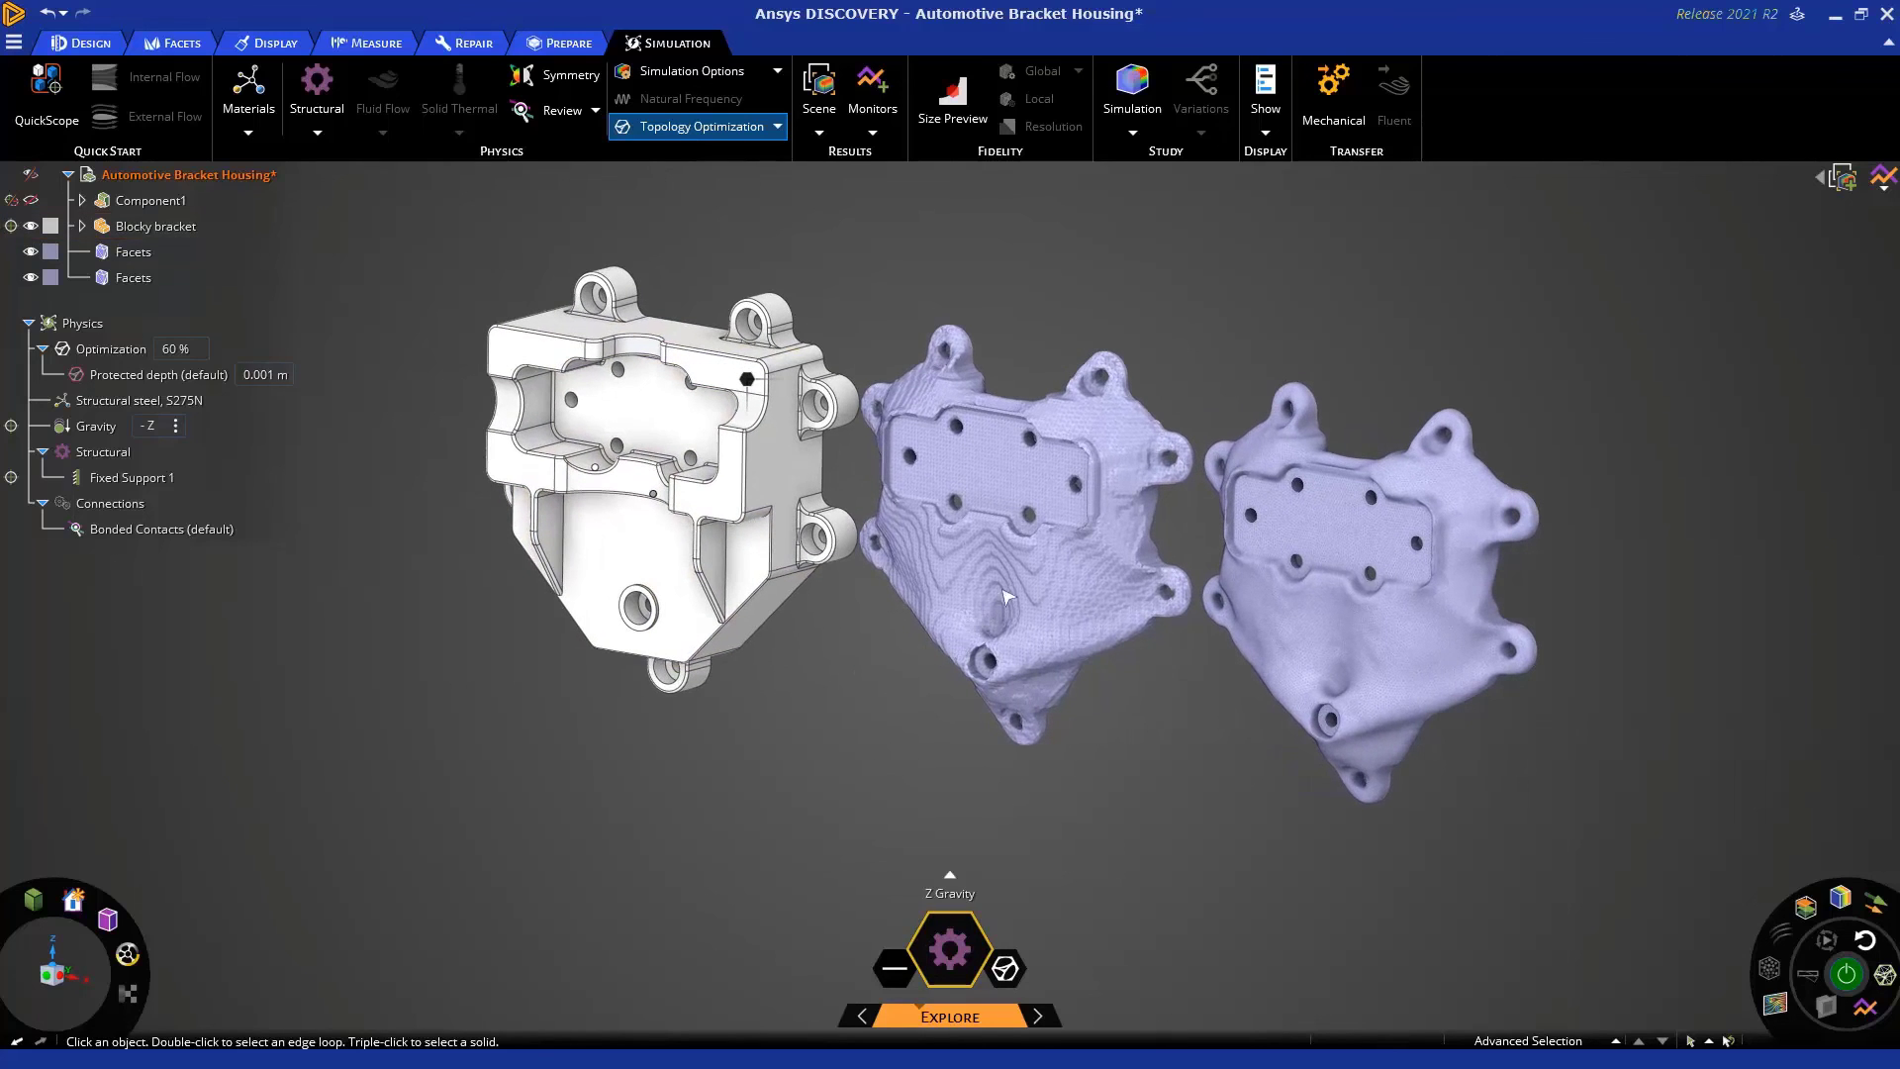
scroll(1027, 606, "up", 3)
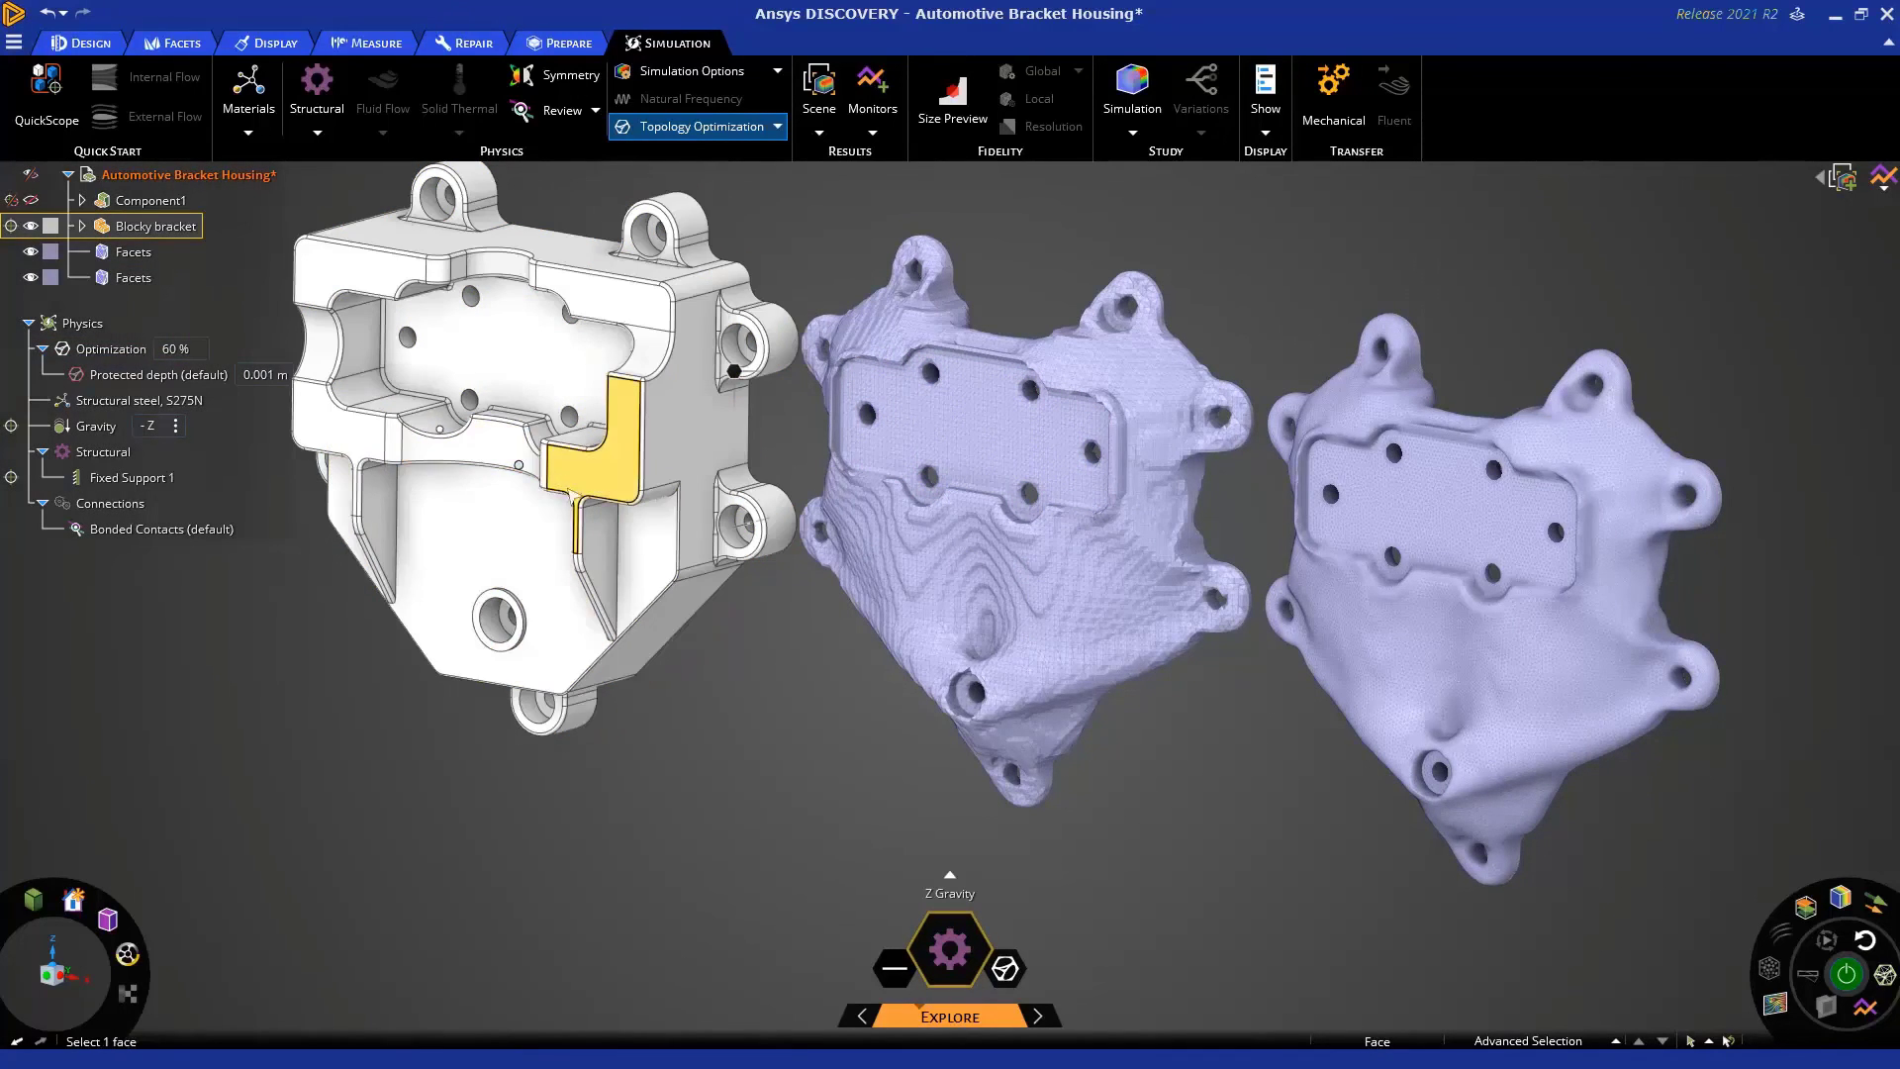
middle_click_drag(744, 668, 784, 669, "shift")
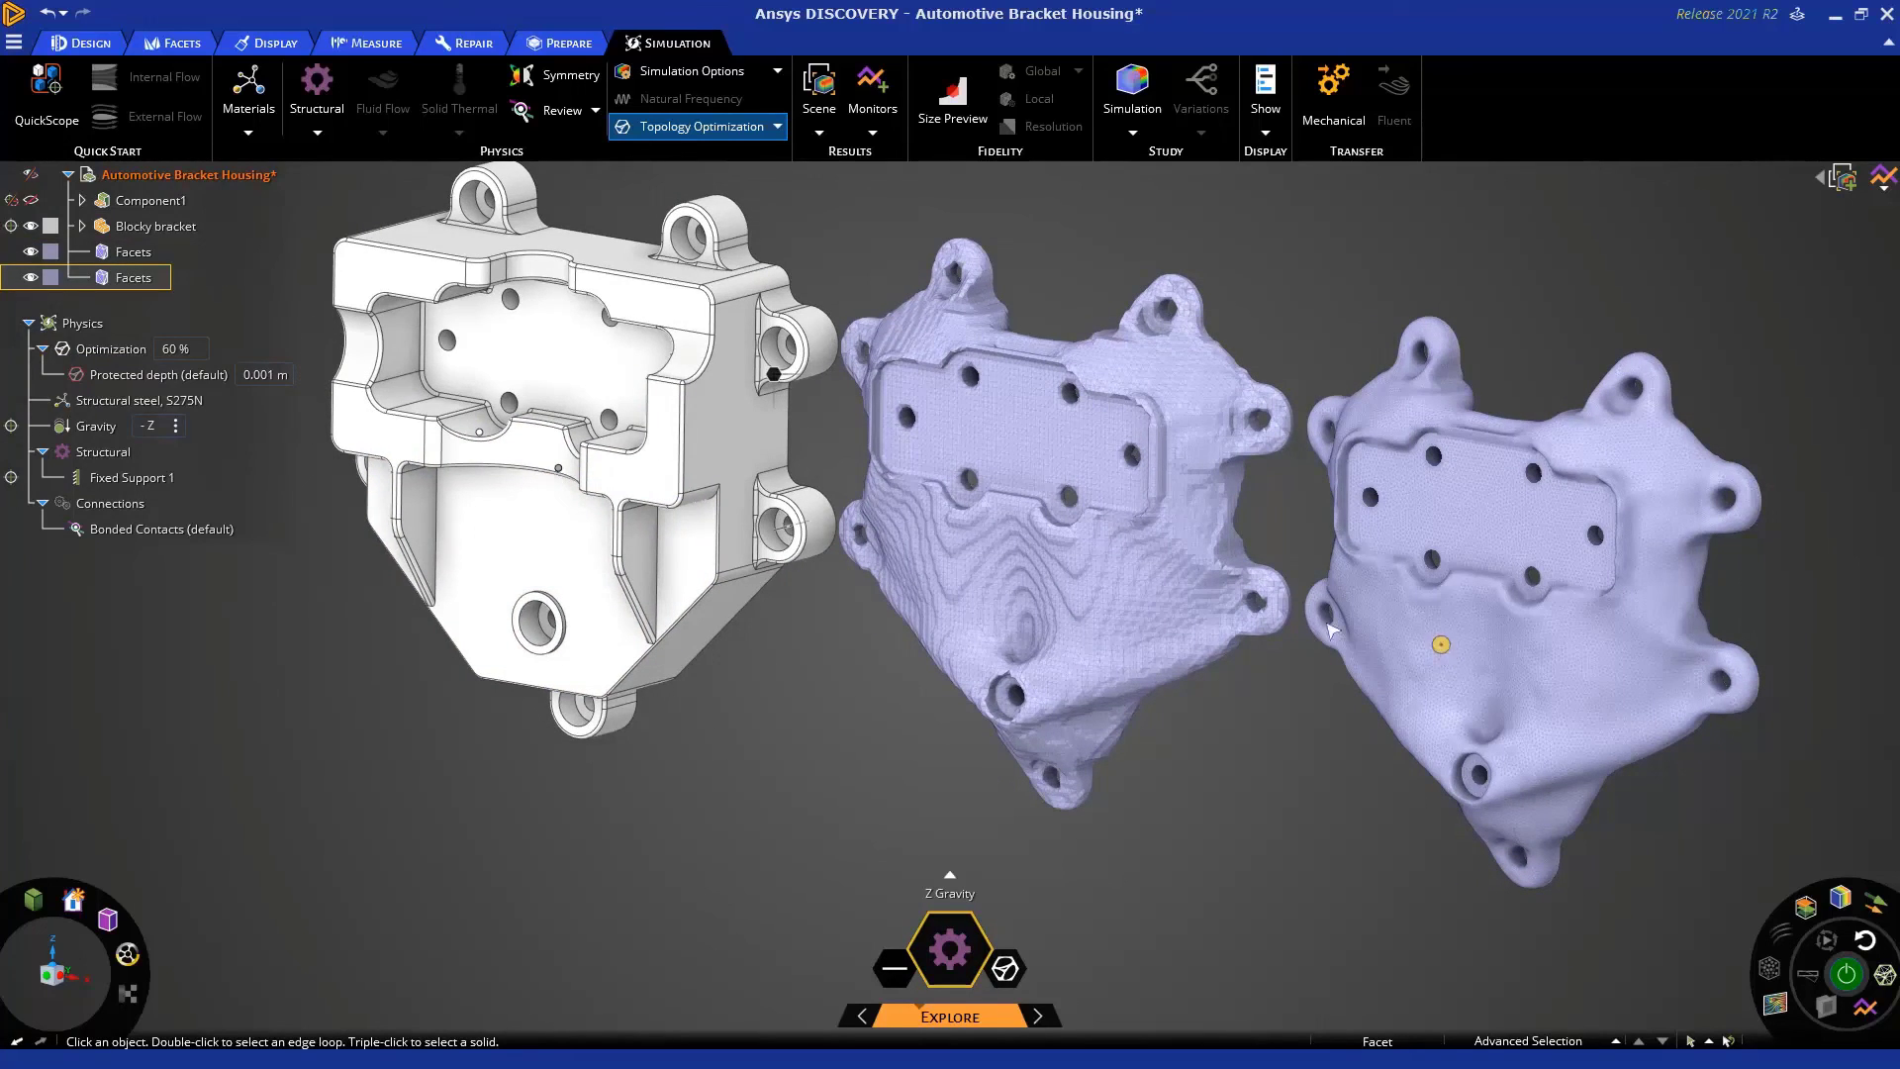
middle_click_drag(1187, 699, 1314, 715, "shift")
scroll(1314, 714, "up", 3)
scroll(1314, 715, "up", 1)
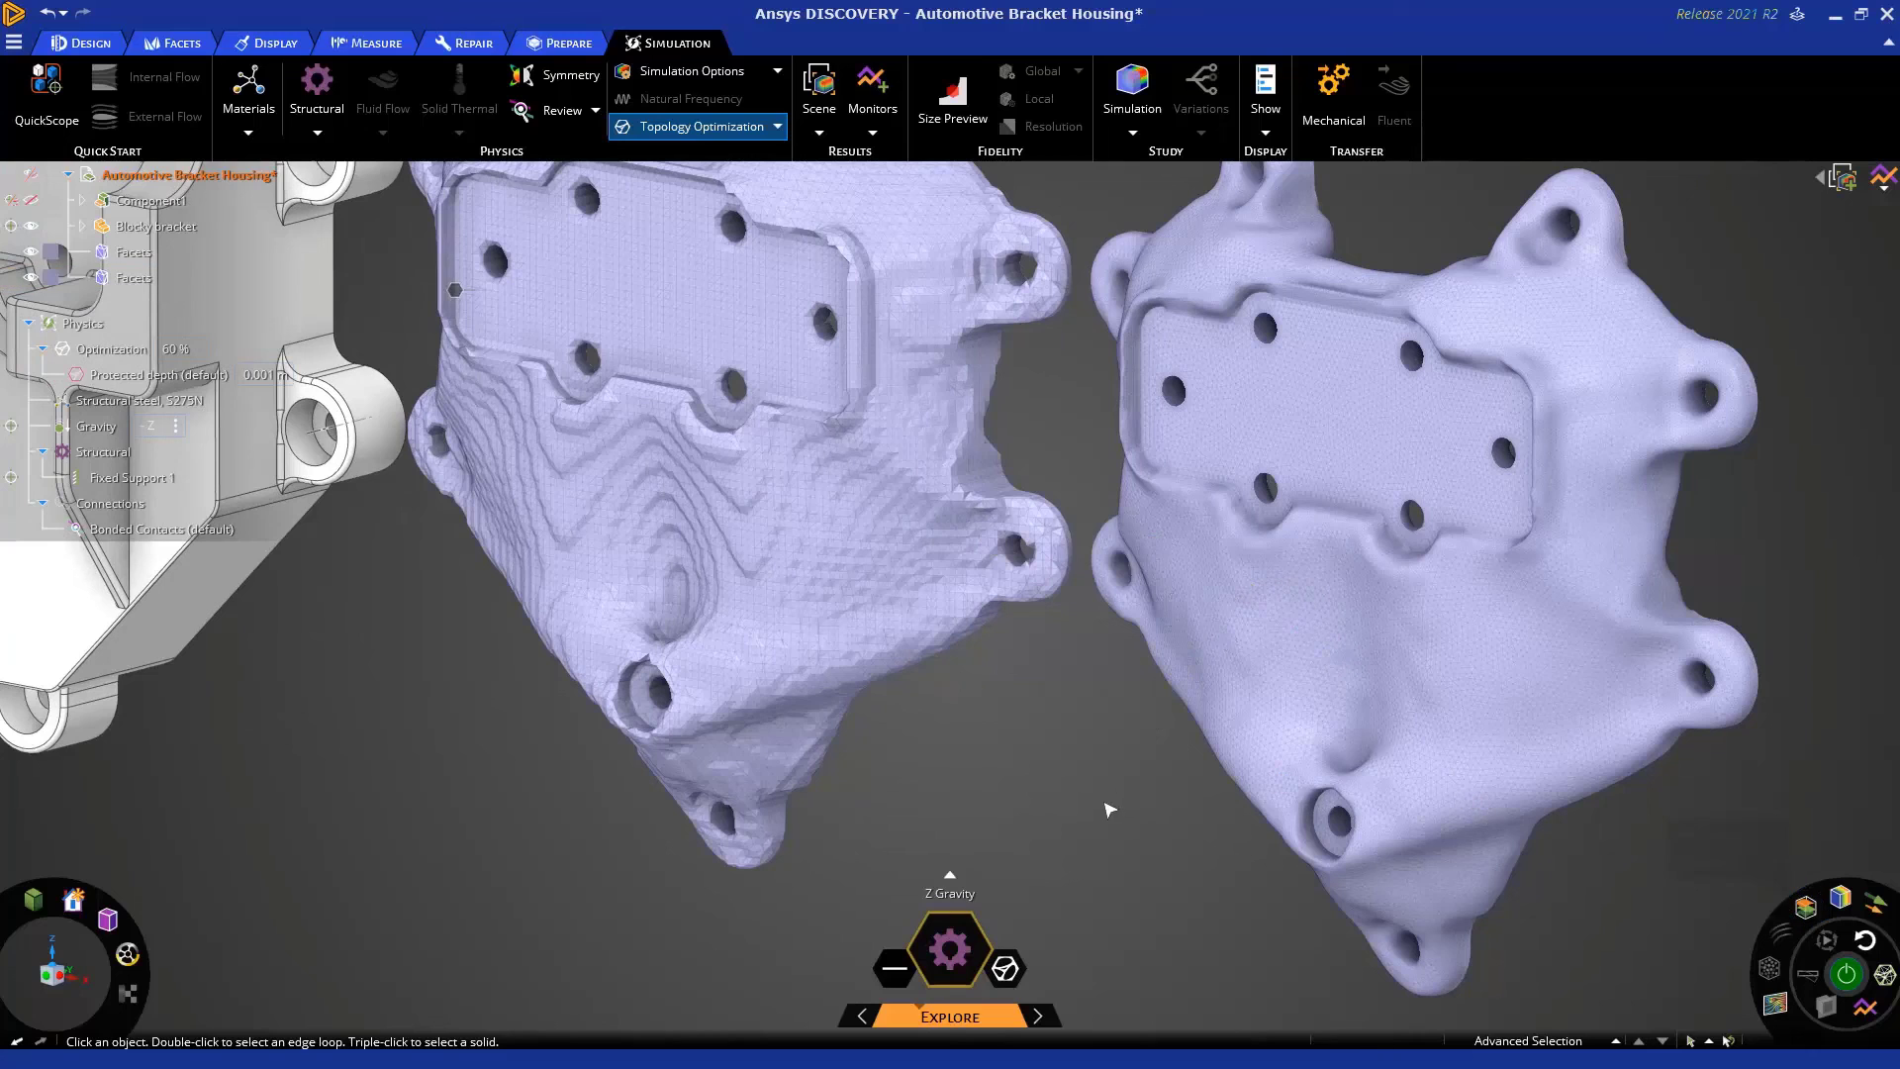
middle_click_drag(1108, 809, 1293, 280)
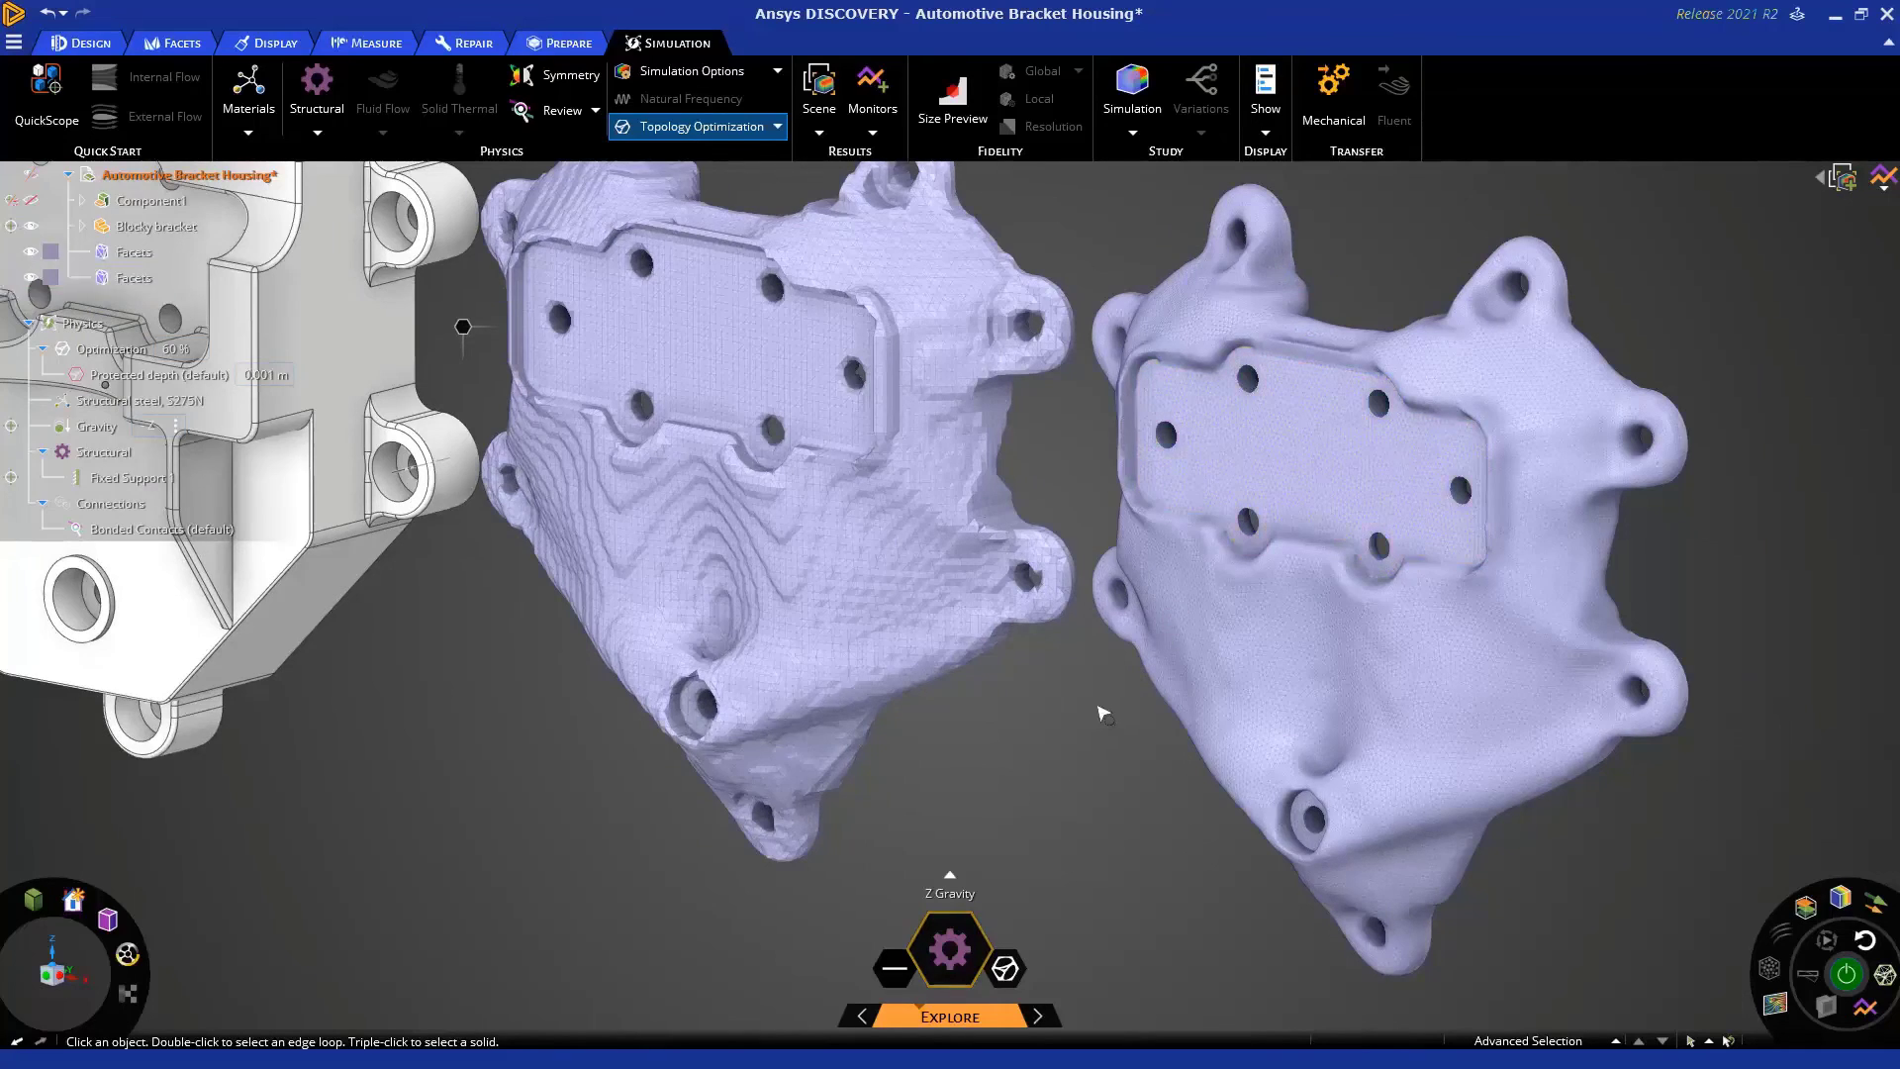
scroll(1098, 683, "down", 4)
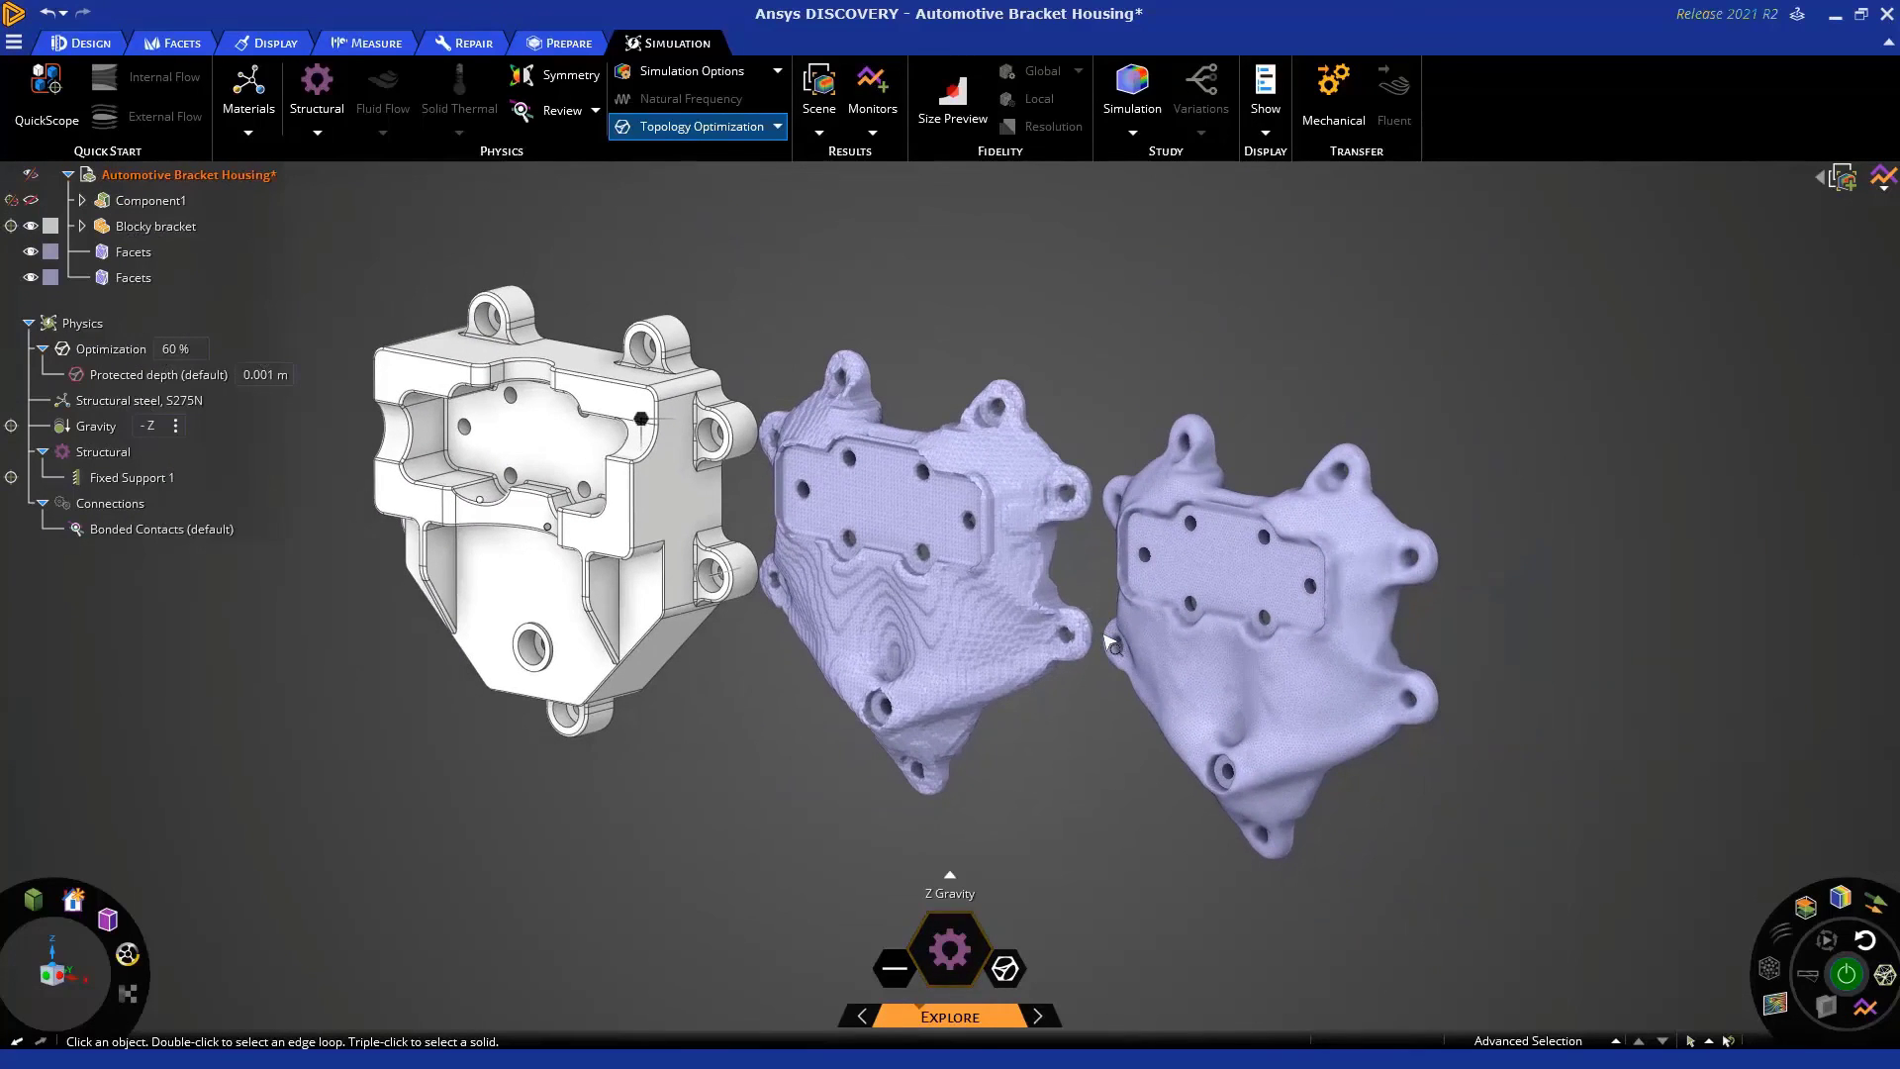